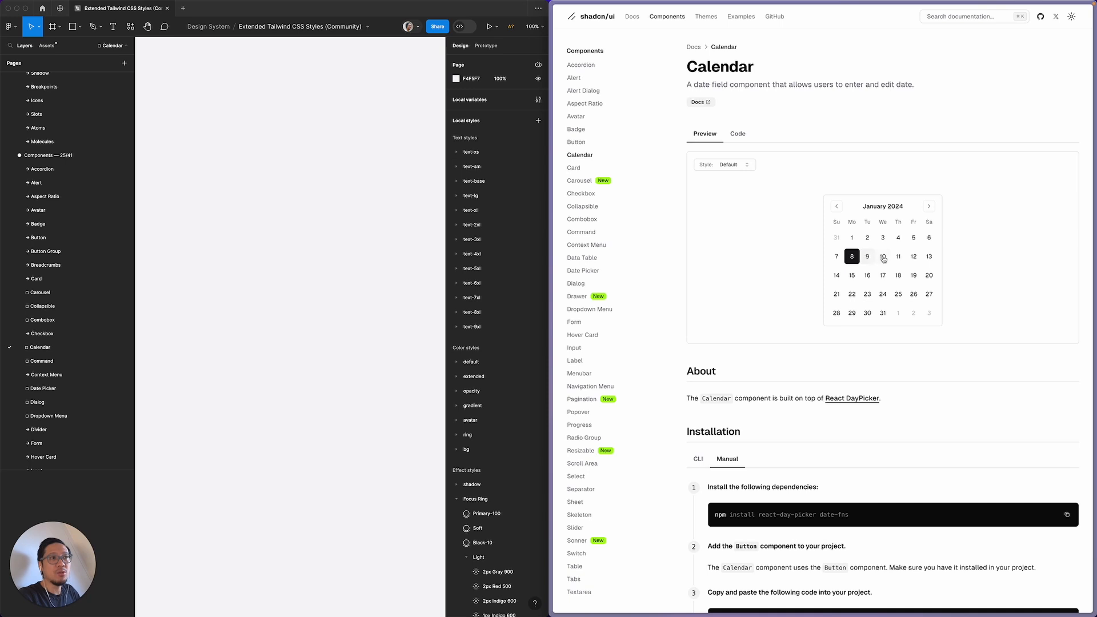
Step: Try out the calendar preview by selecting several January 2024 dates and moving one month forward and back
click(885, 276)
click(930, 206)
click(836, 207)
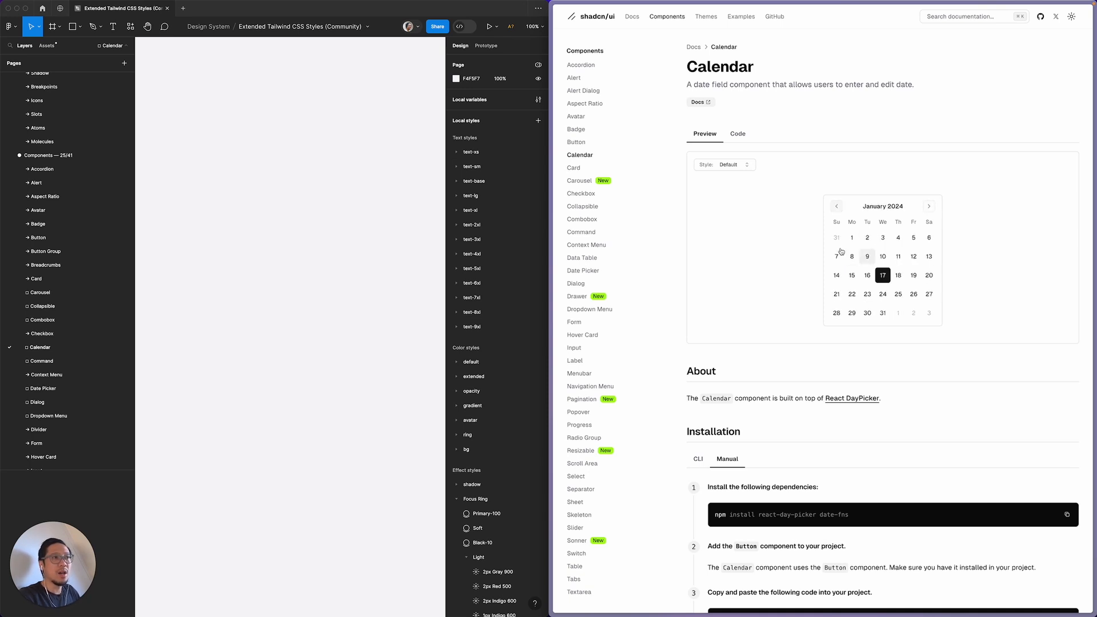
click(914, 275)
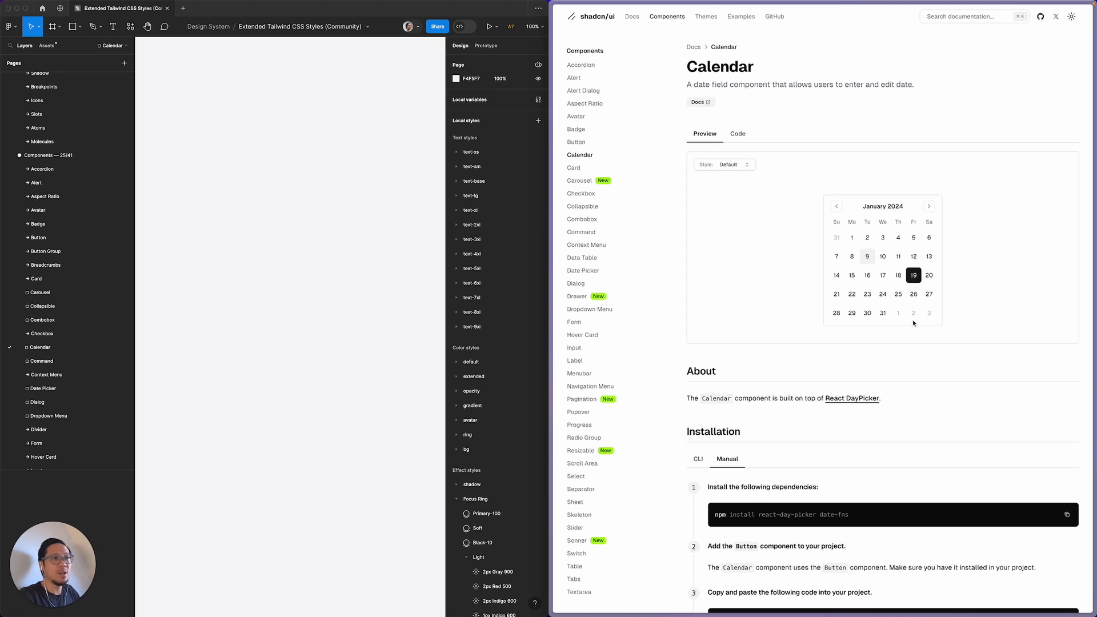
click(885, 315)
click(885, 297)
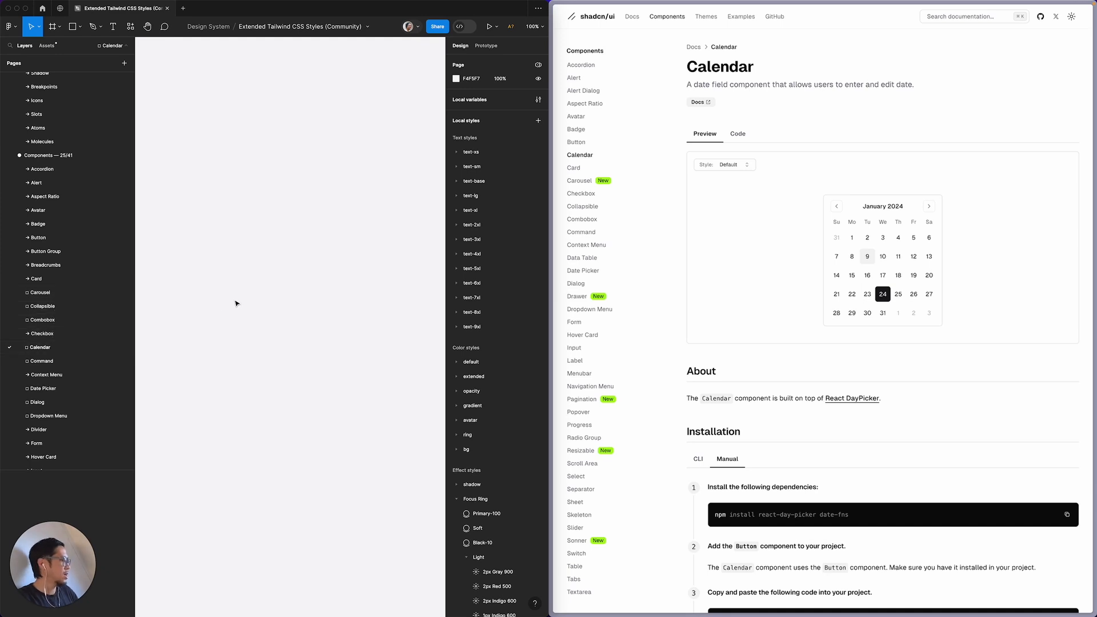
Step: Add a text layer reading "1" to the empty canvas of the Calendar page
key(t)
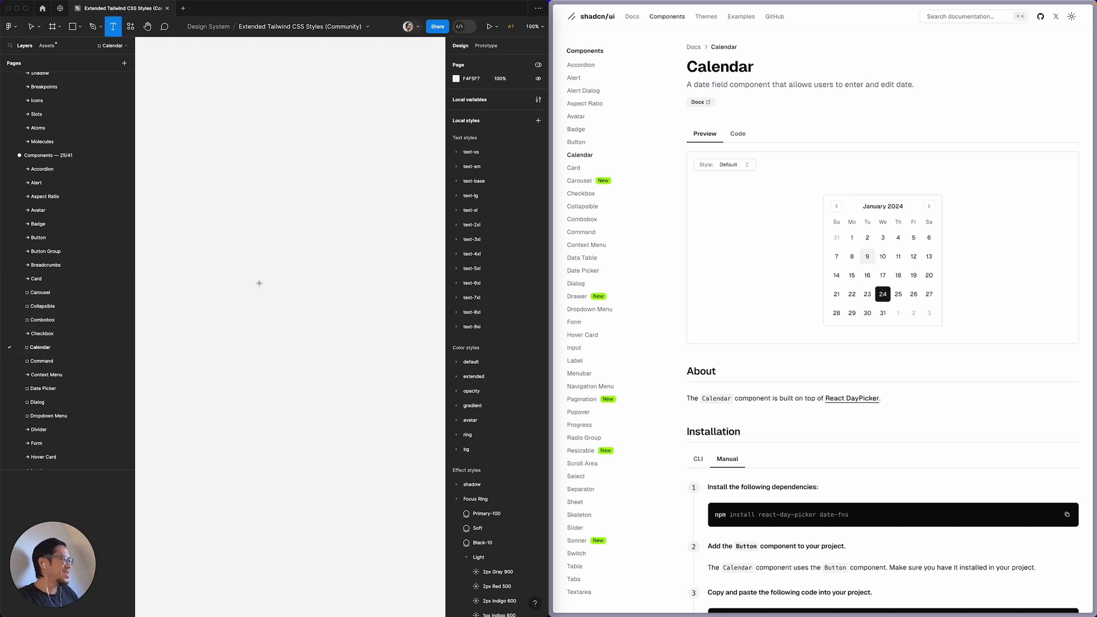
click(259, 283)
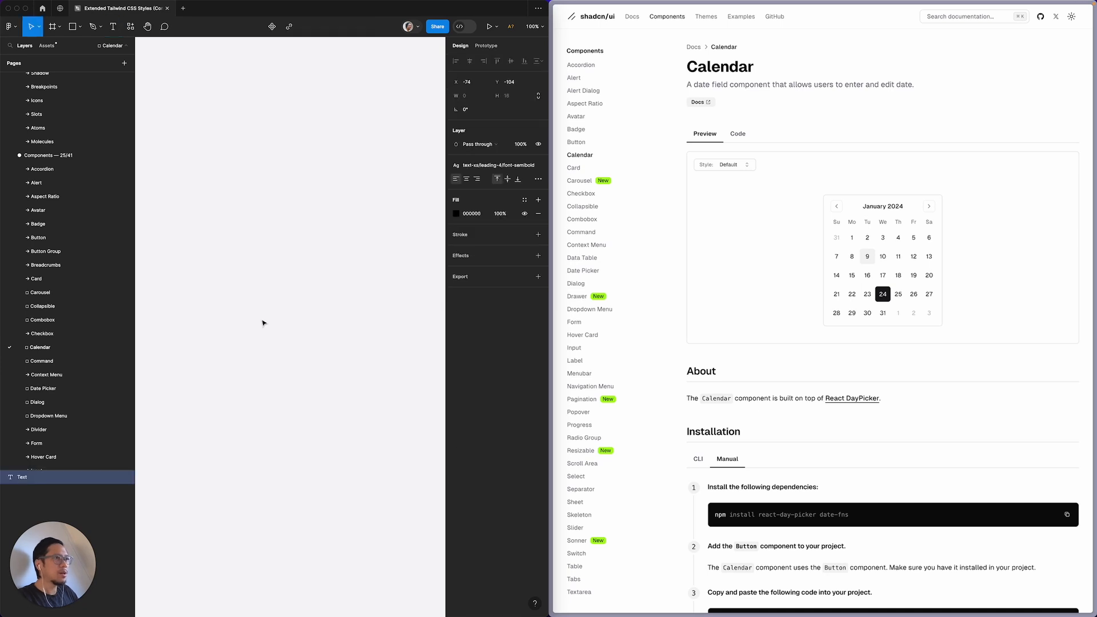
text(1)
key(Escape)
key(Escape)
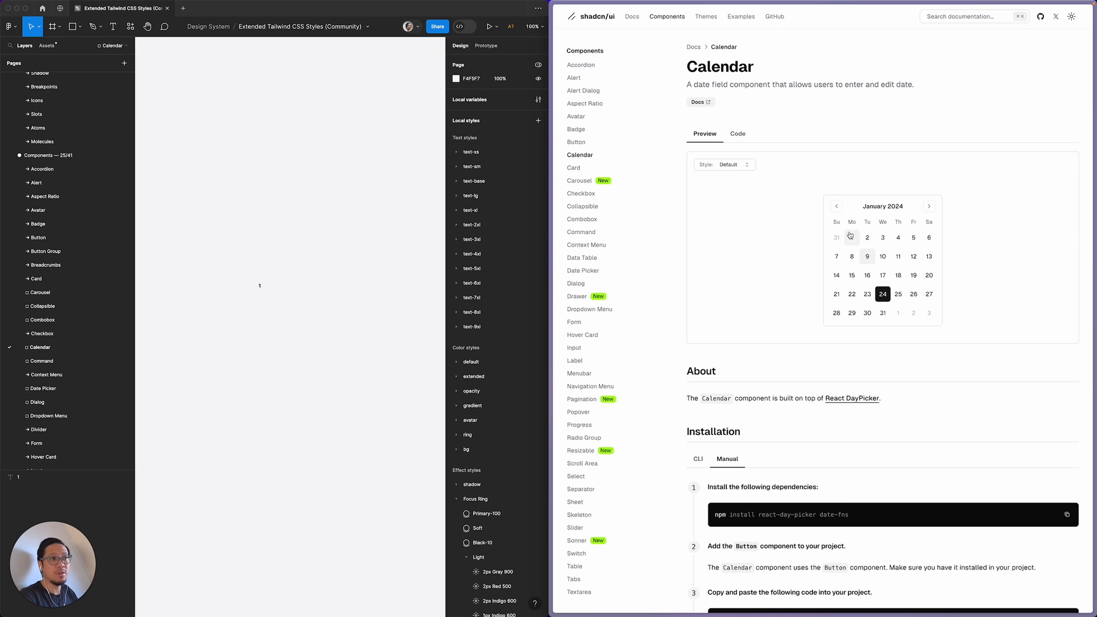
Step: Examine the Calendar component's demo code and its manual installation code for the class names of days, cells and navigation
click(738, 137)
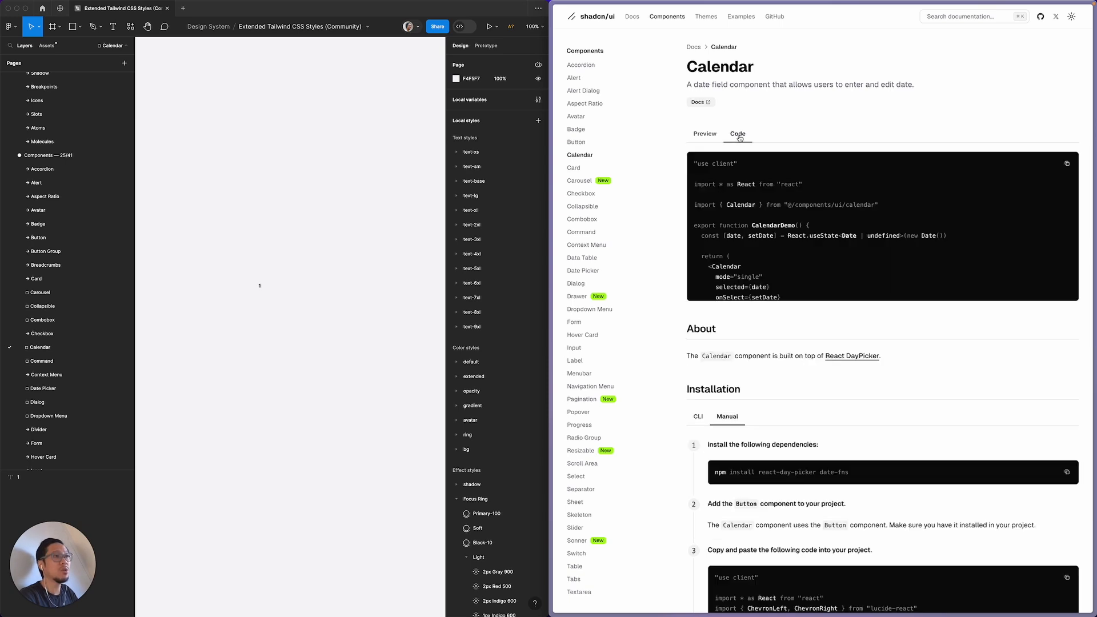
scroll(770, 242, down, 3)
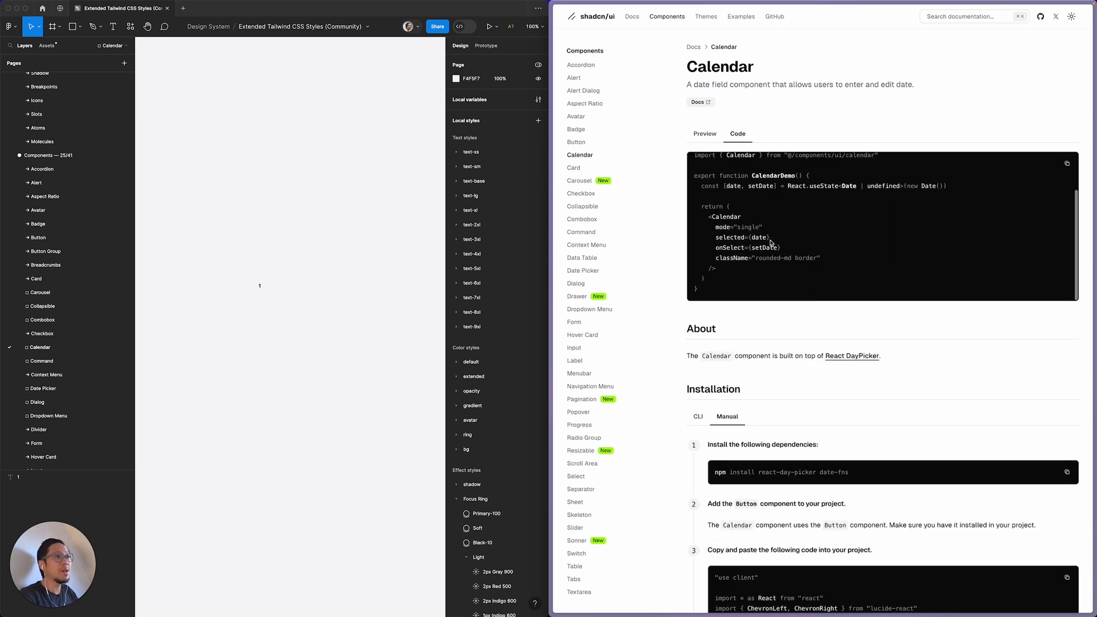
click(707, 137)
scroll(794, 400, down, 10)
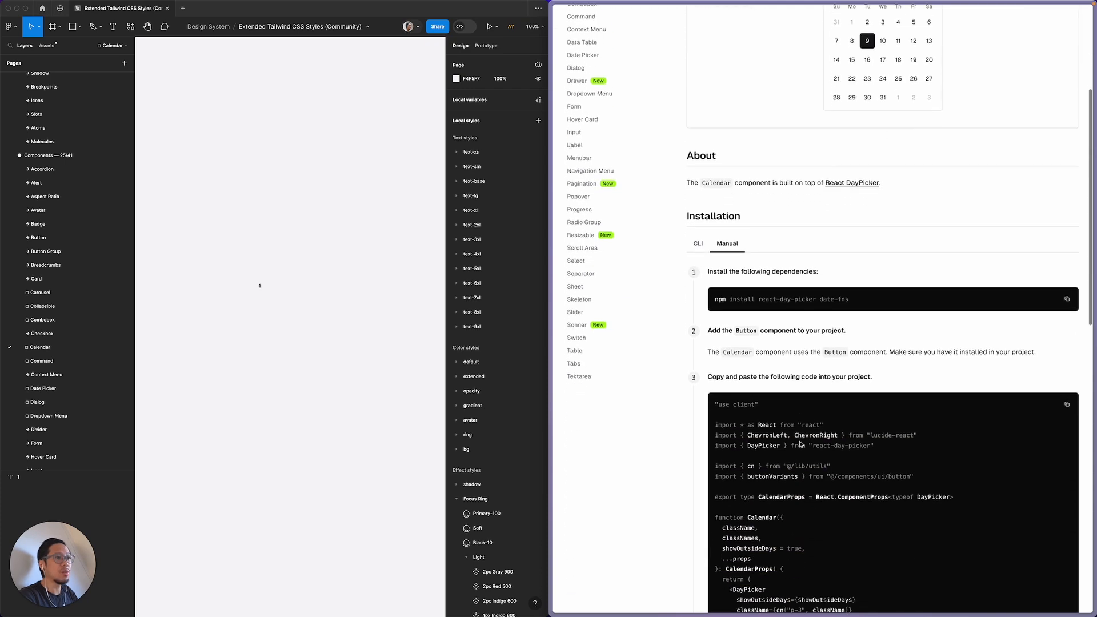
scroll(805, 328, down, 5)
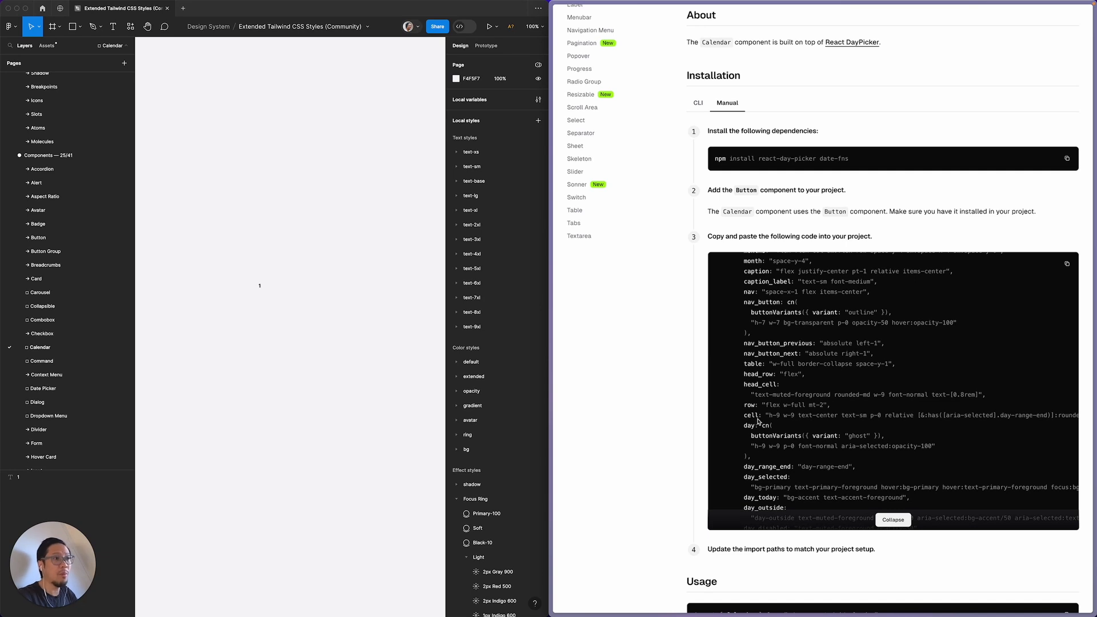
scroll(758, 421, down, 1)
scroll(753, 413, down, 3)
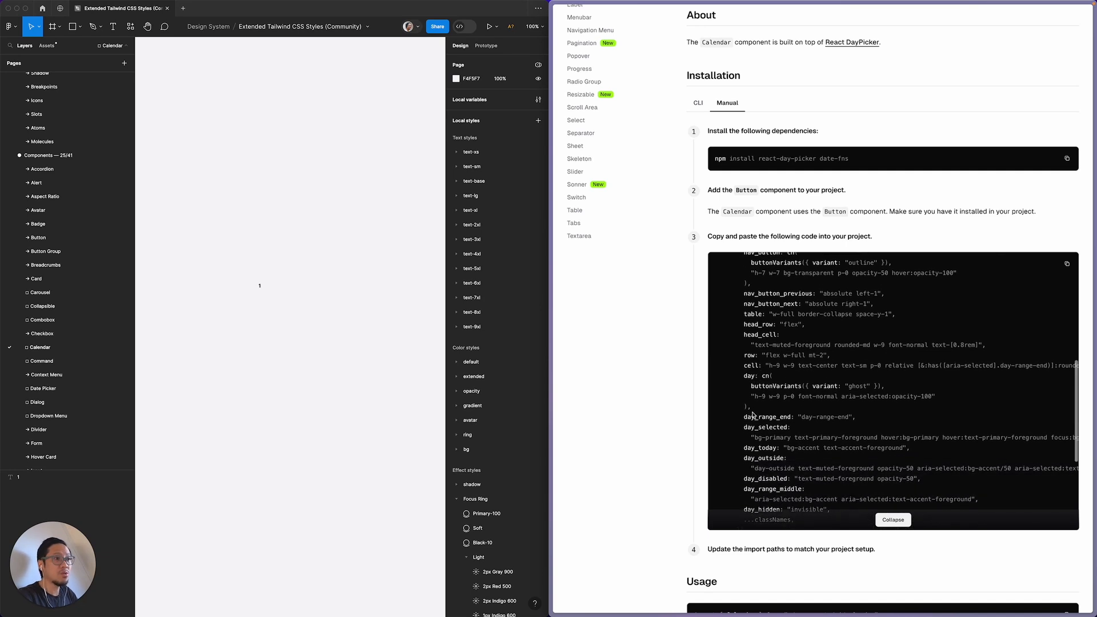
scroll(754, 423, down, 5)
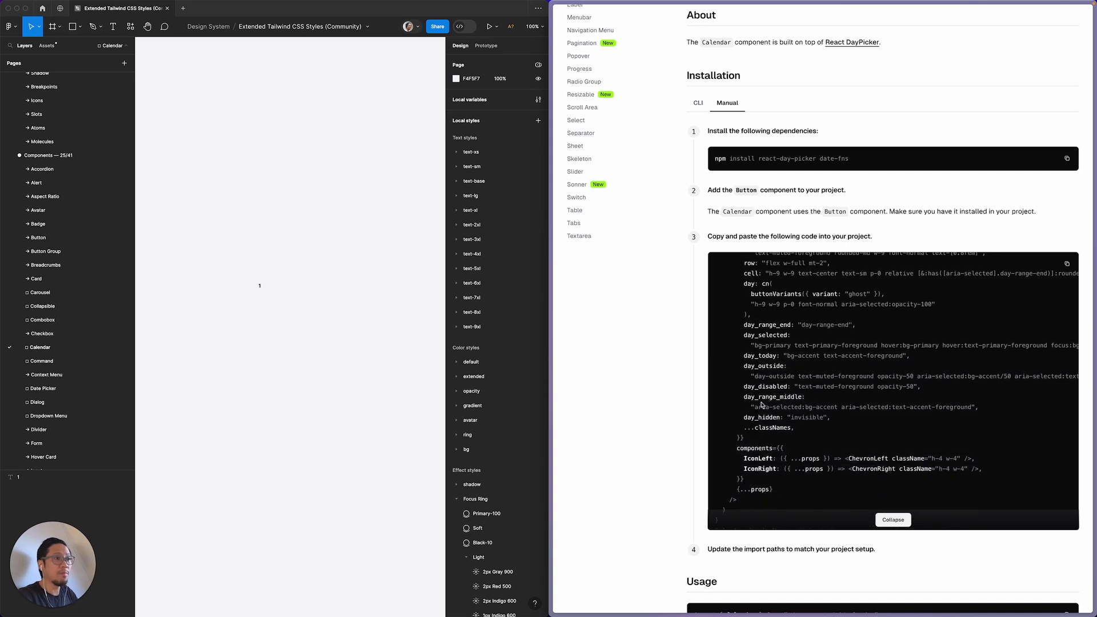
scroll(759, 394, up, 8)
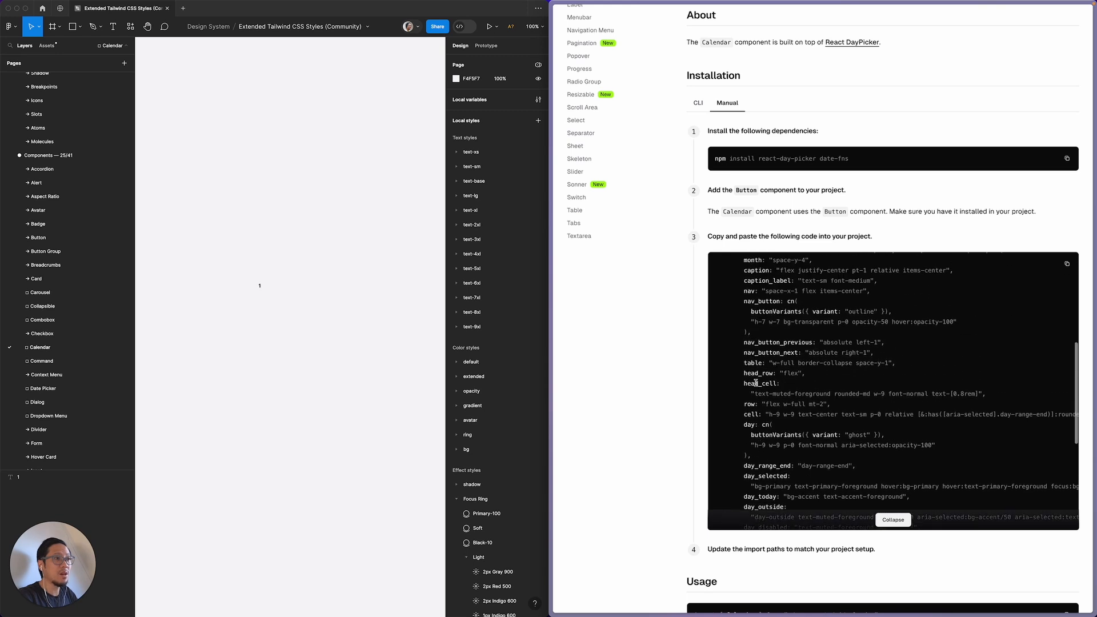
scroll(763, 364, up, 1)
scroll(762, 364, up, 2)
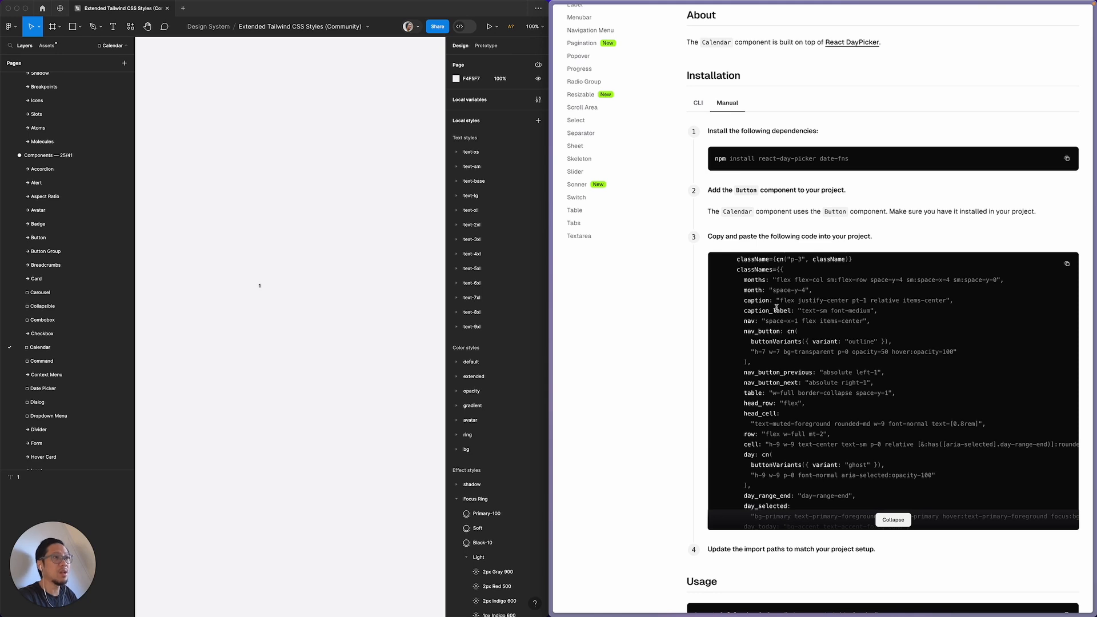
scroll(777, 308, up, 3)
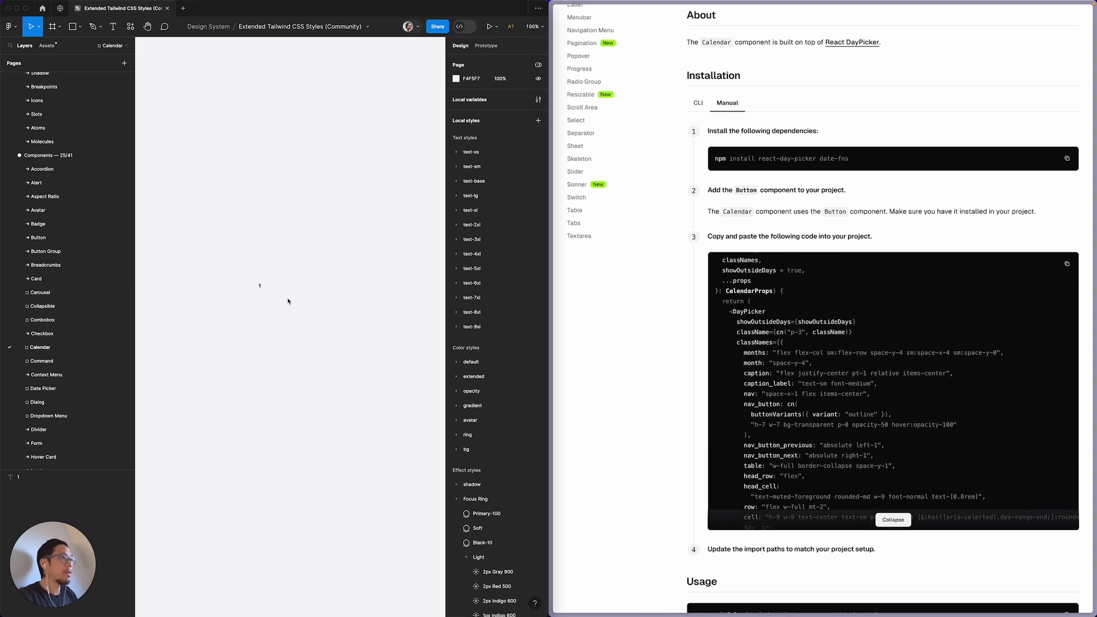
scroll(718, 200, up, 10)
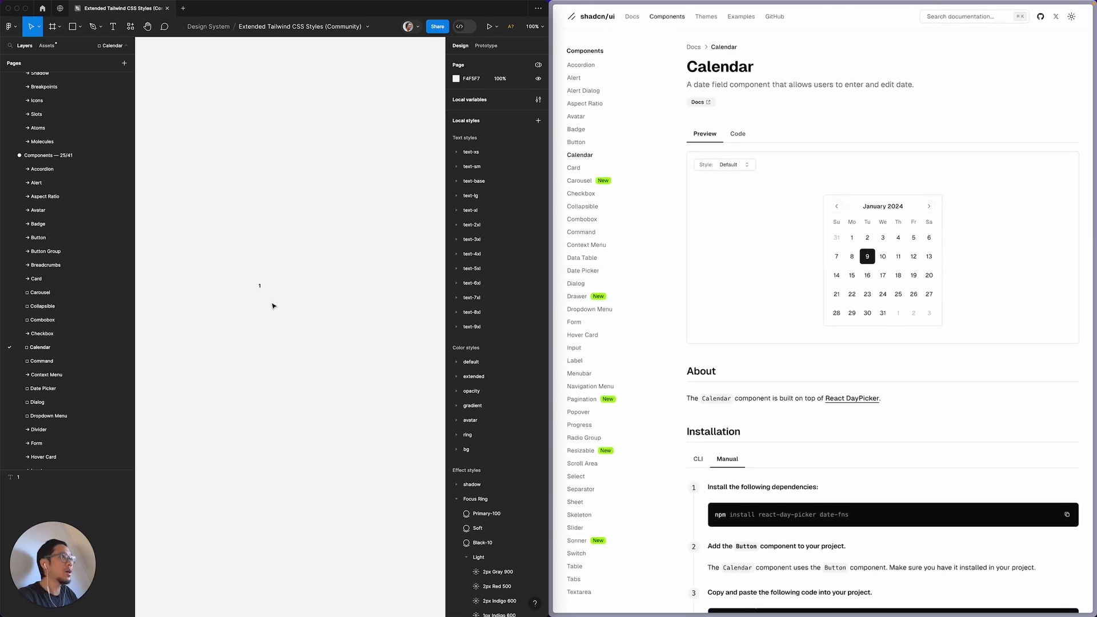
Step: Wrap the text "1" in an auto layout frame and set its horizontal padding to the spacing token "2 half" (10)
click(261, 289)
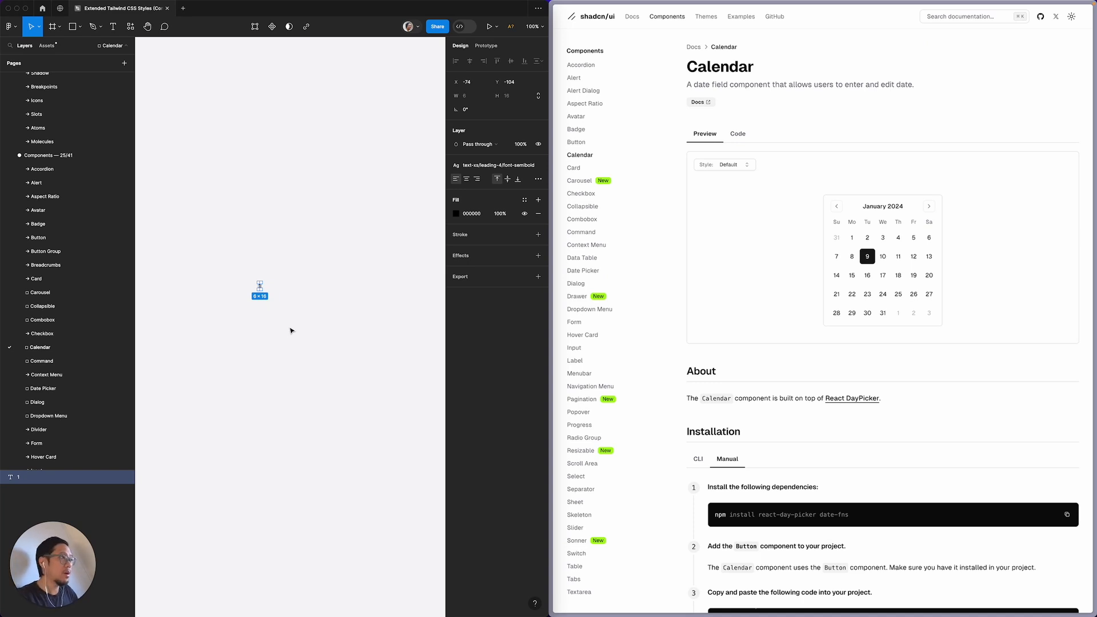
key(shift+a)
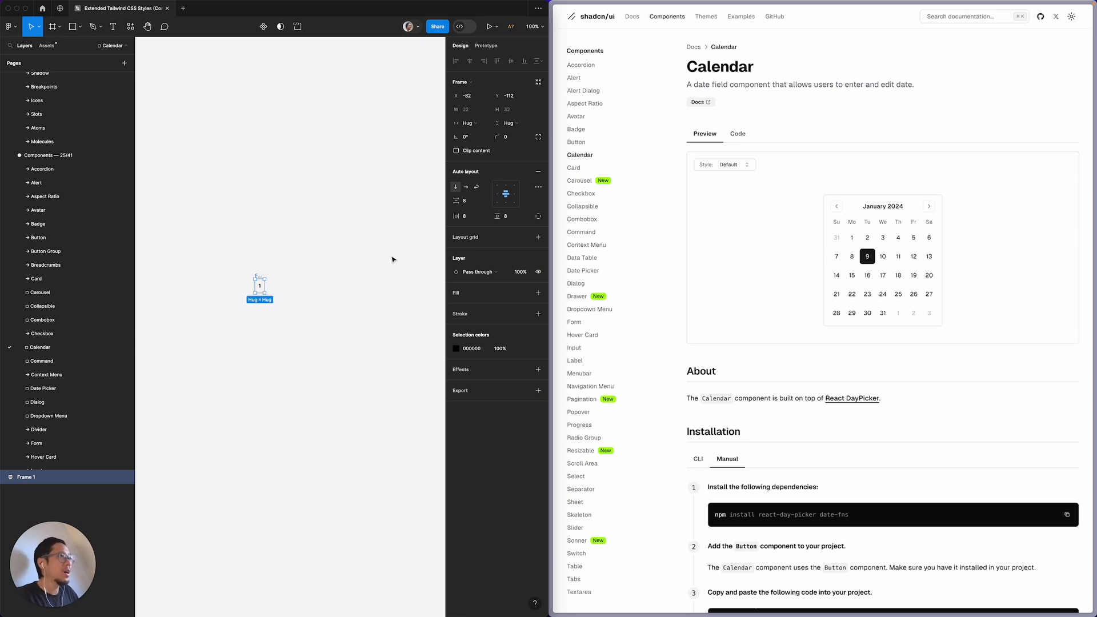
click(485, 217)
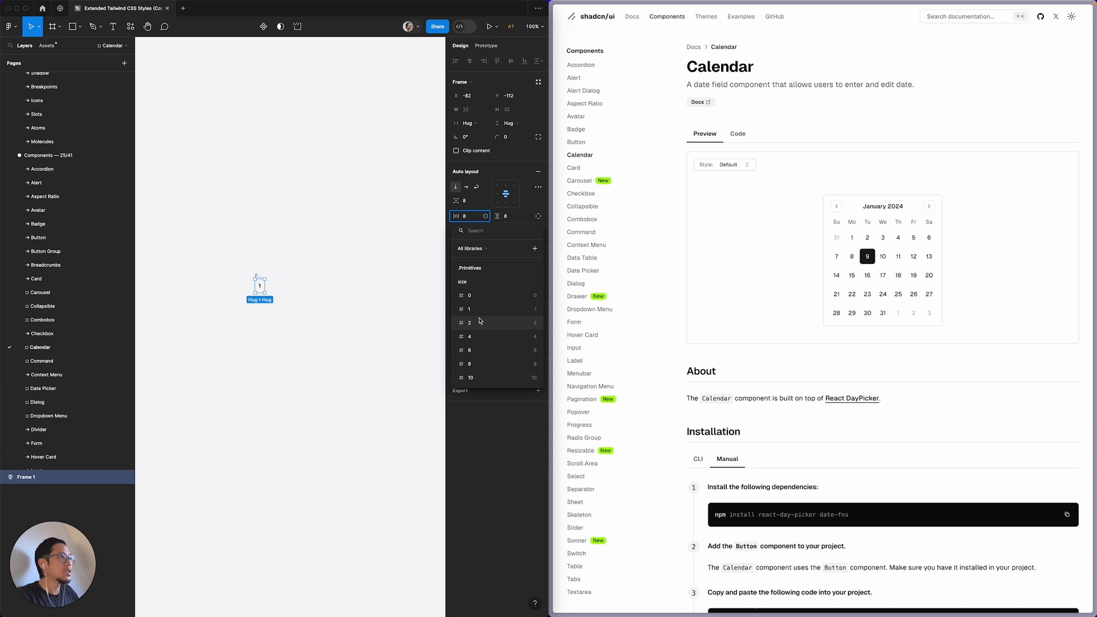
text(8)
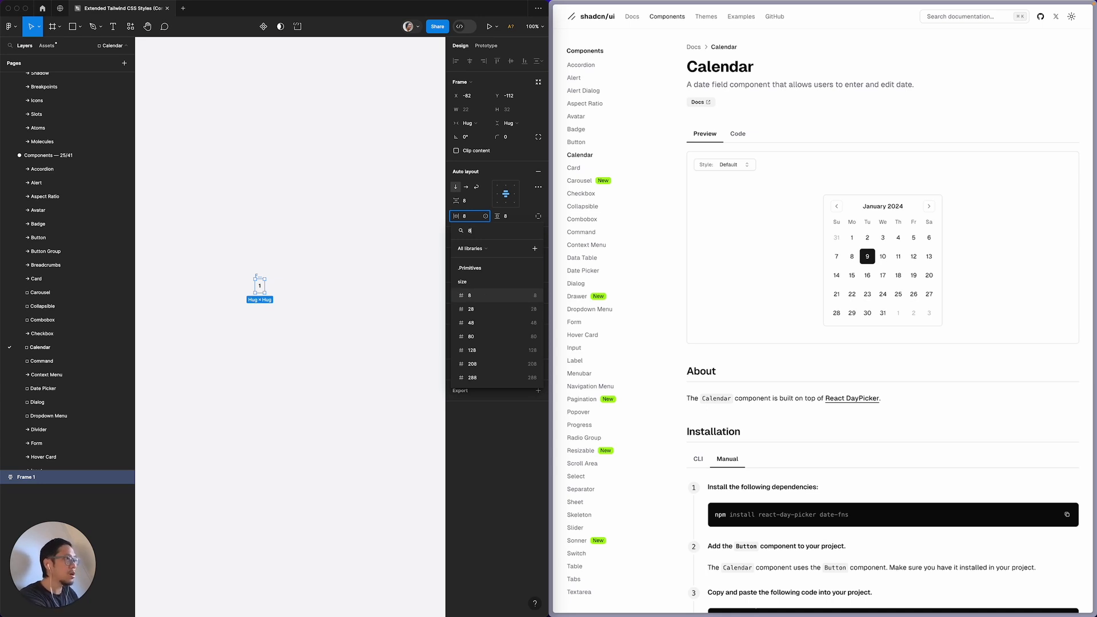
key(BackSpace)
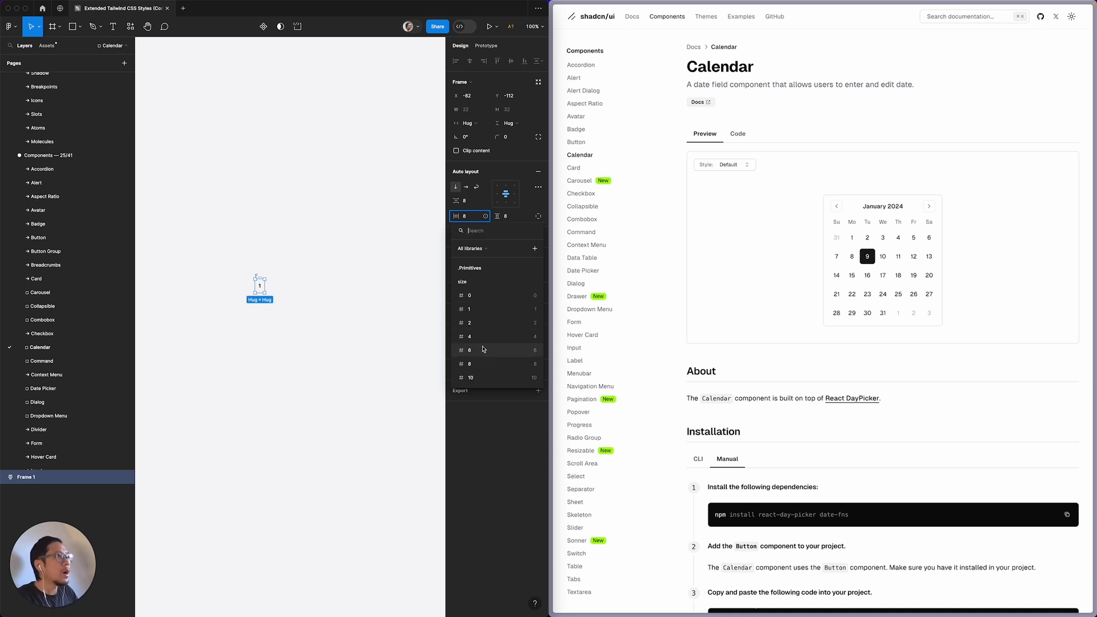
scroll(480, 309, down, 5)
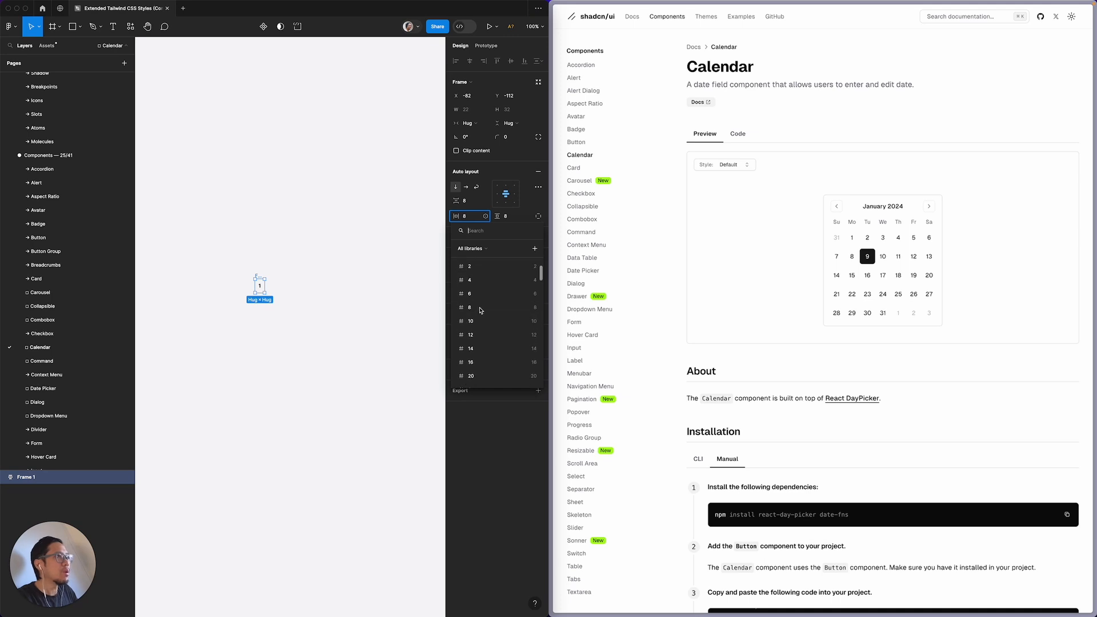
scroll(480, 310, down, 8)
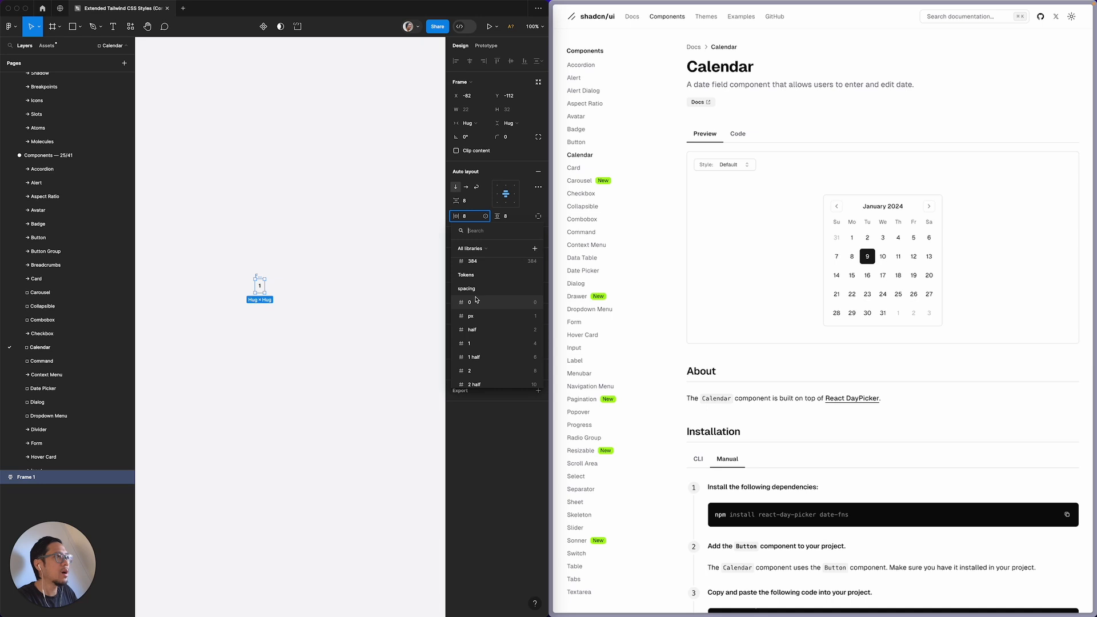
scroll(484, 338, down, 2)
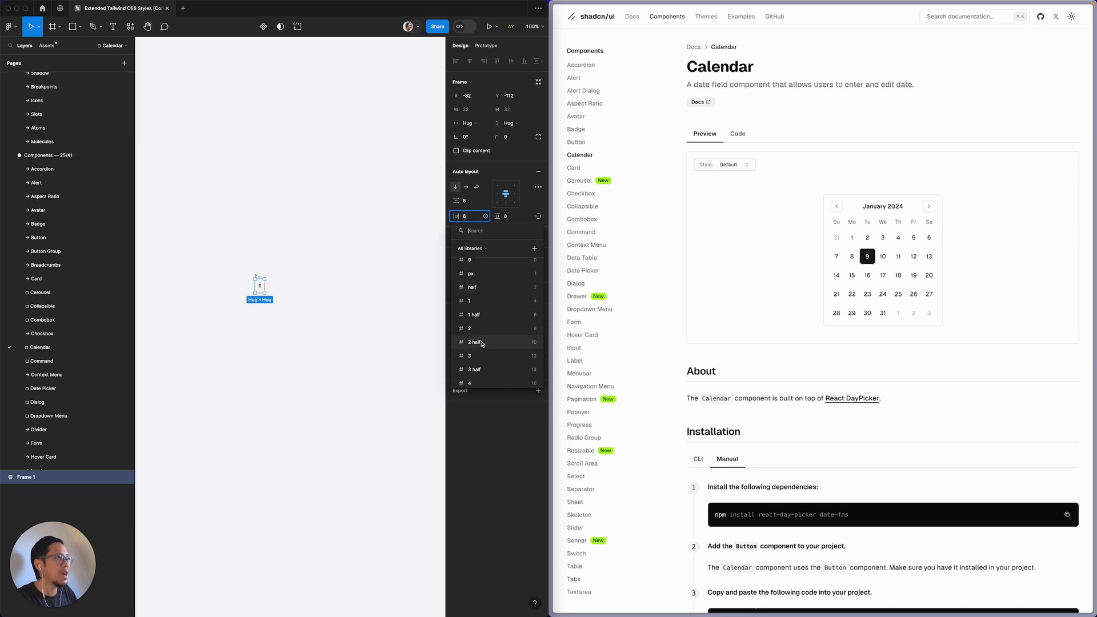
scroll(483, 348, down, 4)
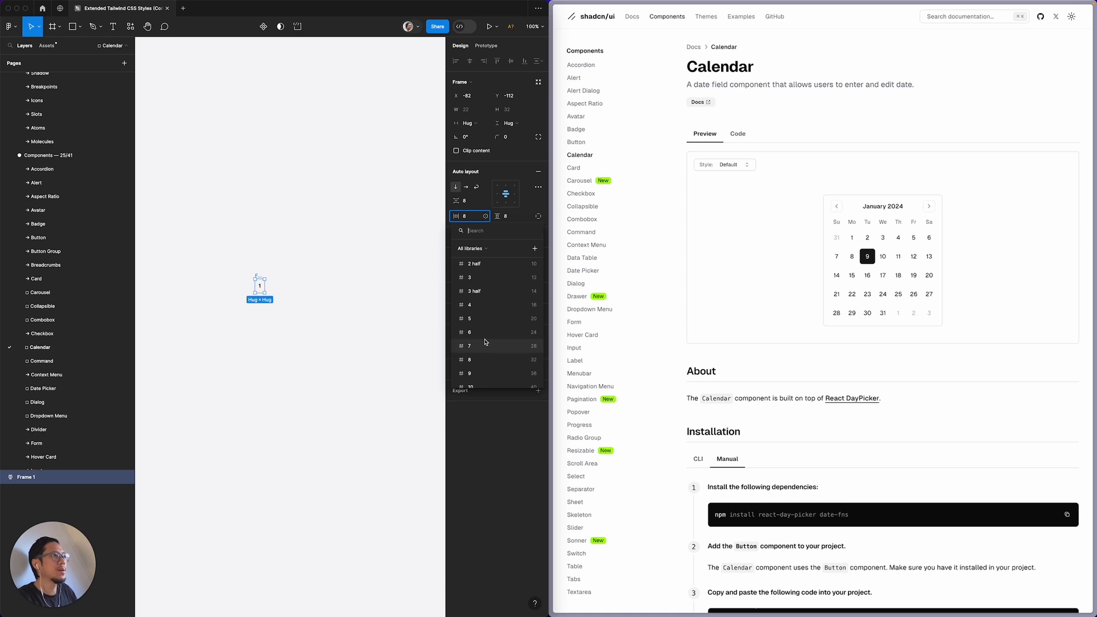
scroll(481, 285, up, 2)
click(482, 286)
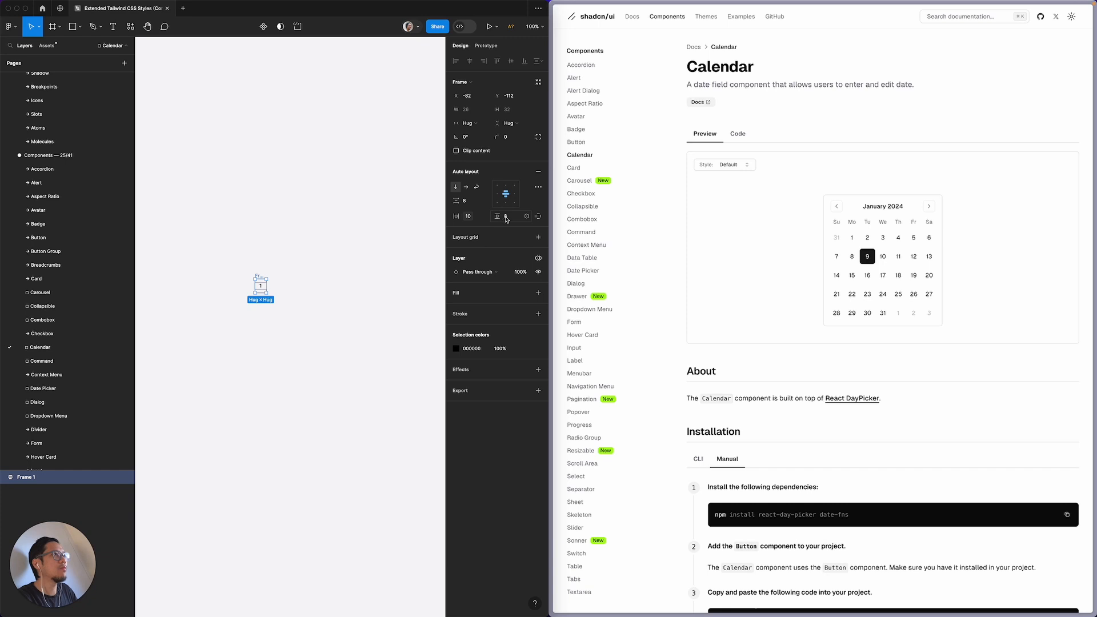
Step: Set the frame's horizontal padding to spacing token 3 (12) and its vertical padding to the primitive size 12
click(486, 216)
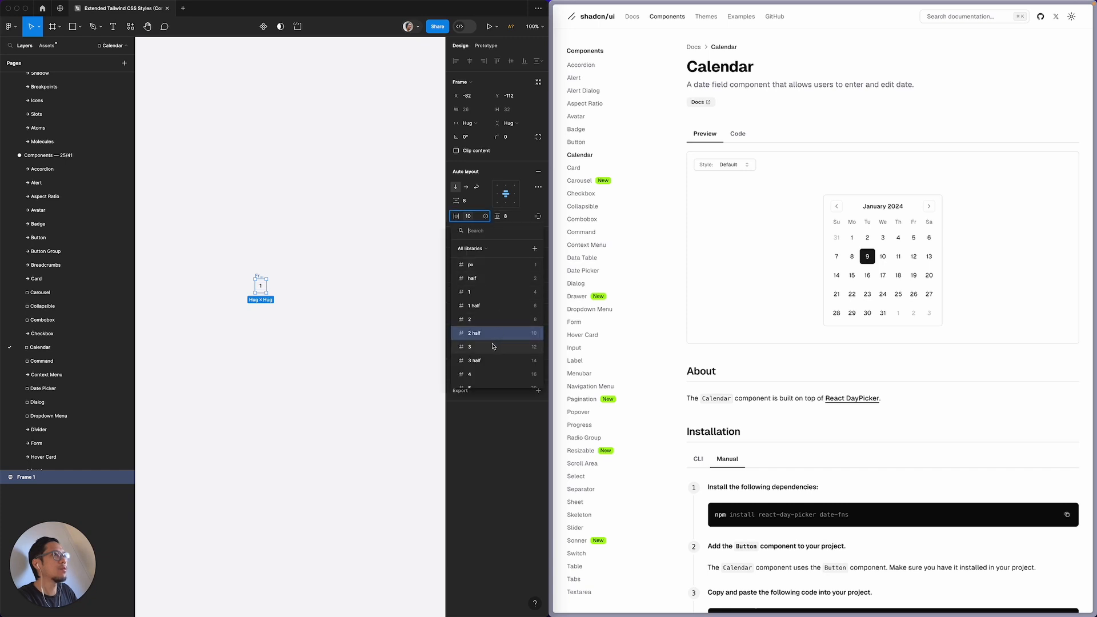
click(475, 347)
click(527, 216)
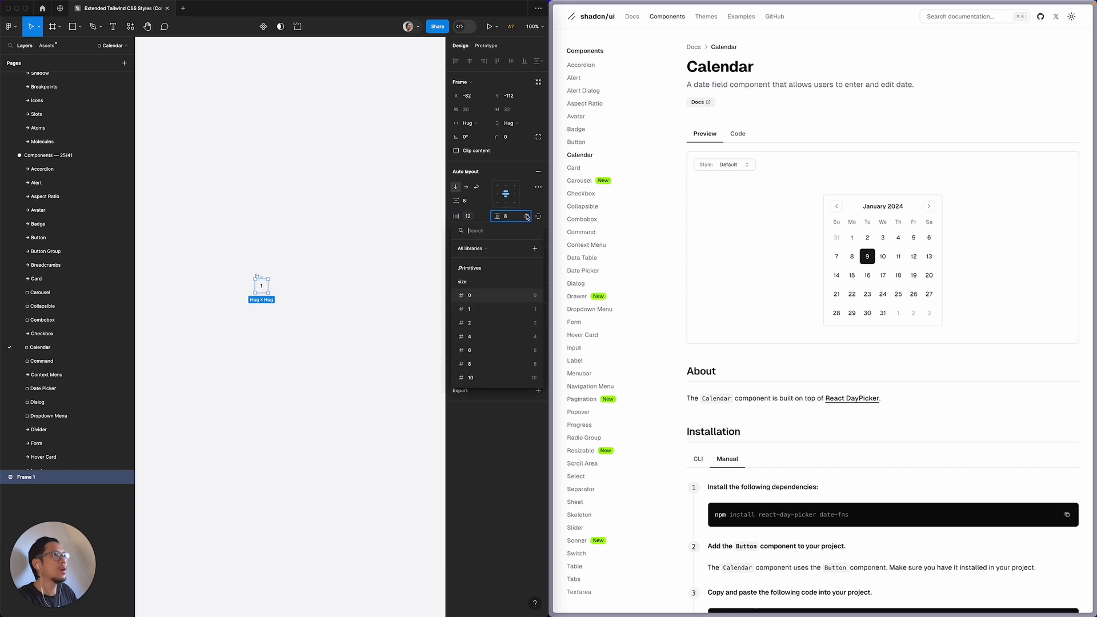
scroll(492, 323, down, 3)
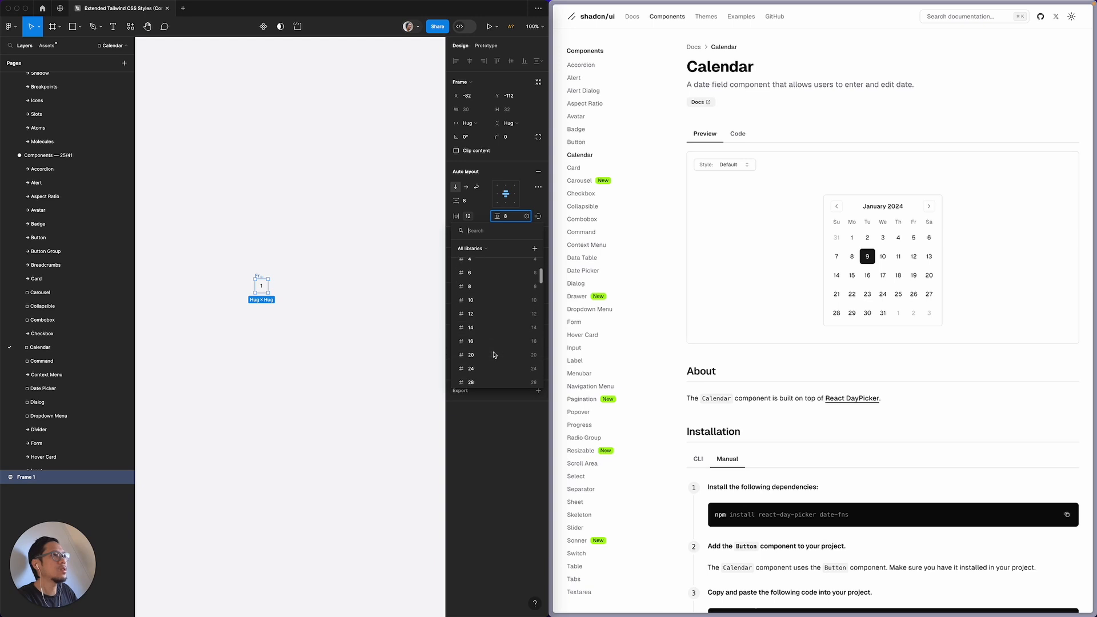
click(493, 314)
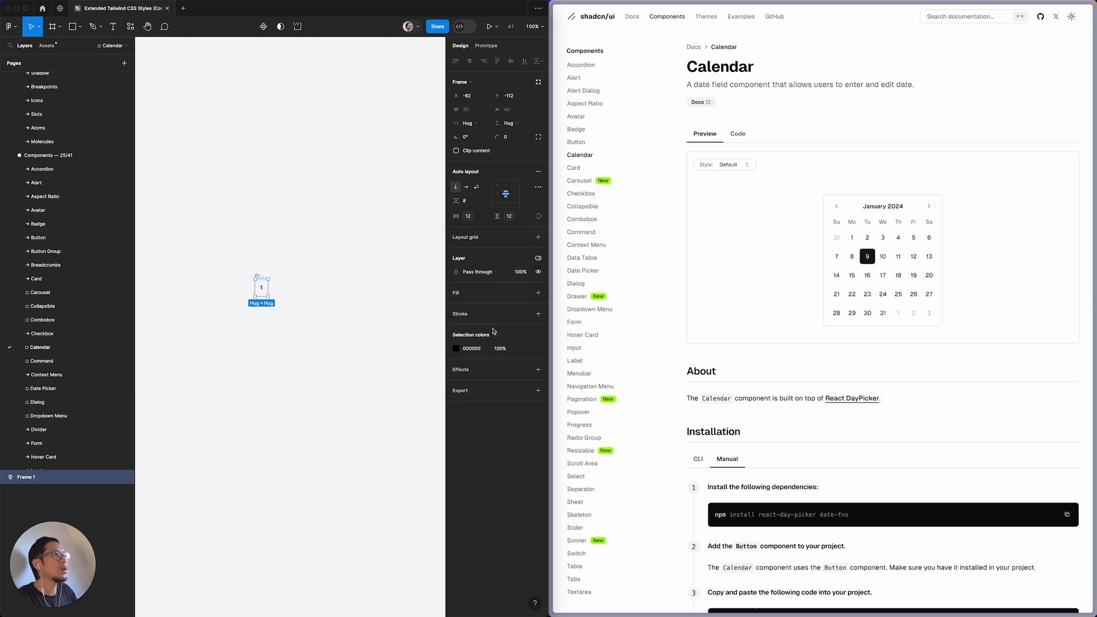
Step: Replace the primitive on the frame's vertical padding with the spacing token 3 (12)
click(526, 216)
scroll(497, 280, down, 5)
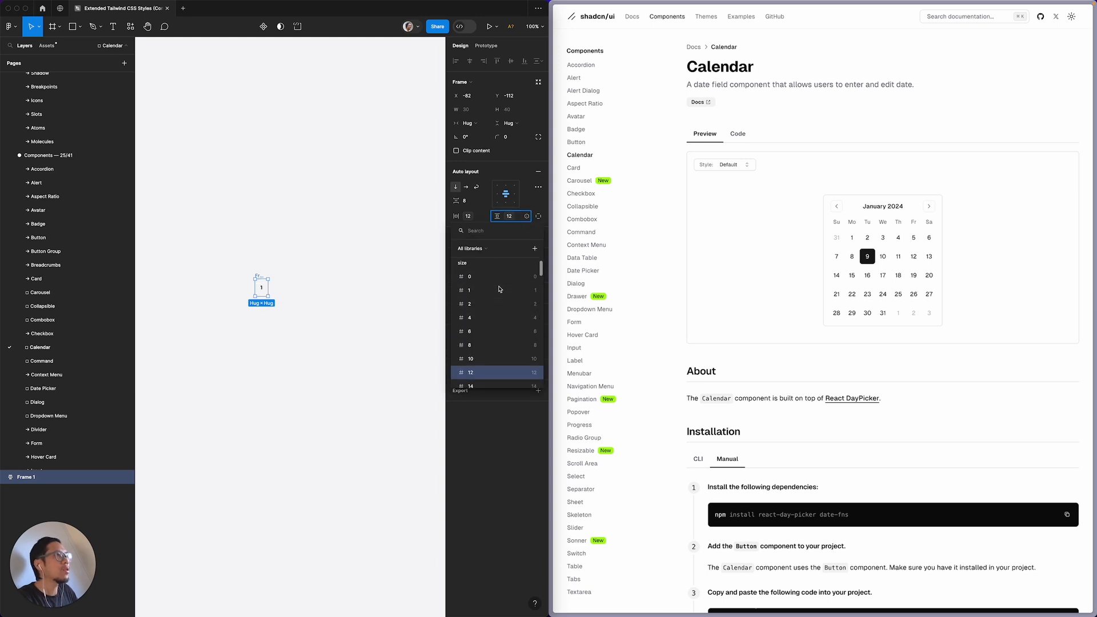
scroll(499, 289, down, 8)
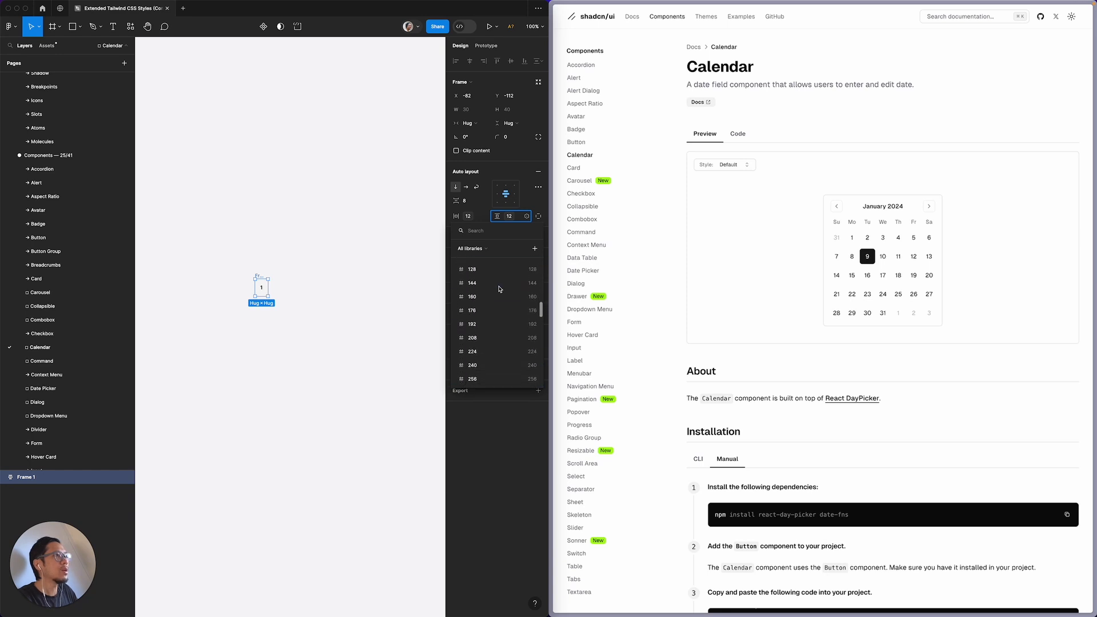
scroll(496, 343, down, 2)
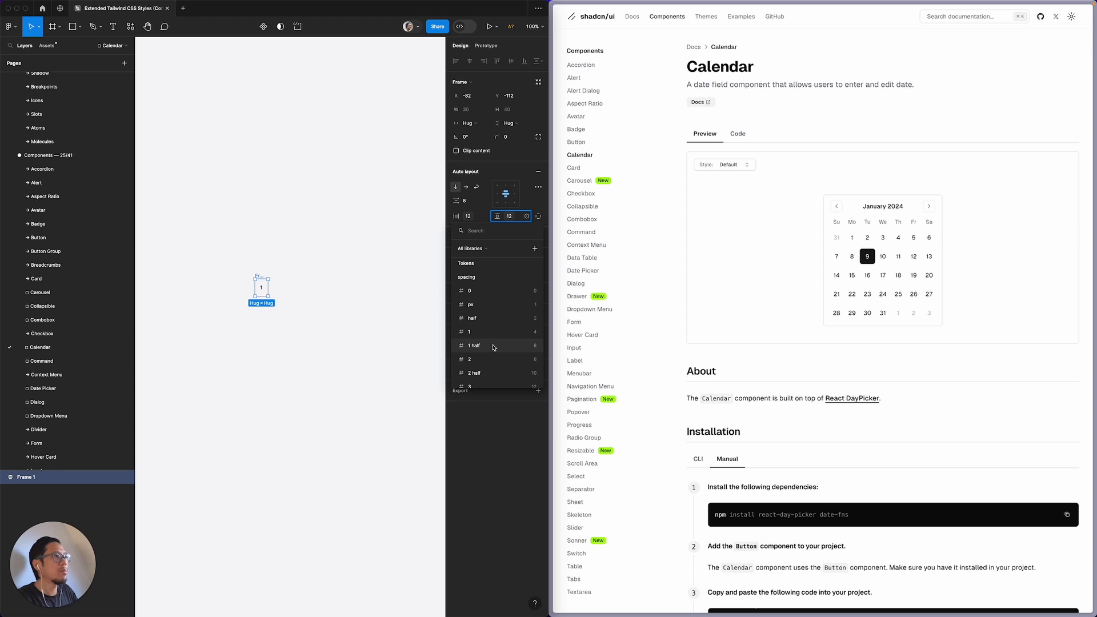
scroll(493, 362, down, 2)
click(486, 337)
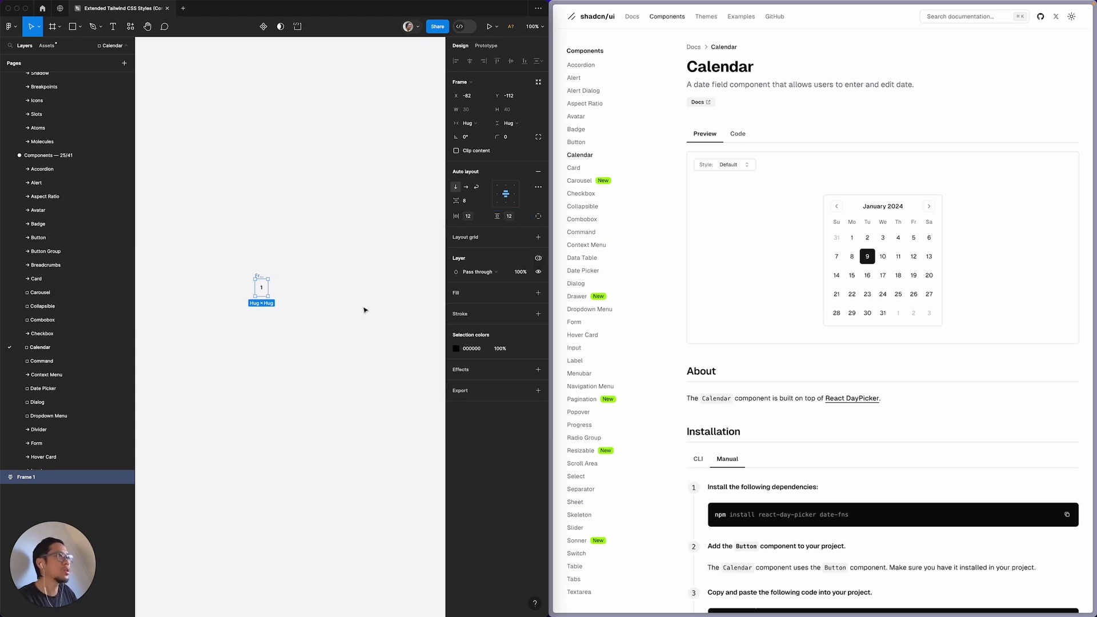
Step: Apply the text style text-sm/leading-5/font-normal to the "1" inside the frame
double_click(264, 291)
click(264, 292)
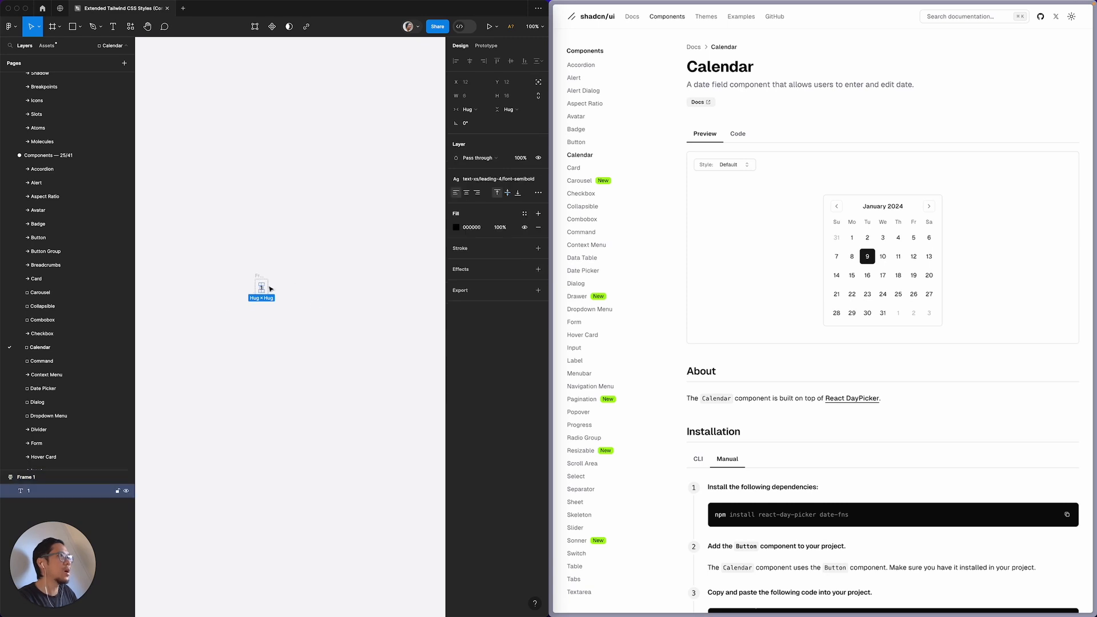
click(491, 181)
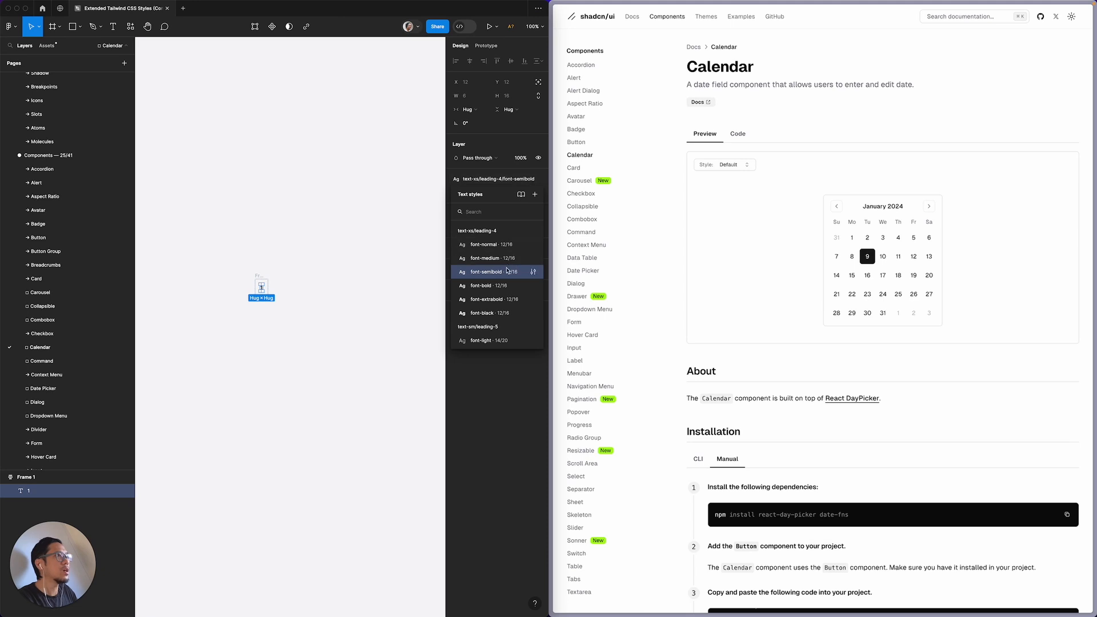
scroll(490, 289, down, 3)
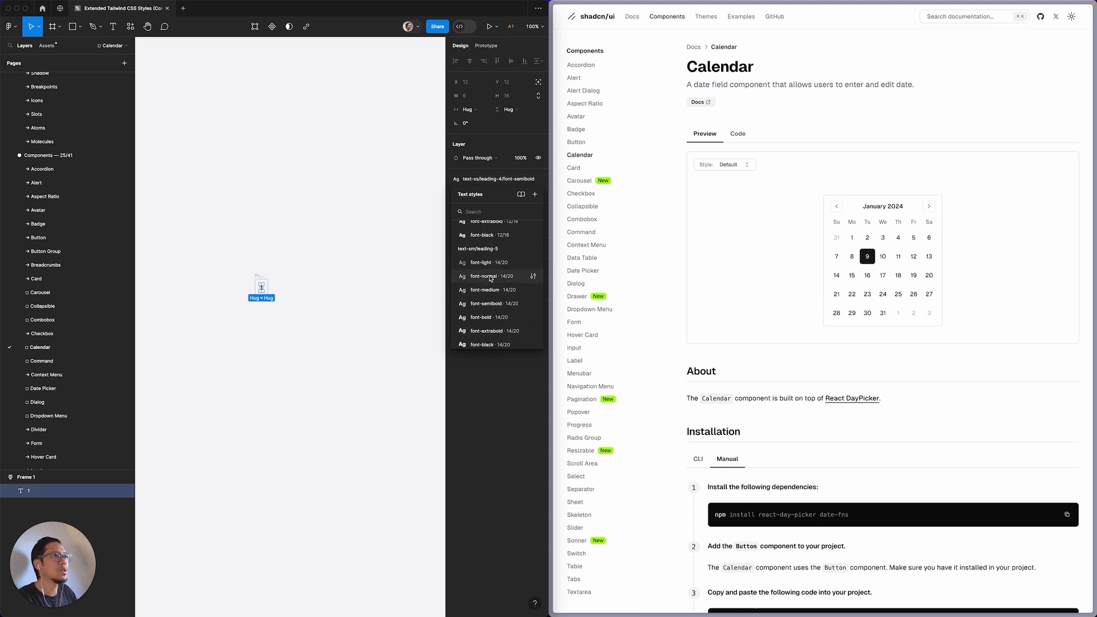
click(490, 278)
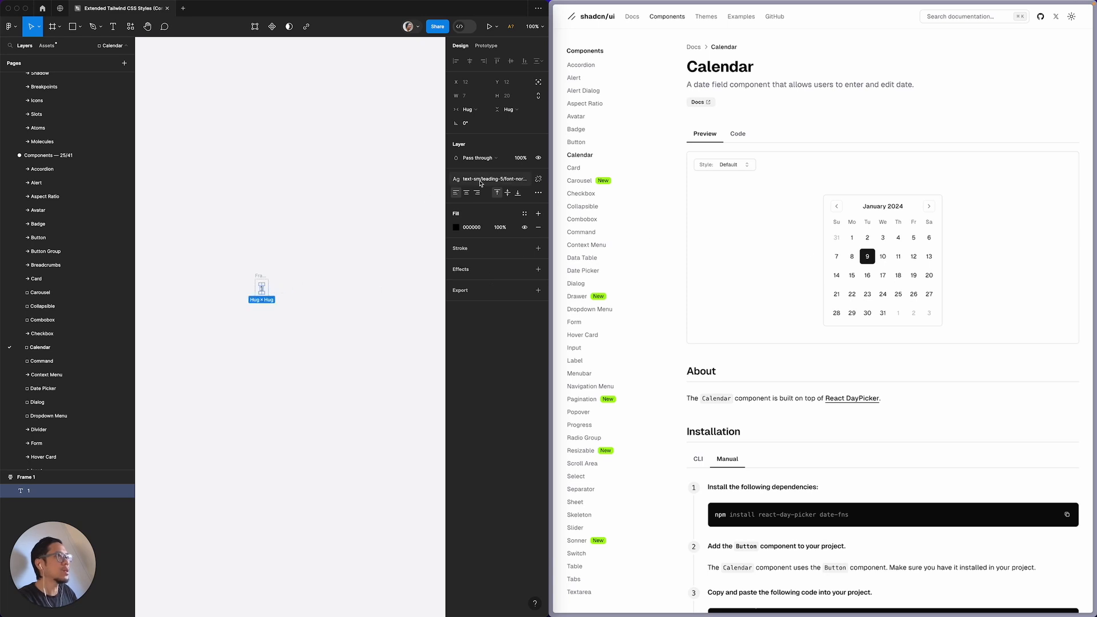
click(361, 269)
Step: Set the frame's vertical padding to spacing token 2 (8) and its corner radius to rounded-md (6)
click(262, 287)
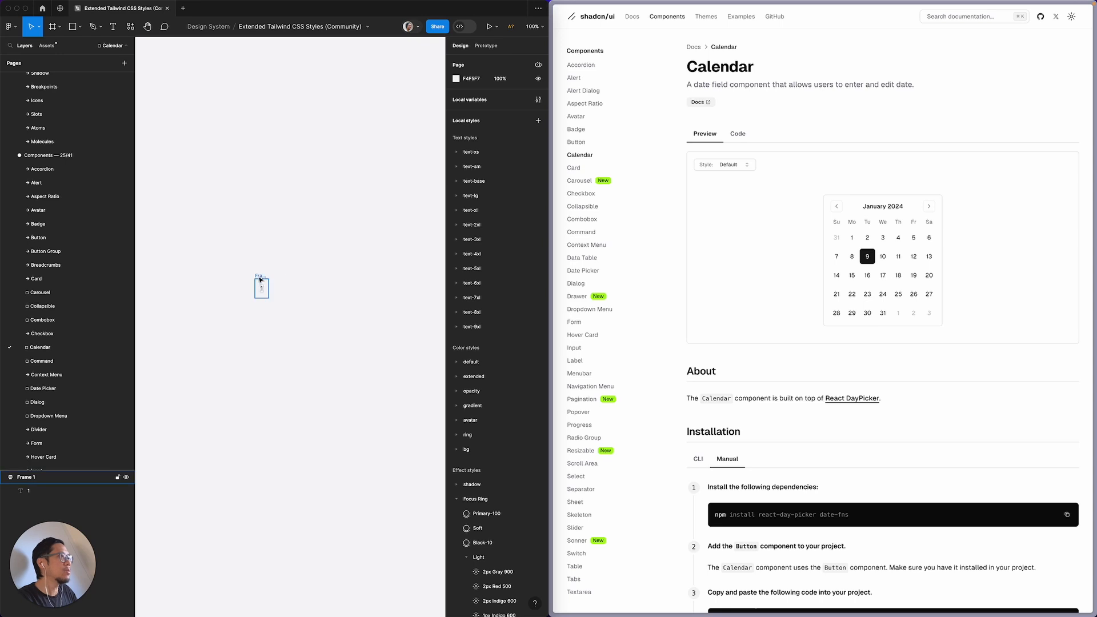
click(526, 216)
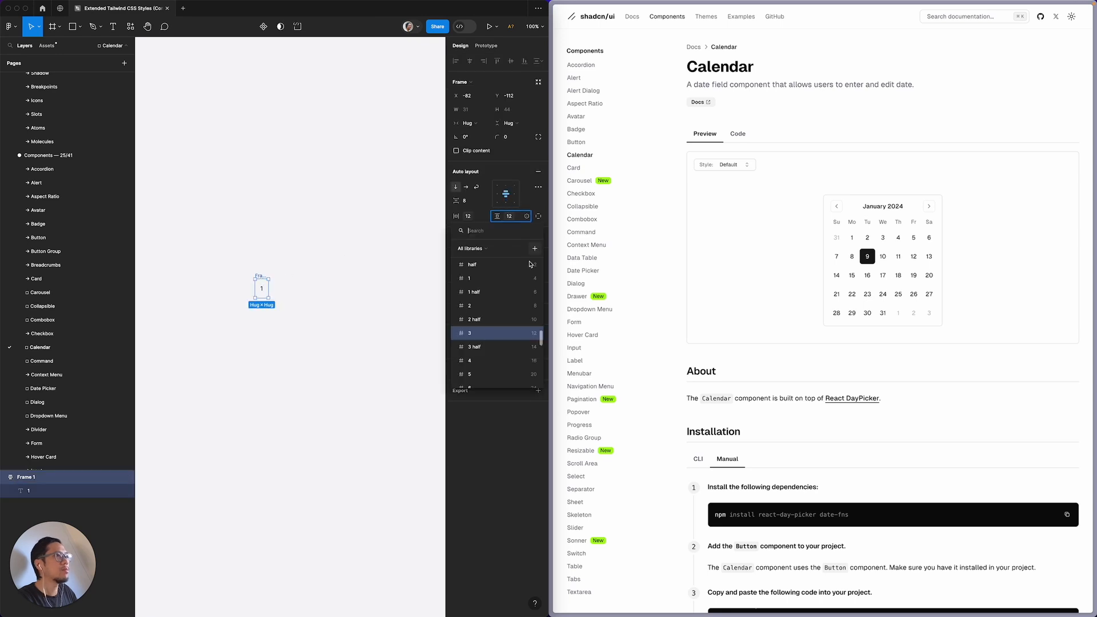
click(505, 312)
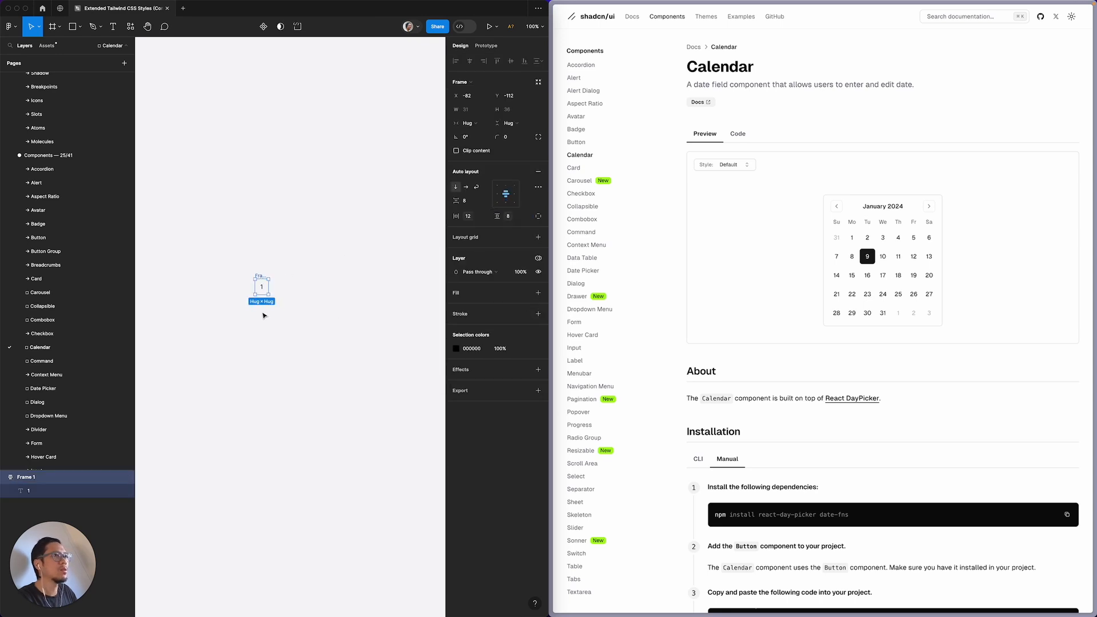
click(526, 137)
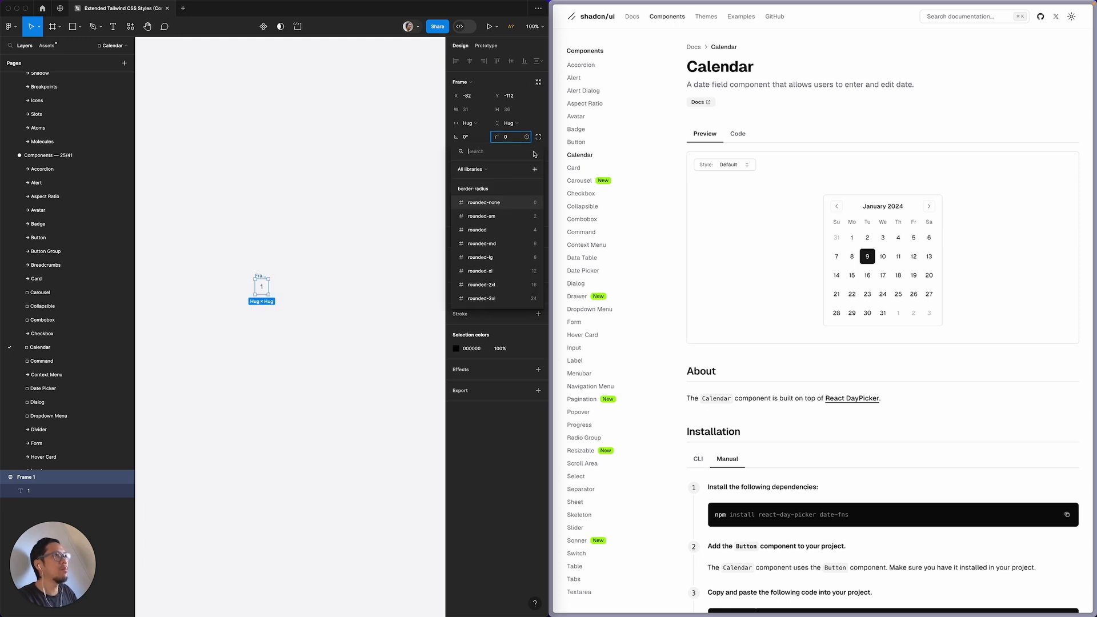
click(497, 245)
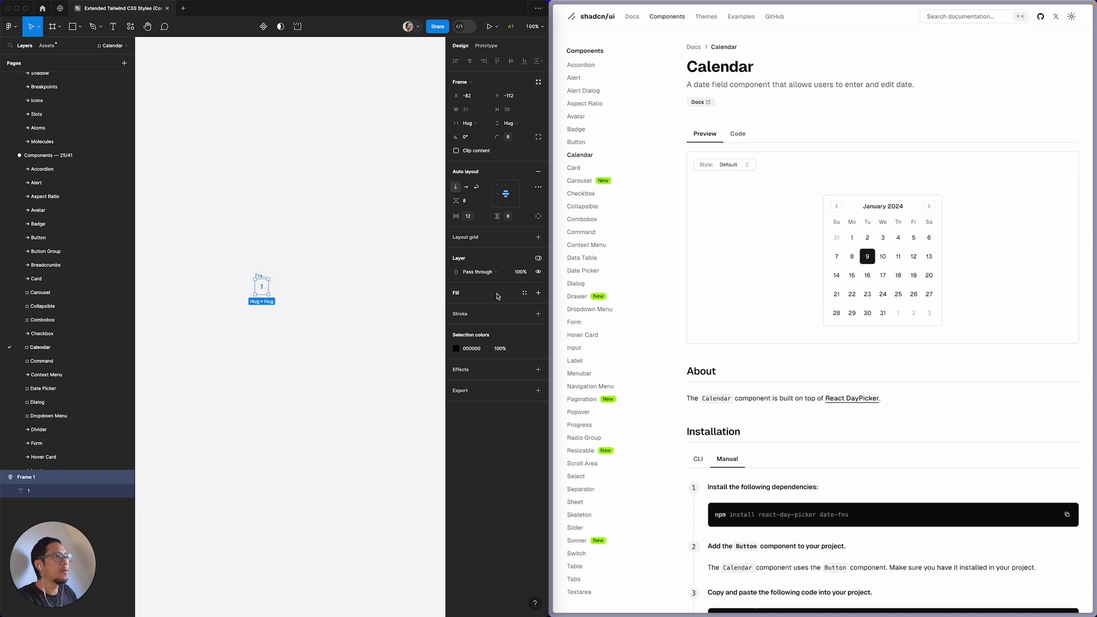
Step: Apply the text/gray-900 colour variable to the fill of the "1" text
double_click(261, 287)
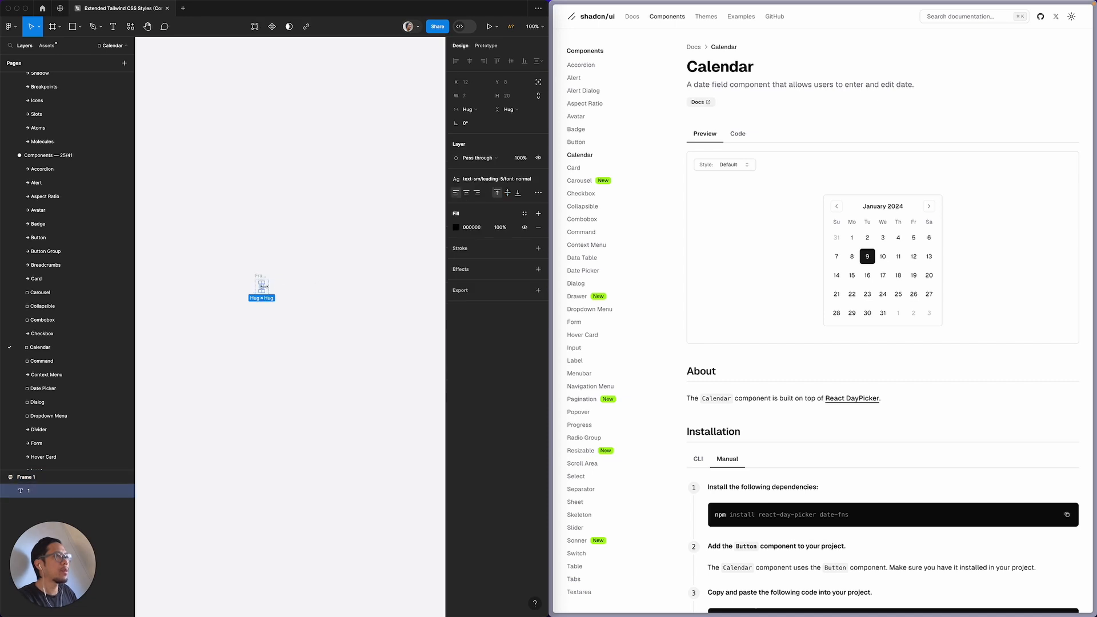
click(524, 214)
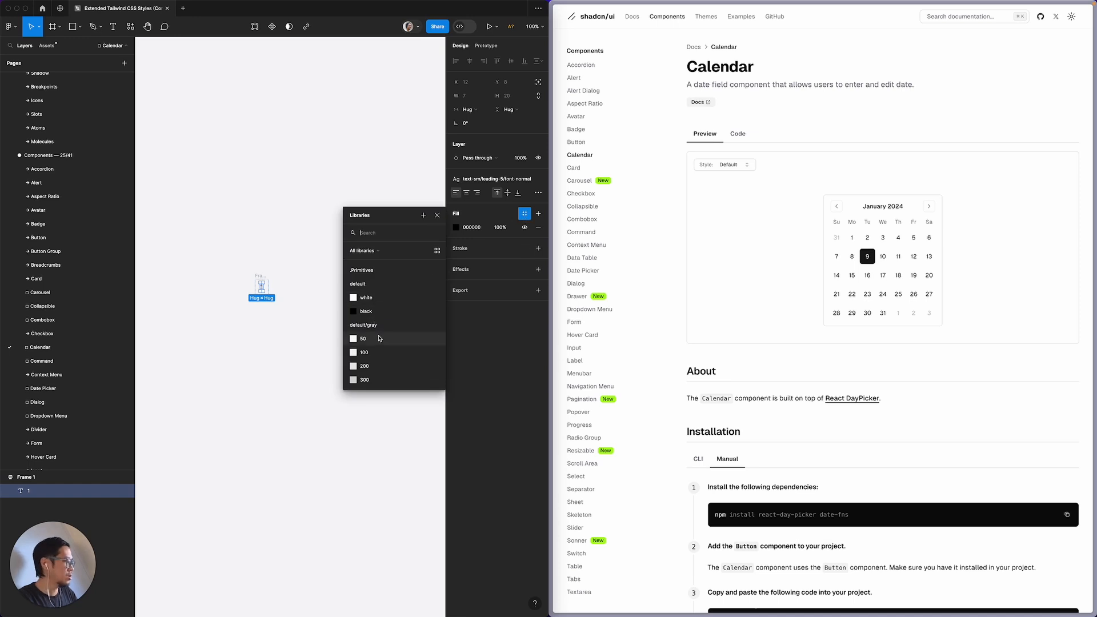
text(text)
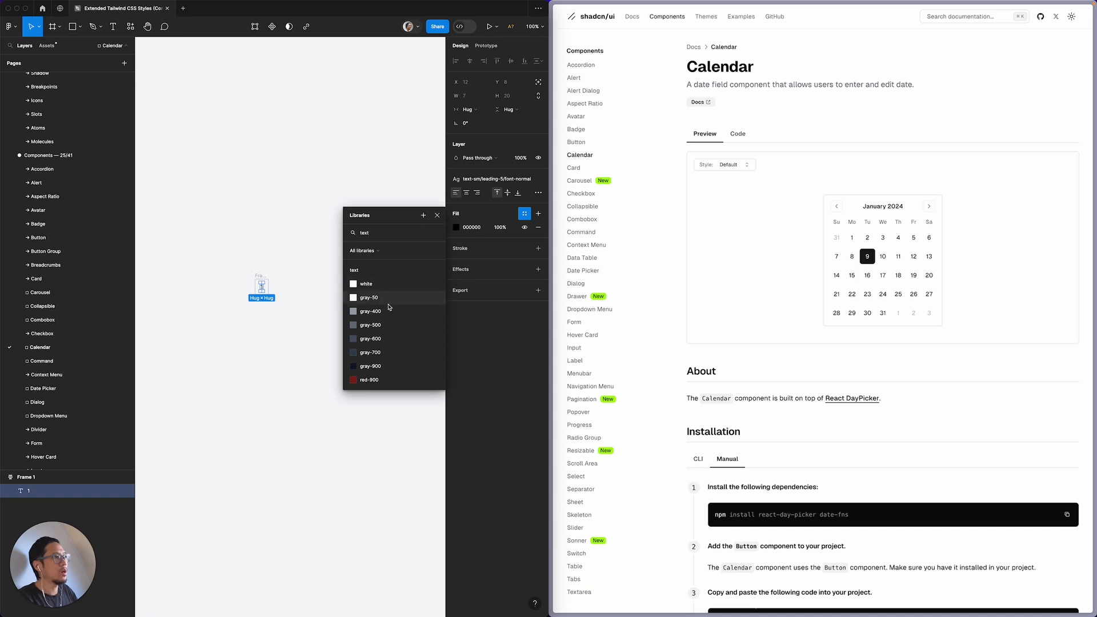
click(377, 365)
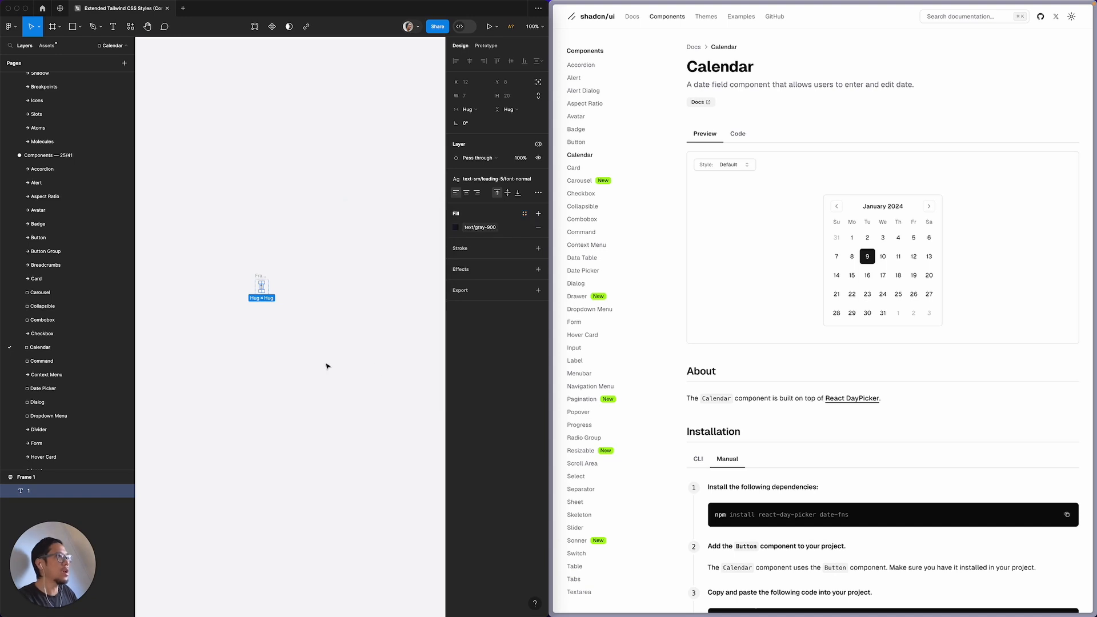
click(320, 366)
Step: Rename the frame as Cell and turn it into a component
click(264, 277)
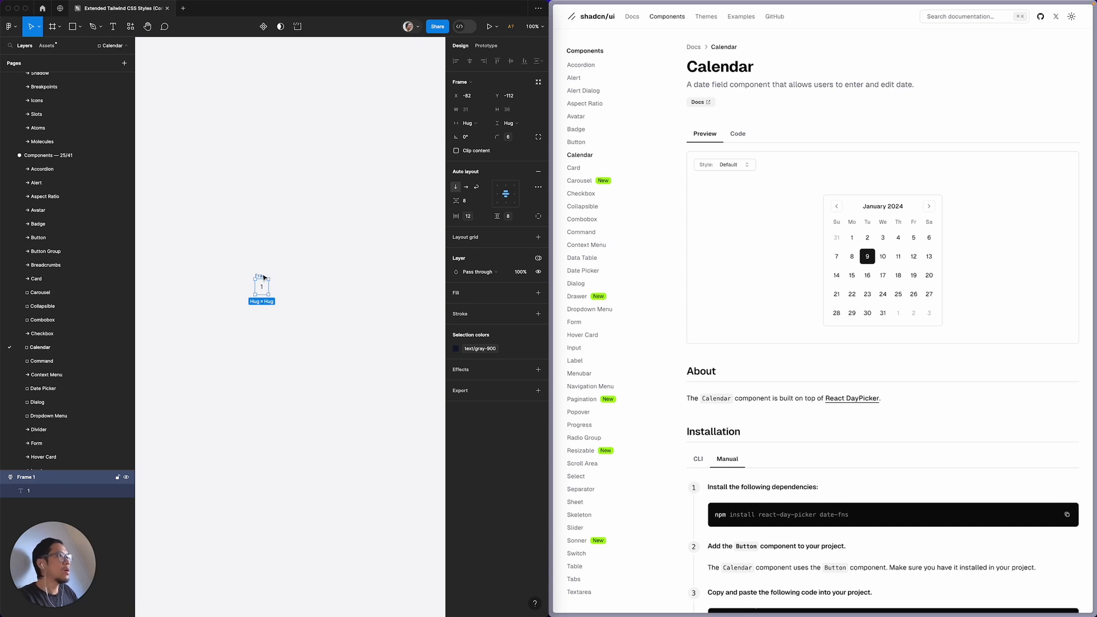
double_click(25, 477)
text(c)
key(Return)
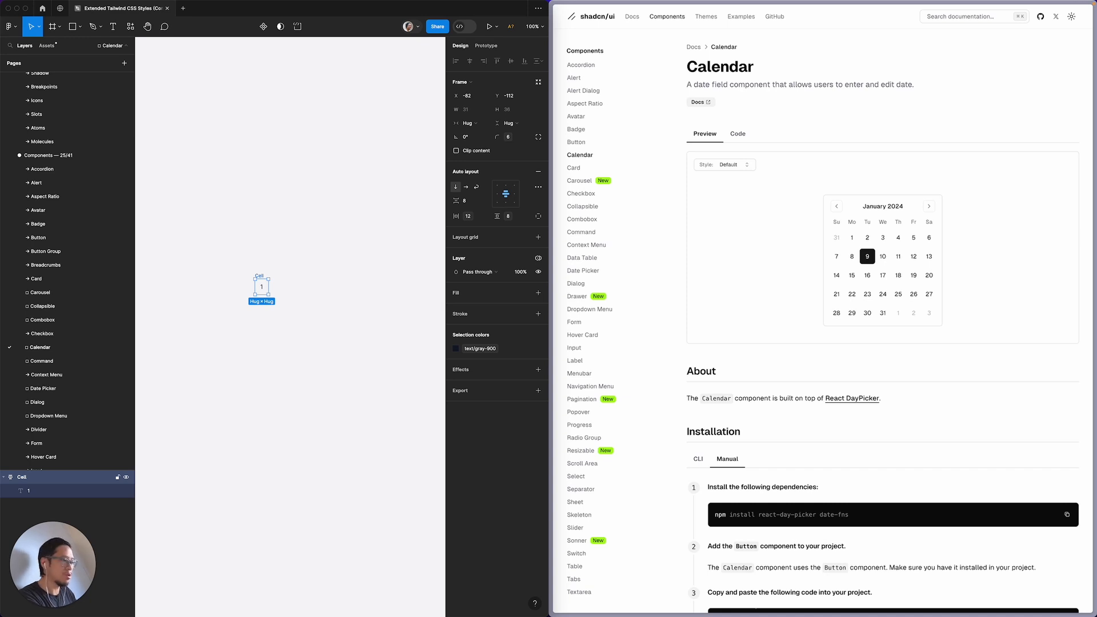
key(super+alt+k)
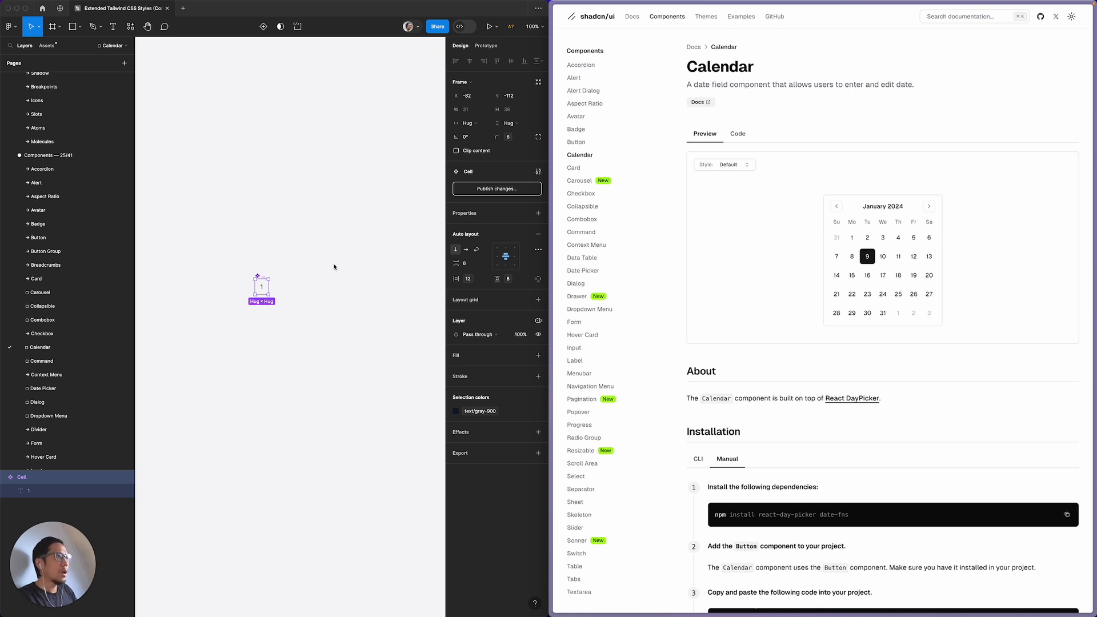
Step: Add a variant property to the Cell component and name the second variant's value "disabled"
click(539, 214)
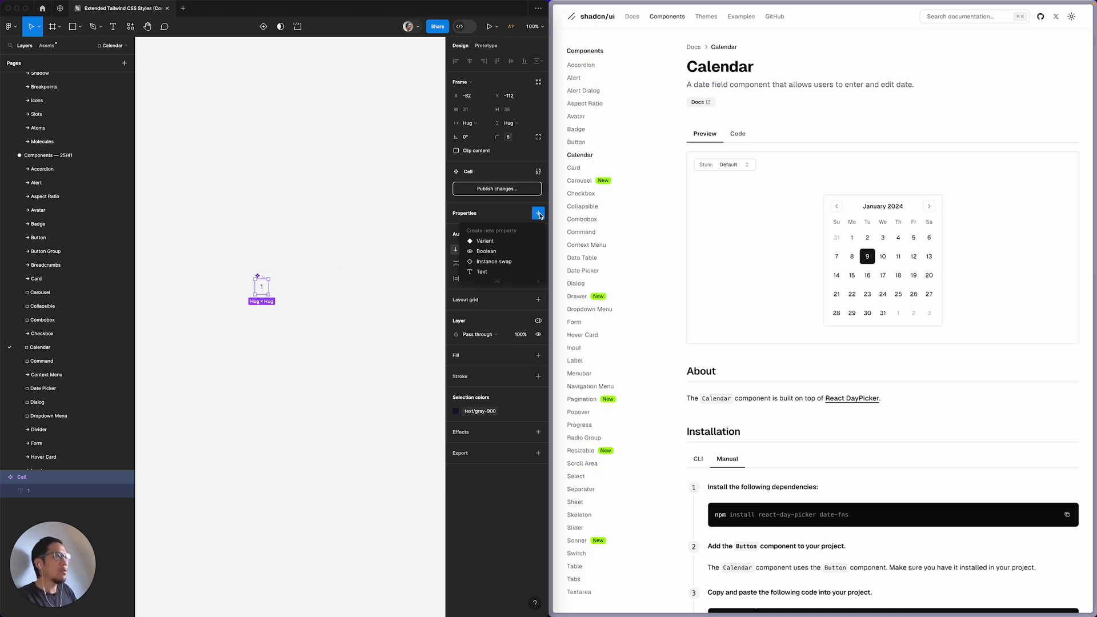
click(502, 241)
click(261, 318)
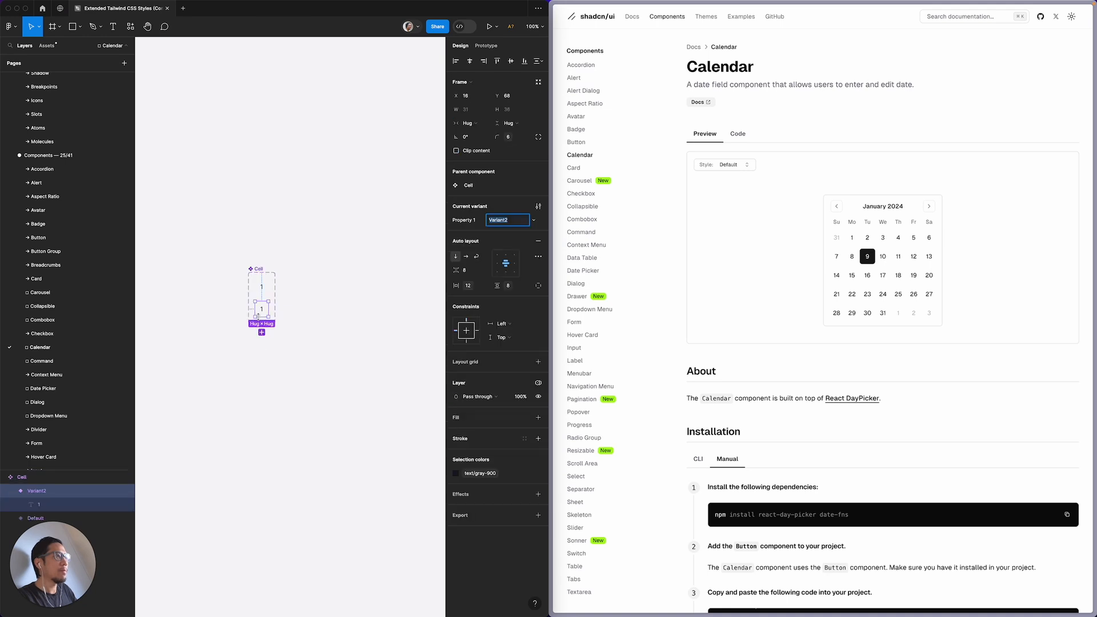
click(538, 207)
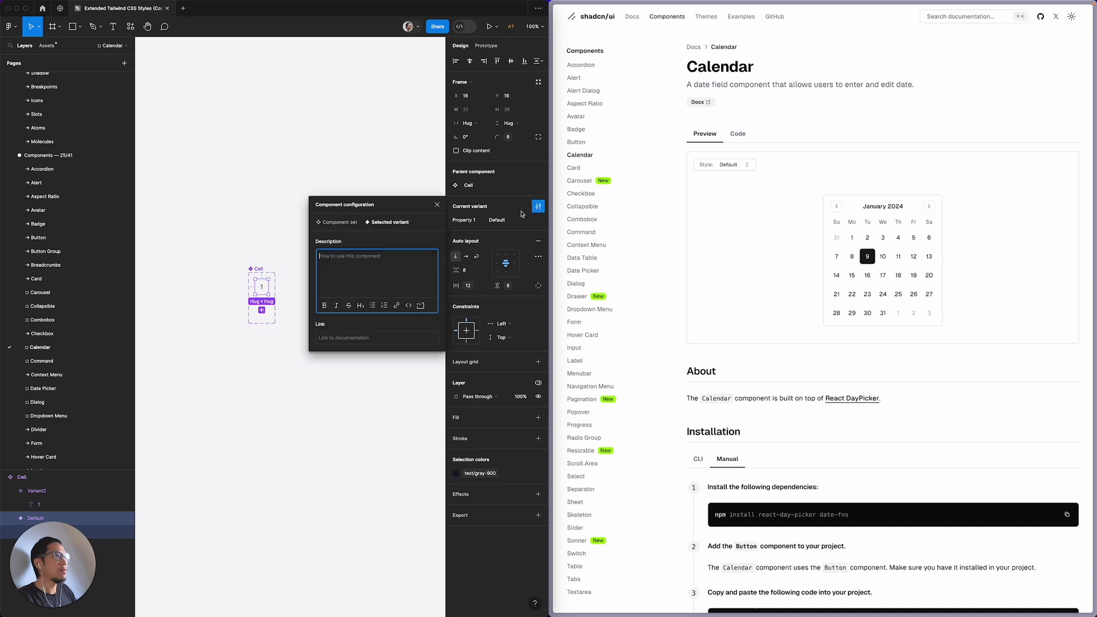
click(438, 205)
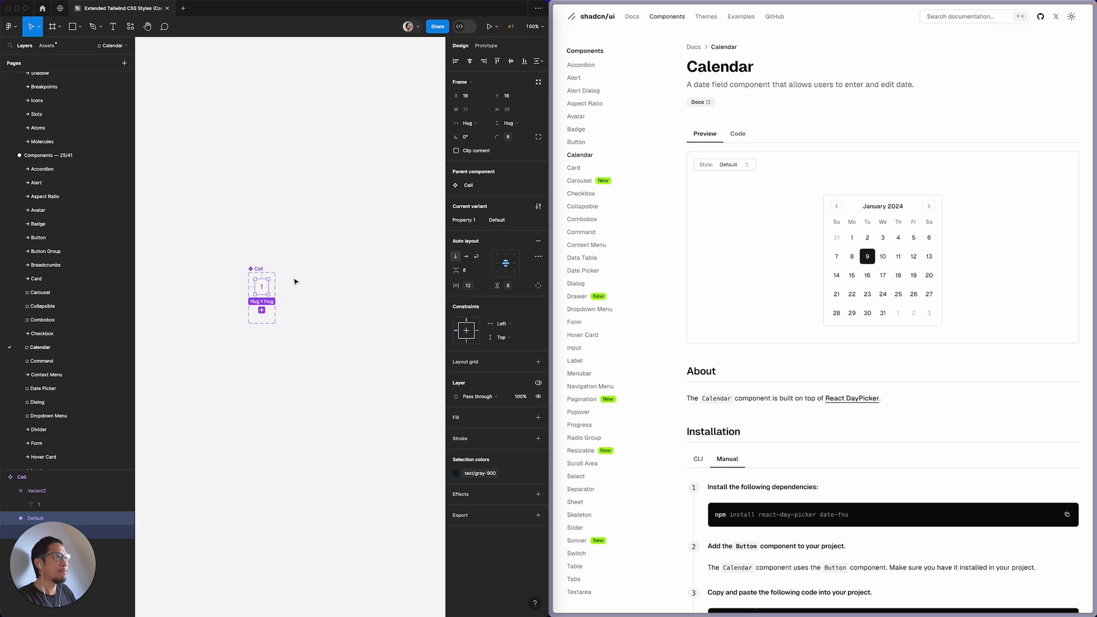
click(262, 310)
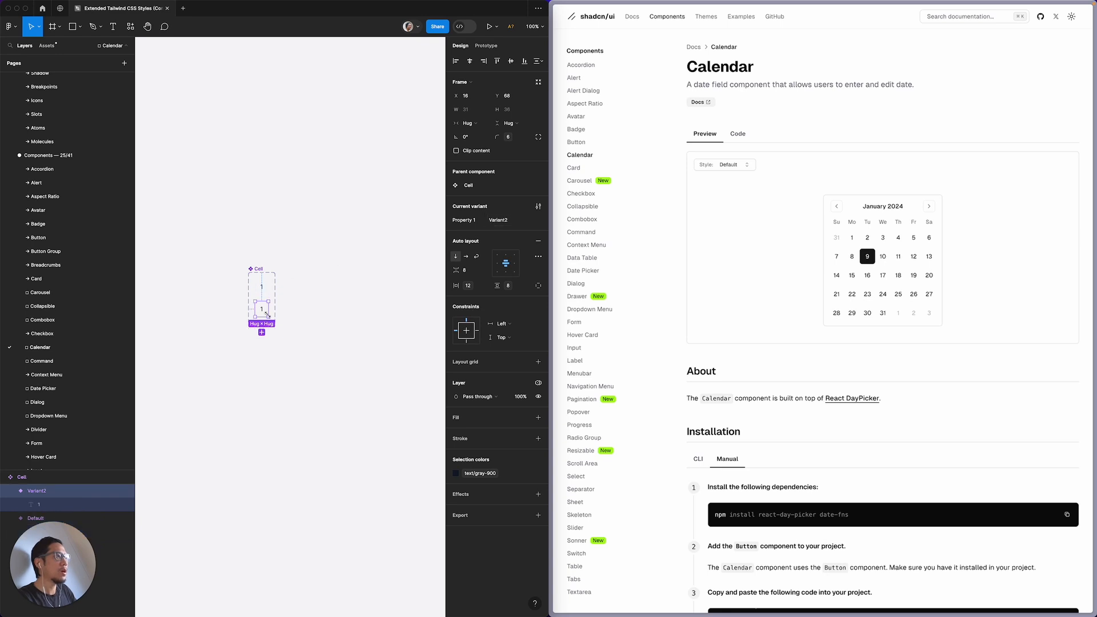
click(506, 221)
text(disabled)
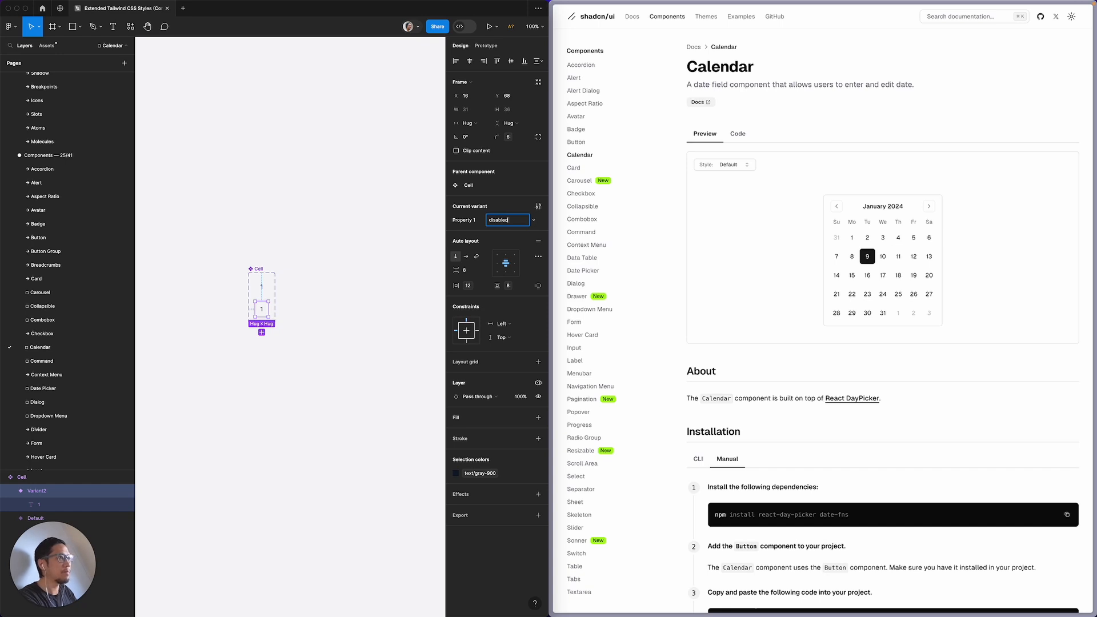
key(Return)
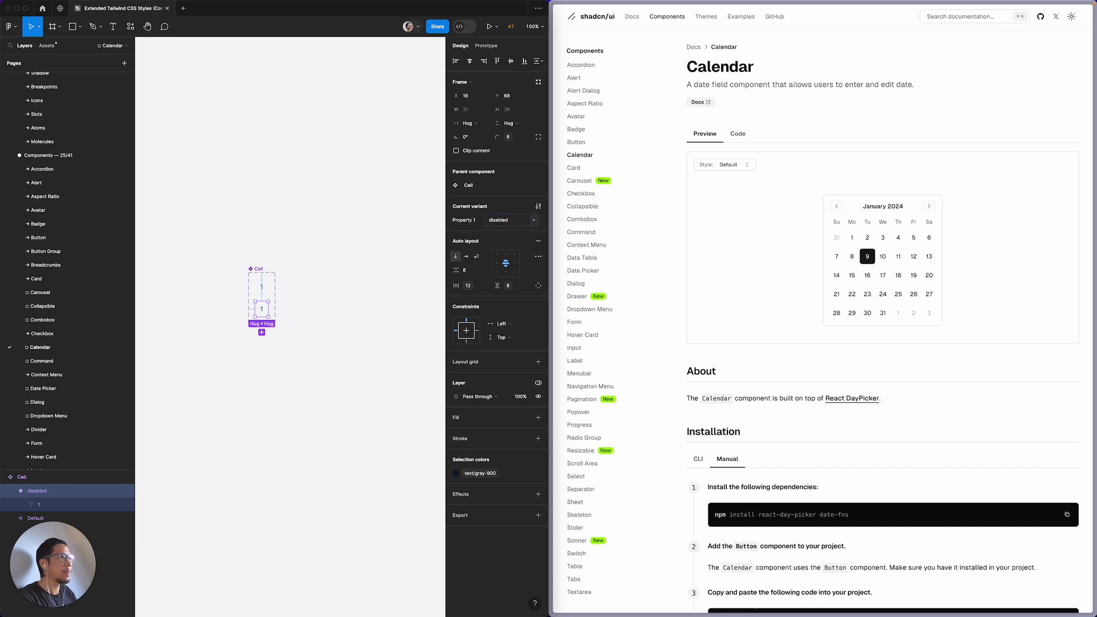
Step: Set the disabled variant's text colour to text/gray-400
click(456, 474)
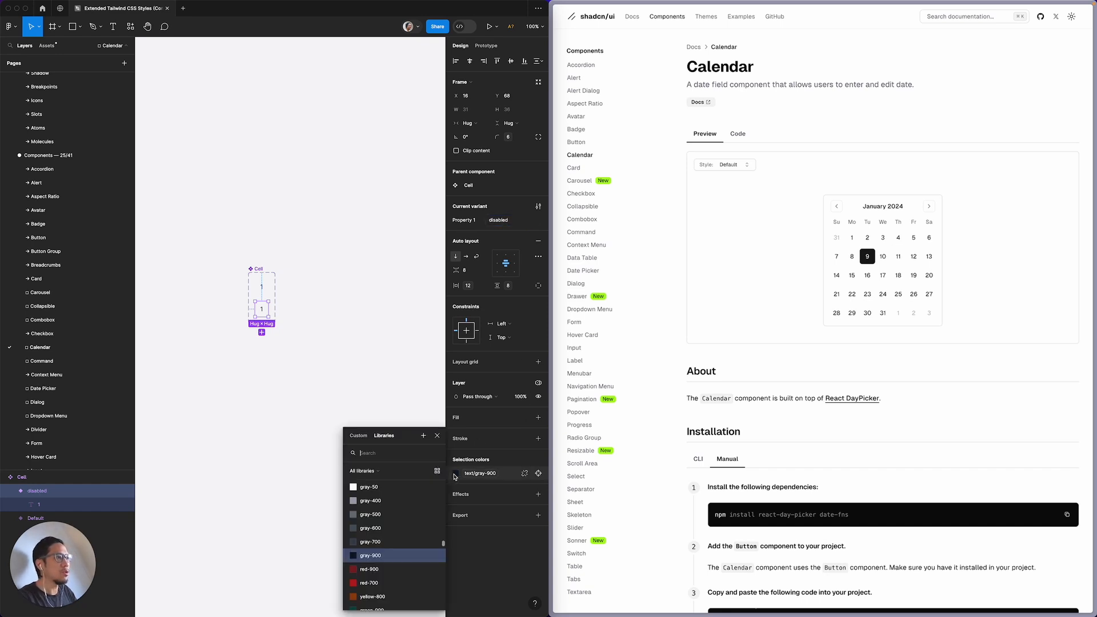
click(391, 515)
click(479, 476)
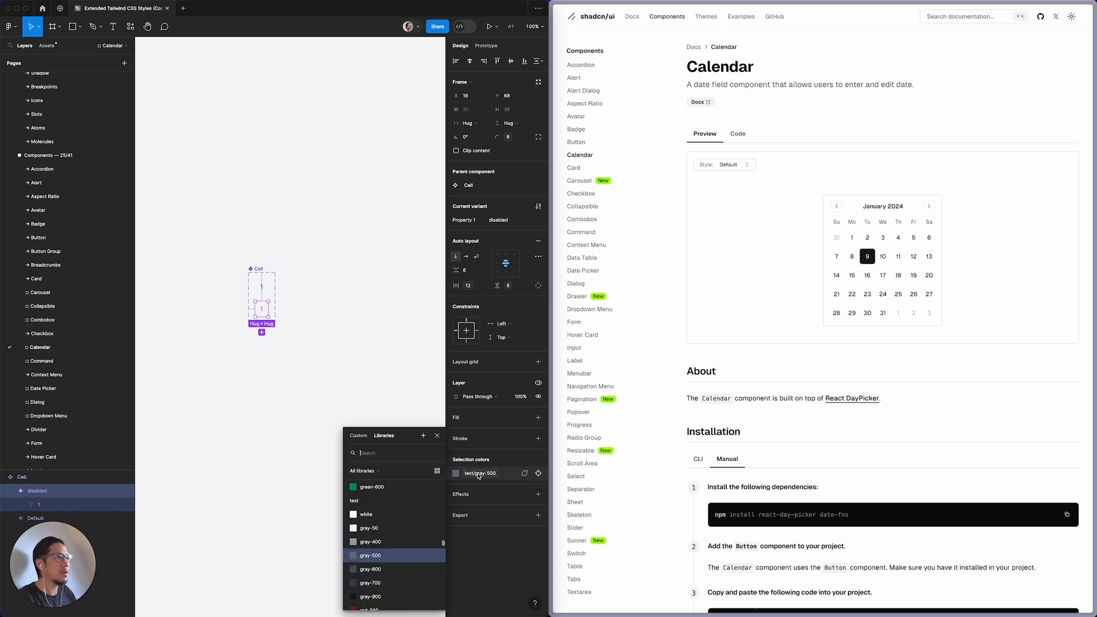
key(Escape)
click(321, 437)
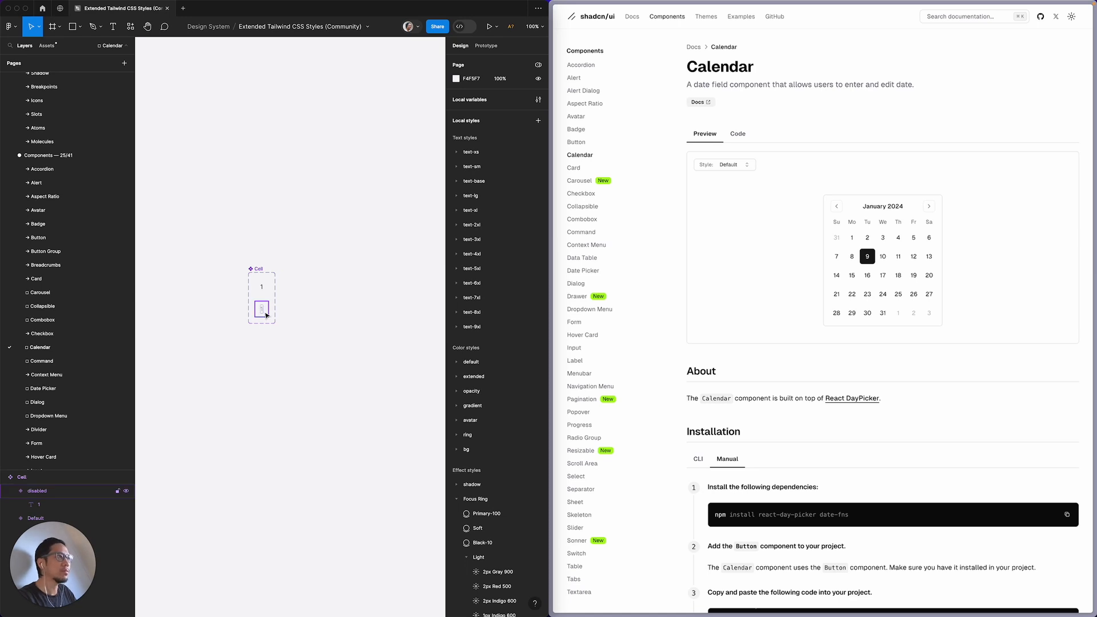
Step: Rename the Cell component set's variant property as "state"
click(265, 271)
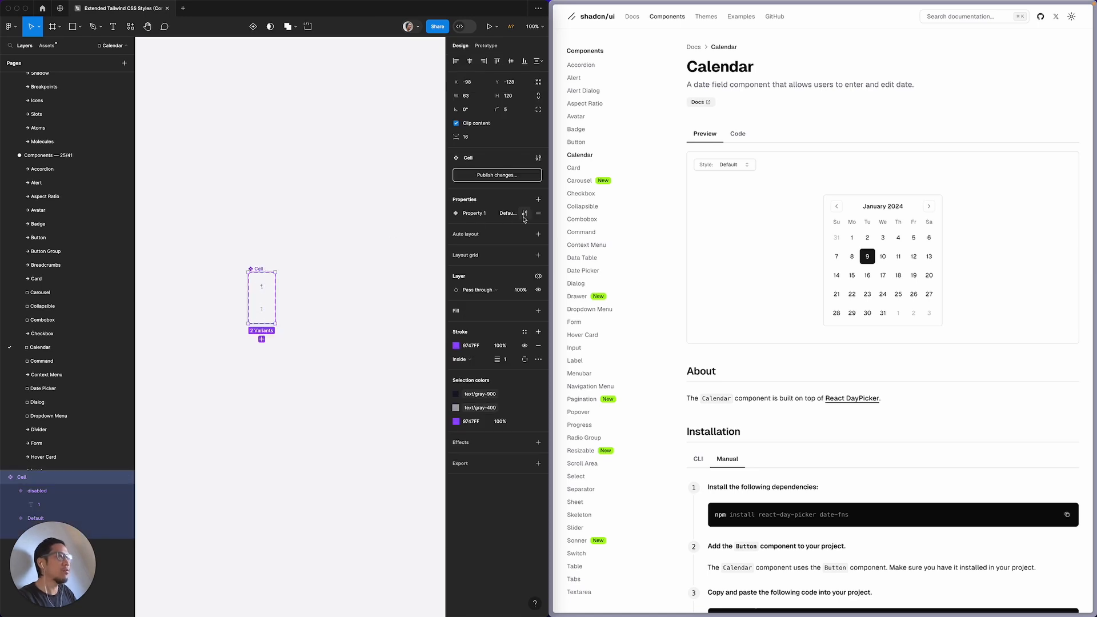
double_click(462, 214)
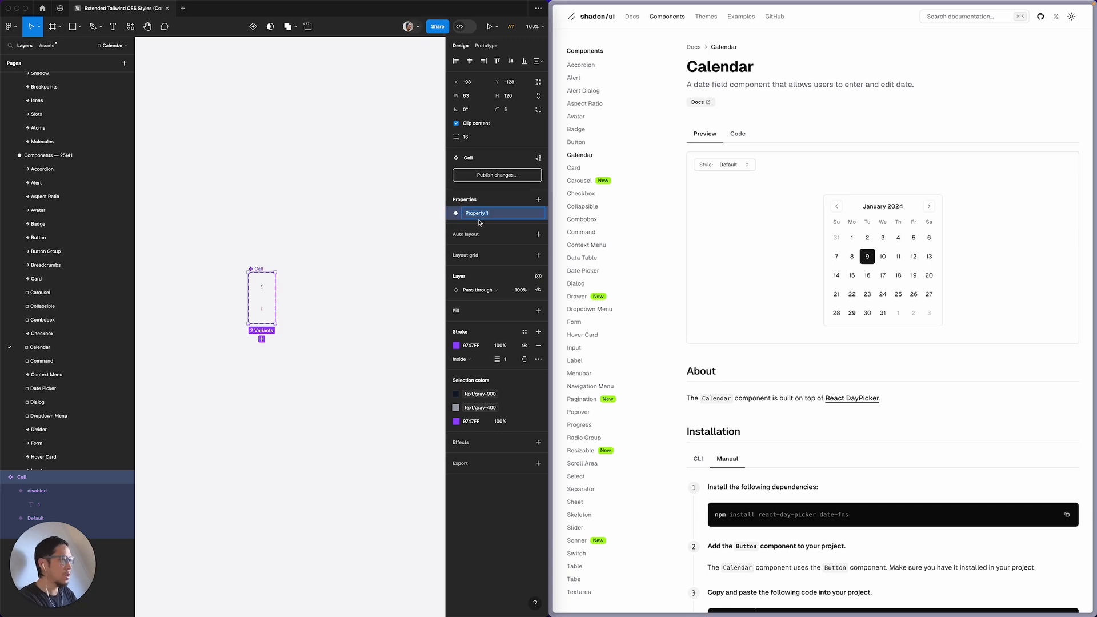
text(state)
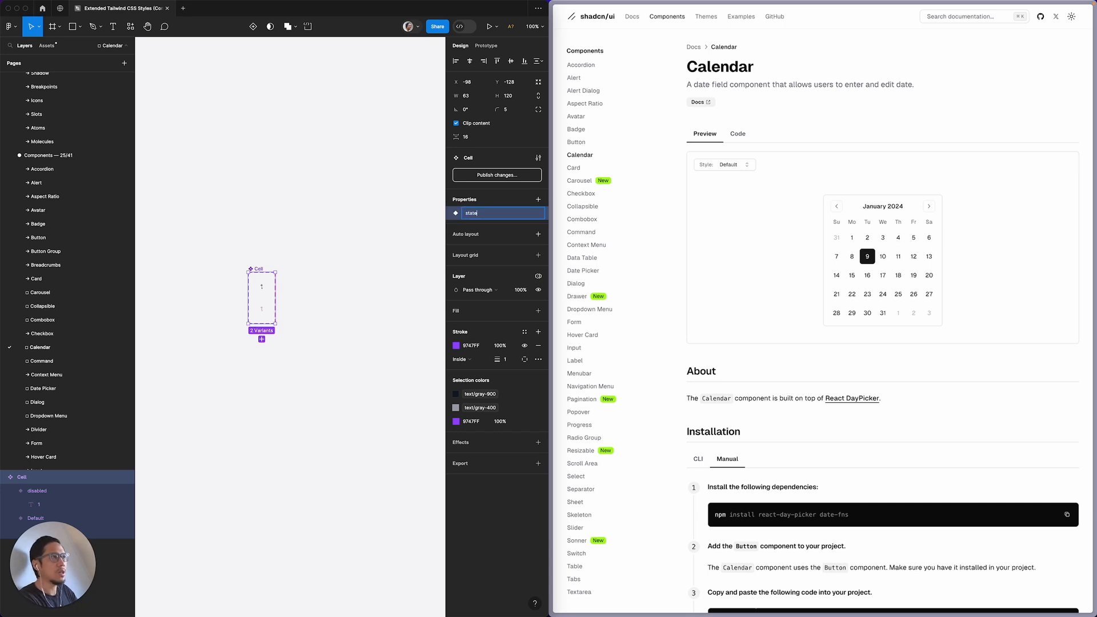
key(Return)
Step: Rename the state property's first value as lowercase "default"
click(525, 213)
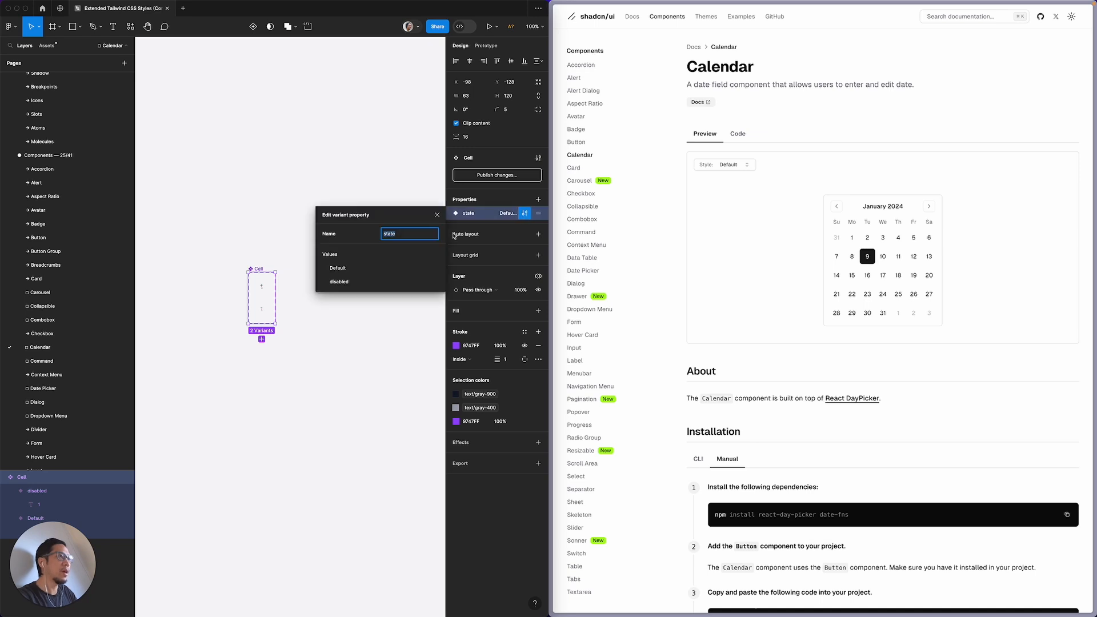
double_click(346, 270)
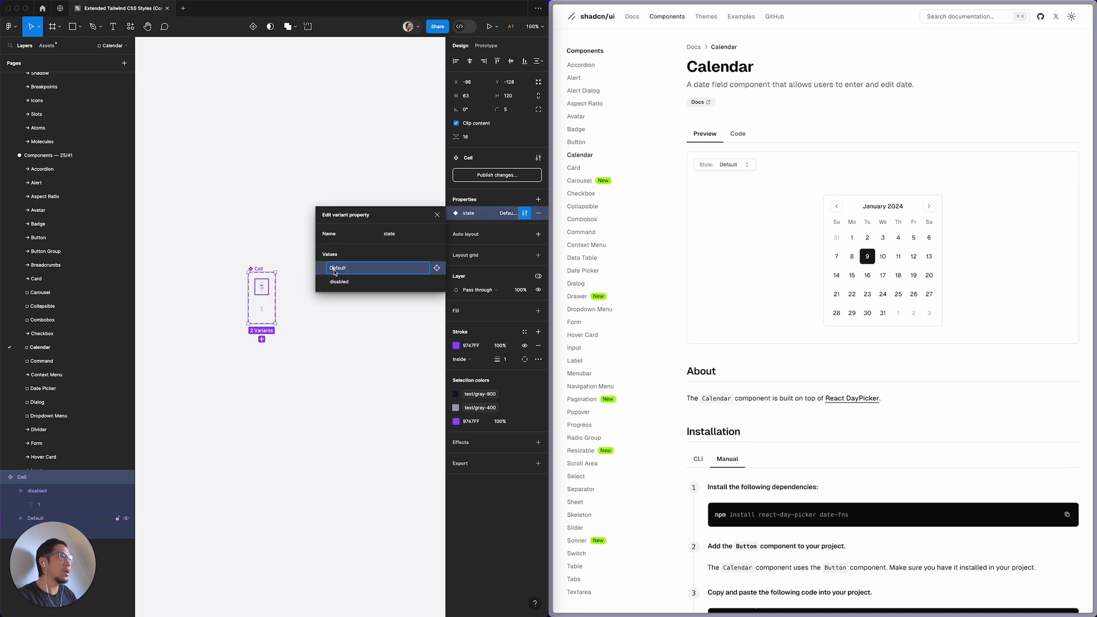
text(default)
key(Return)
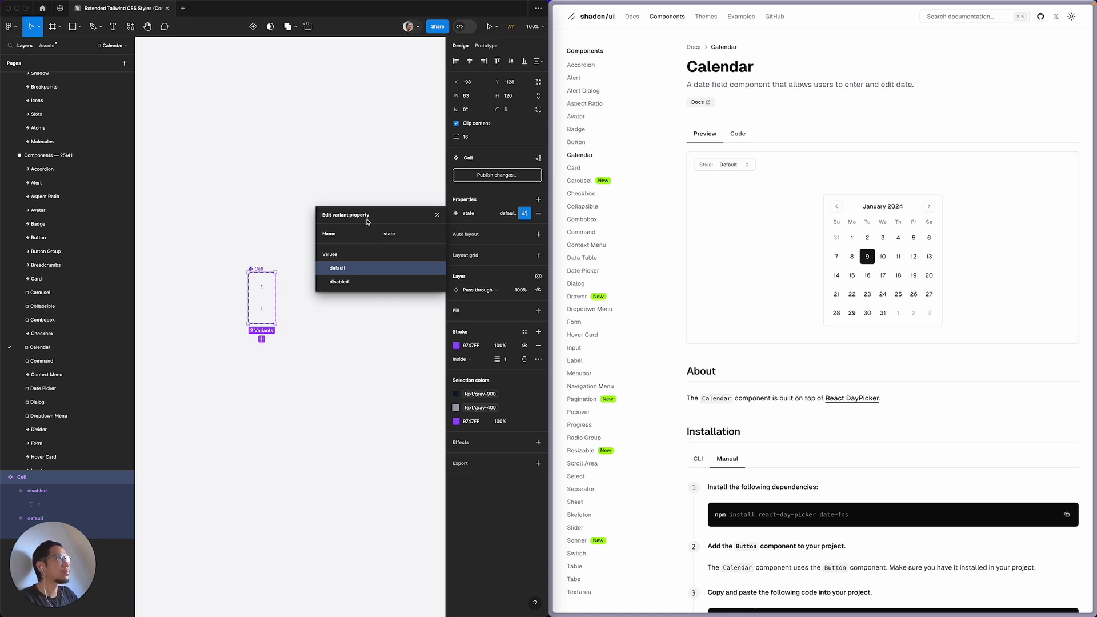
click(437, 216)
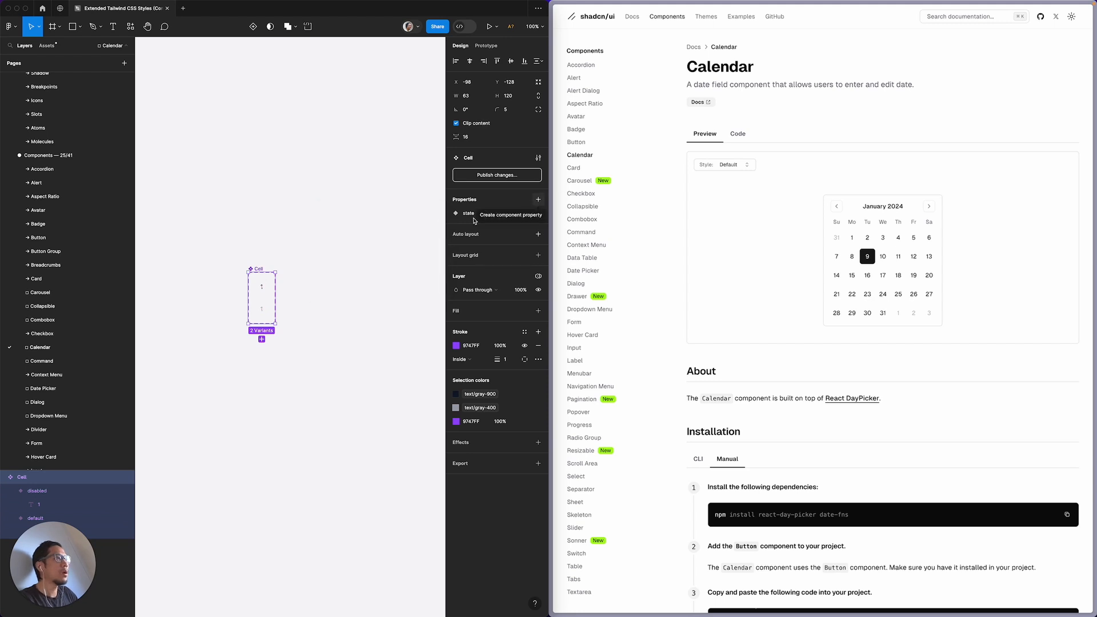
Step: Add two more variants to the Cell component set, with state values "active" and "hover"
click(262, 339)
text(active)
key(Return)
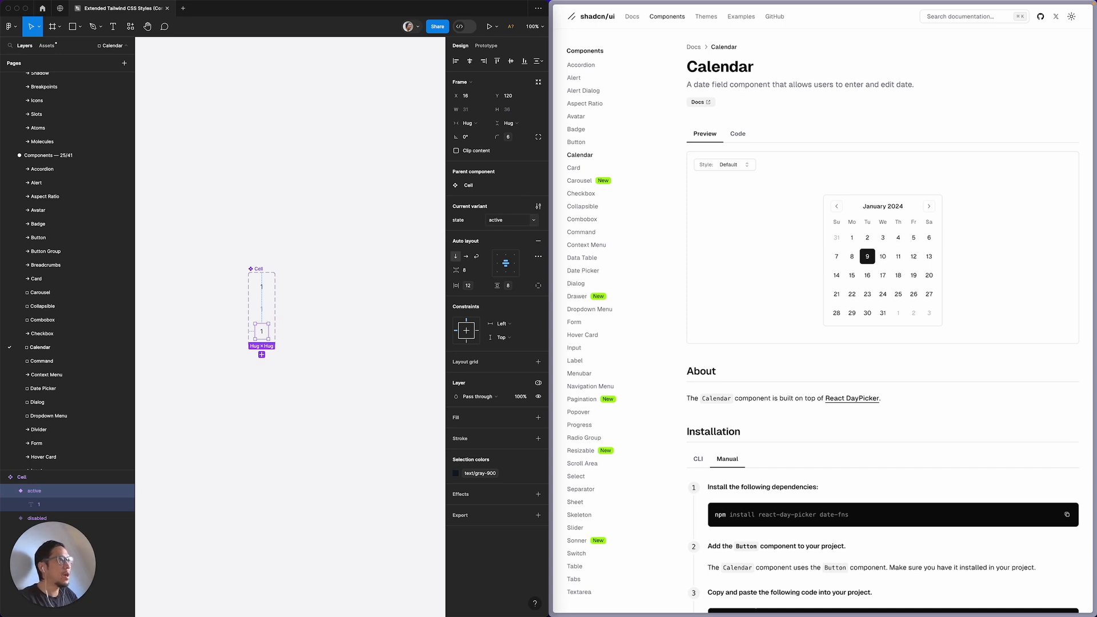
click(262, 355)
text(hover)
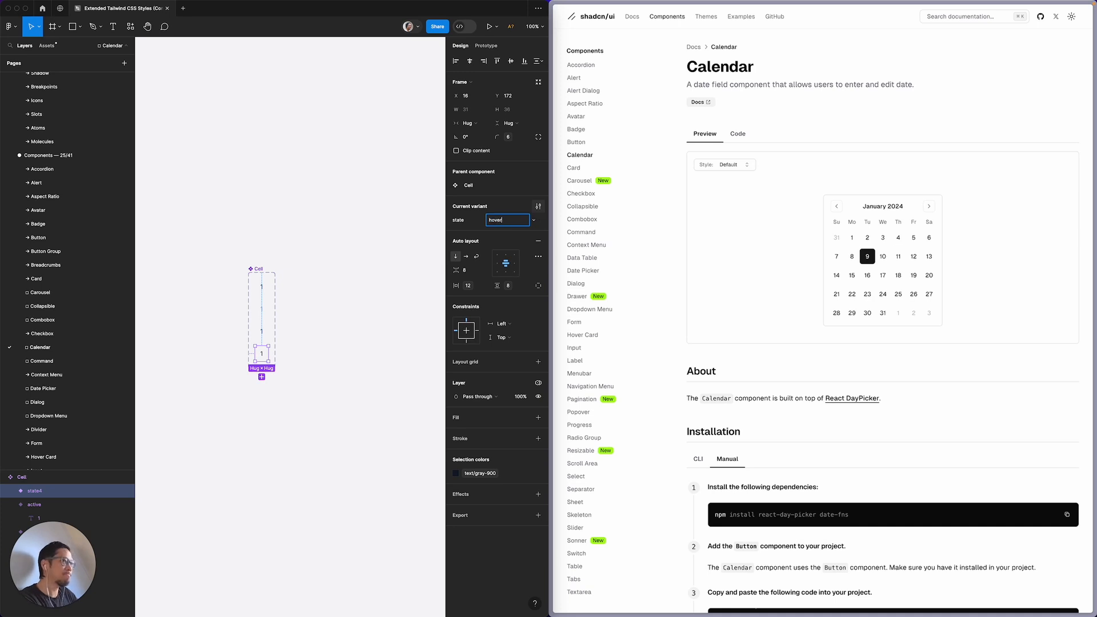
key(Return)
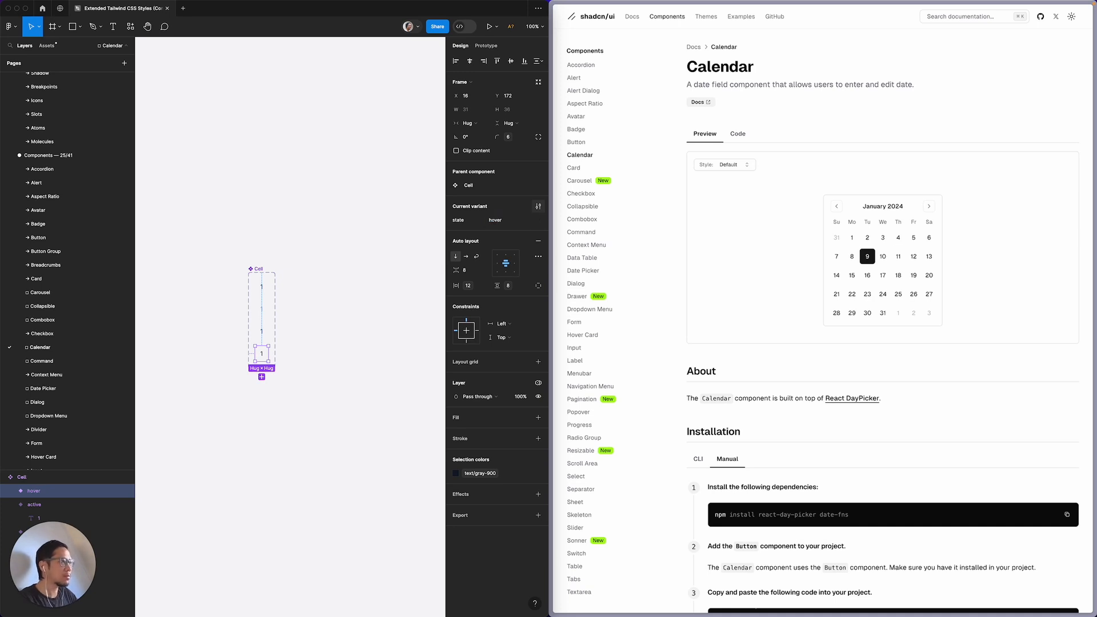
Step: Search the colour libraries for "bg" and look through the background colours available as a fill for the active variant
click(263, 335)
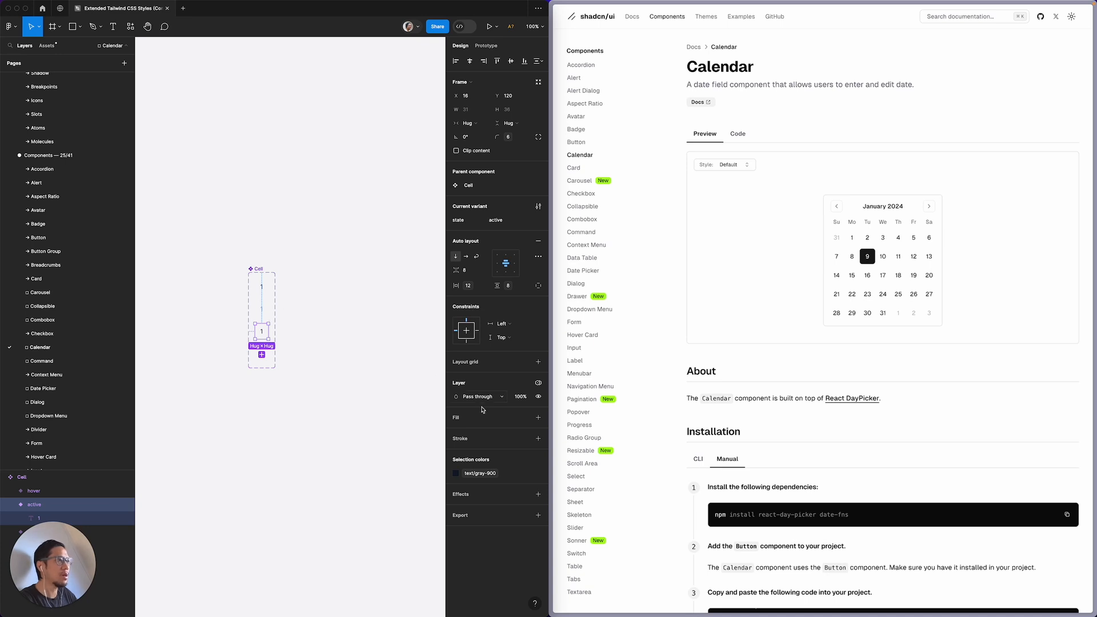
click(524, 419)
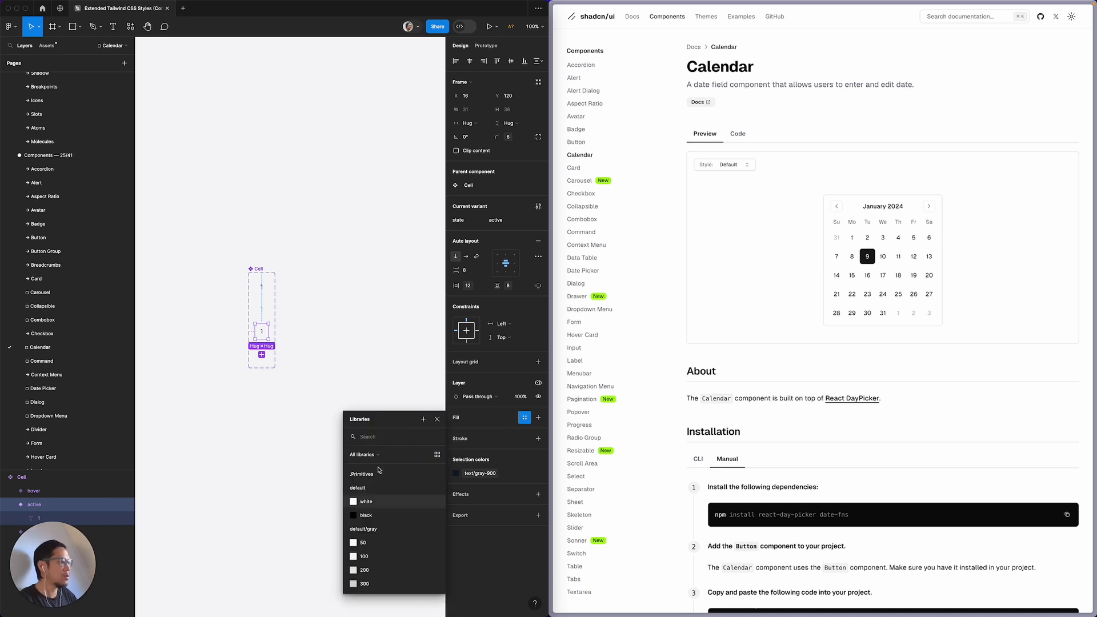
text(bg)
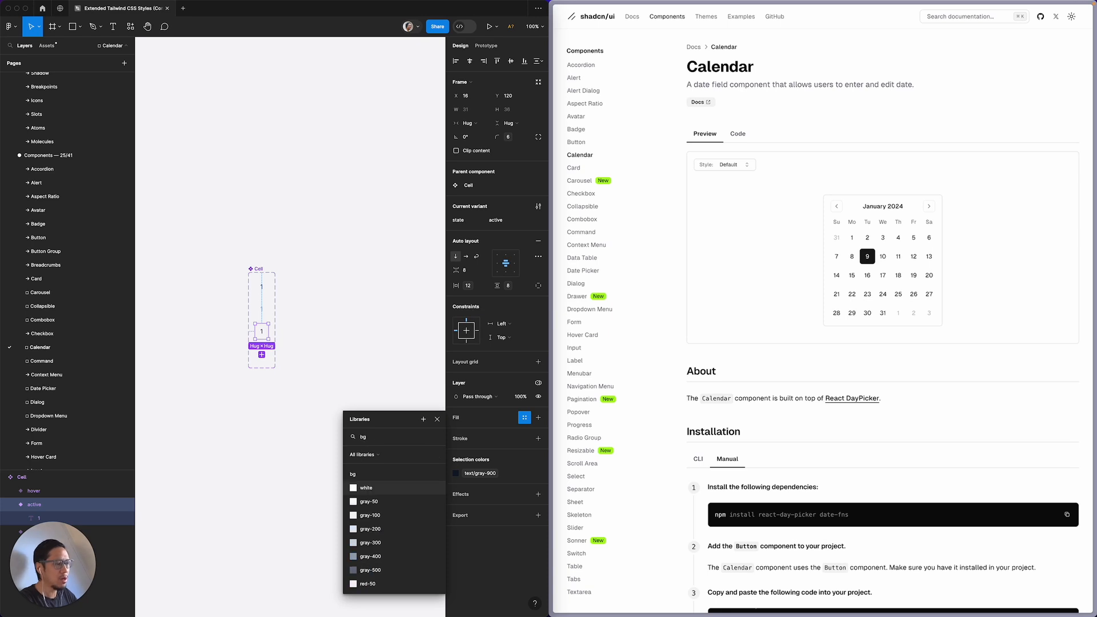
scroll(383, 566, down, 2)
scroll(383, 569, up, 2)
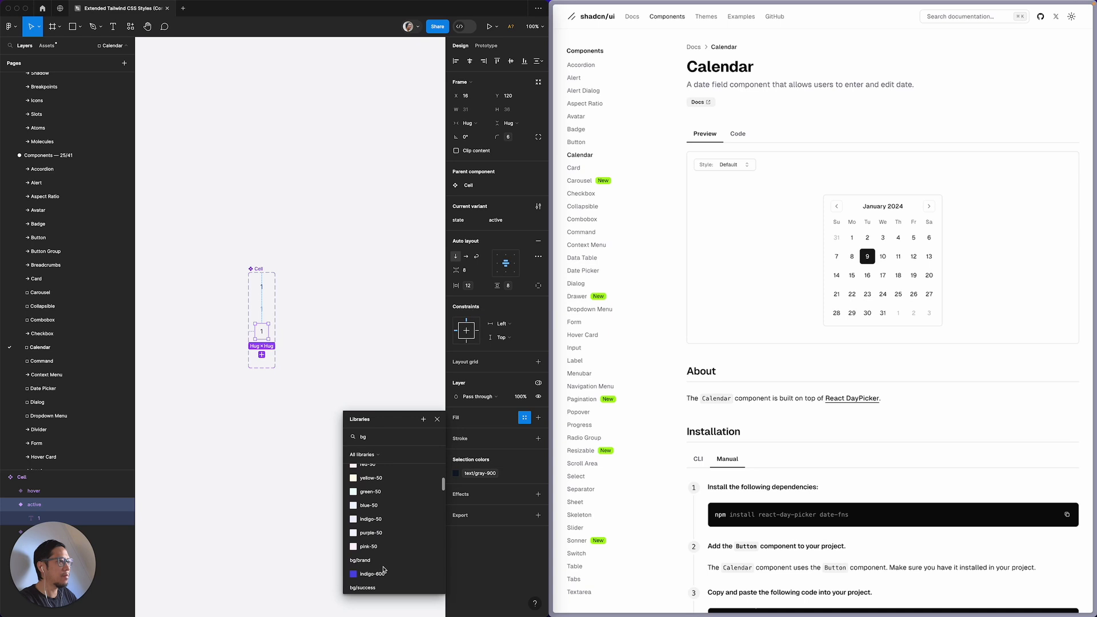
scroll(384, 569, up, 2)
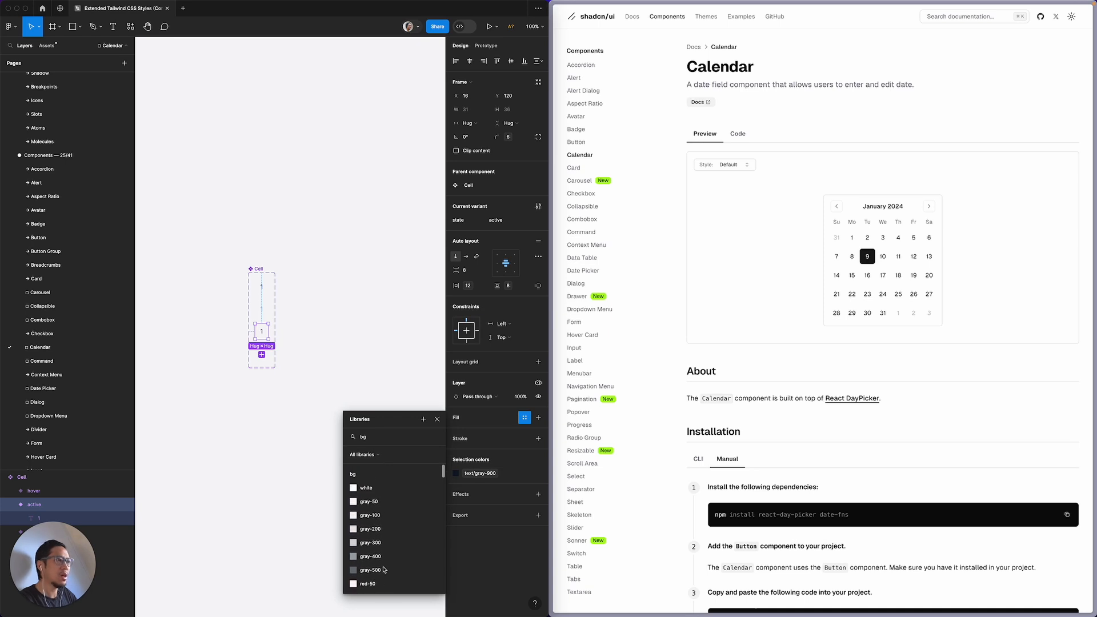
scroll(384, 570, down, 10)
scroll(384, 570, down, 4)
click(261, 497)
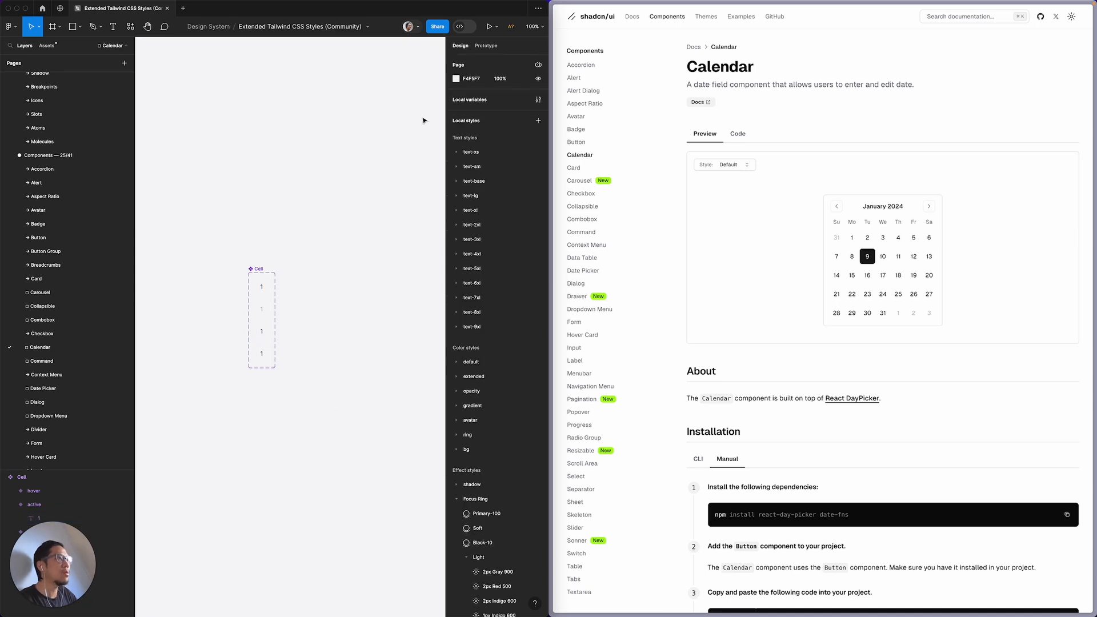
Step: Open the local variables and examine the subgroups of the bg group, such as brand, error, active, inactive and white
click(538, 100)
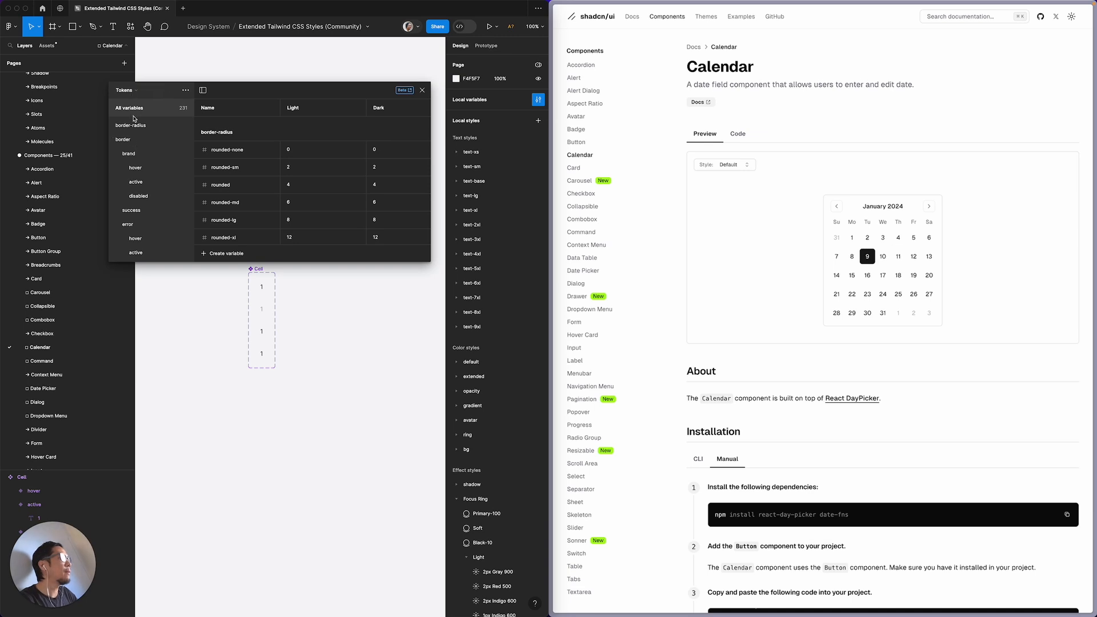
scroll(142, 200, down, 5)
scroll(141, 207, down, 5)
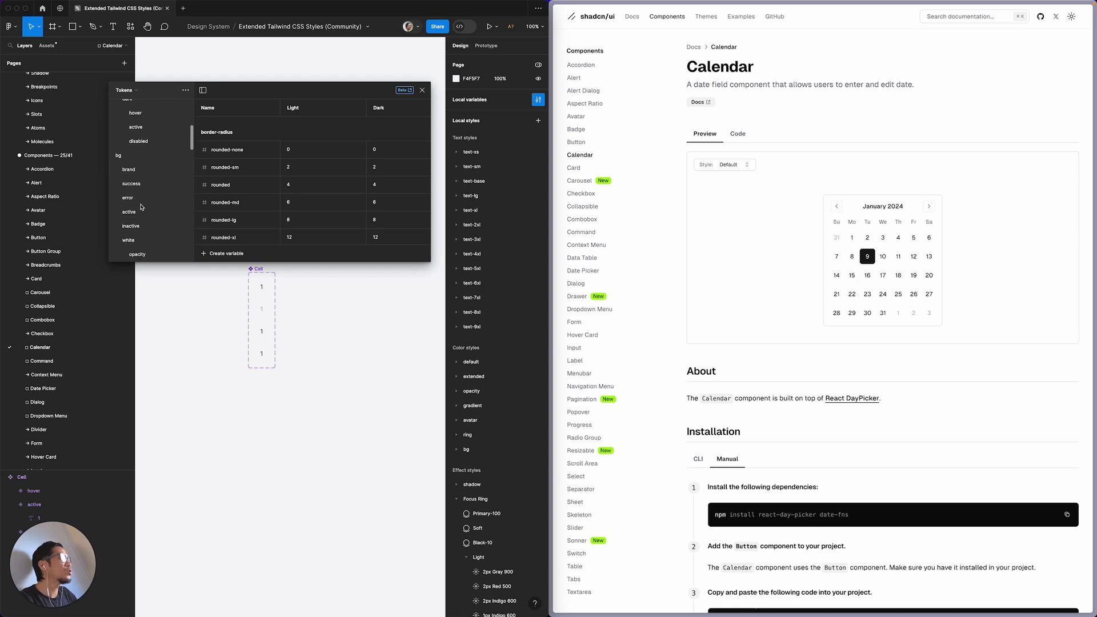
scroll(135, 172, down, 2)
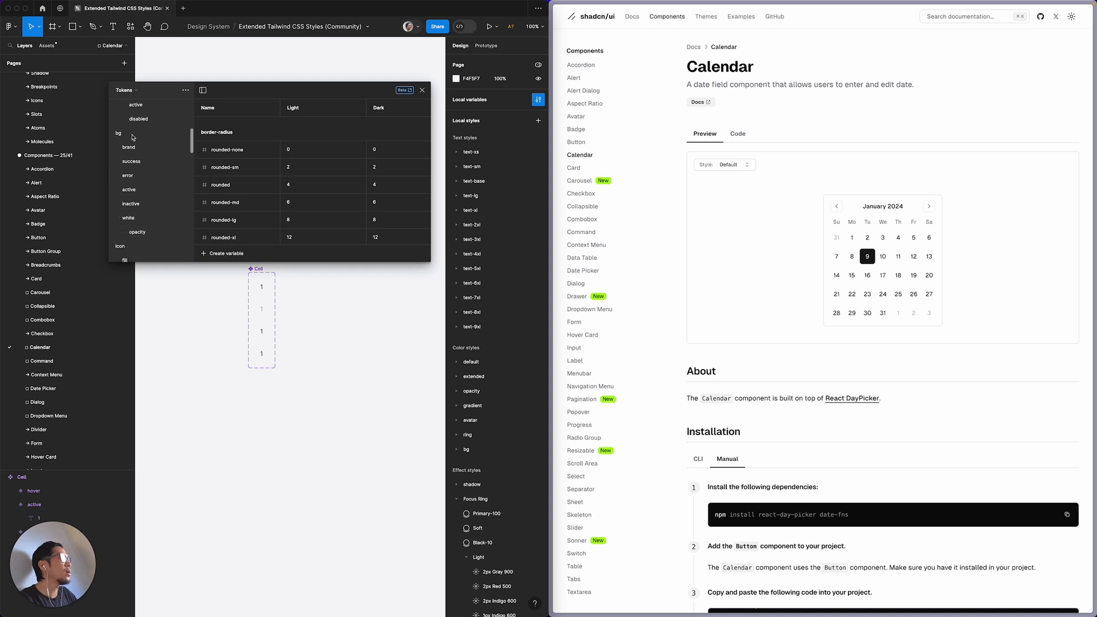
click(131, 148)
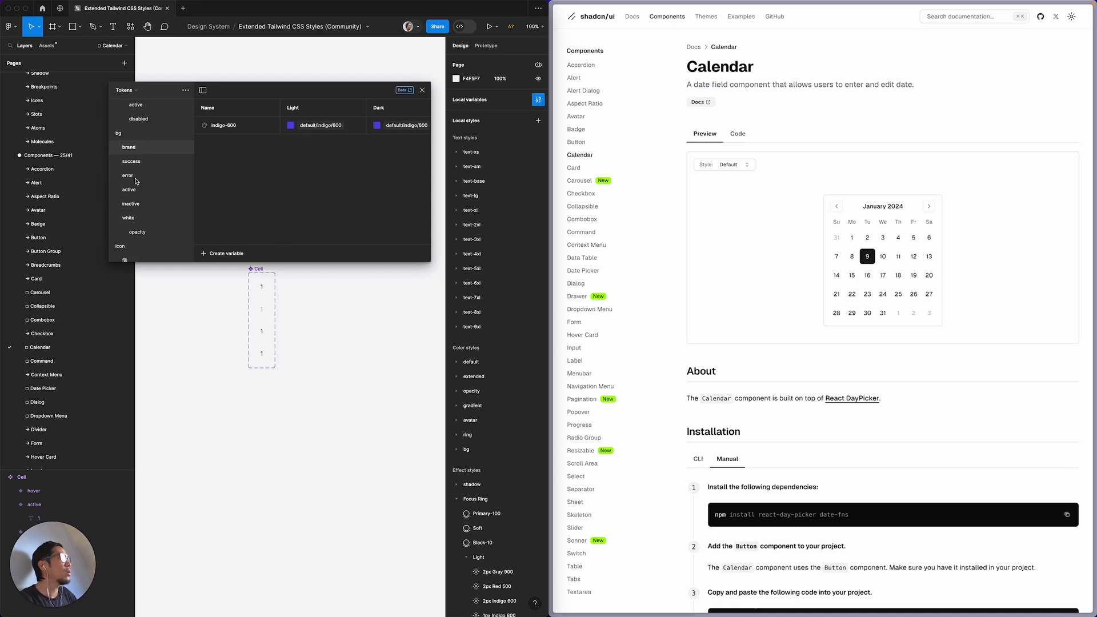
scroll(138, 211, down, 3)
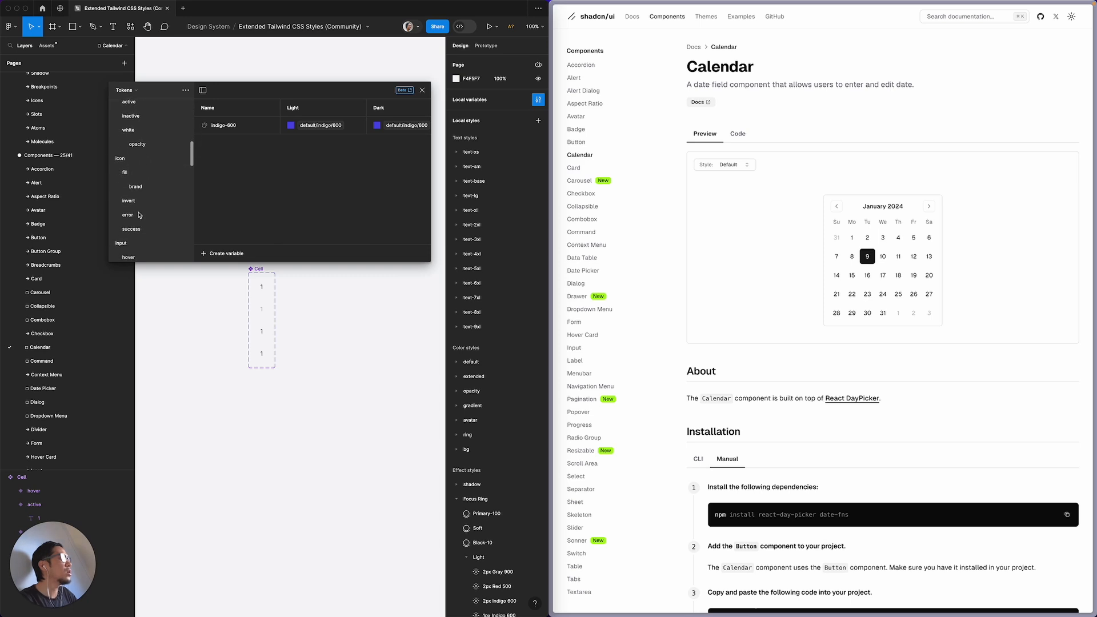
click(140, 128)
click(140, 142)
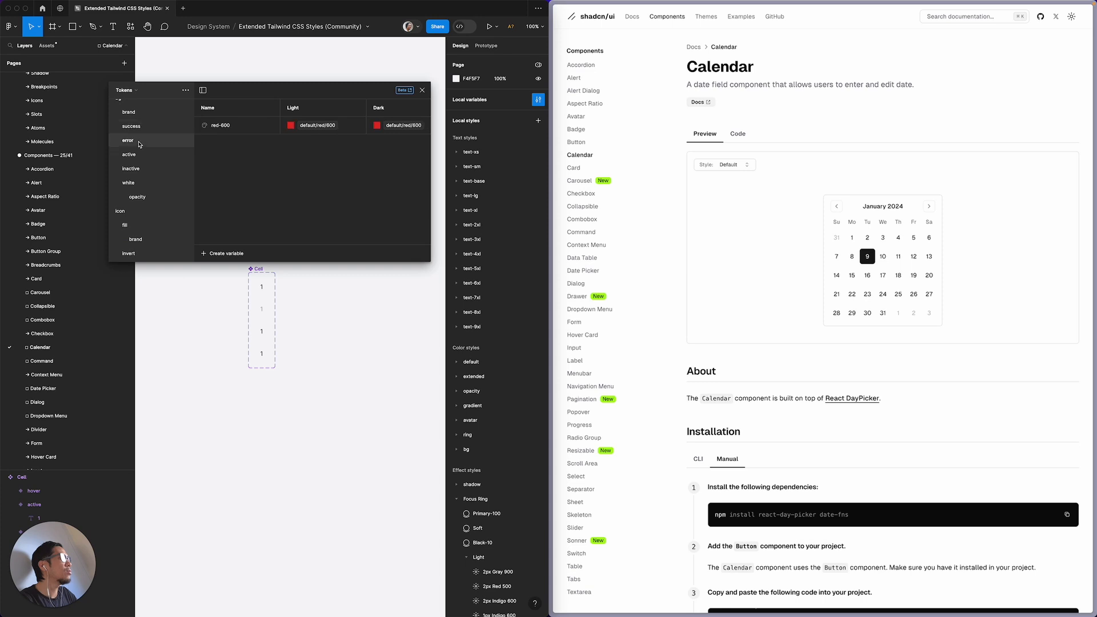
click(139, 155)
click(138, 167)
click(138, 182)
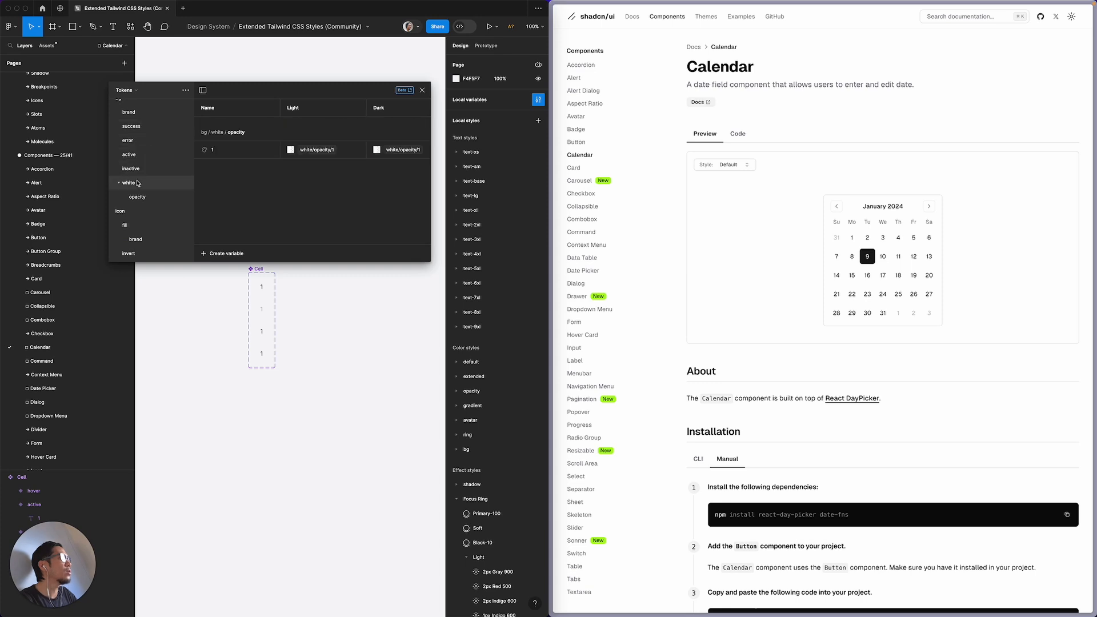
click(139, 197)
Step: Duplicate the gray-500 variable in the bg group and rename the copy as gray-900
scroll(139, 194, up, 2)
click(124, 141)
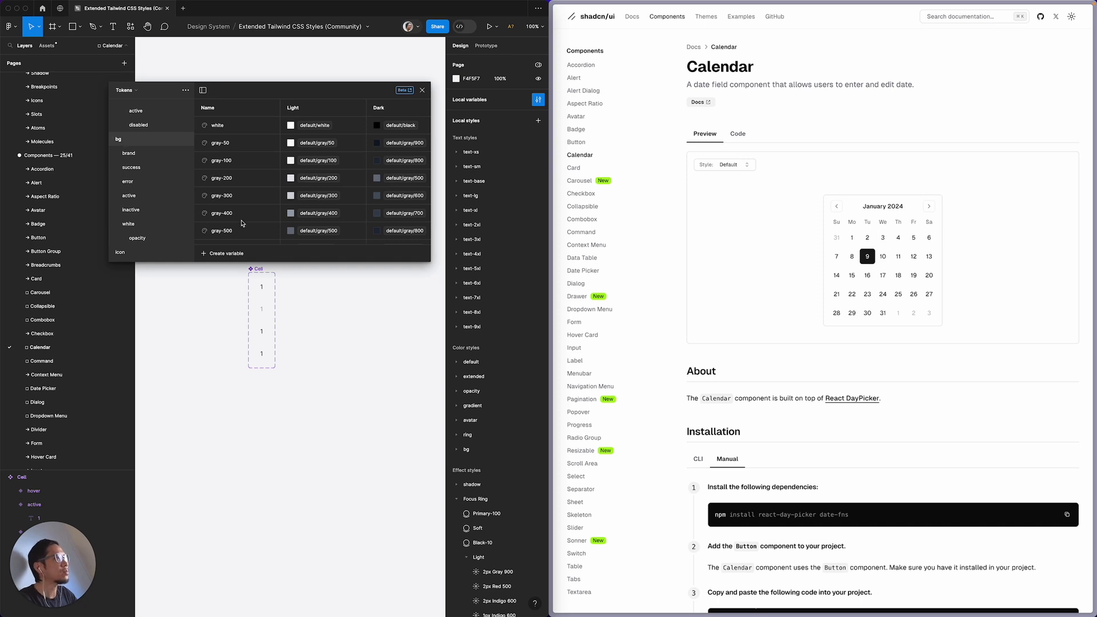
scroll(286, 214, down, 1)
scroll(286, 214, down, 2)
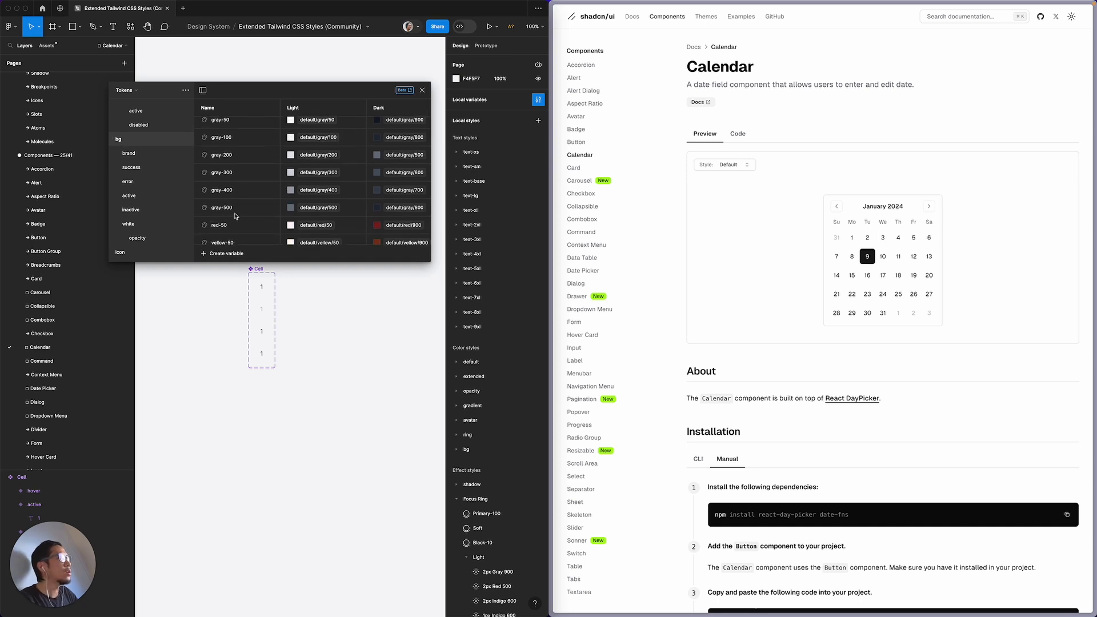
right_click(229, 212)
click(245, 236)
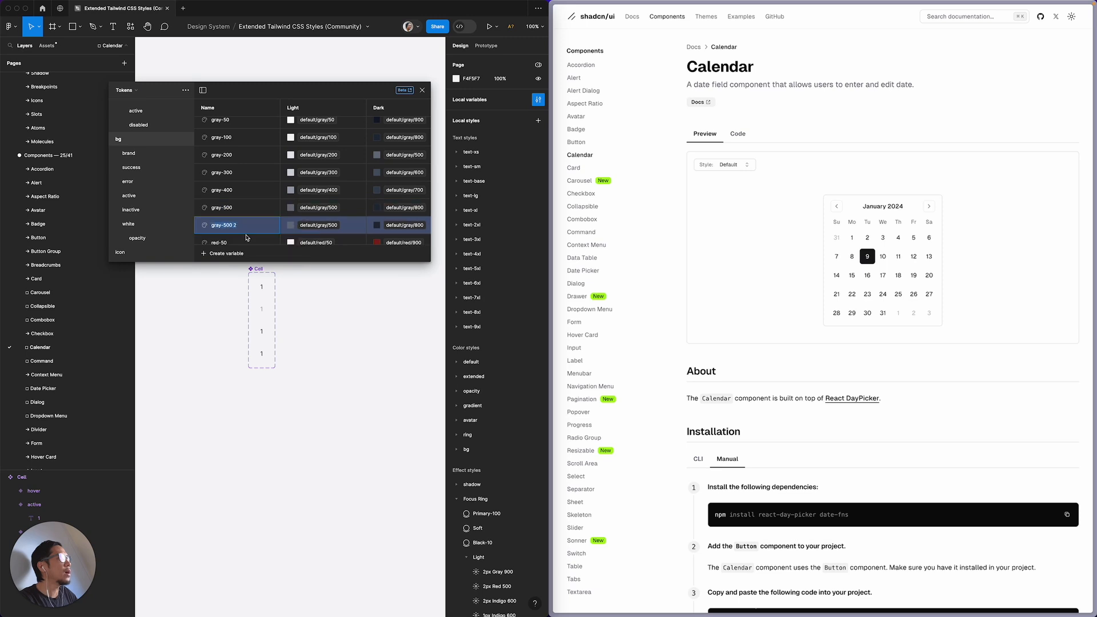
click(241, 228)
key(BackSpace)
key(BackSpace)
key(BackSpace)
key(BackSpace)
key(BackSpace)
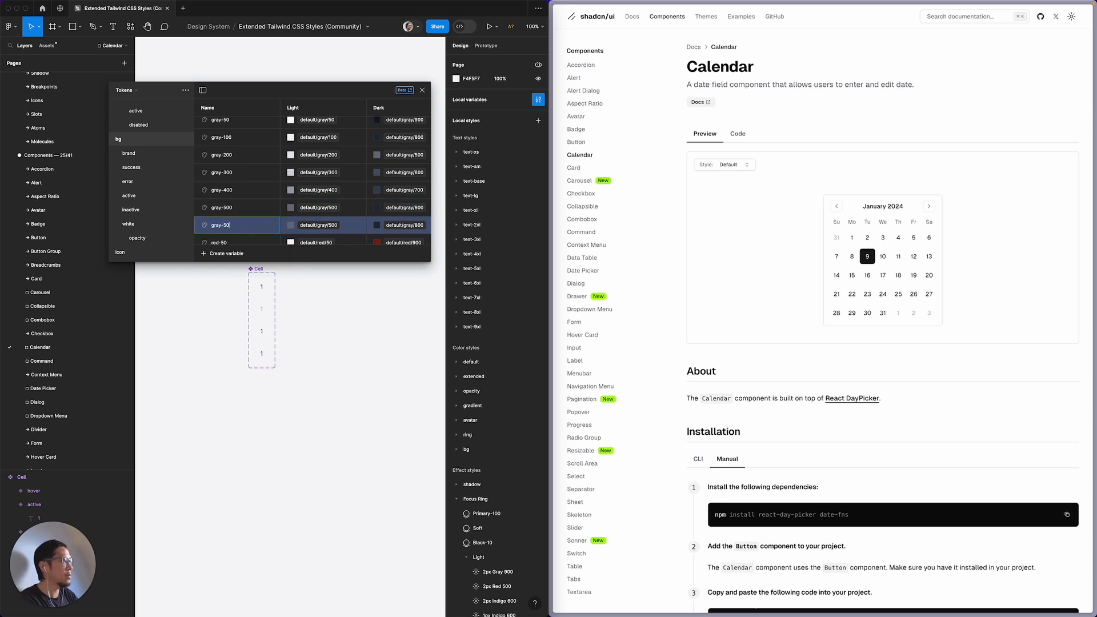
text(900)
key(Return)
Step: Set the bg/gray-900 variable's Light value to default/gray/900 and its Dark value to default/gray/50
click(291, 226)
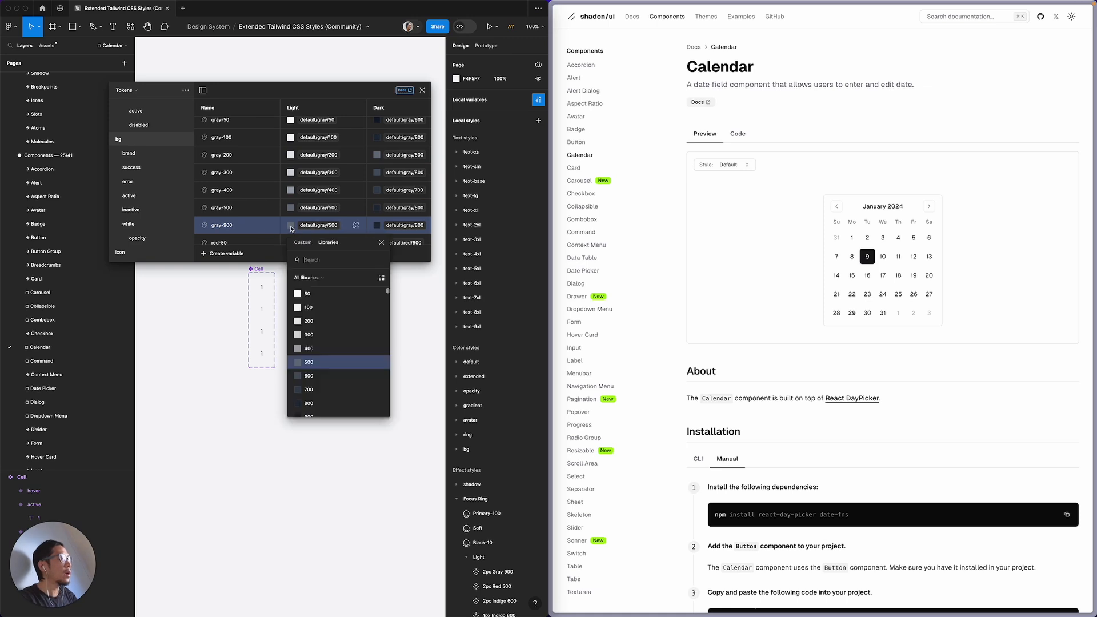
scroll(313, 388, down, 2)
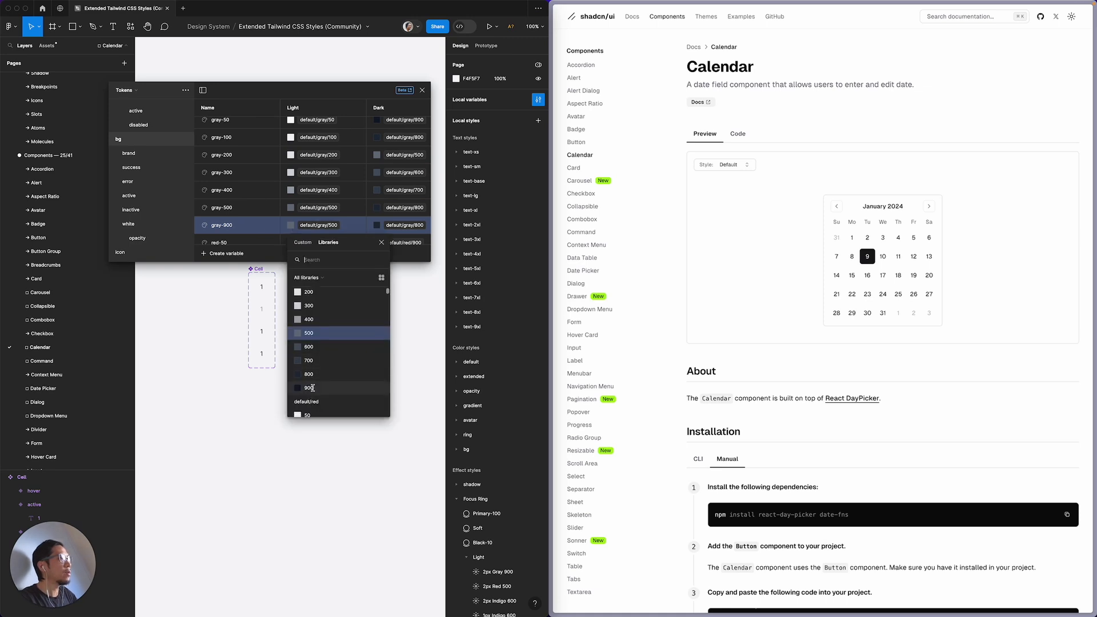
click(313, 388)
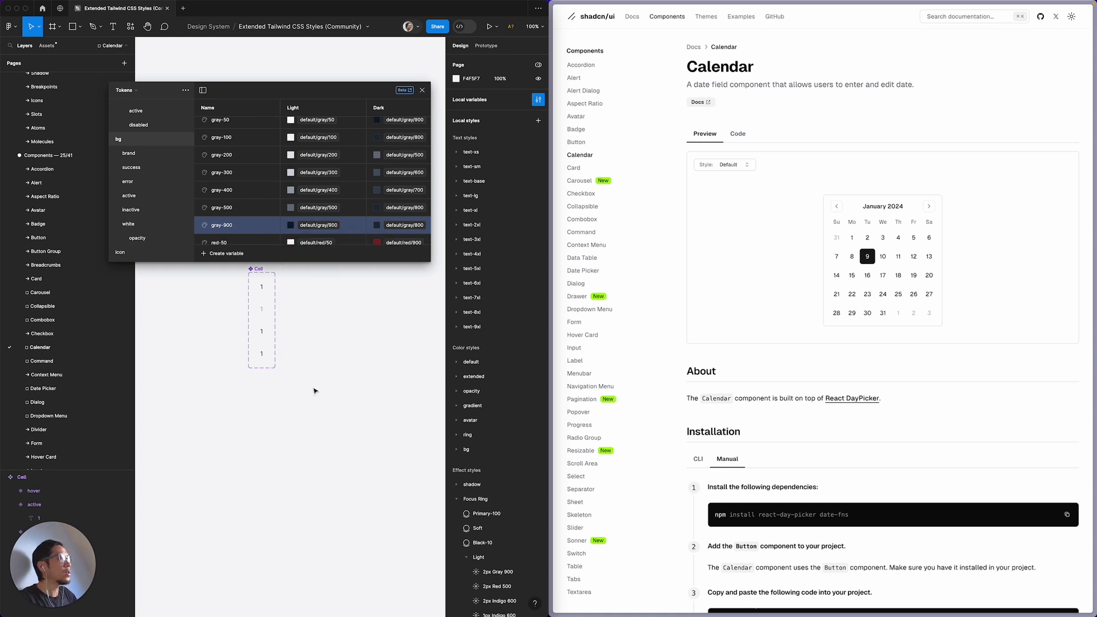
click(377, 226)
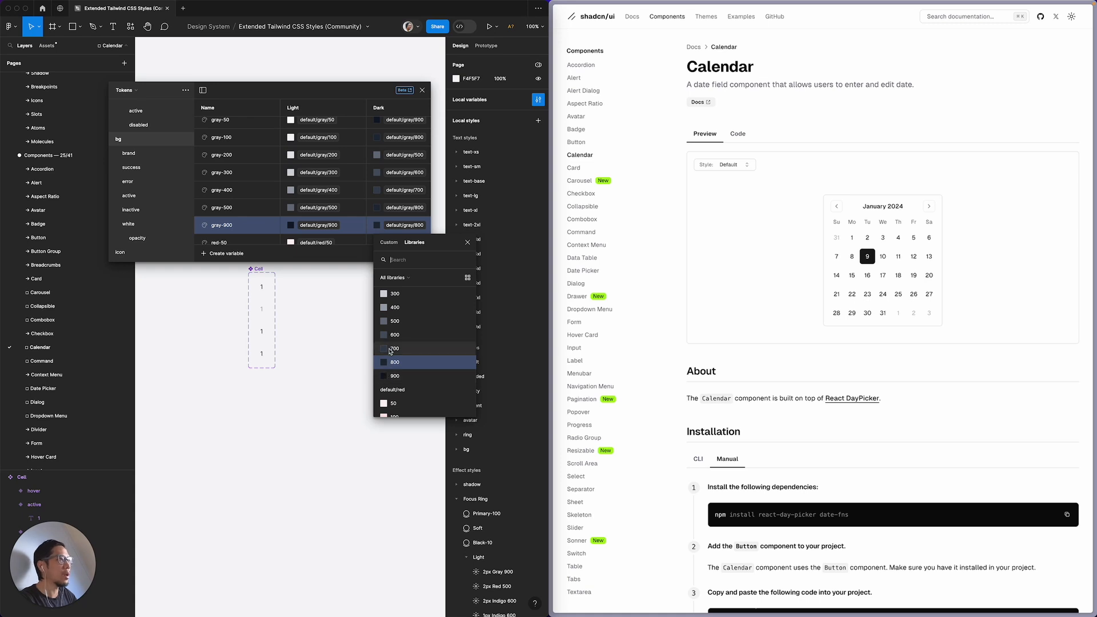
scroll(389, 352, up, 2)
scroll(384, 320, up, 1)
click(384, 319)
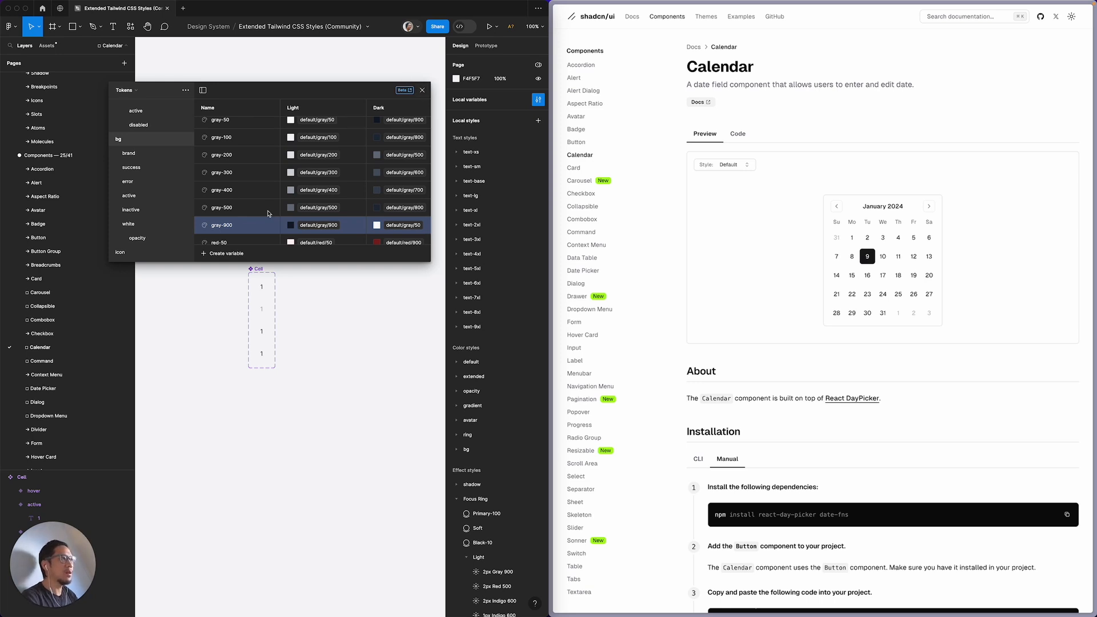
Step: Review the color scoping settings of the bg/gray-900 variable, and close the variables window
right_click(252, 227)
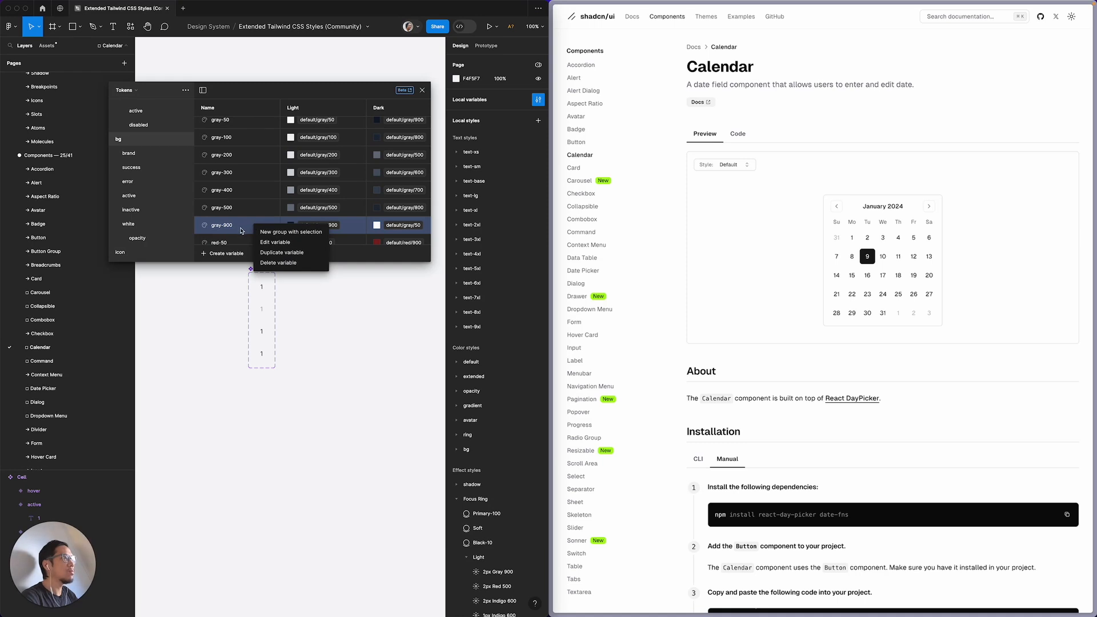
key(Escape)
double_click(238, 230)
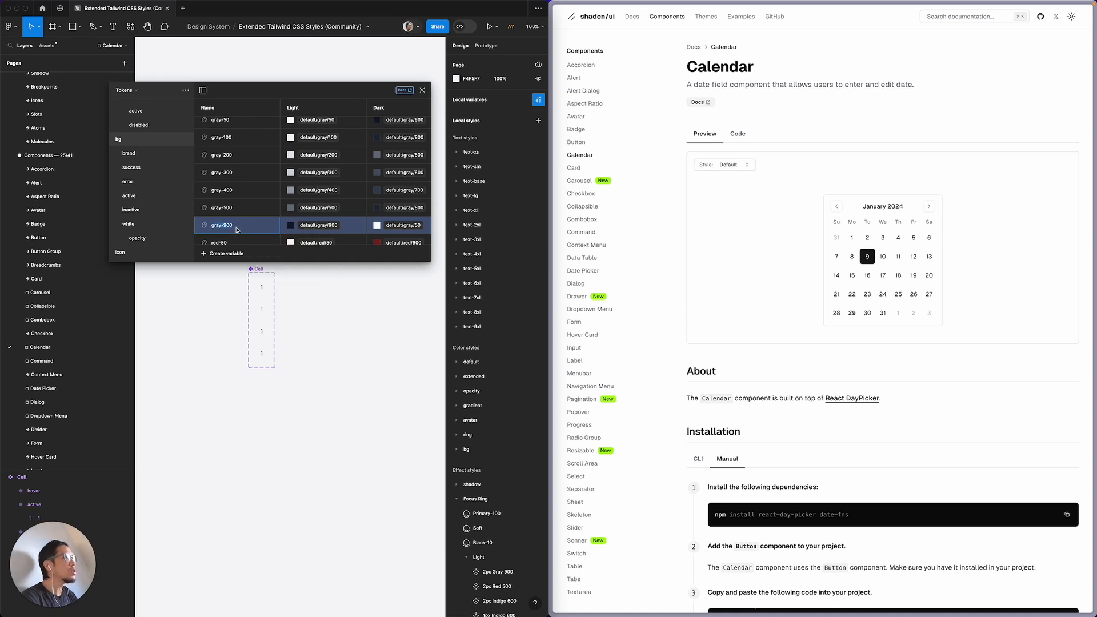
click(236, 230)
right_click(237, 230)
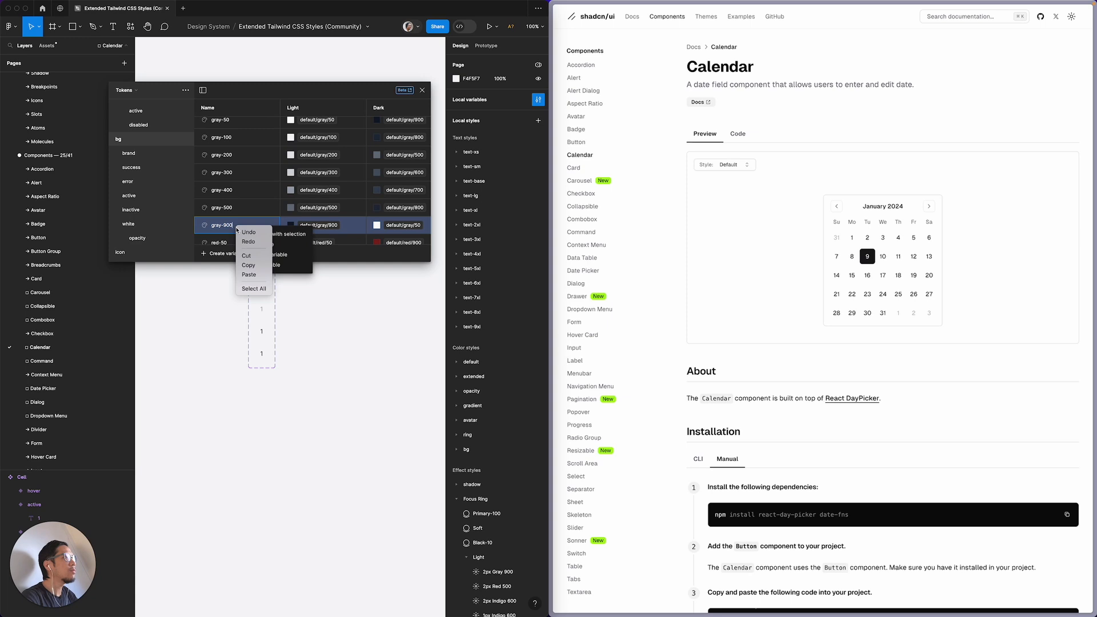
scroll(258, 224, right, 2)
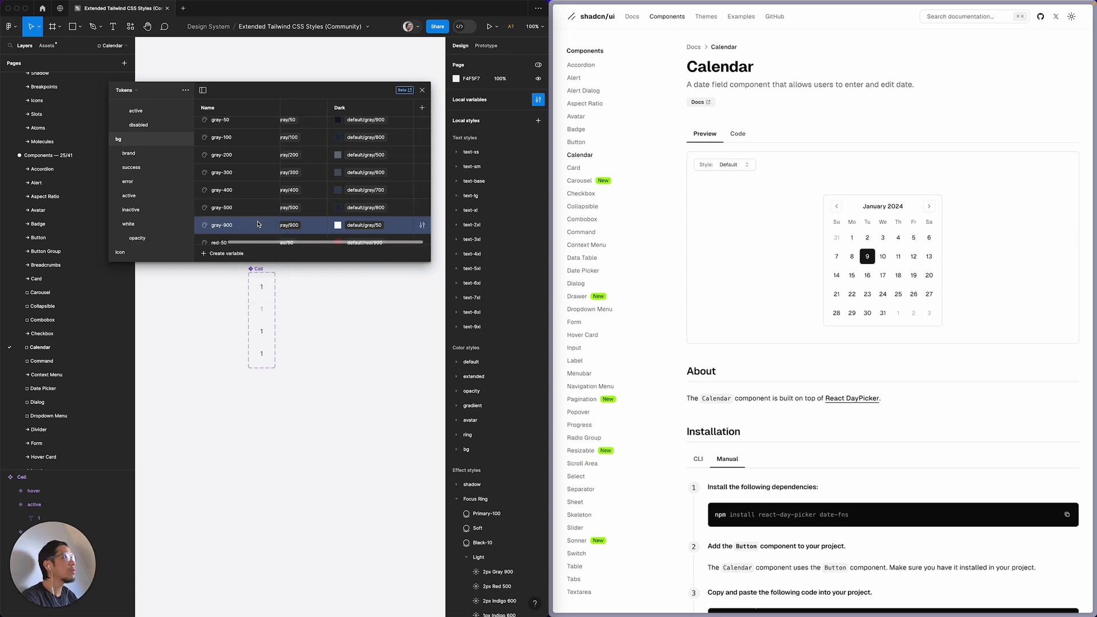
click(422, 226)
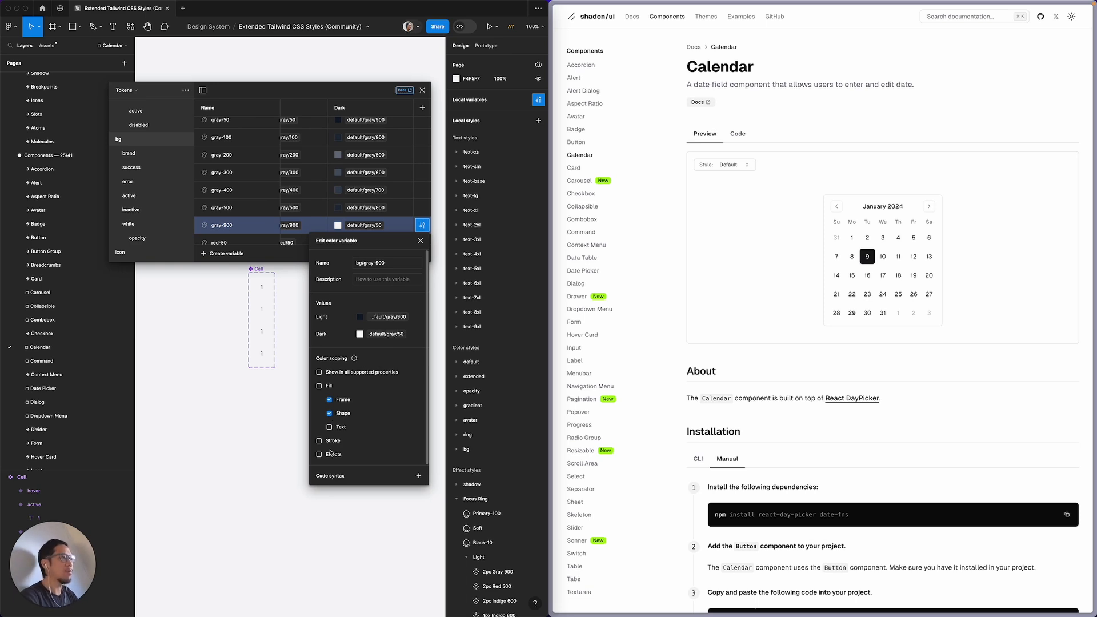
click(420, 241)
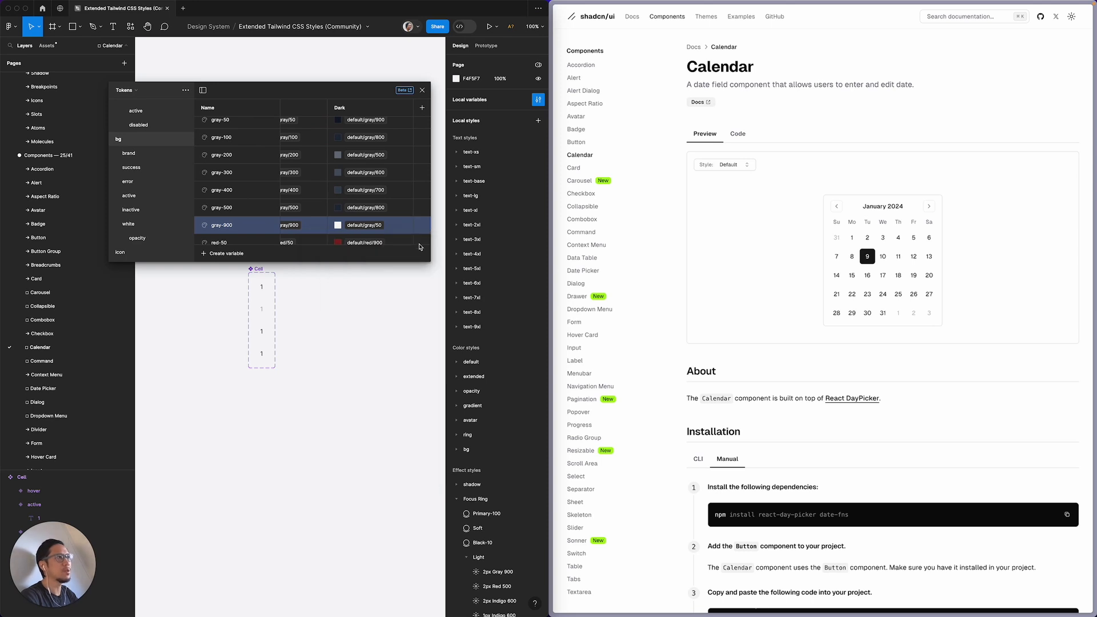
click(422, 92)
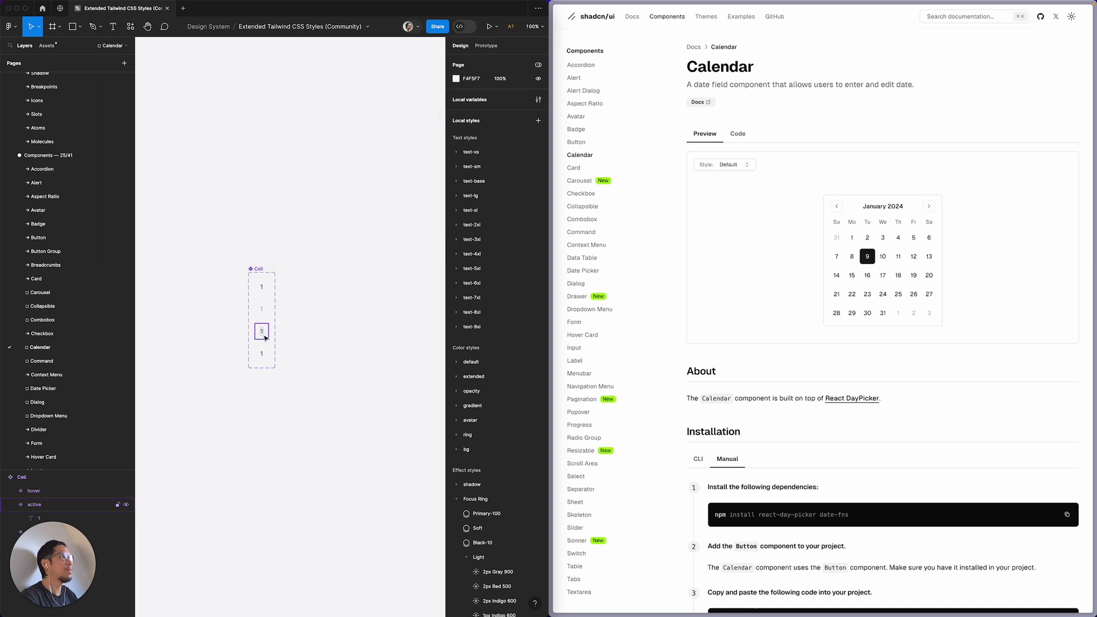
Step: Apply the bg/gray-900 variable as the fill of the active Cell variant
click(264, 336)
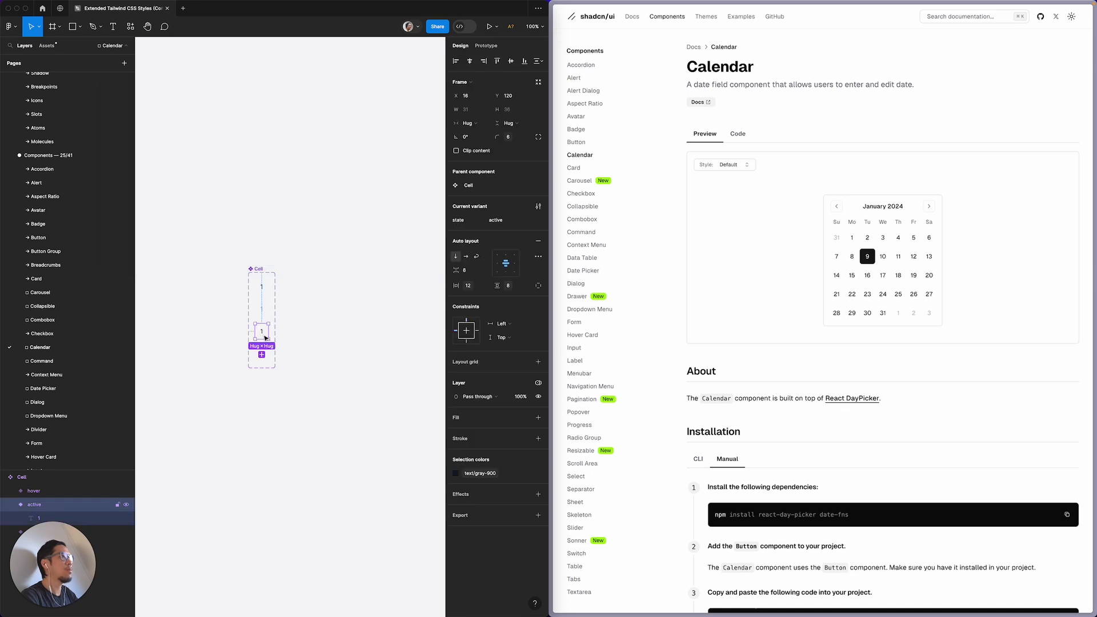
click(524, 418)
text(bg)
click(377, 584)
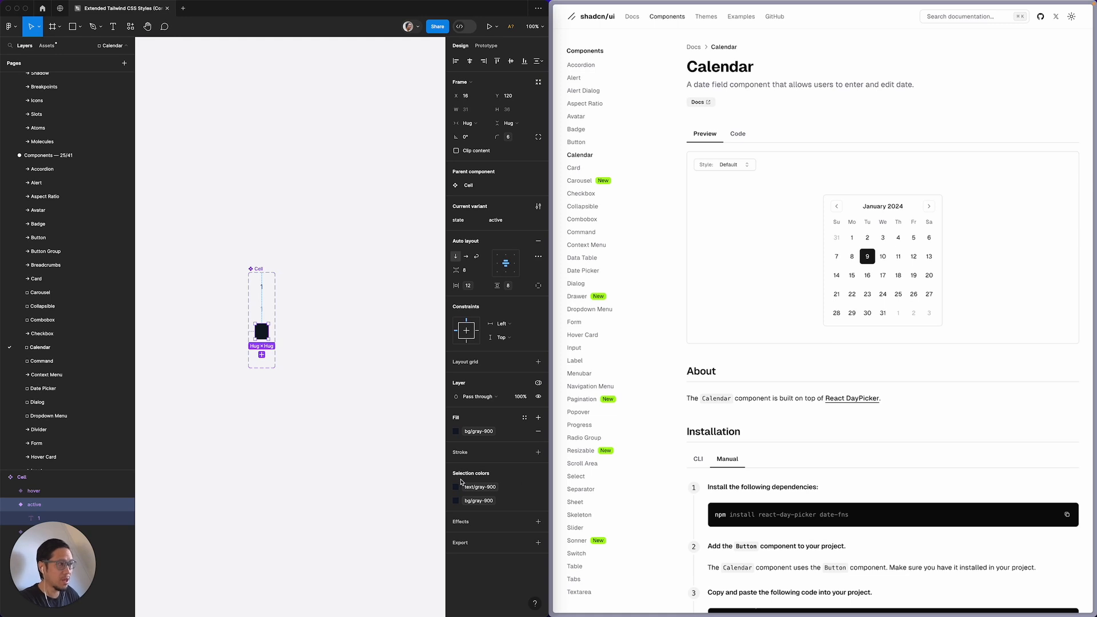
Step: Change the number's text colour in the active Cell variant to the text/gray-50 variable
key(Return)
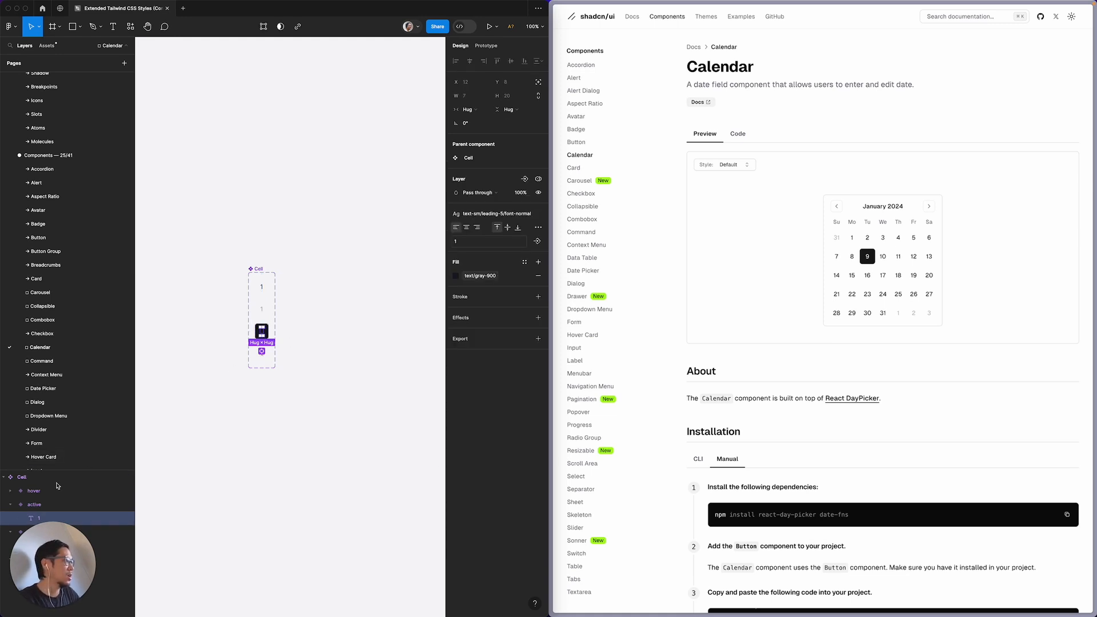
key(shift+Return)
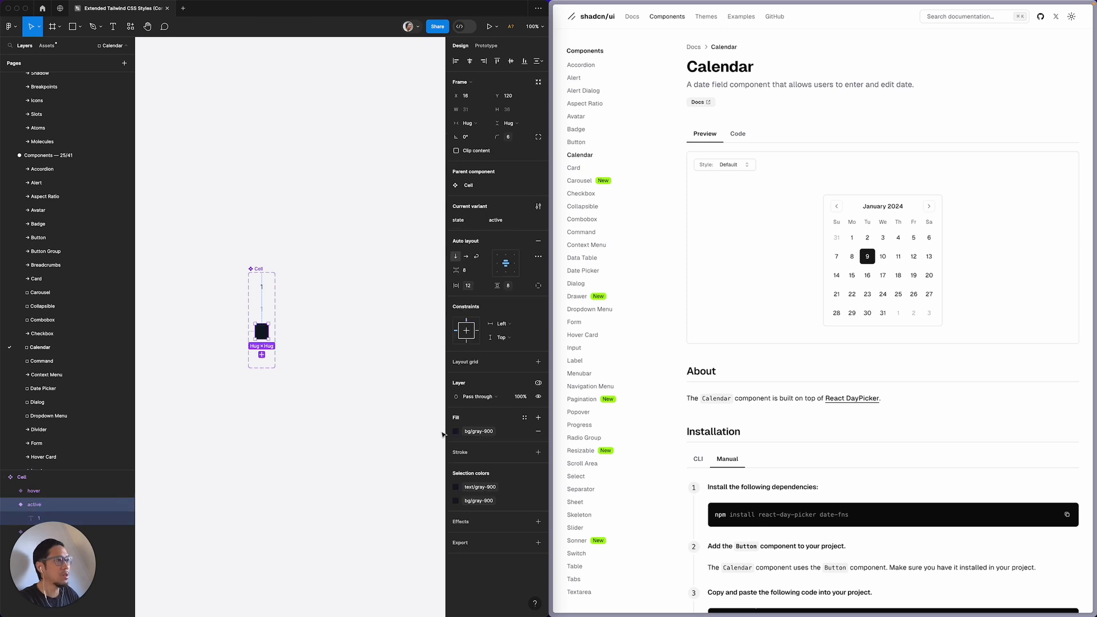
click(456, 487)
click(379, 493)
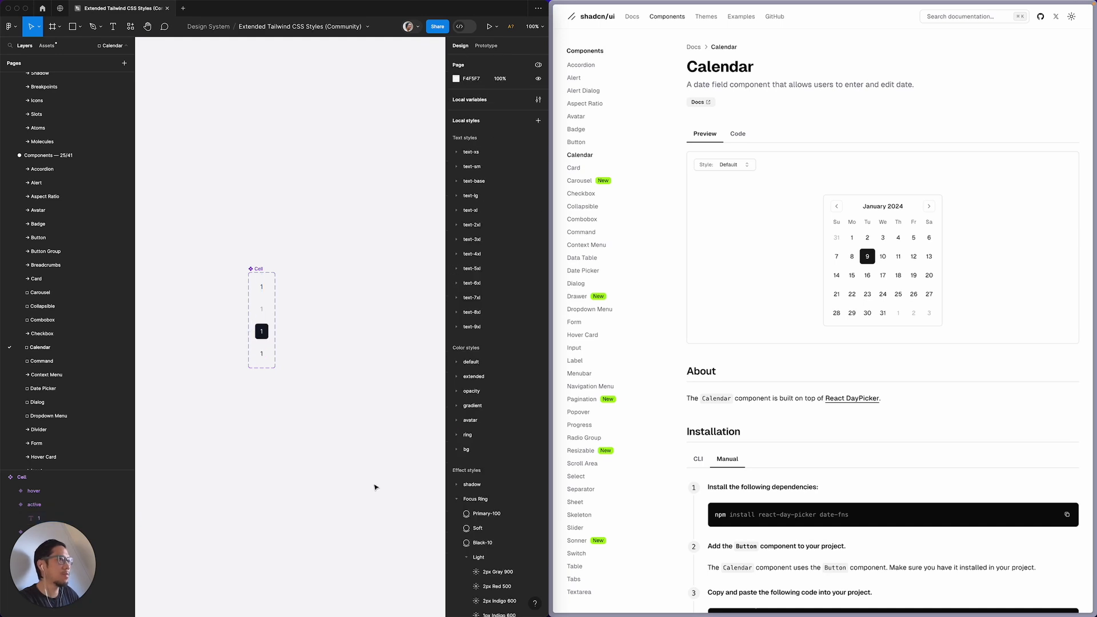
click(266, 335)
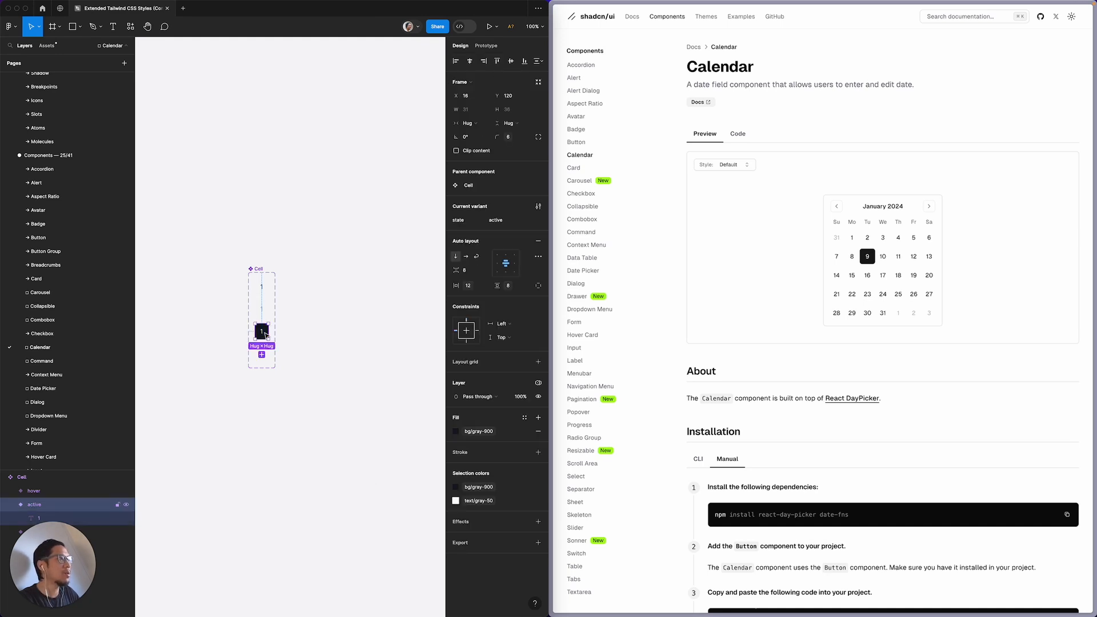
Step: Set the vertical padding of all Cell variants to 6 with the spacing variable "1 half"
click(265, 251)
click(272, 283)
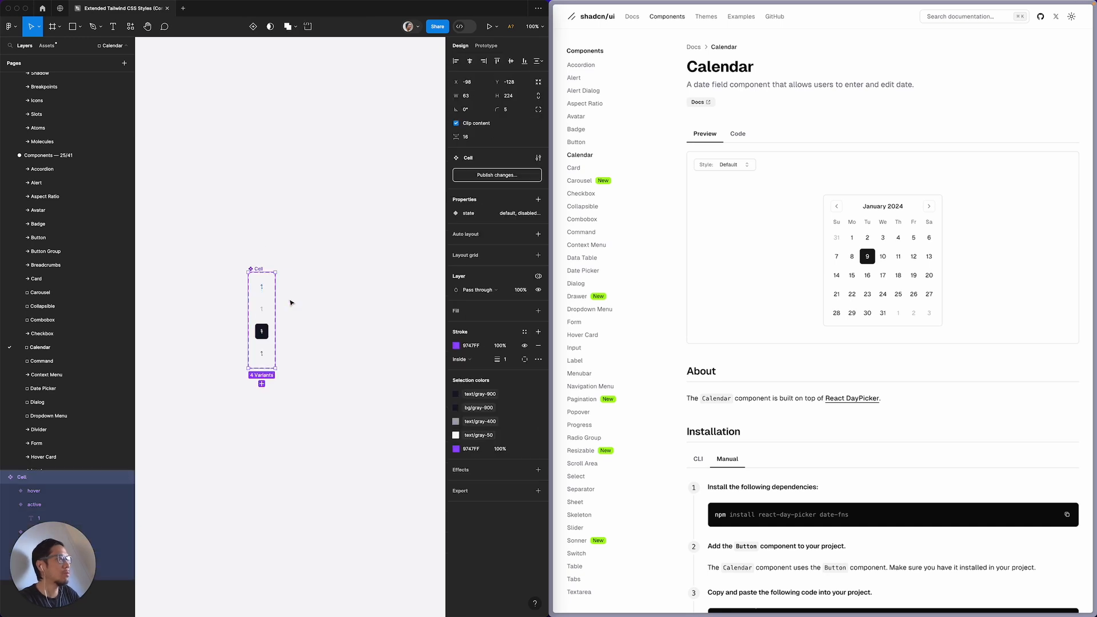
key(Return)
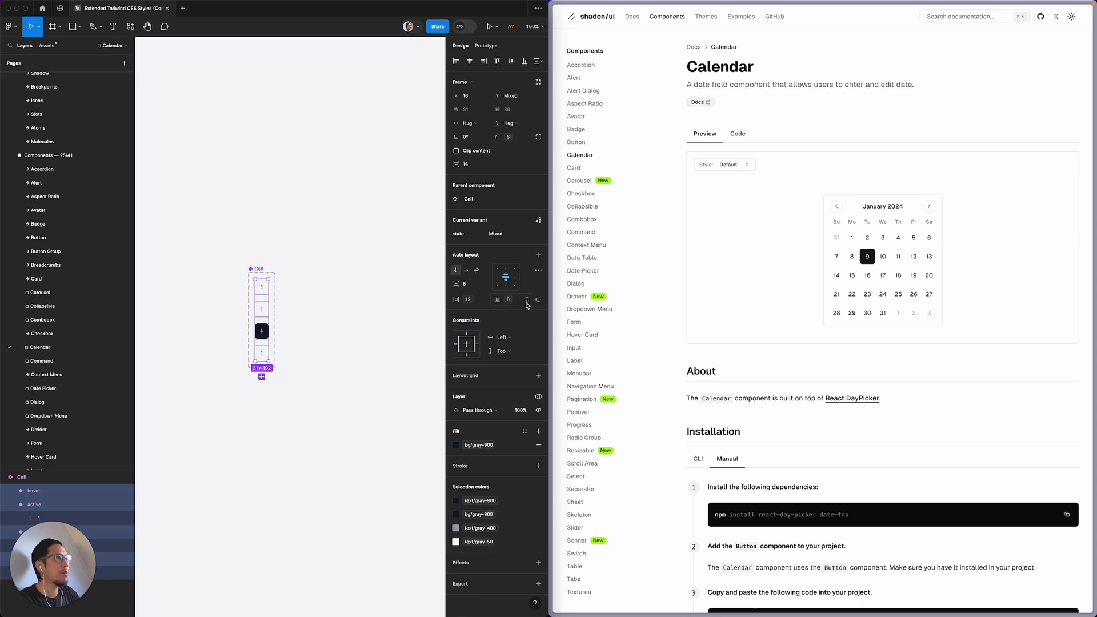
click(526, 301)
click(505, 403)
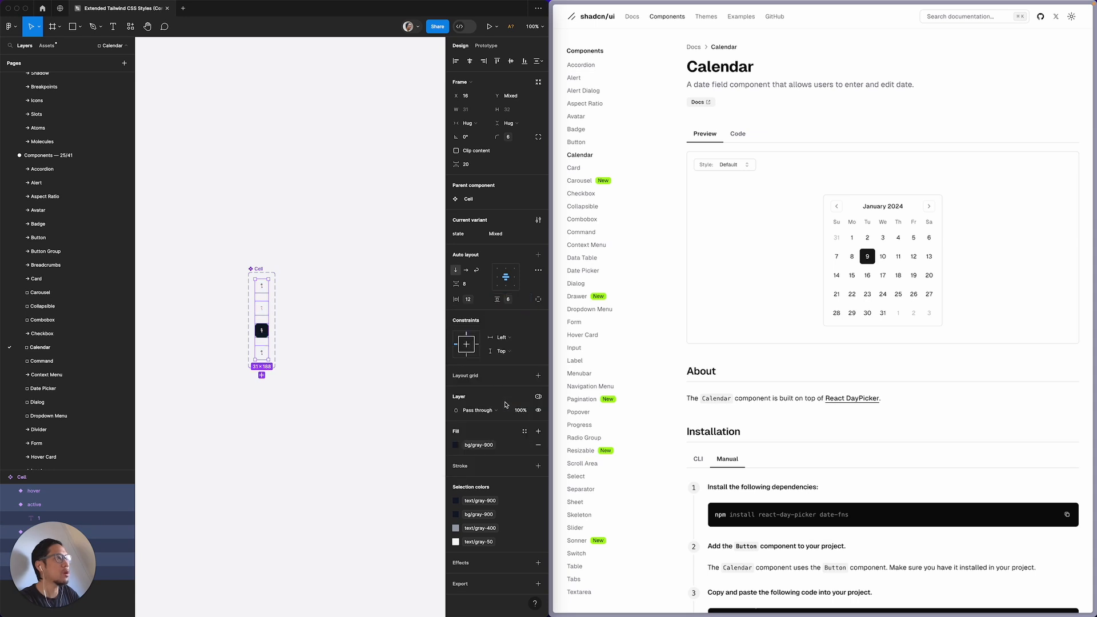
click(346, 395)
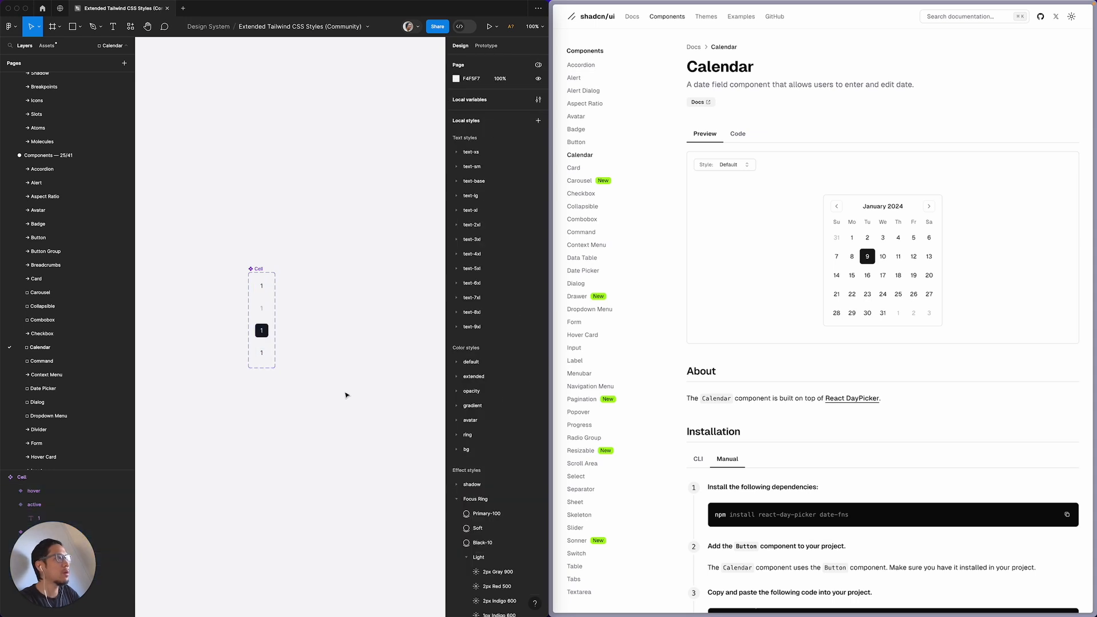
Step: Set the horizontal padding of all Cell variants to 14 with a spacing variable
click(258, 269)
key(Return)
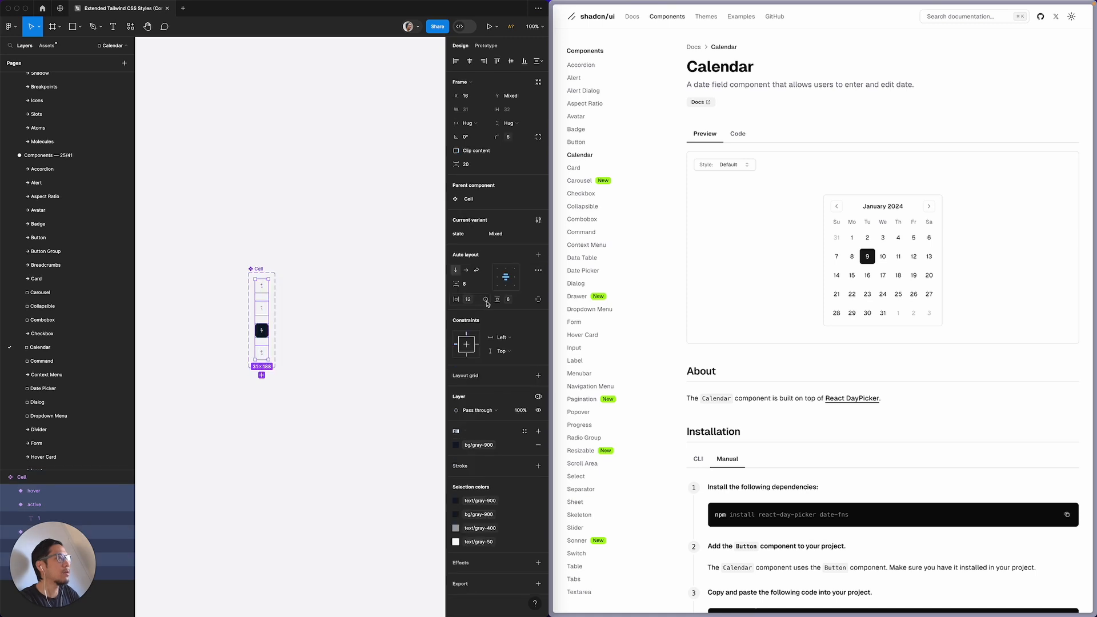
click(486, 299)
click(505, 430)
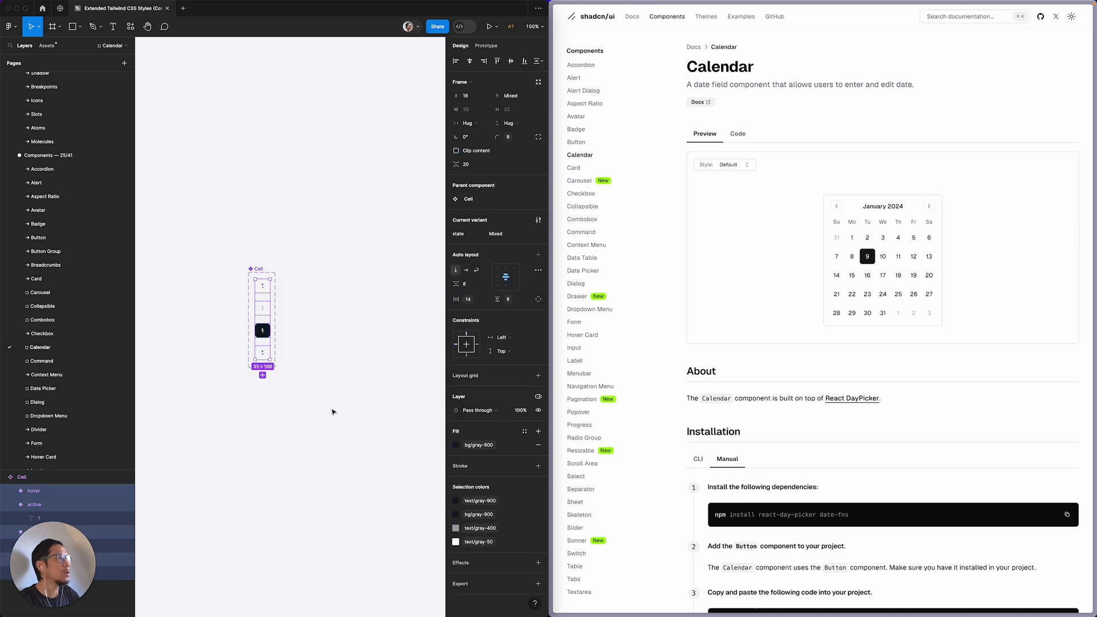
click(333, 411)
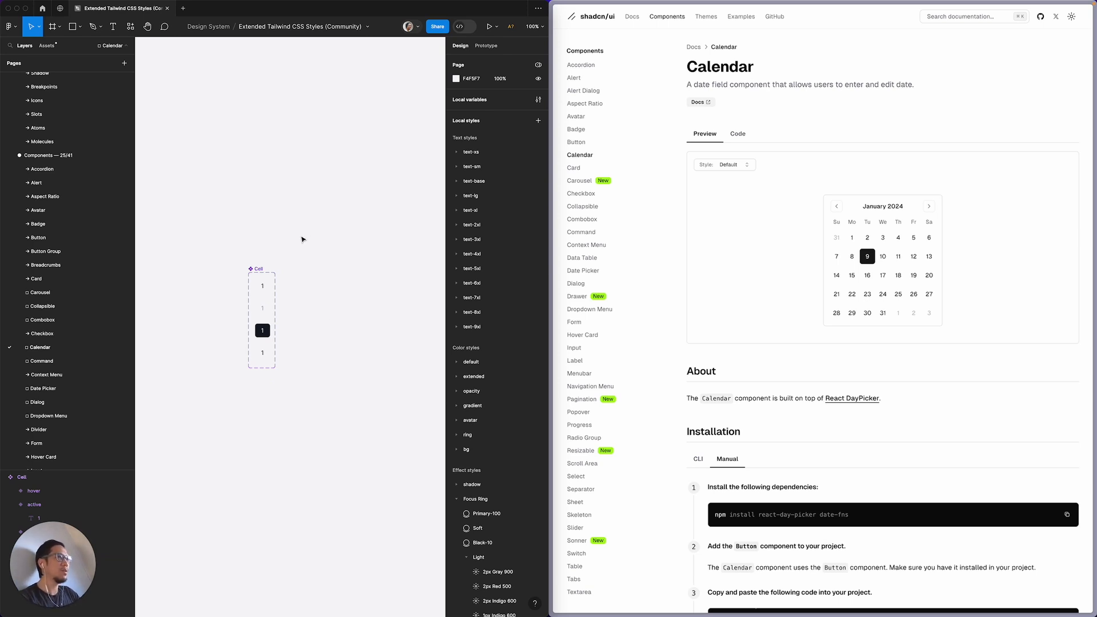
Step: Set the vertical padding of all Cell variants to 8 with the spacing variable "2"
click(261, 269)
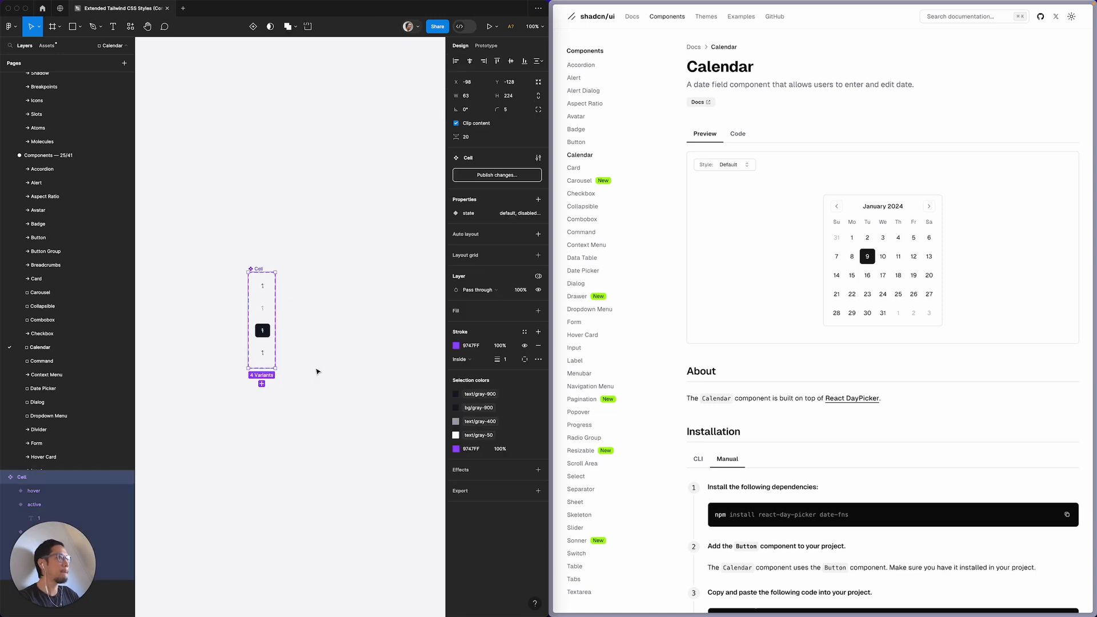
key(Return)
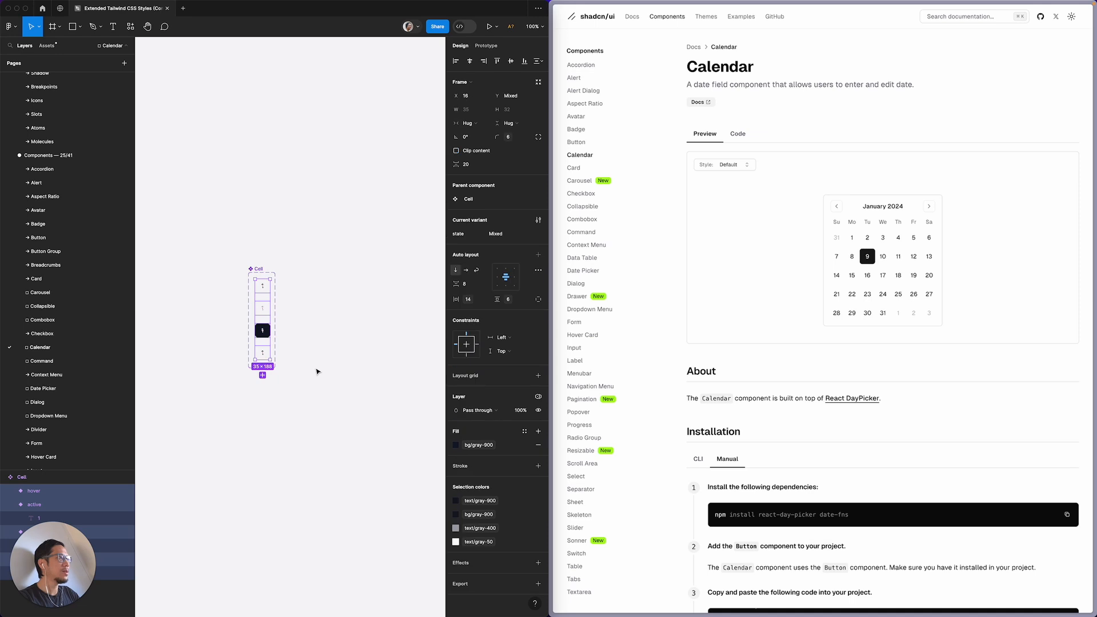
click(527, 299)
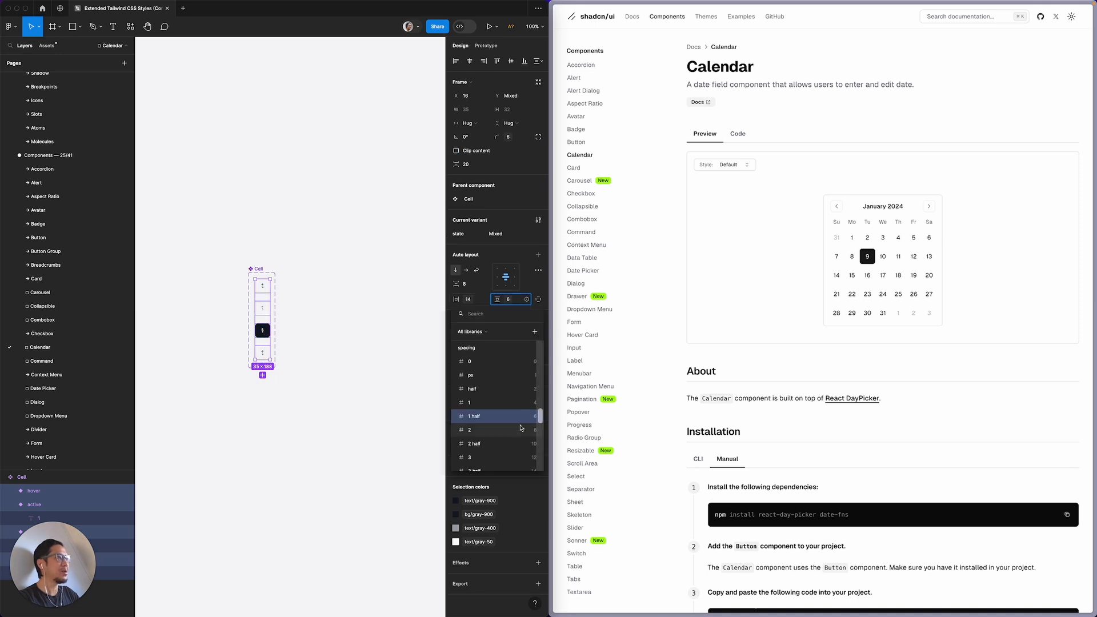
click(347, 431)
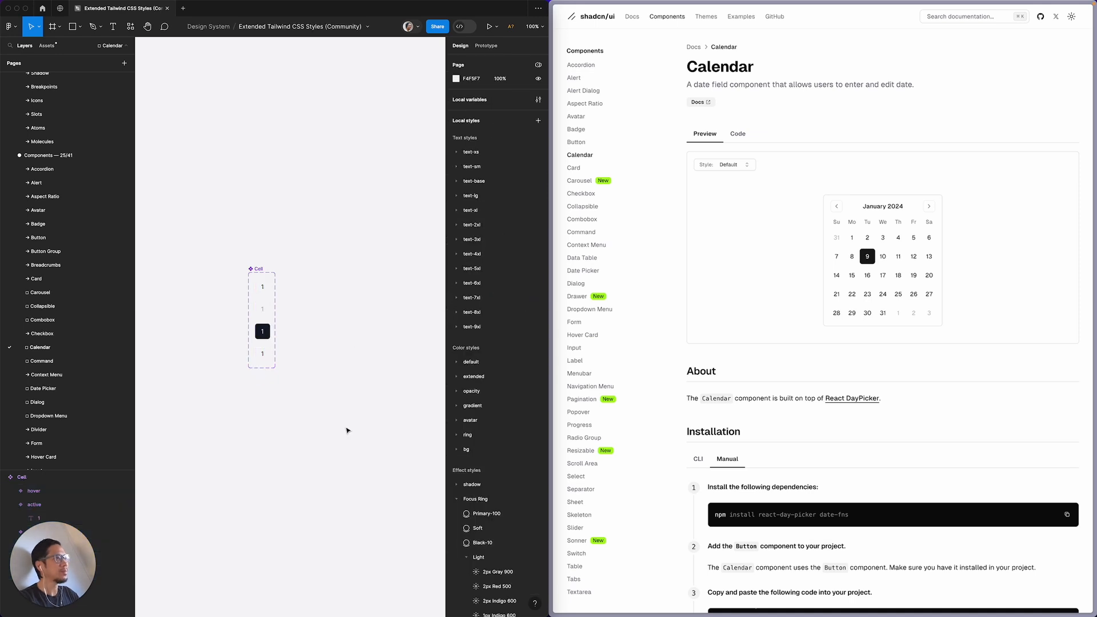
Step: Add a bg/gray-50 fill to the hover Cell variant
click(267, 312)
click(263, 332)
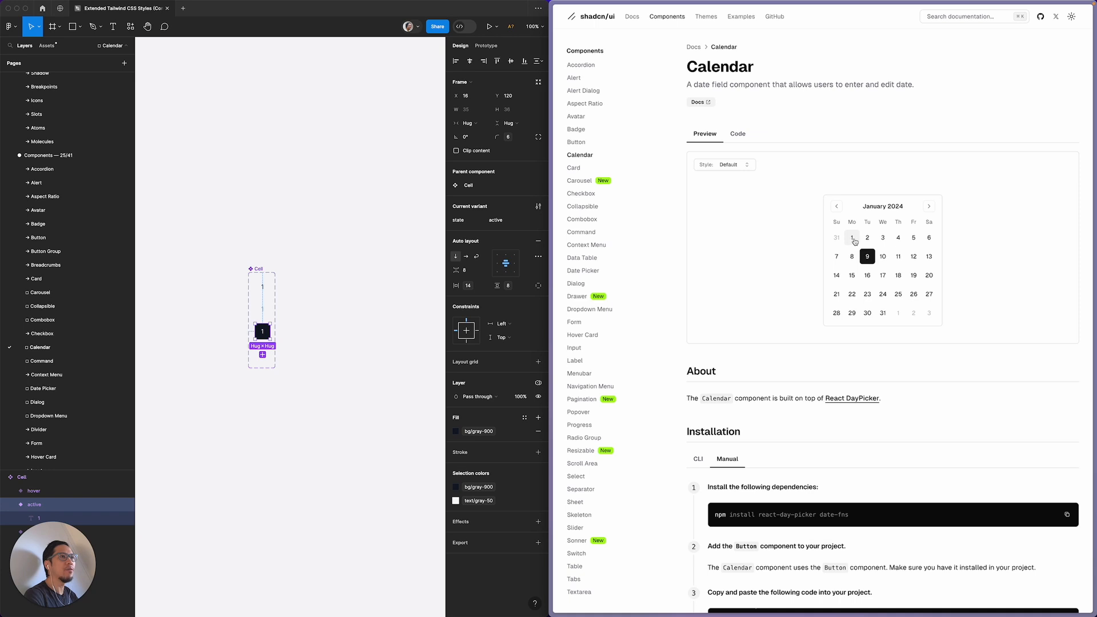
click(269, 364)
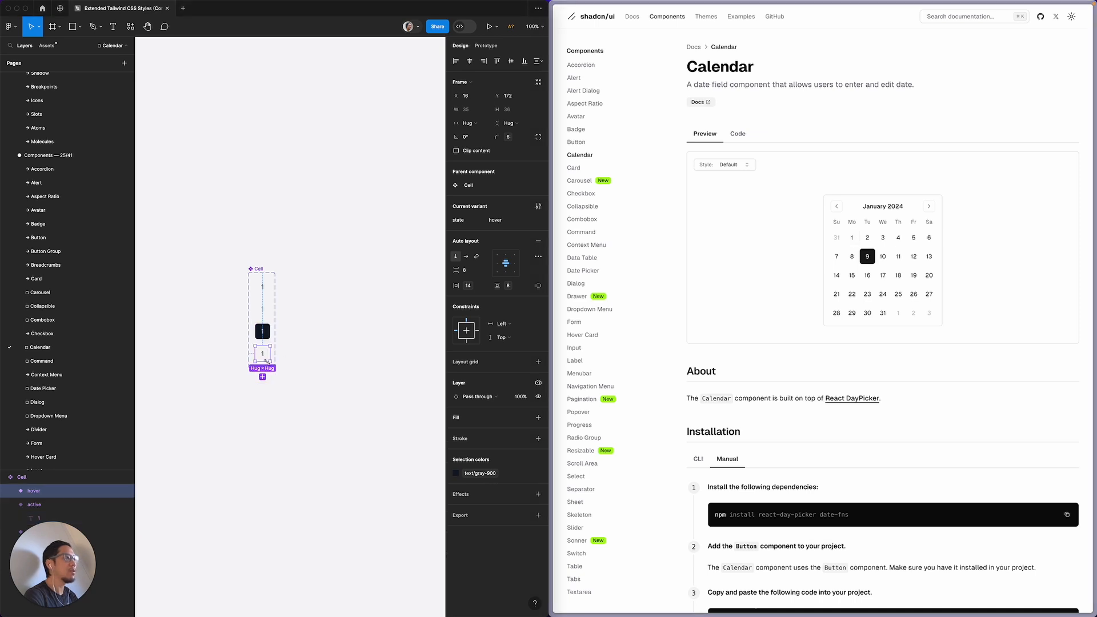
click(526, 420)
text(bg)
click(390, 495)
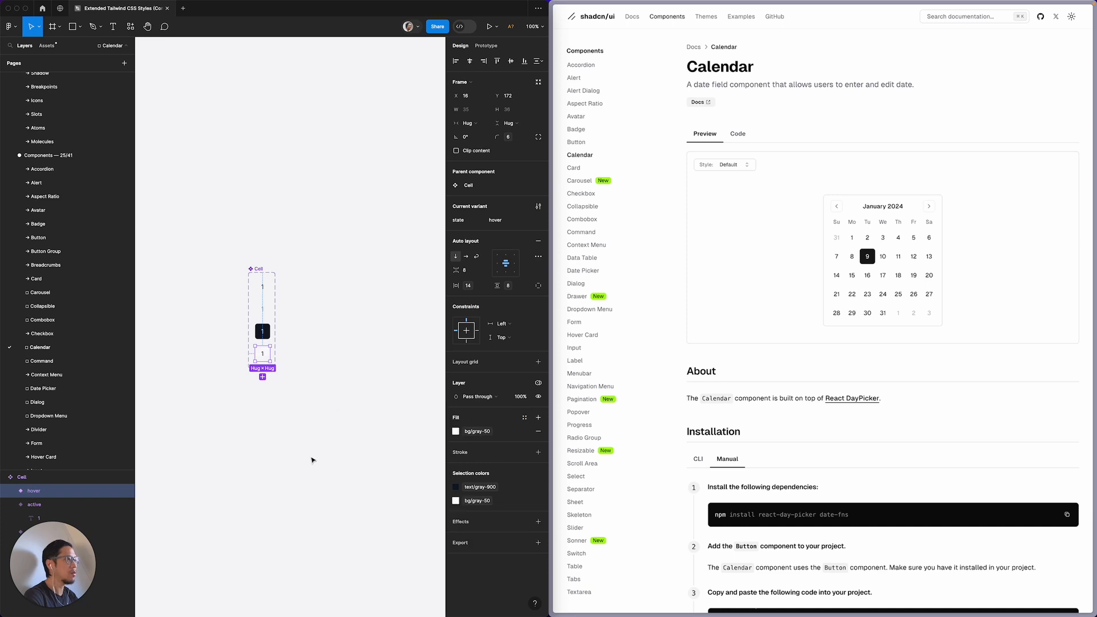
click(312, 459)
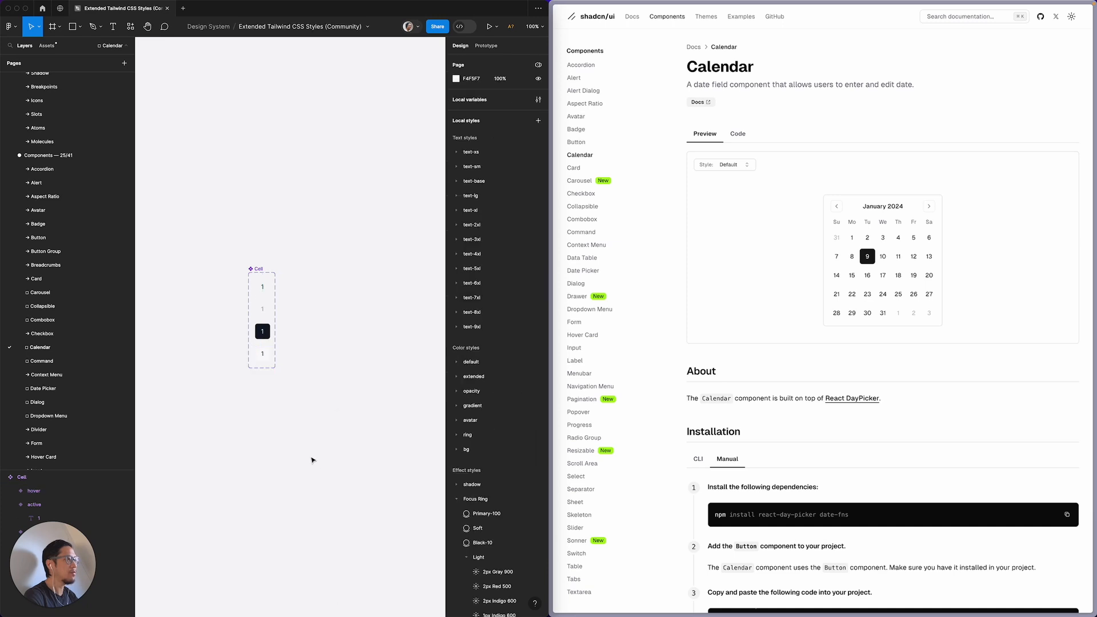
Step: Set the page background colour to FFFFFF
click(478, 82)
text(f)
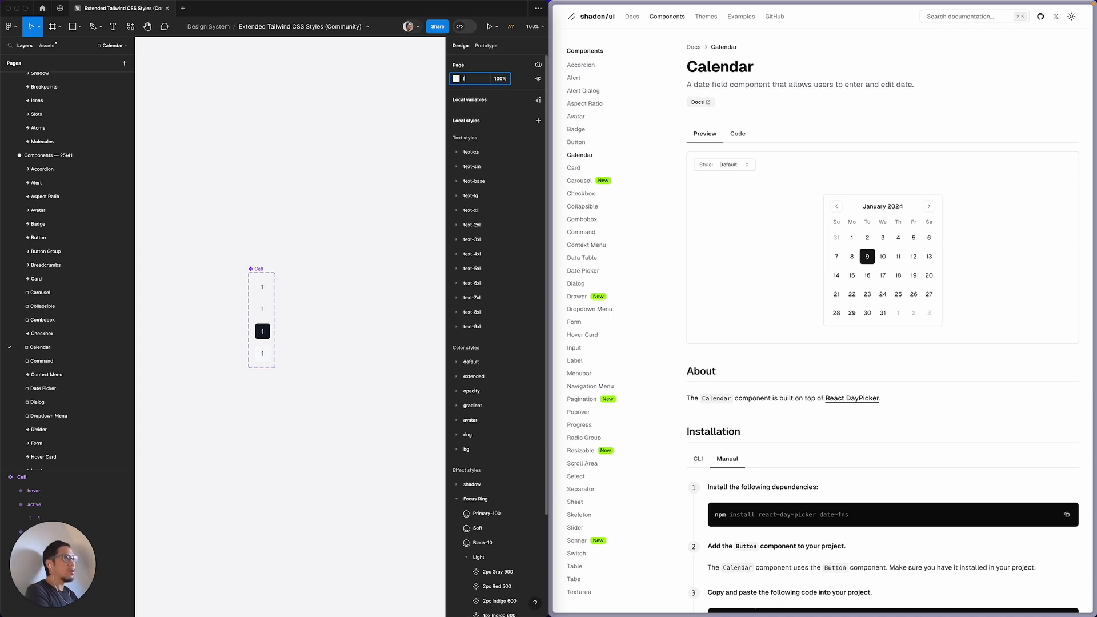
text(fffff)
key(Return)
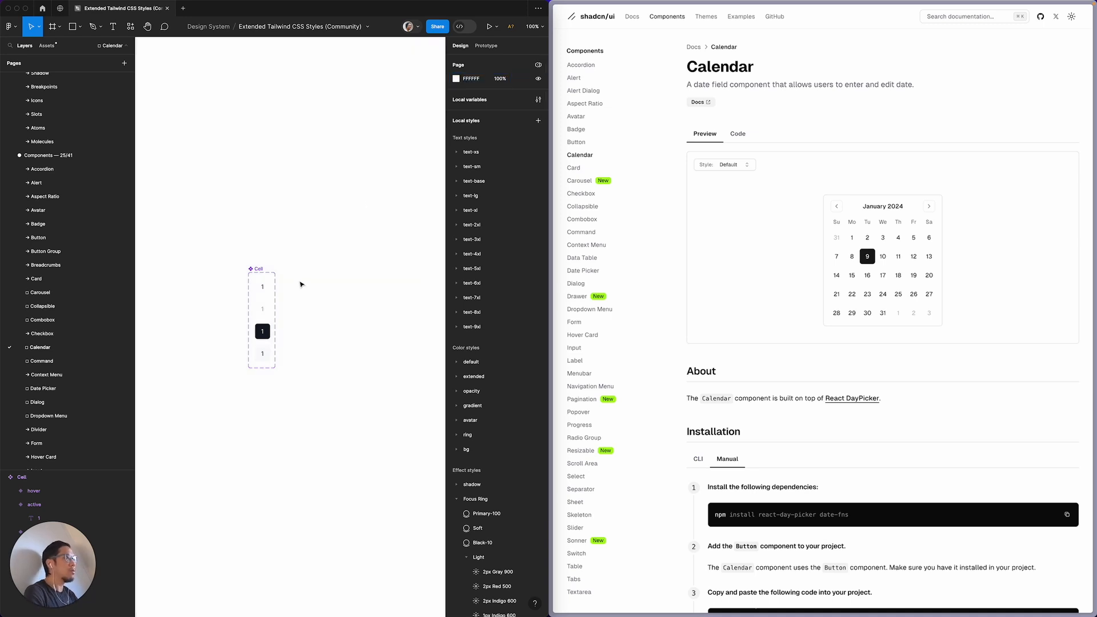
Step: Change the hover Cell variant's fill to the bg/gray-100 variable
click(265, 353)
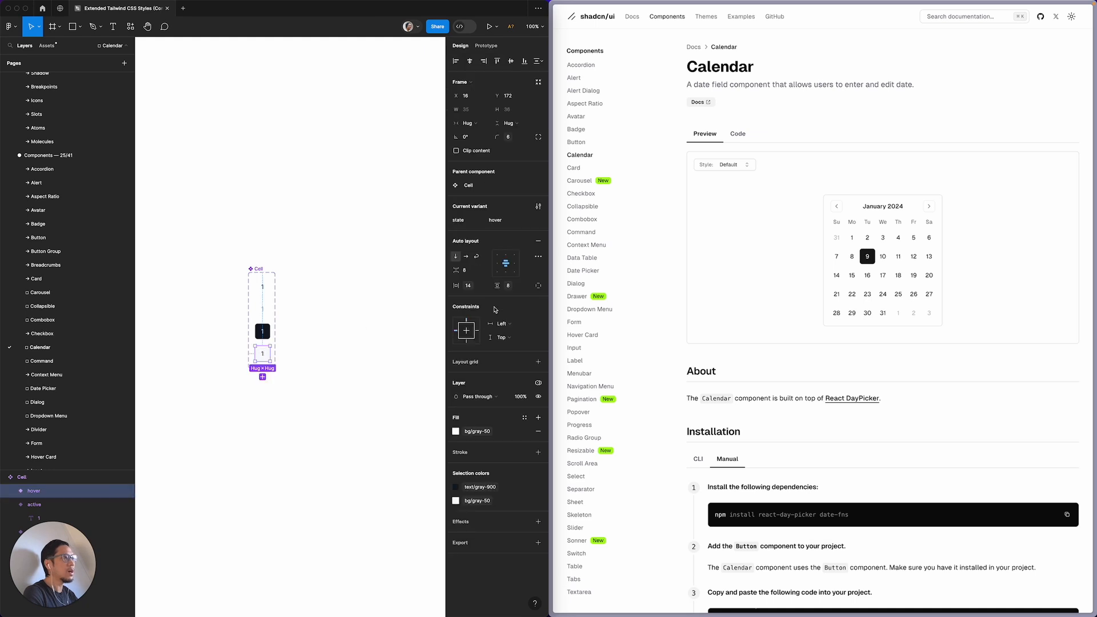
click(456, 431)
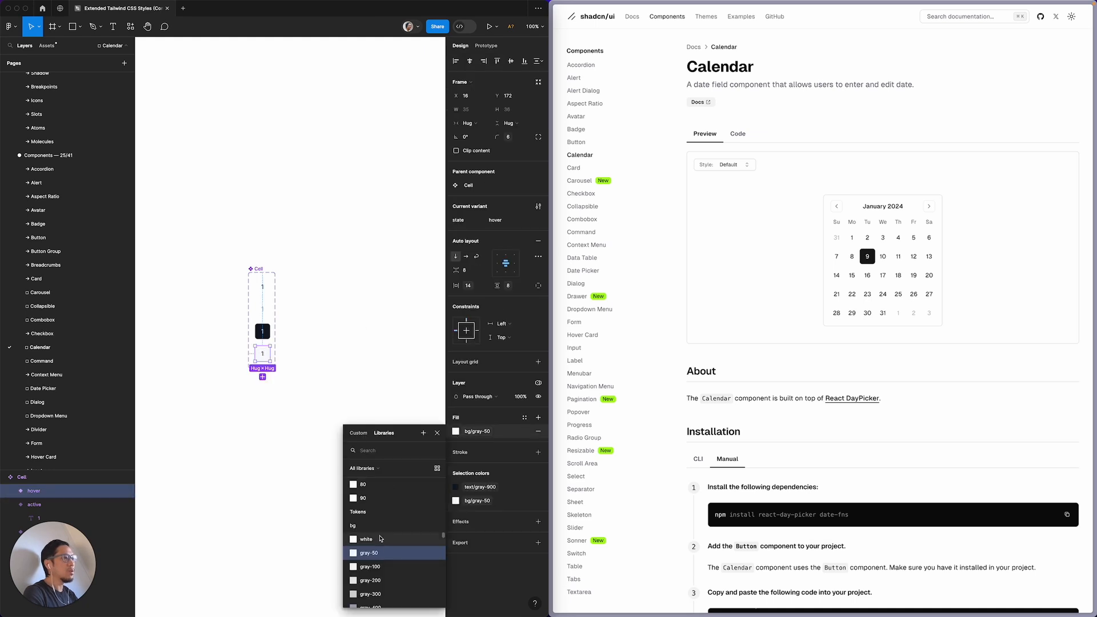
click(377, 566)
click(303, 520)
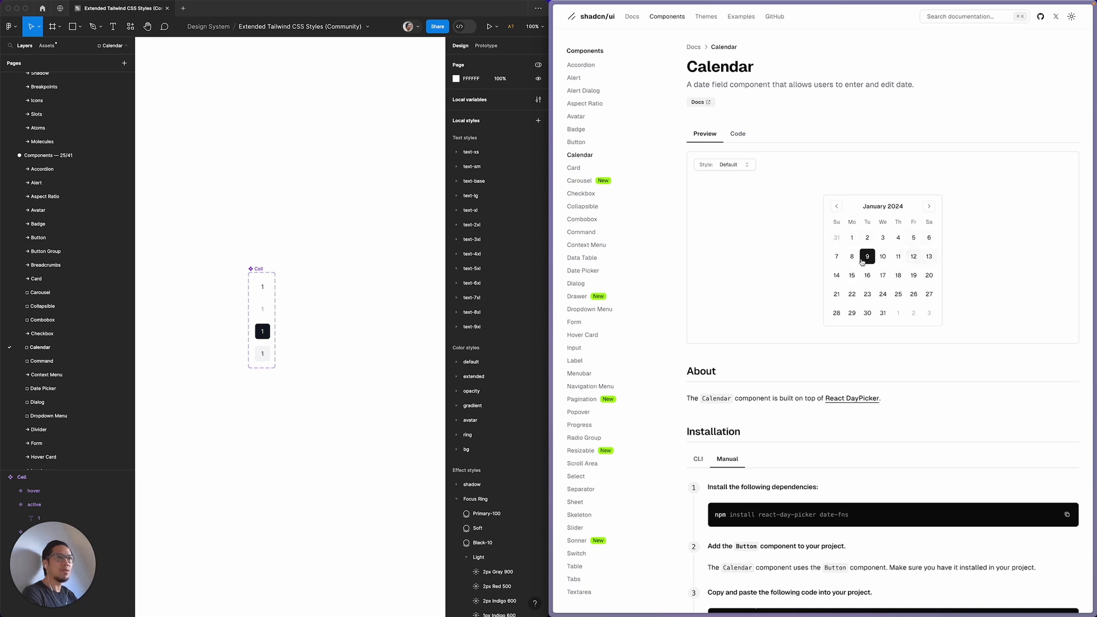
Step: Add a text layer reading "Su" below the Cell component set, using the text-xs/leading-4/font-normal style
scroll(799, 362, down, 15)
scroll(799, 359, down, 5)
scroll(759, 203, up, 1)
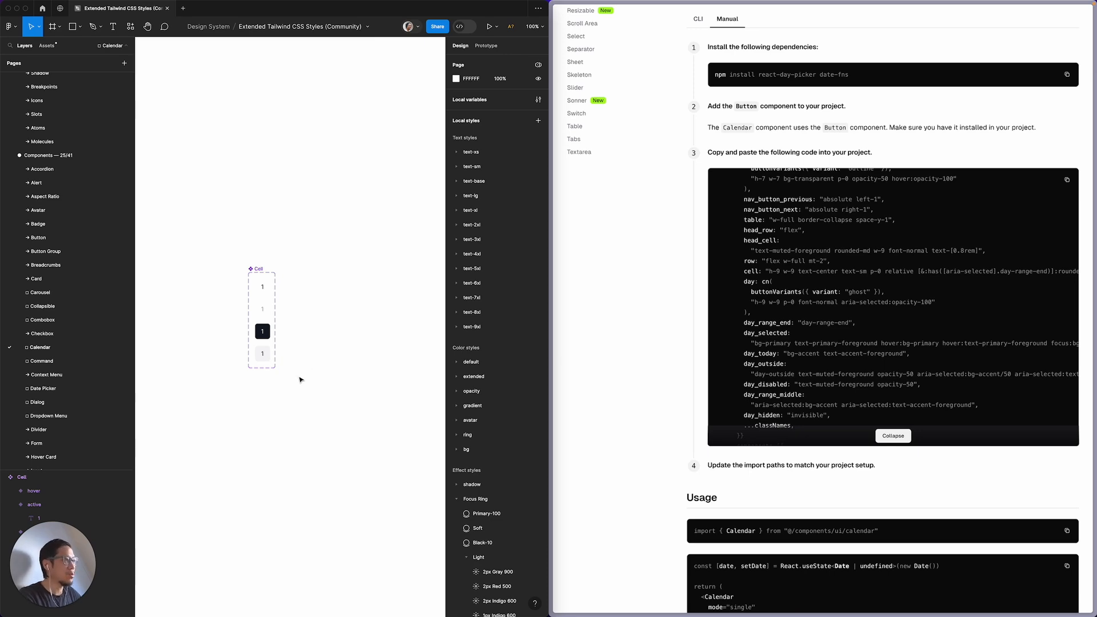
scroll(832, 246, up, 15)
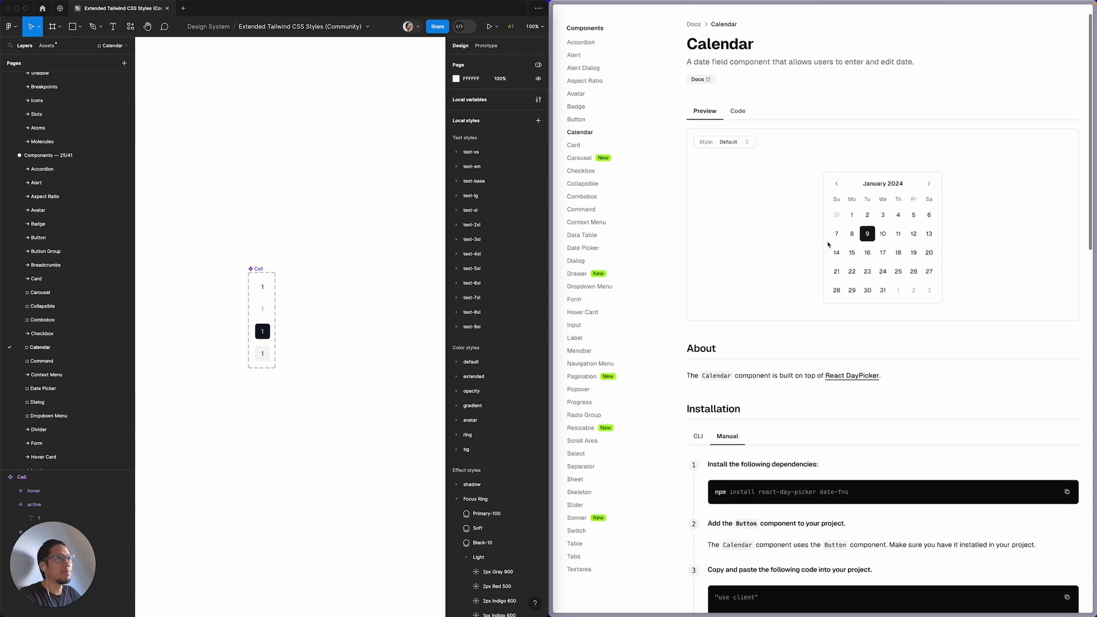
double_click(837, 200)
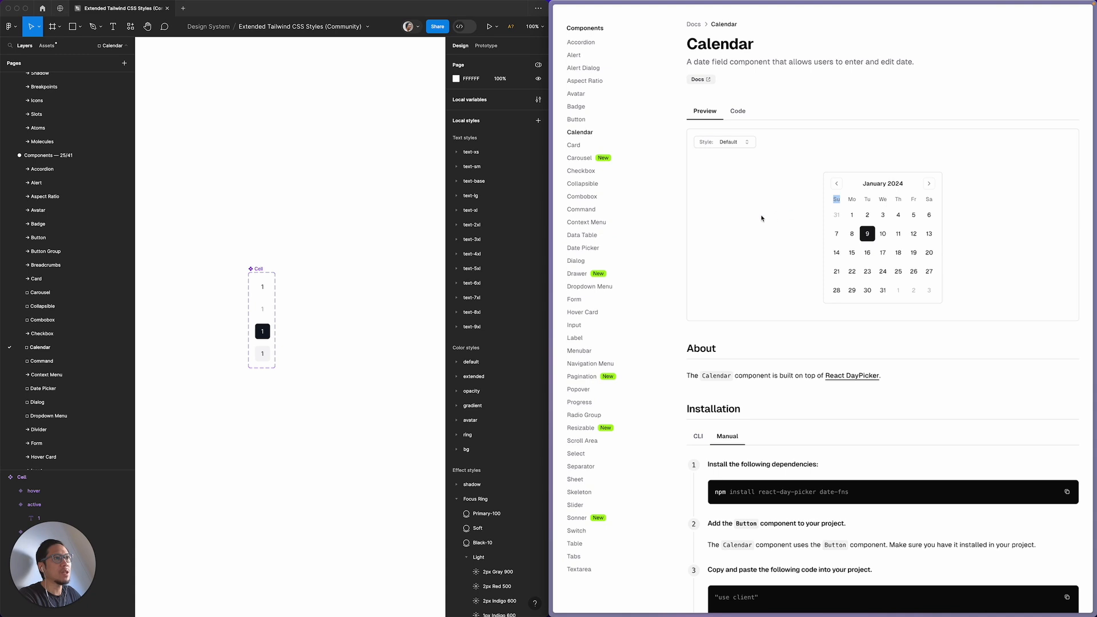
key(t)
click(255, 412)
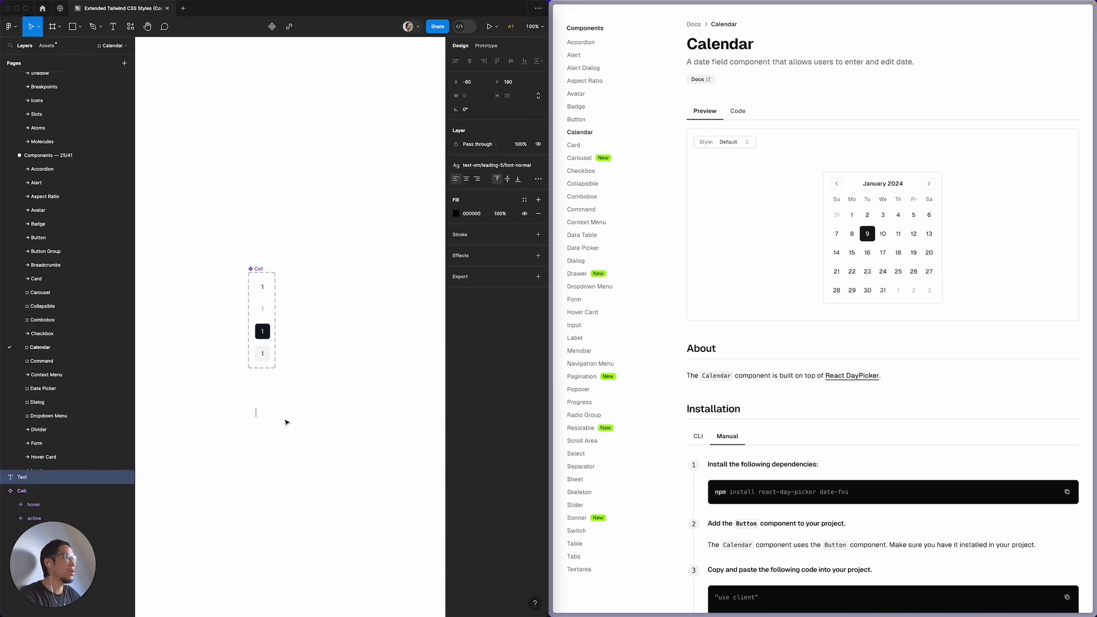
text(Su)
key(Escape)
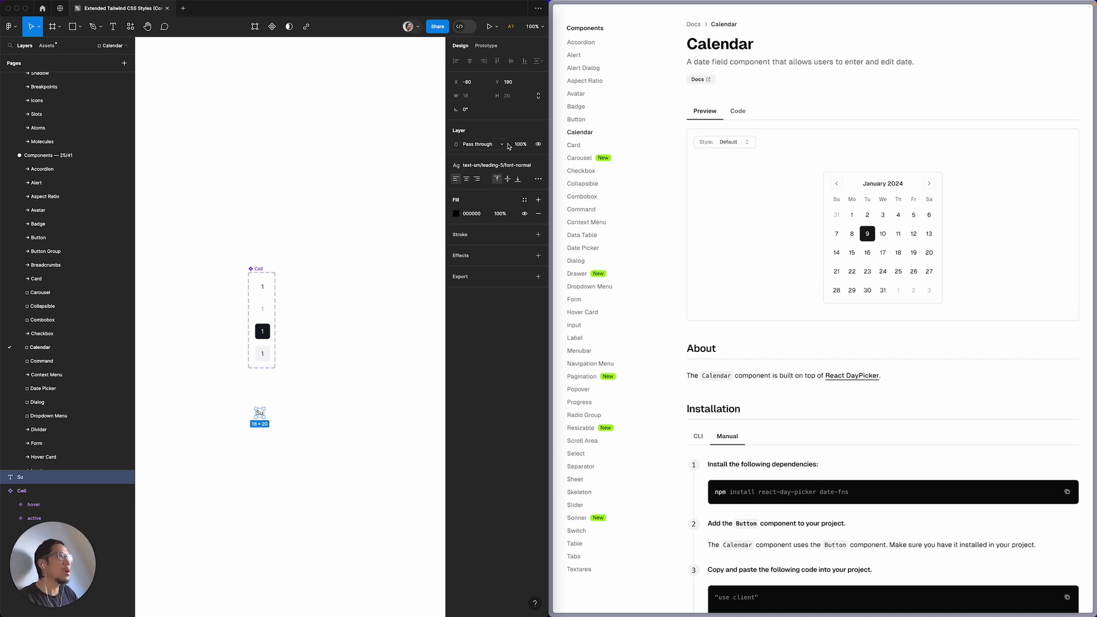
click(484, 167)
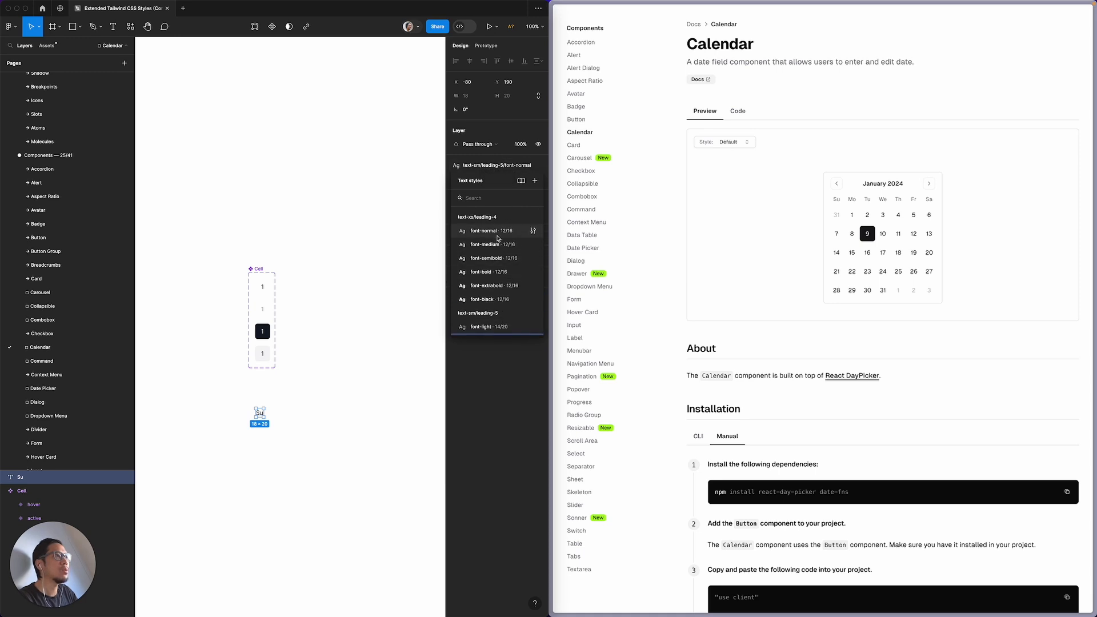
click(497, 233)
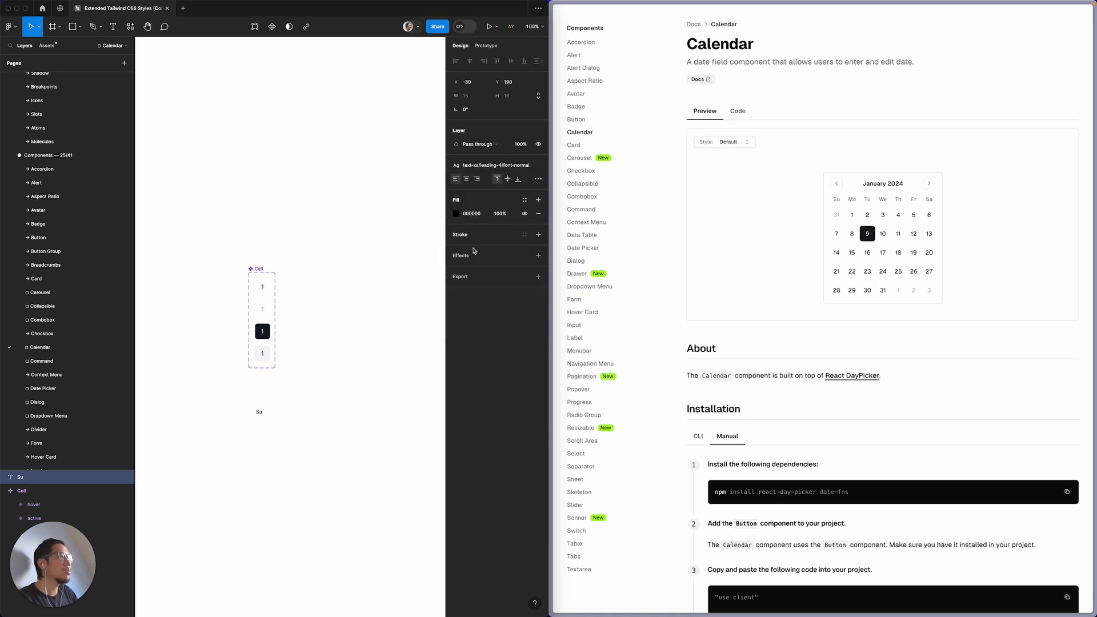
Step: Apply the text/gray-600 variable as the "Su" label's fill and move the label above the Cell component set
click(525, 201)
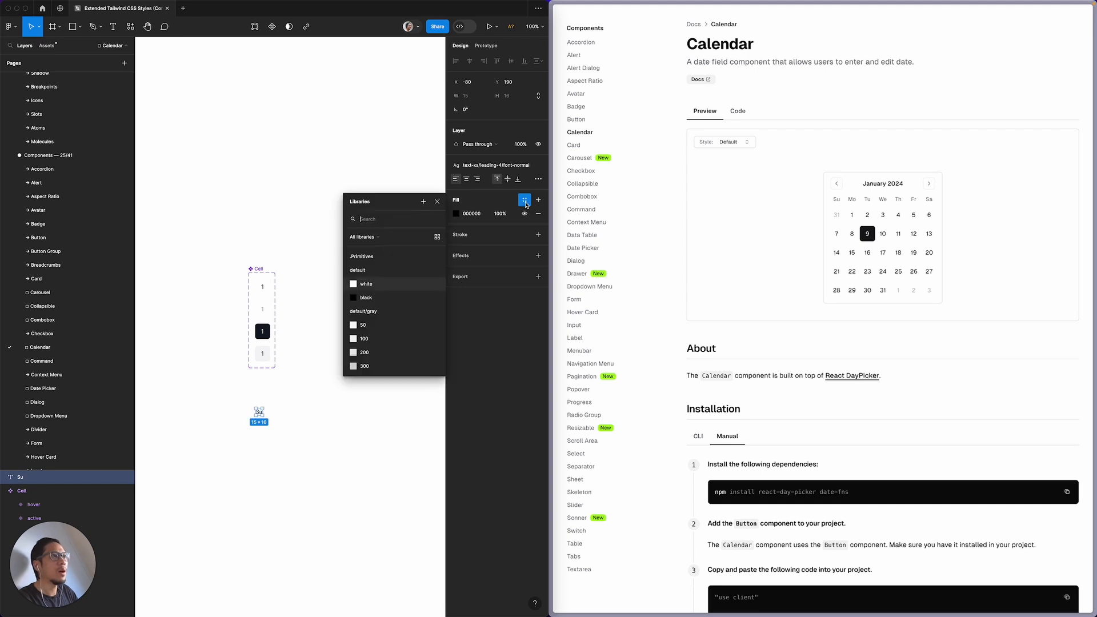
text(text)
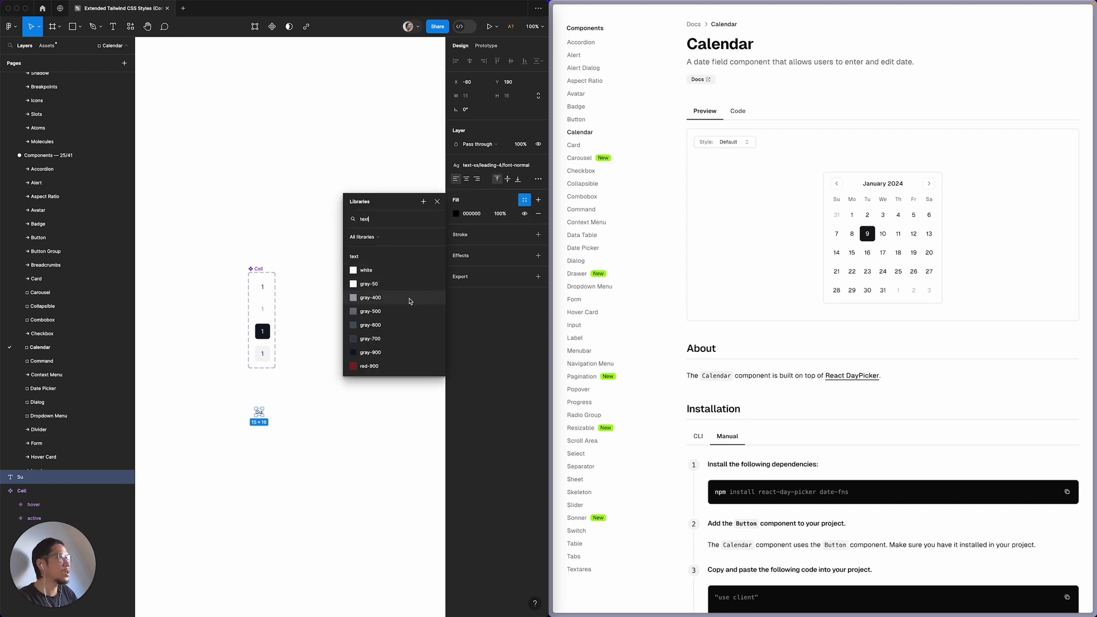
click(380, 326)
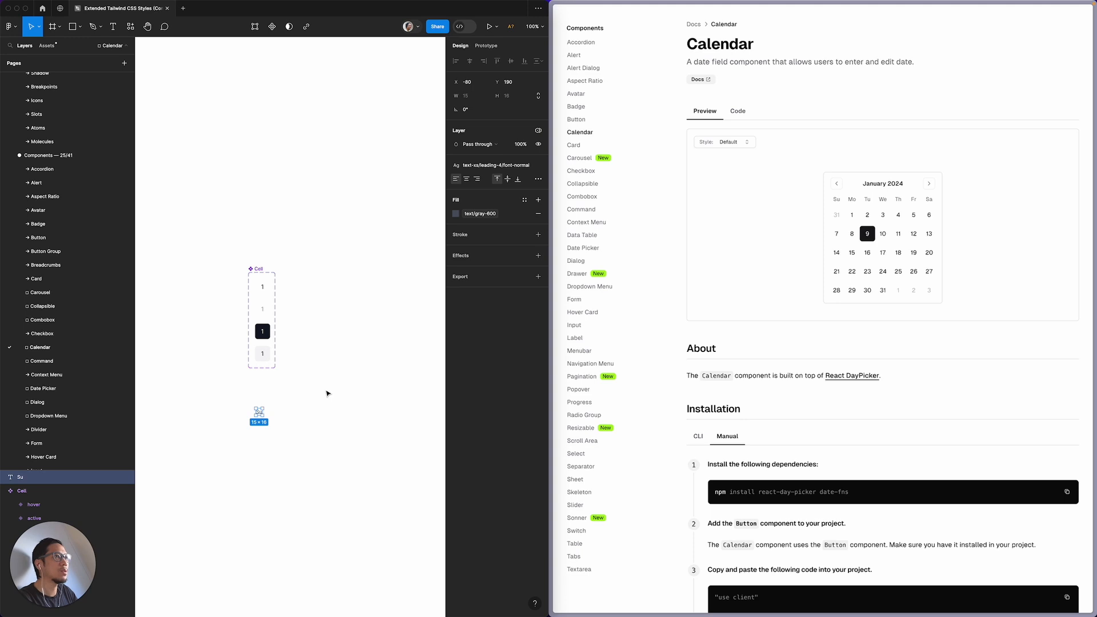
drag(259, 411, 266, 243)
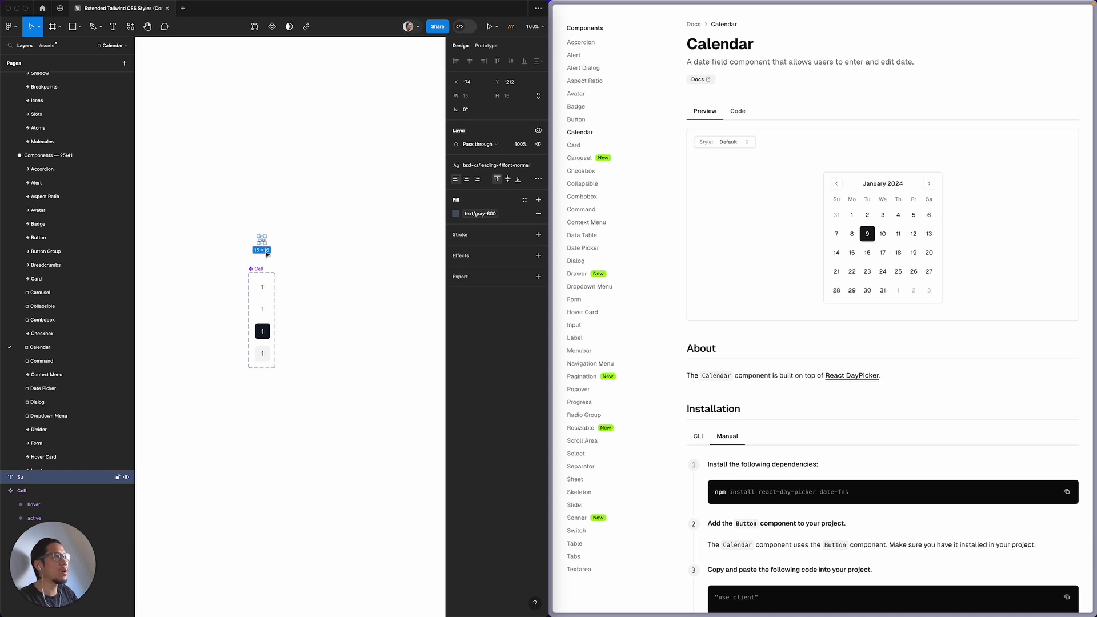
Step: Wrap the "Su" label above the Cell component set in an auto layout frame
click(264, 334)
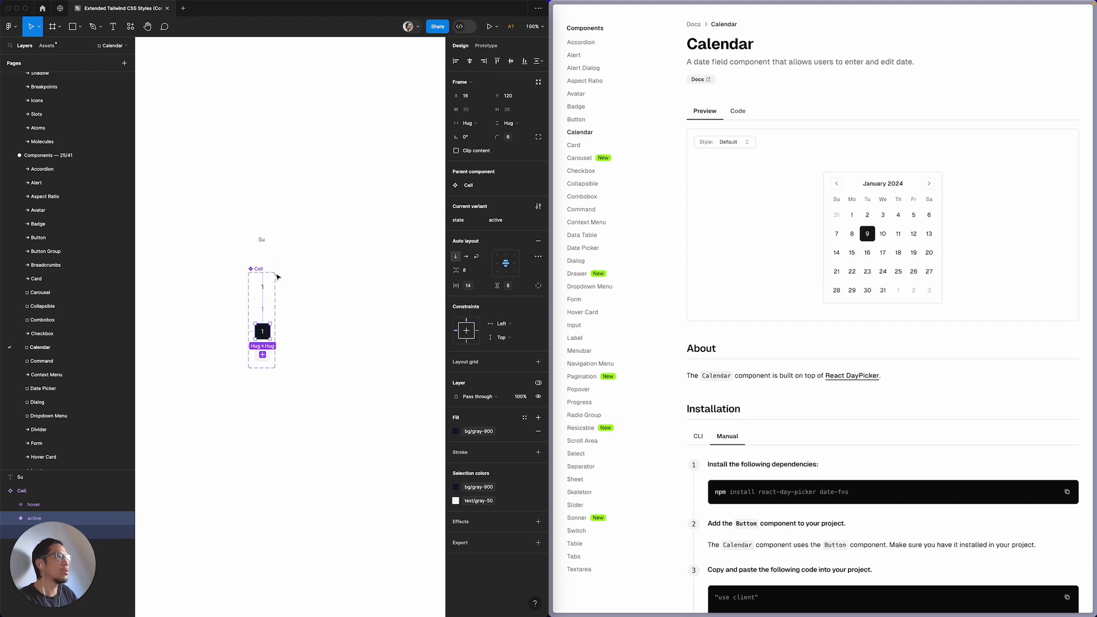
click(262, 240)
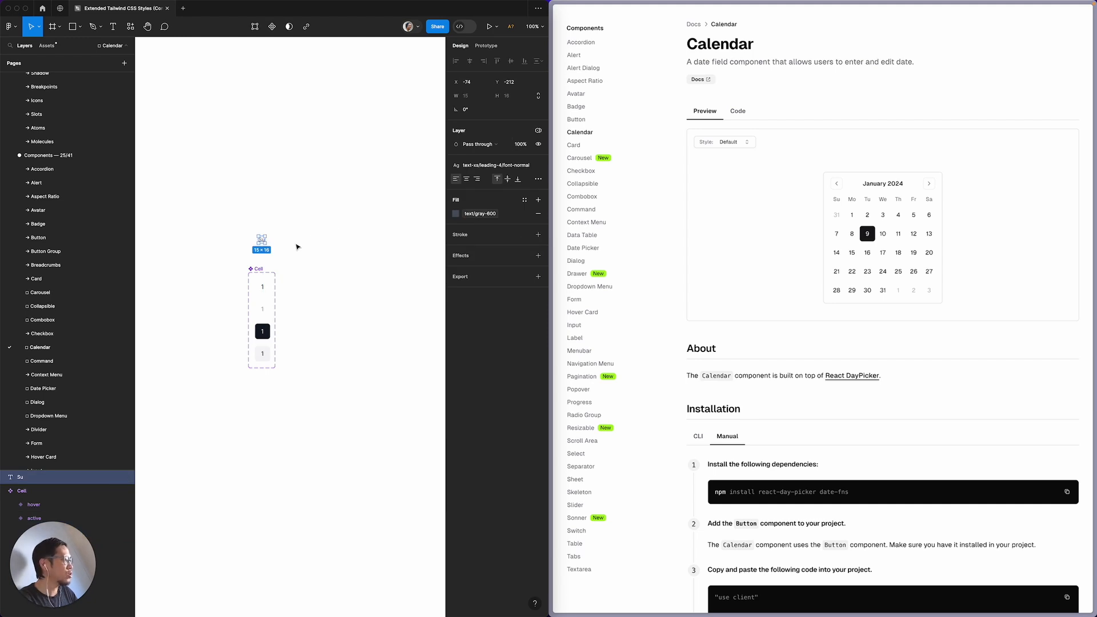
key(shift+a)
Step: Try to apply the spacing variable 14 as the "Su" frame's horizontal padding
click(486, 217)
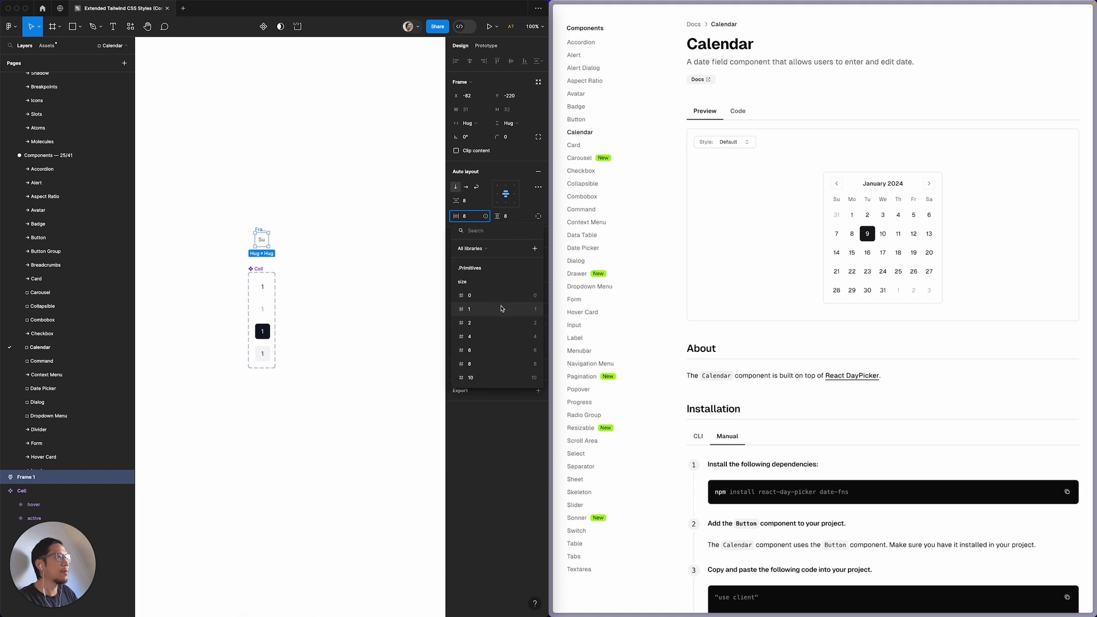
text(14)
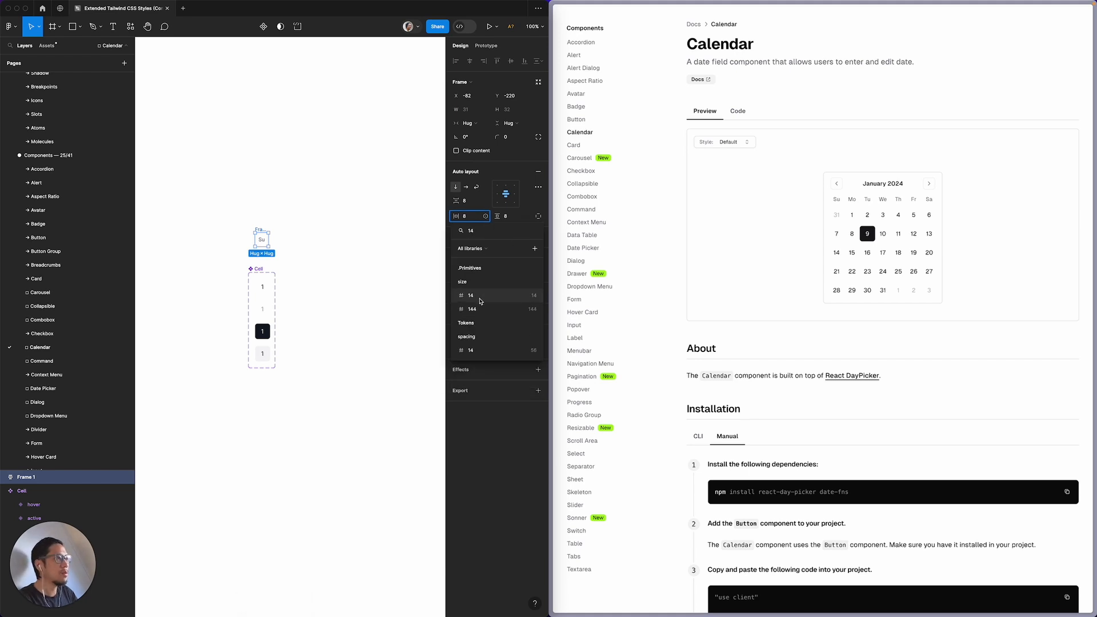
click(477, 351)
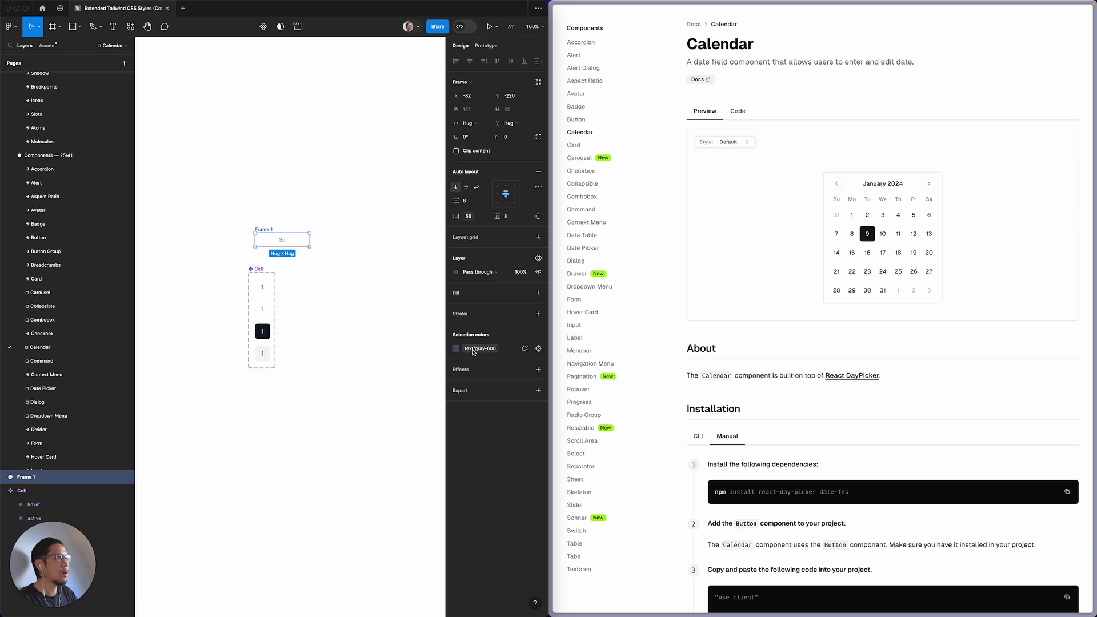
key(ctrl+z)
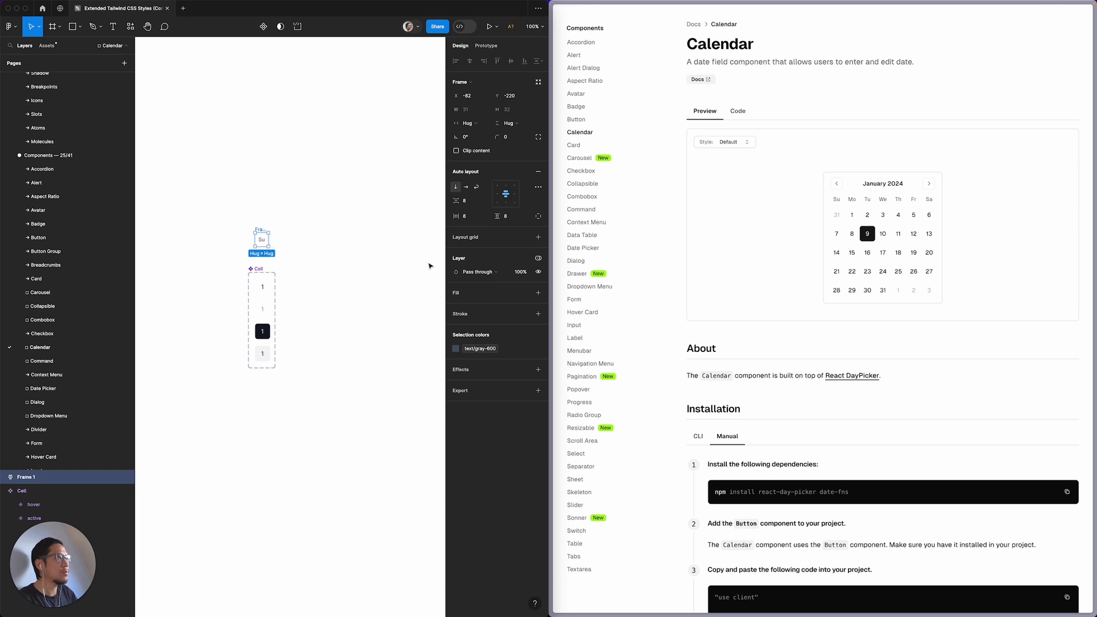
Step: Set the "Su" frame's horizontal padding to the spacing variable "3 half" (14), matching the active Cell variant's horizontal padding
click(269, 334)
click(298, 230)
click(262, 239)
click(487, 216)
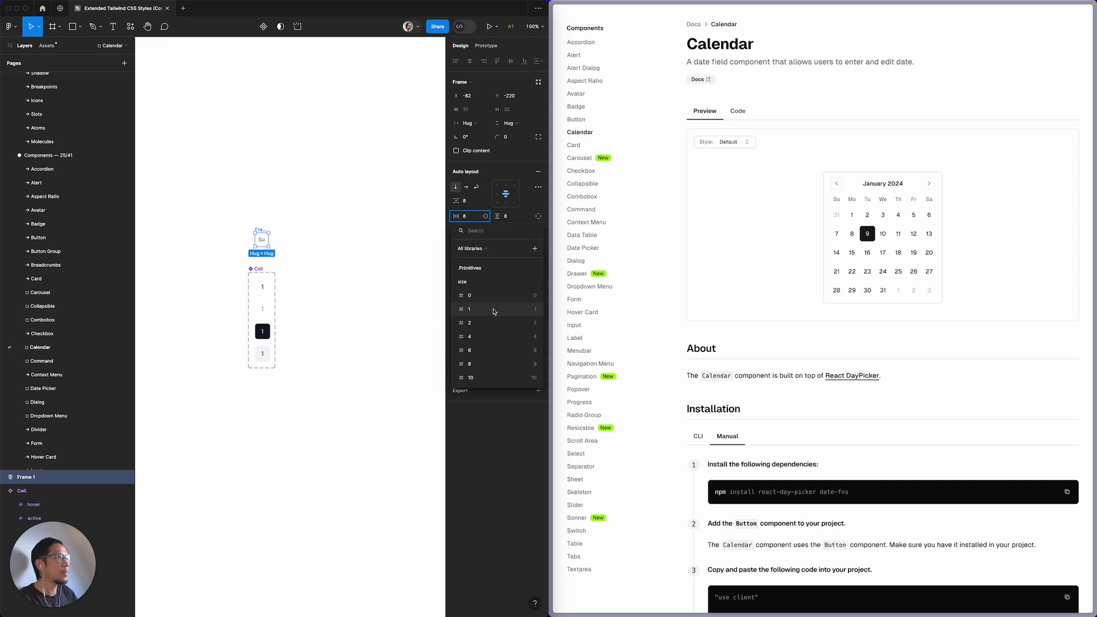
text(14)
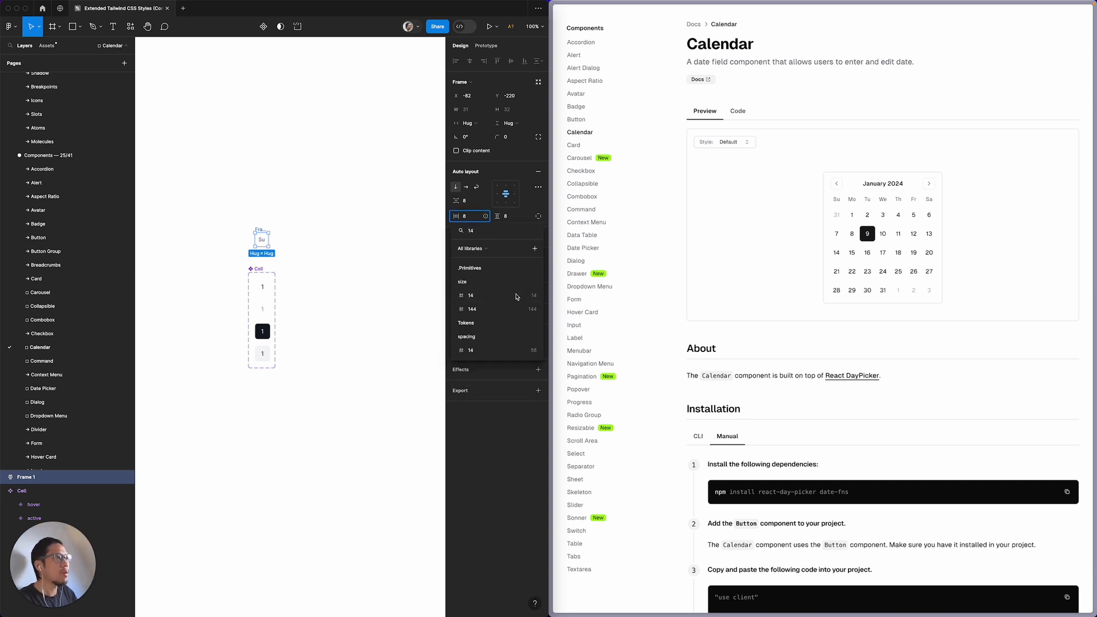
key(BackSpace)
key(BackSpace)
text(6)
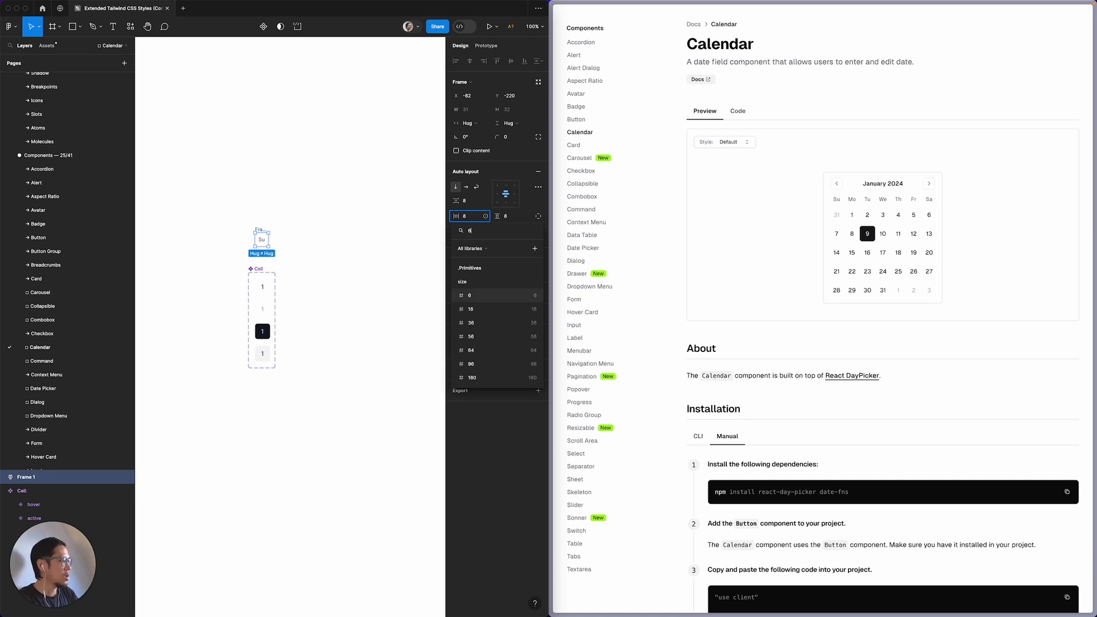
scroll(489, 348, down, 3)
scroll(489, 347, down, 2)
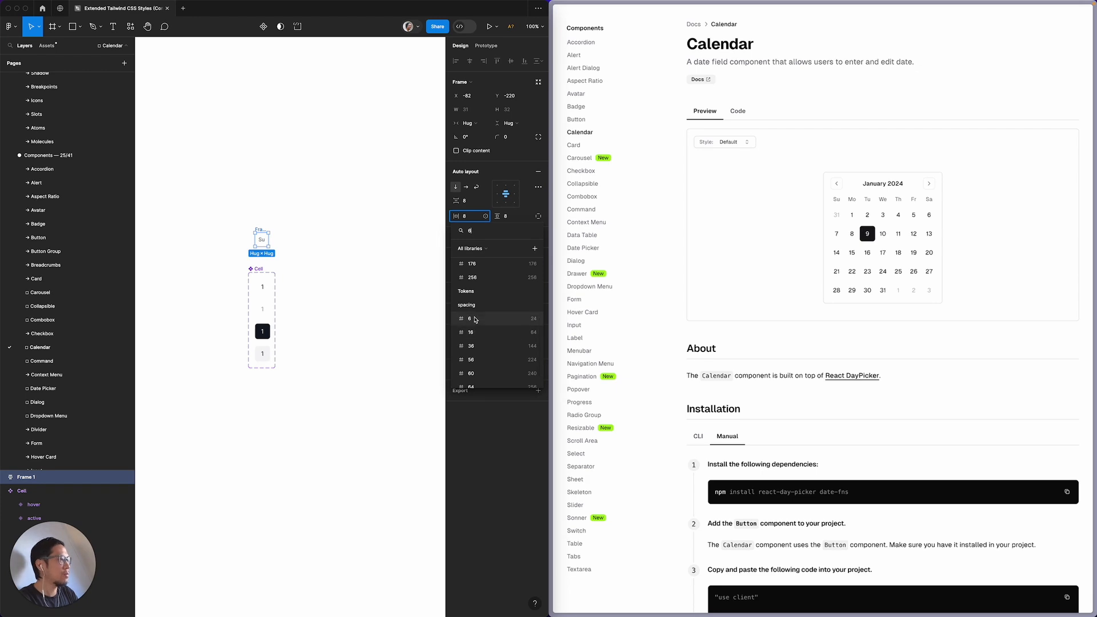
key(BackSpace)
text(4)
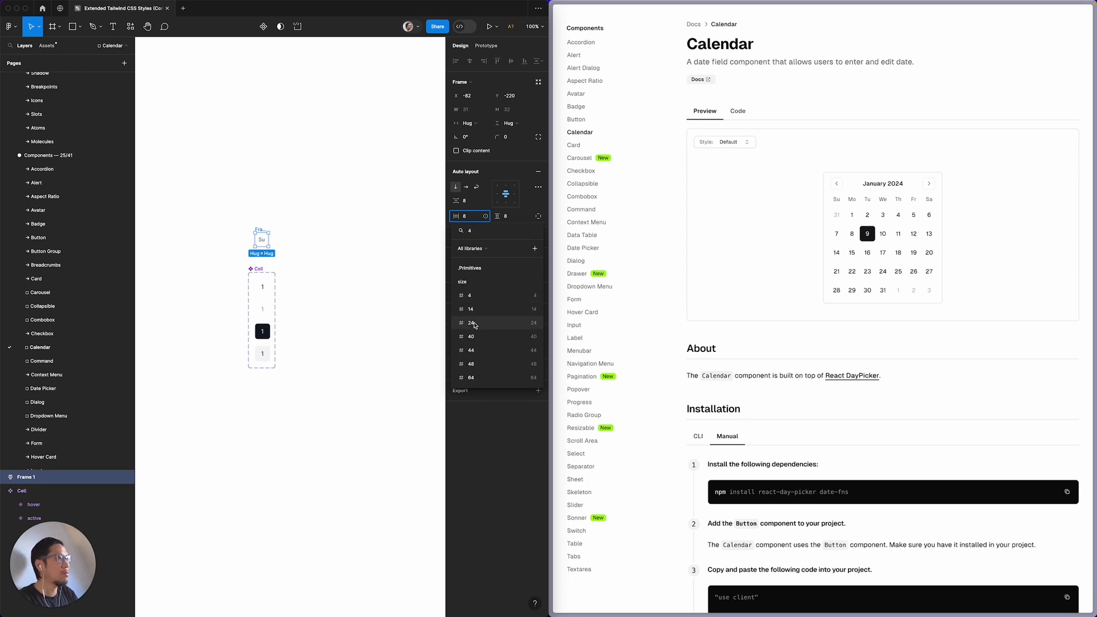
scroll(477, 343, down, 5)
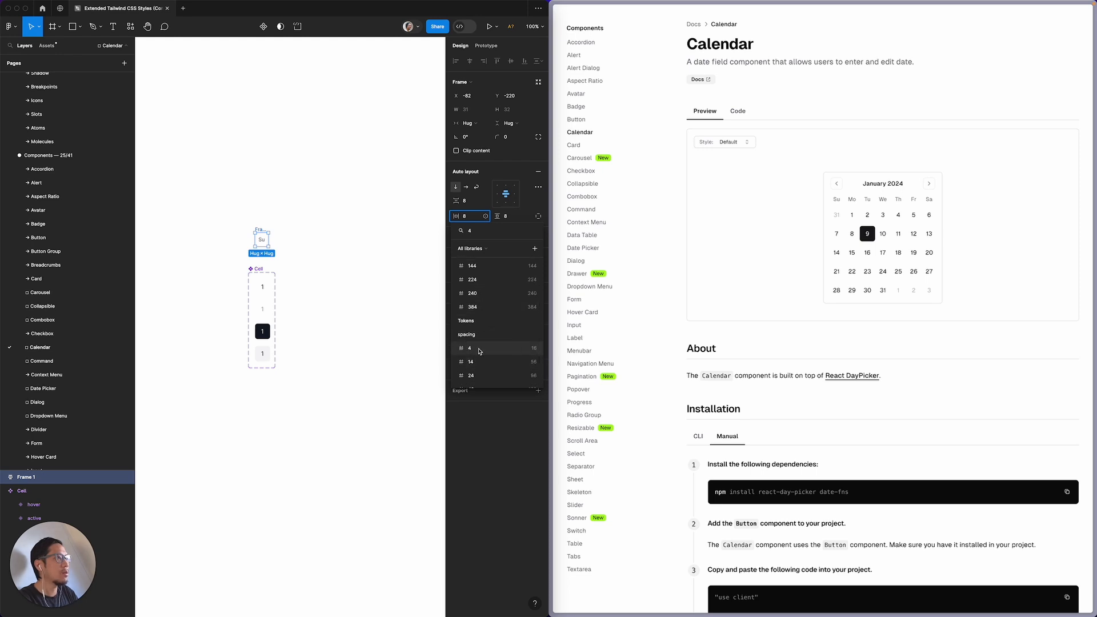
key(BackSpace)
text(3)
scroll(487, 355, down, 2)
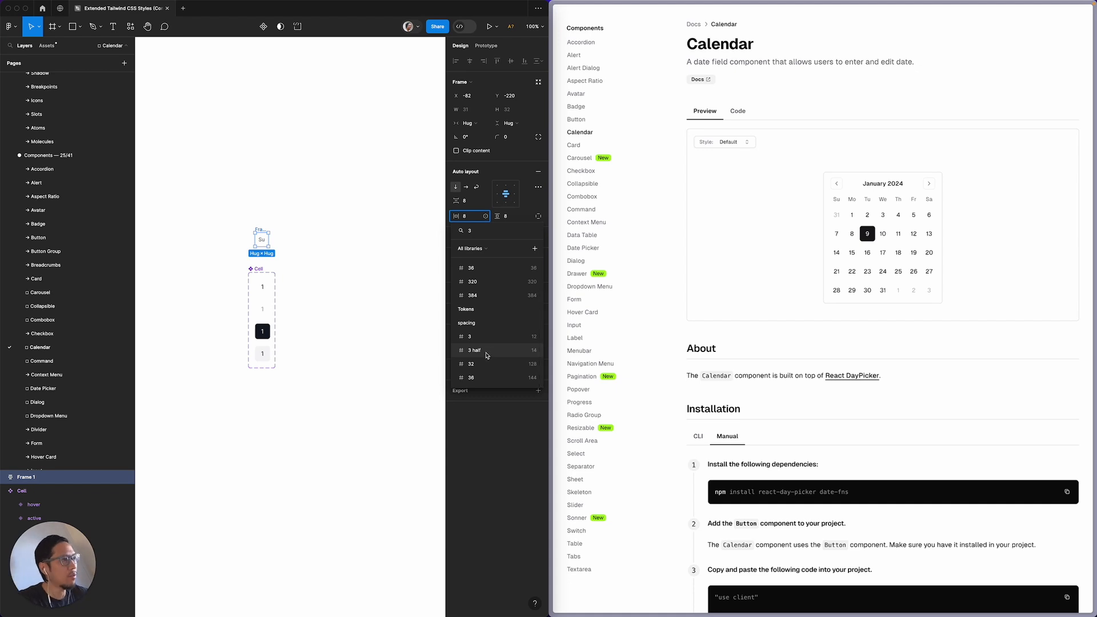
click(476, 351)
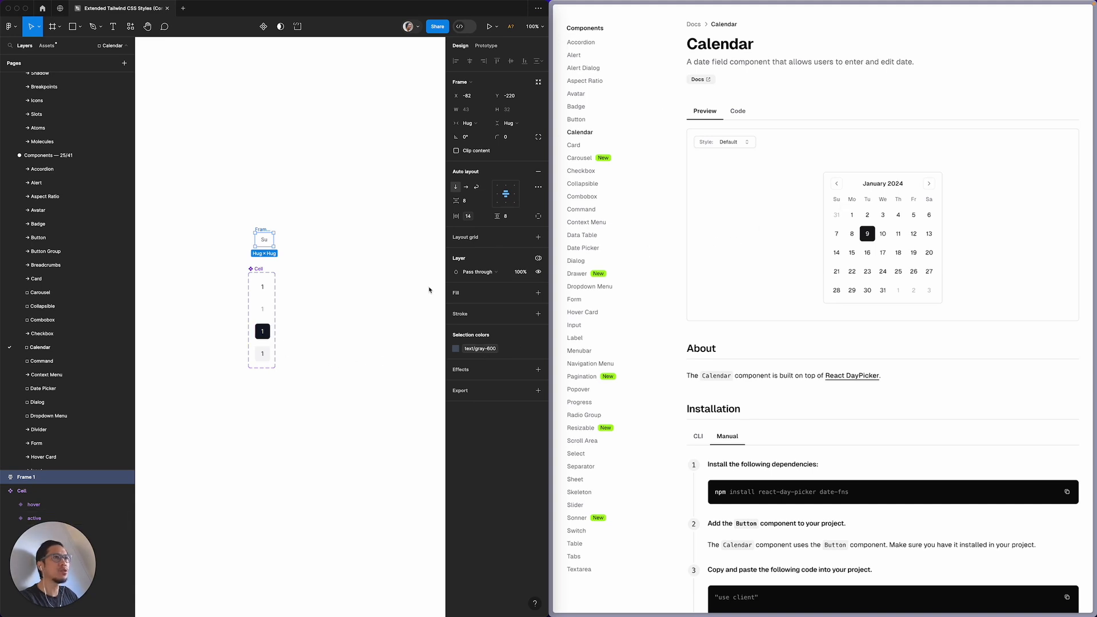
Step: Set the "Su" frame's vertical padding to the spacing variable 1 (4) and align the frame with the Cell set's left edge
click(527, 217)
scroll(503, 334, down, 5)
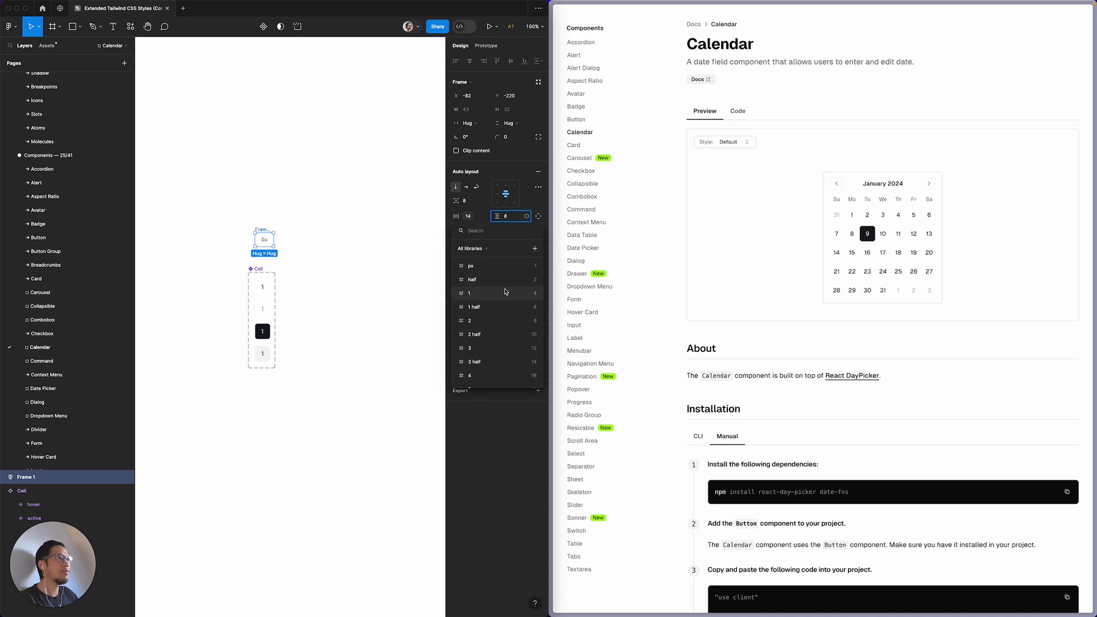
click(500, 295)
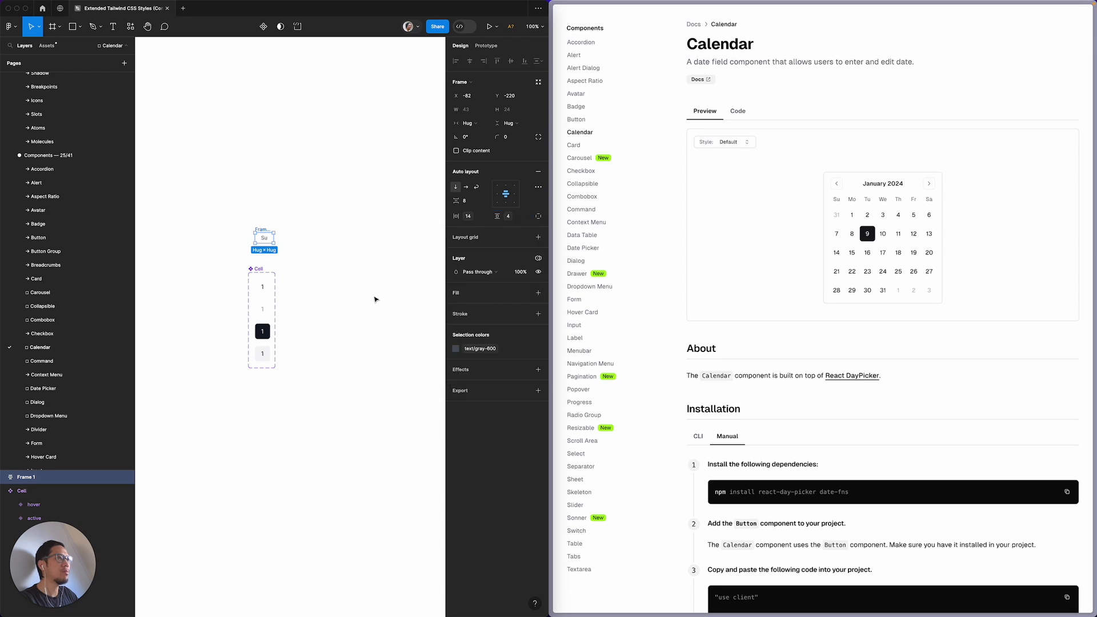
drag(264, 239, 257, 239)
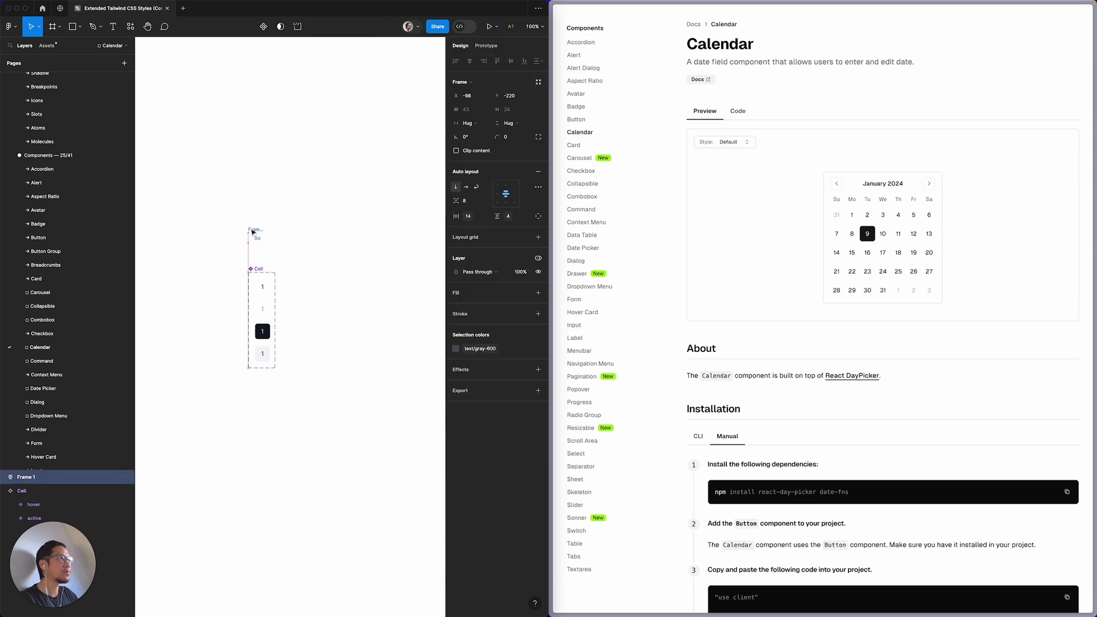
Step: Rename the "Su" frame to "Head Cell" and turn it into a component
double_click(26, 478)
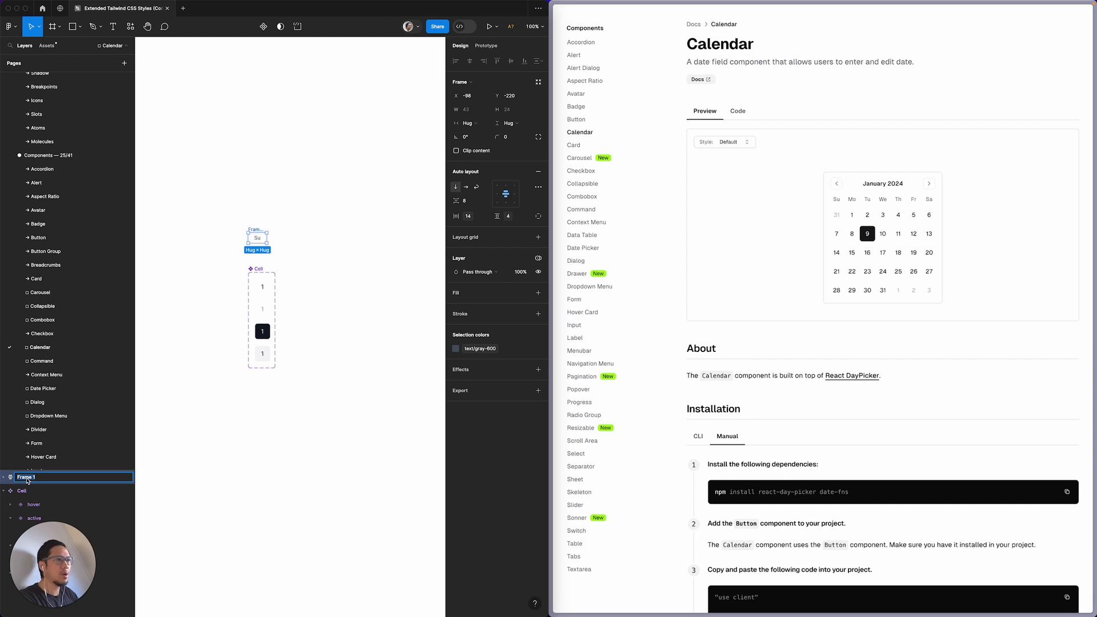
text(Head Cel)
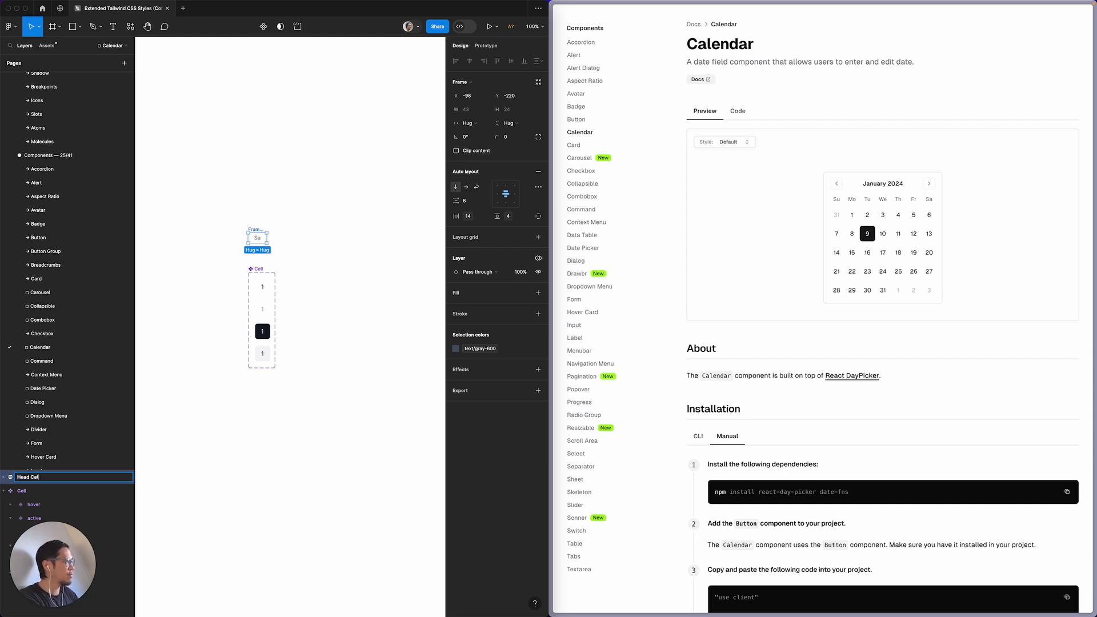
key(Return)
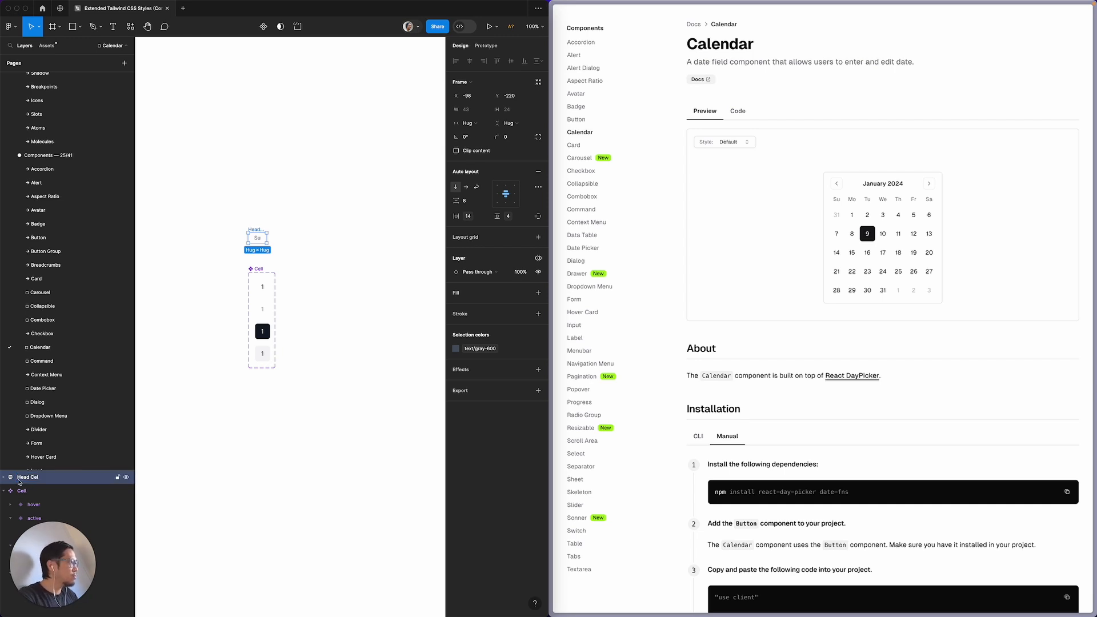
double_click(40, 481)
key(Right)
text(l)
key(Return)
key(super+alt+k)
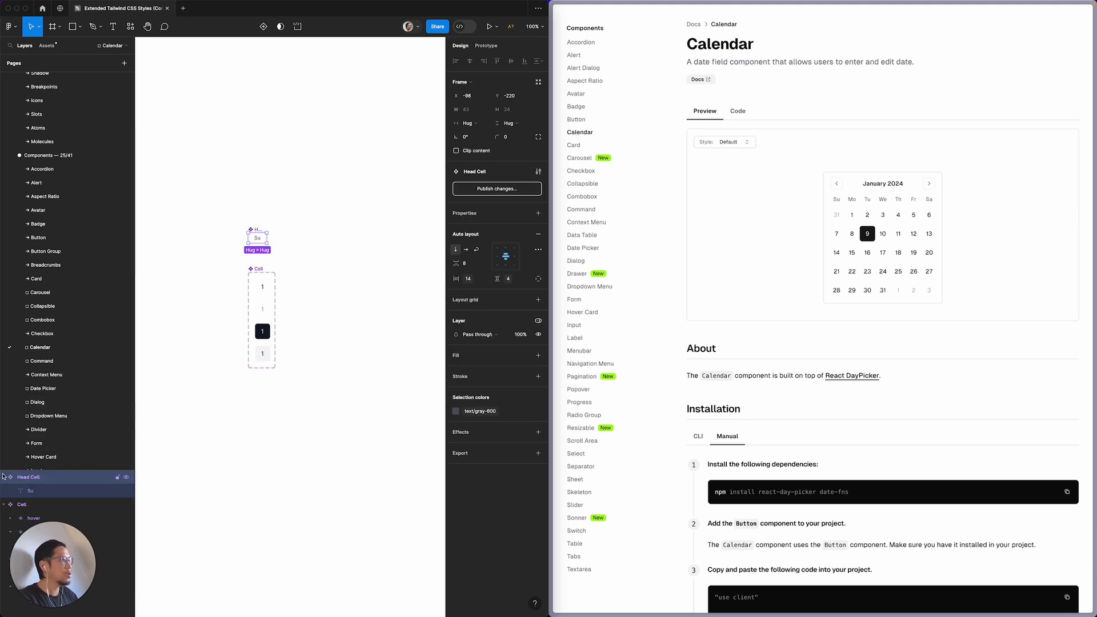
Step: Create a text component property for the "Su" label inside the Head Cell component
key(Return)
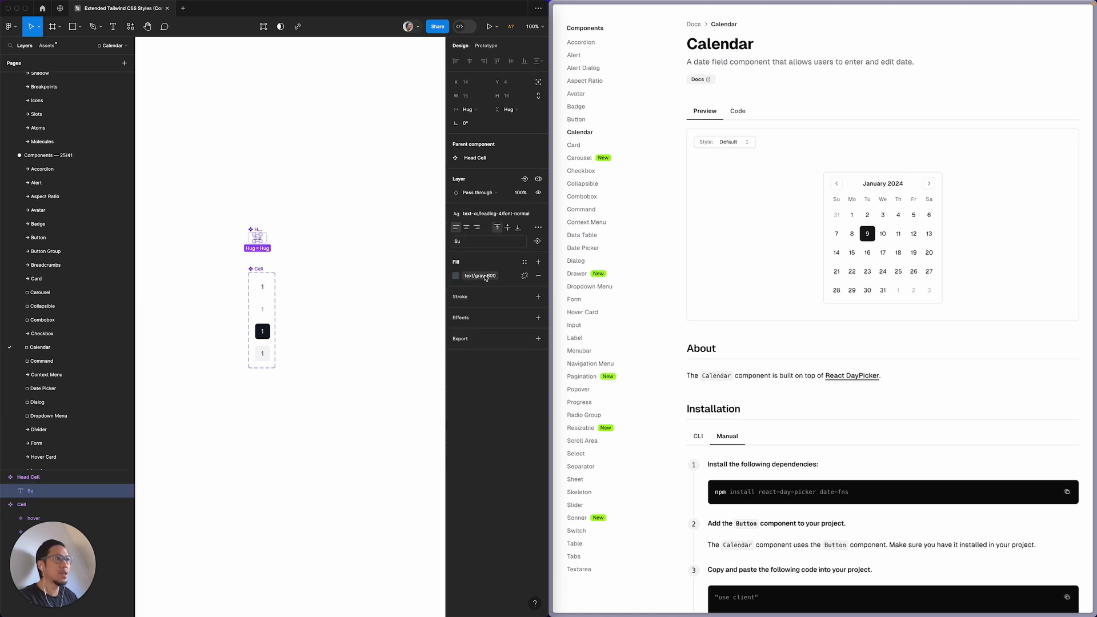
click(538, 241)
click(317, 289)
click(315, 292)
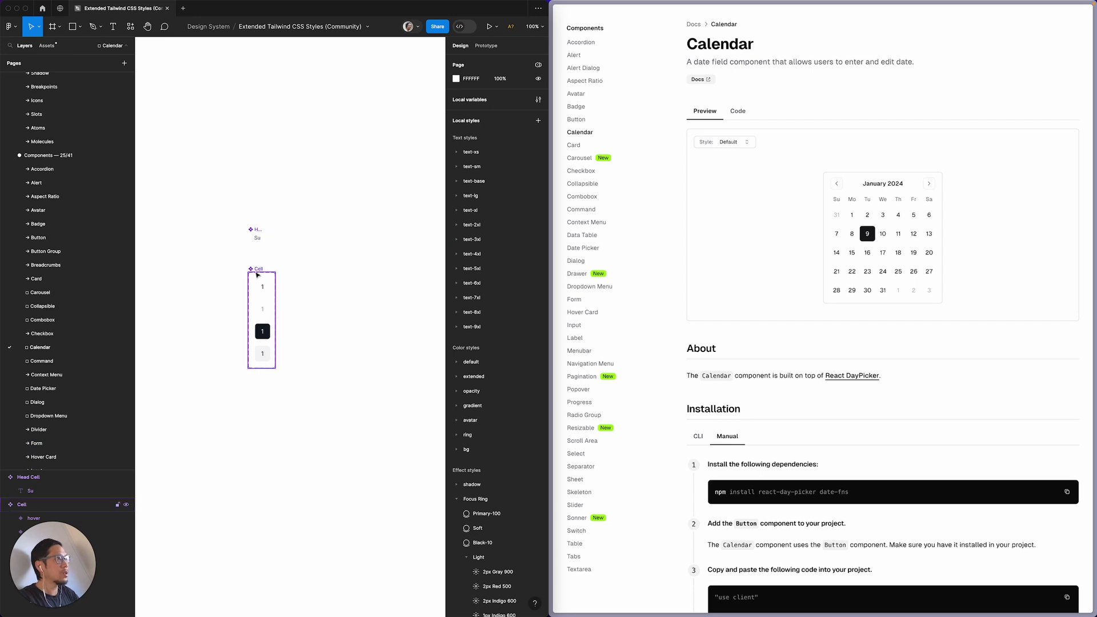
click(257, 275)
key(Return)
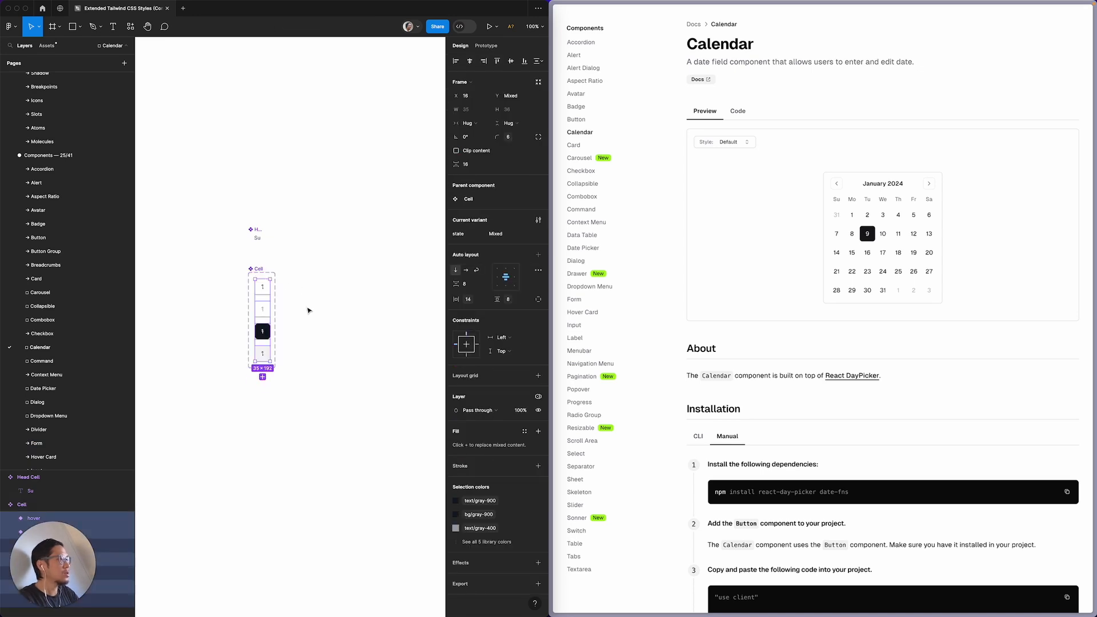
key(Return)
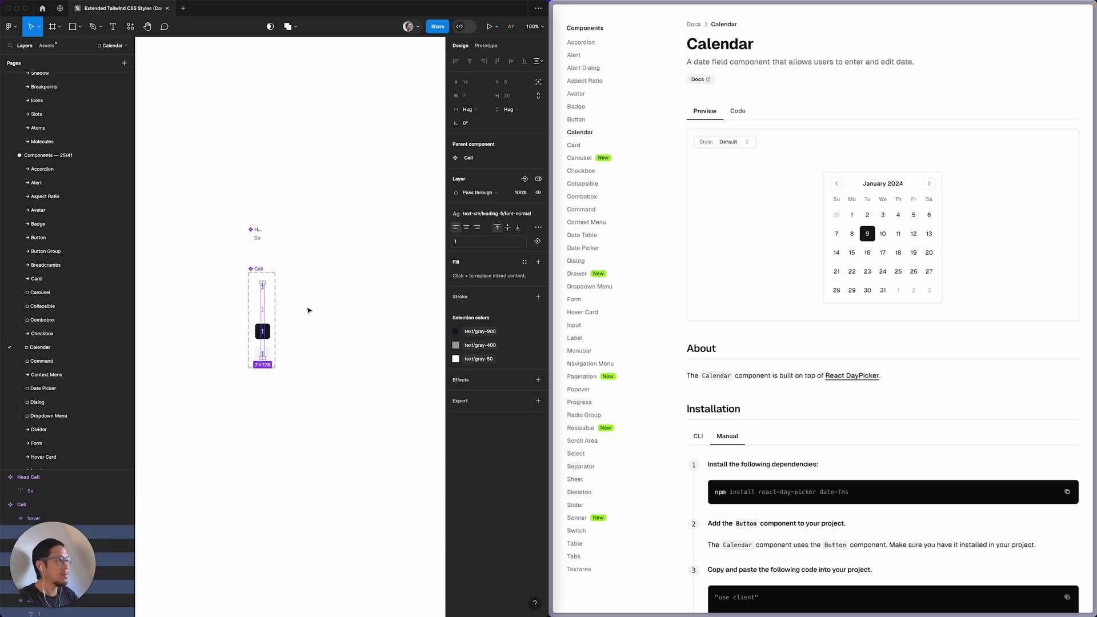
click(303, 306)
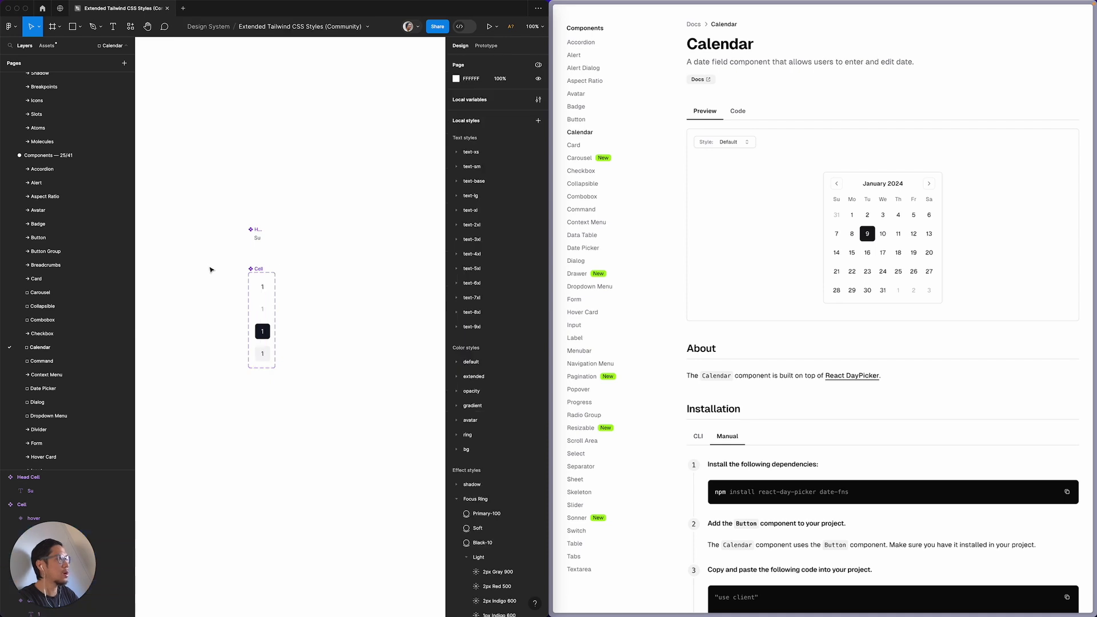
Step: Create a component property named "Text" with value 1 for the number labels in all Cell variants
click(256, 274)
key(Return)
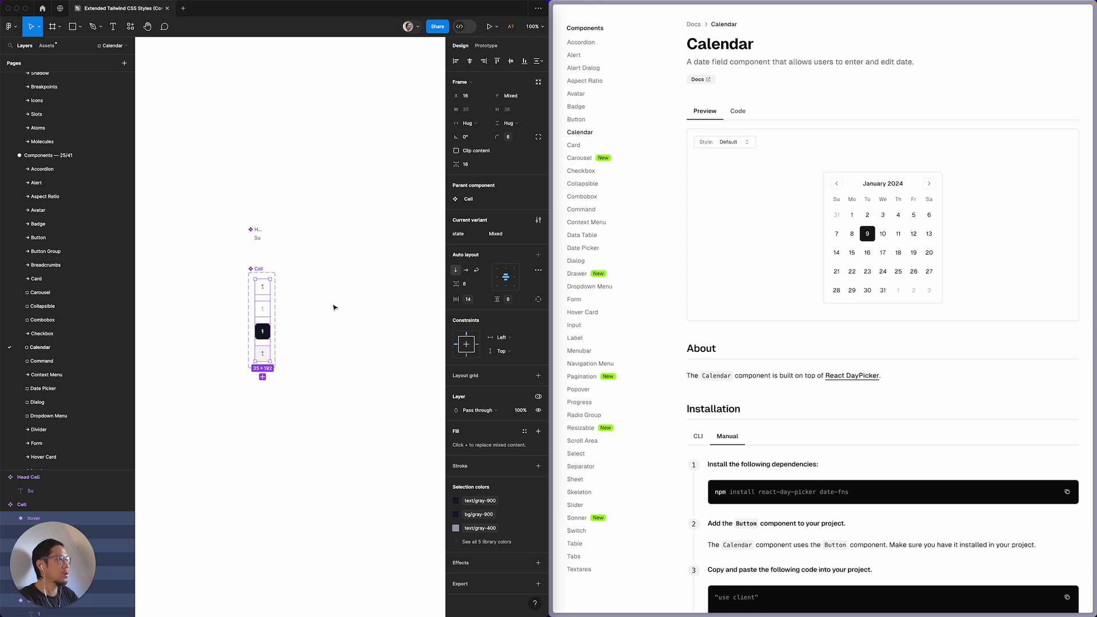
key(Return)
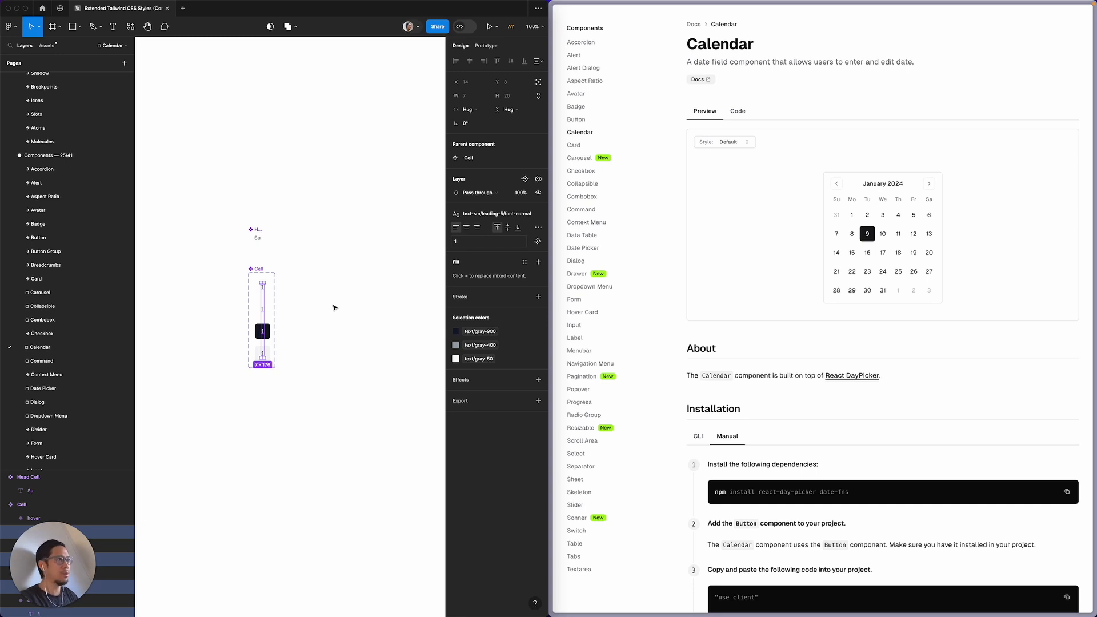
click(537, 241)
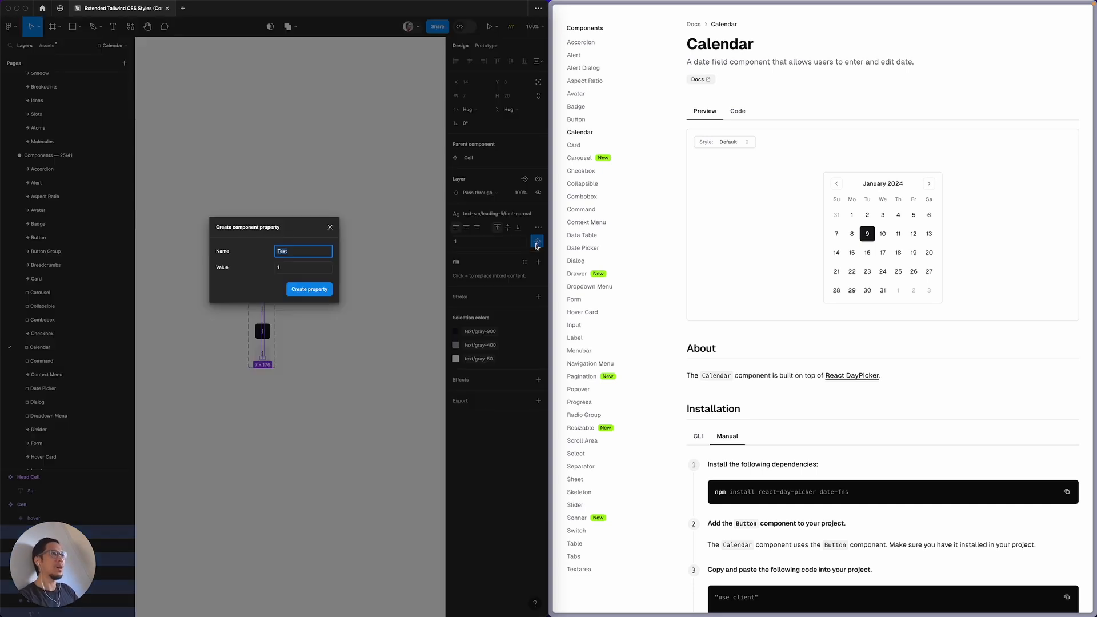
click(321, 293)
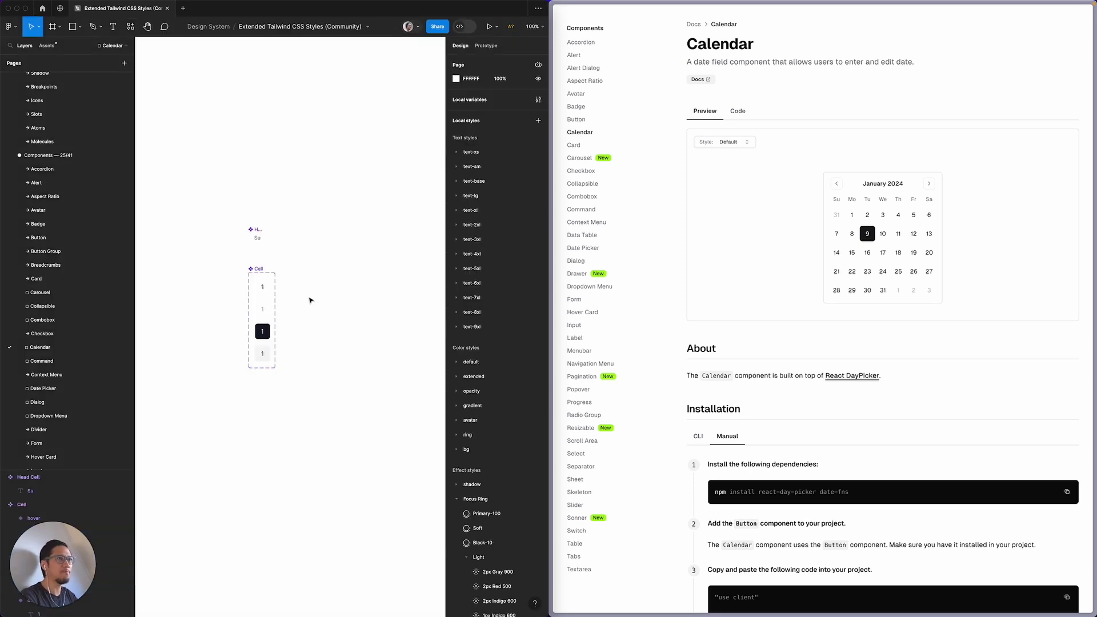
Step: Examine the Calendar documentation's preview, installation code and usage sections for the month caption and navigation styling
click(884, 186)
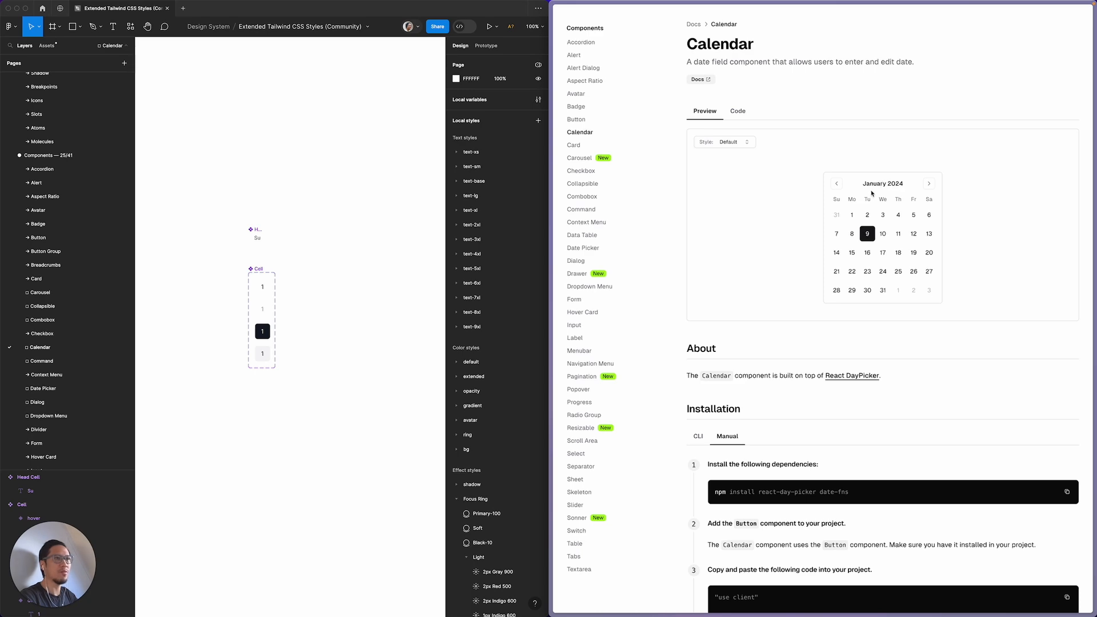
scroll(800, 419, down, 10)
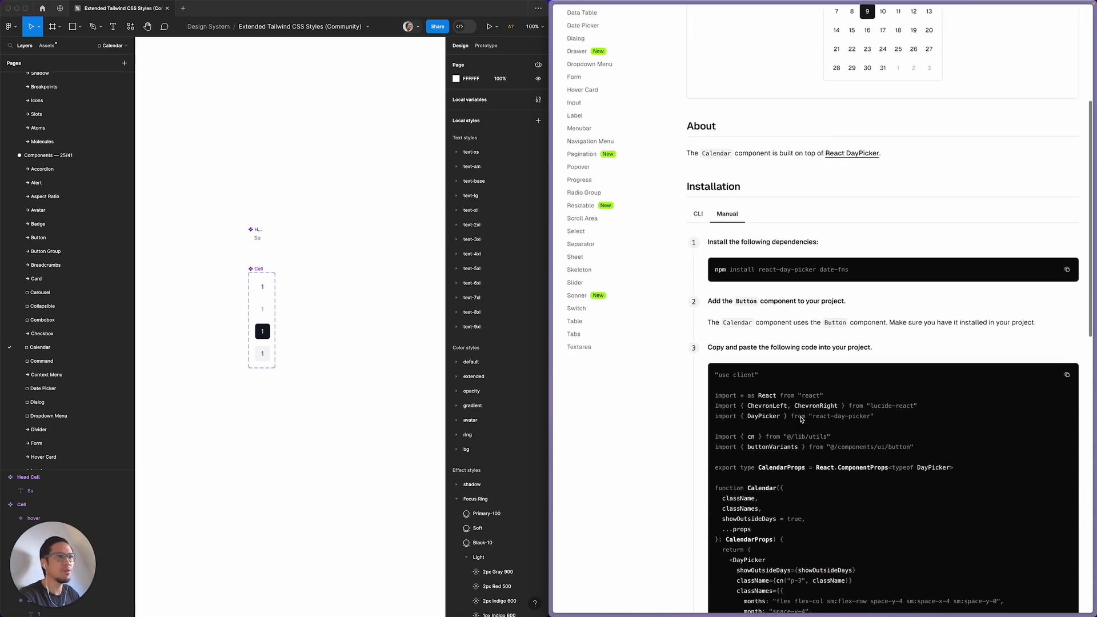
scroll(801, 416, down, 2)
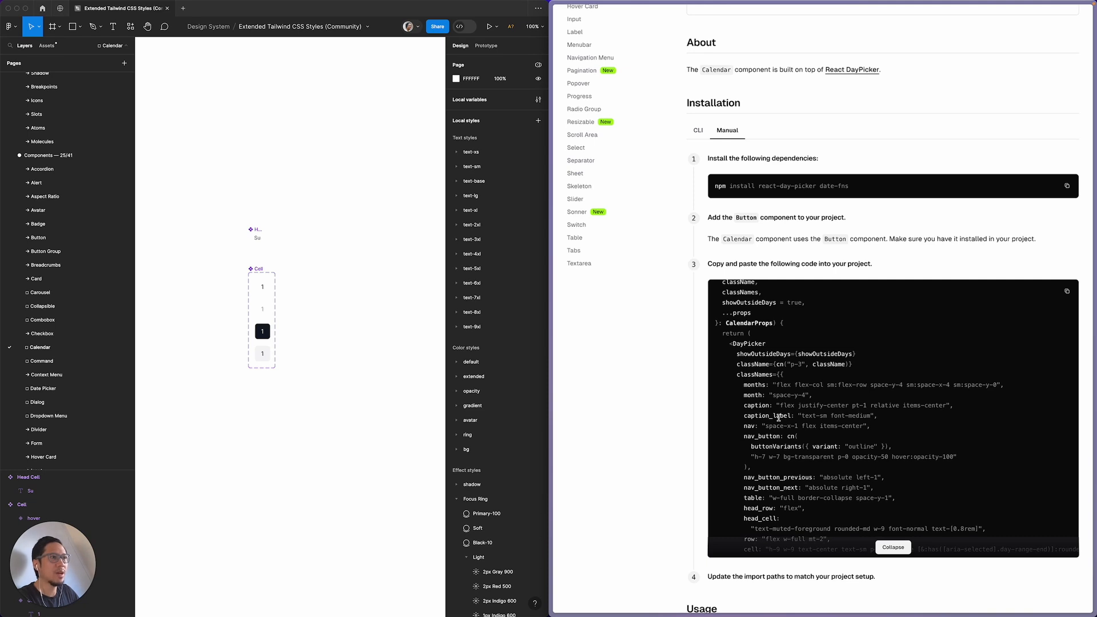
scroll(778, 417, down, 3)
scroll(707, 443, down, 5)
scroll(708, 443, down, 2)
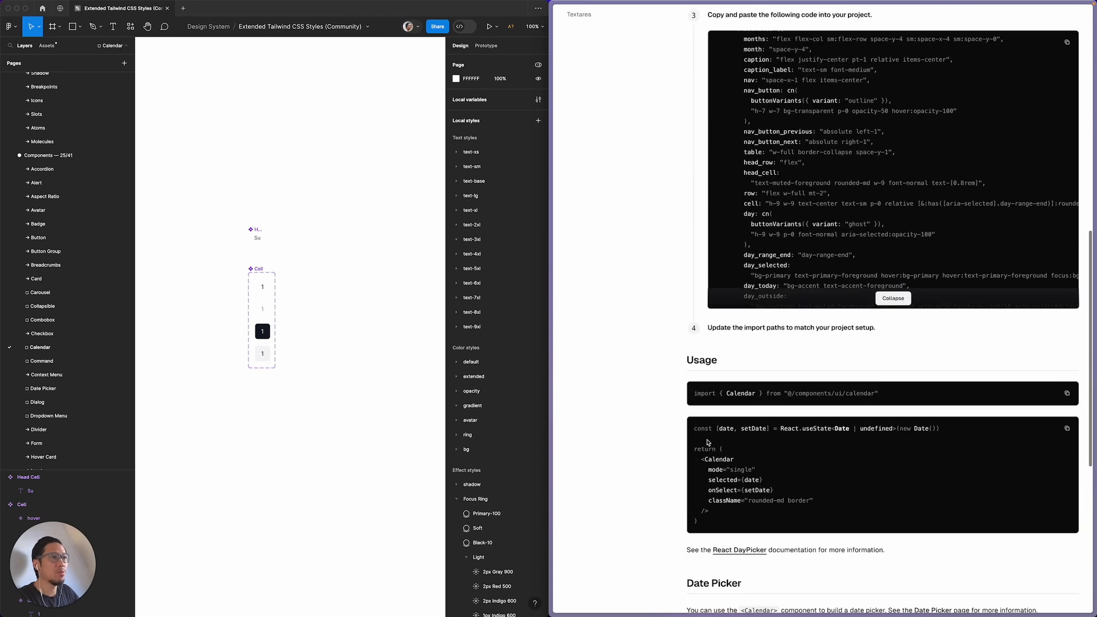
scroll(708, 443, down, 5)
scroll(707, 443, down, 3)
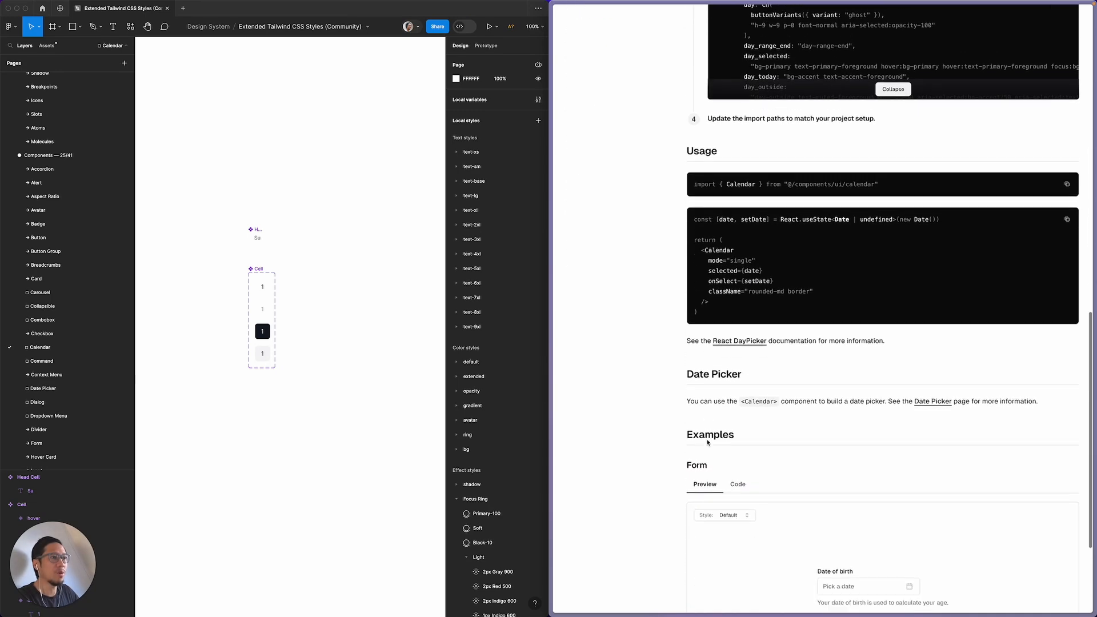
Step: Examine the Calendar documentation's demo code, and return to the rendered calendar preview
scroll(708, 443, up, 20)
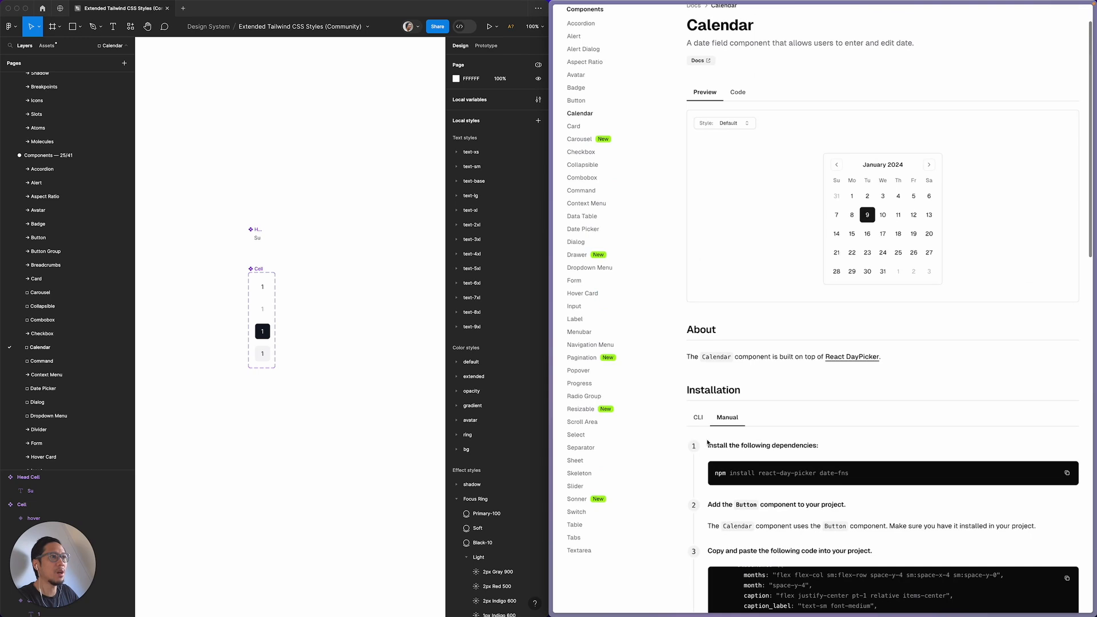
scroll(734, 240, up, 2)
click(738, 134)
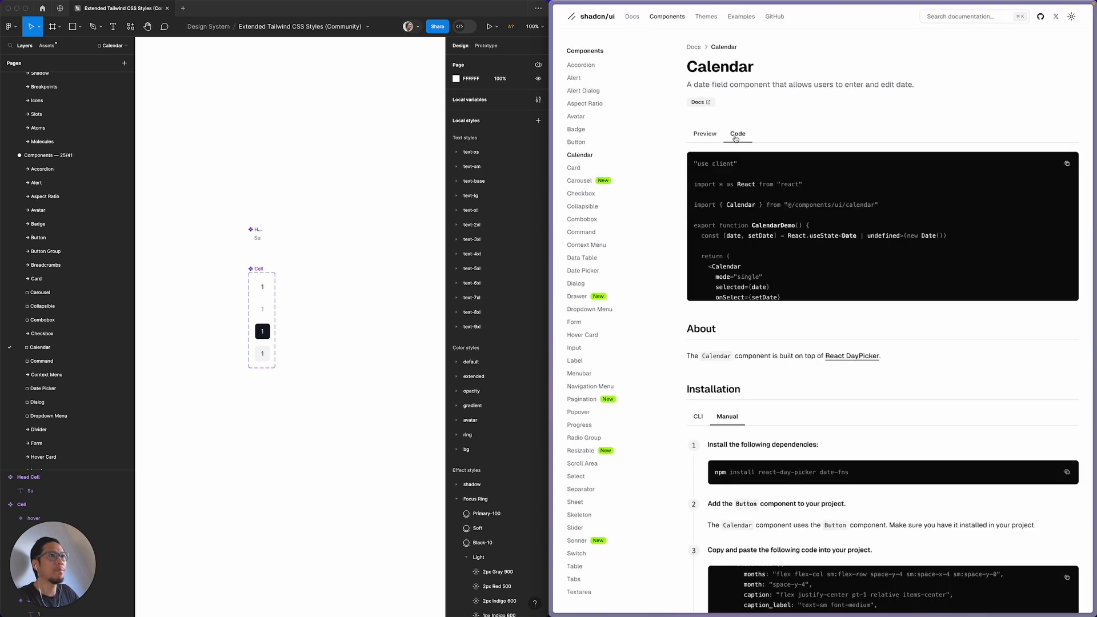
scroll(772, 229, down, 1)
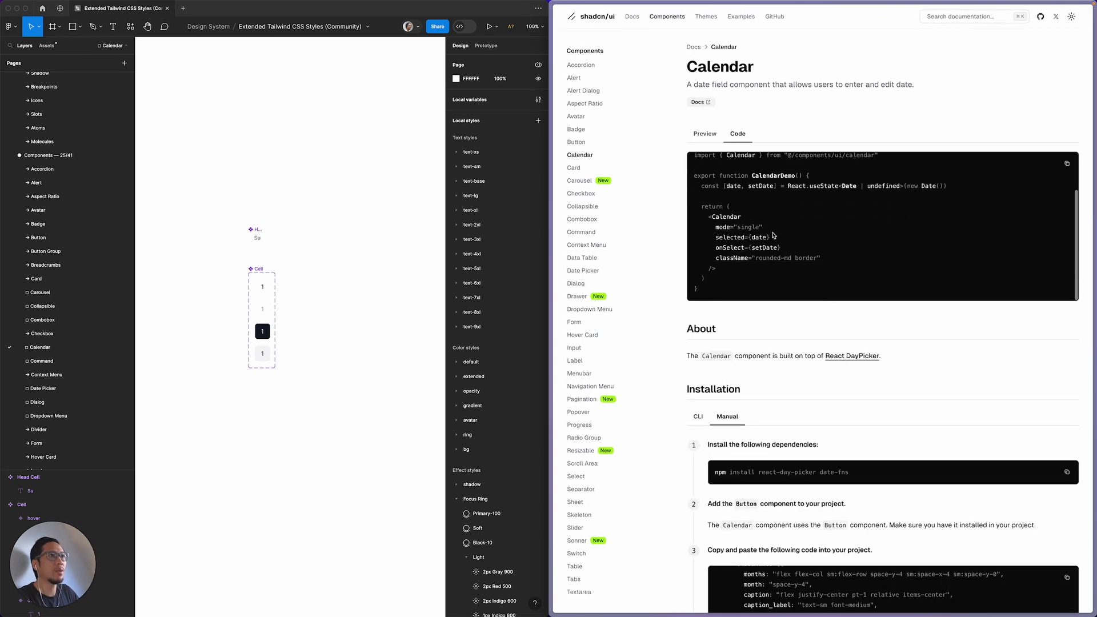
click(705, 134)
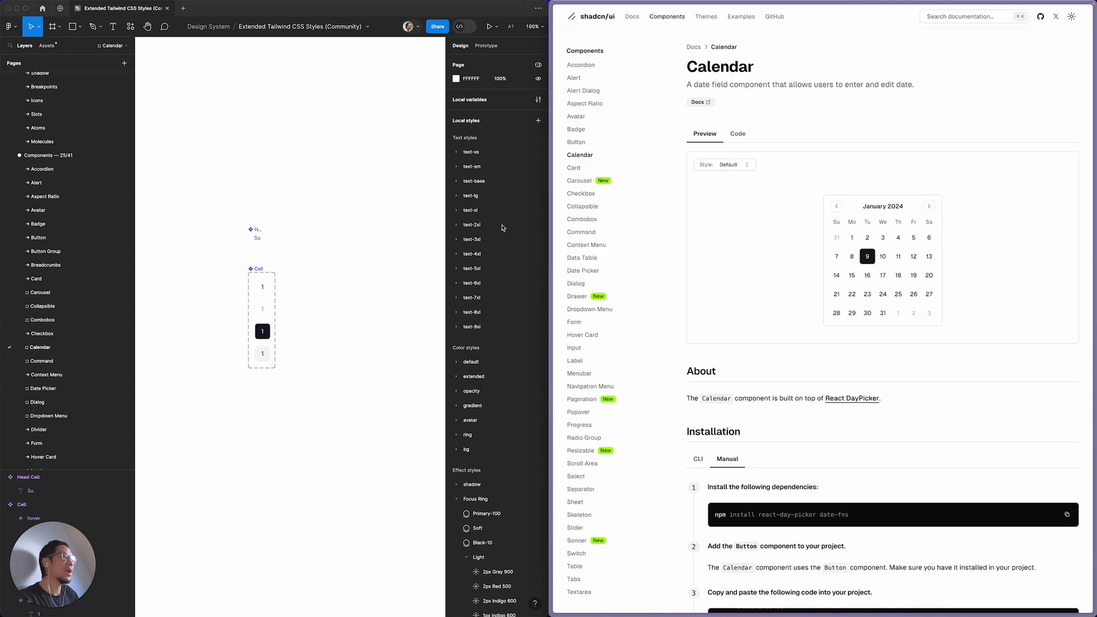
Step: Add a text layer reading "January 2024" on the canvas above the Head Cell component
click(301, 273)
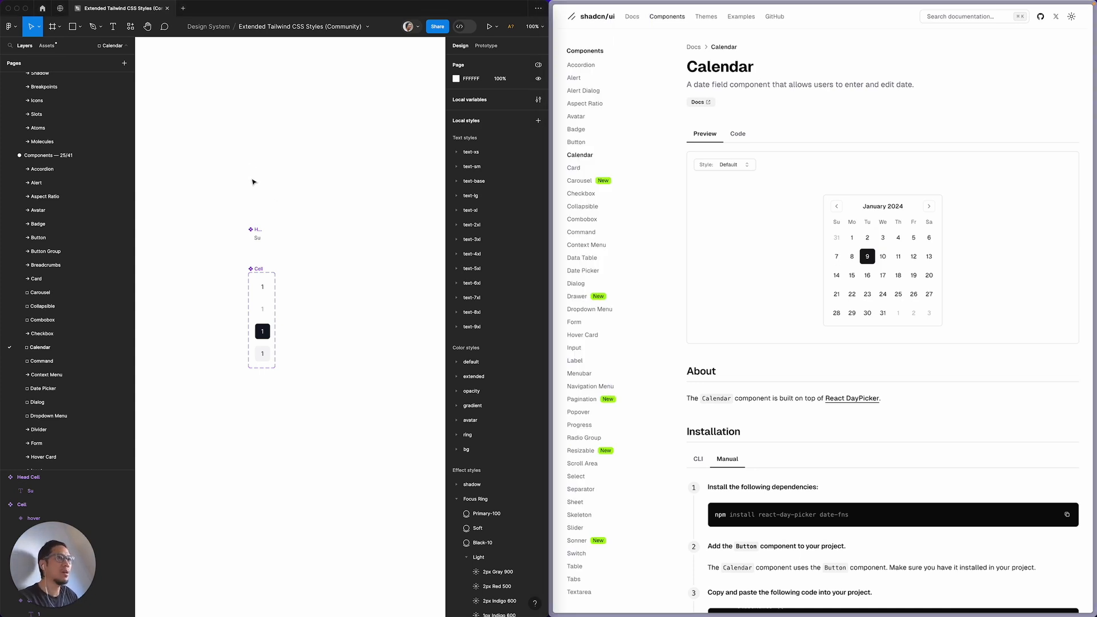
key(t)
click(251, 201)
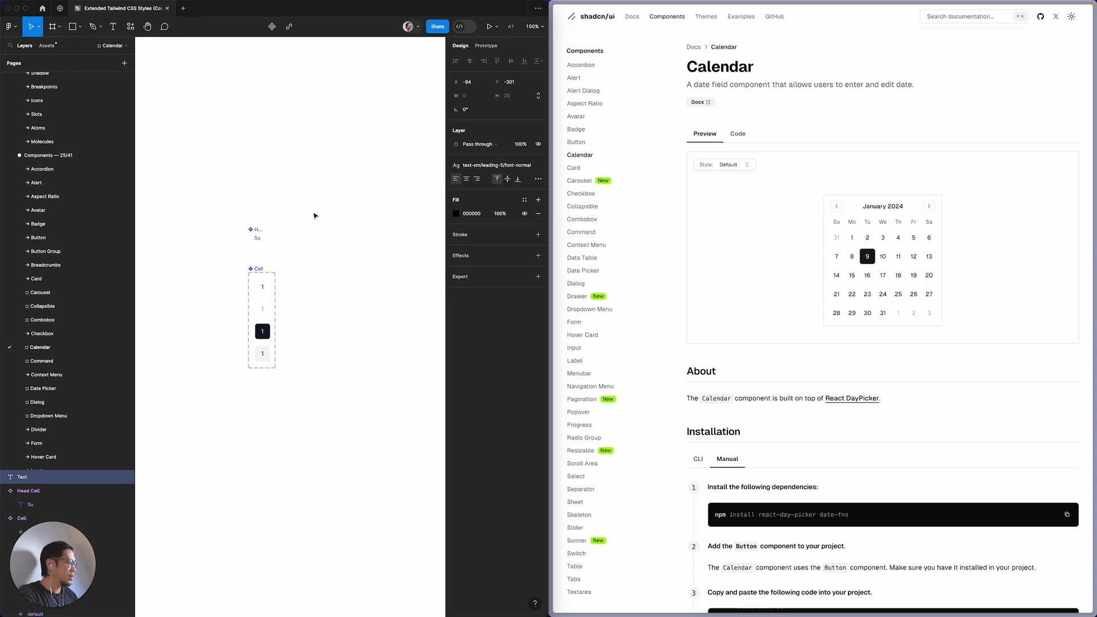
text(Jani)
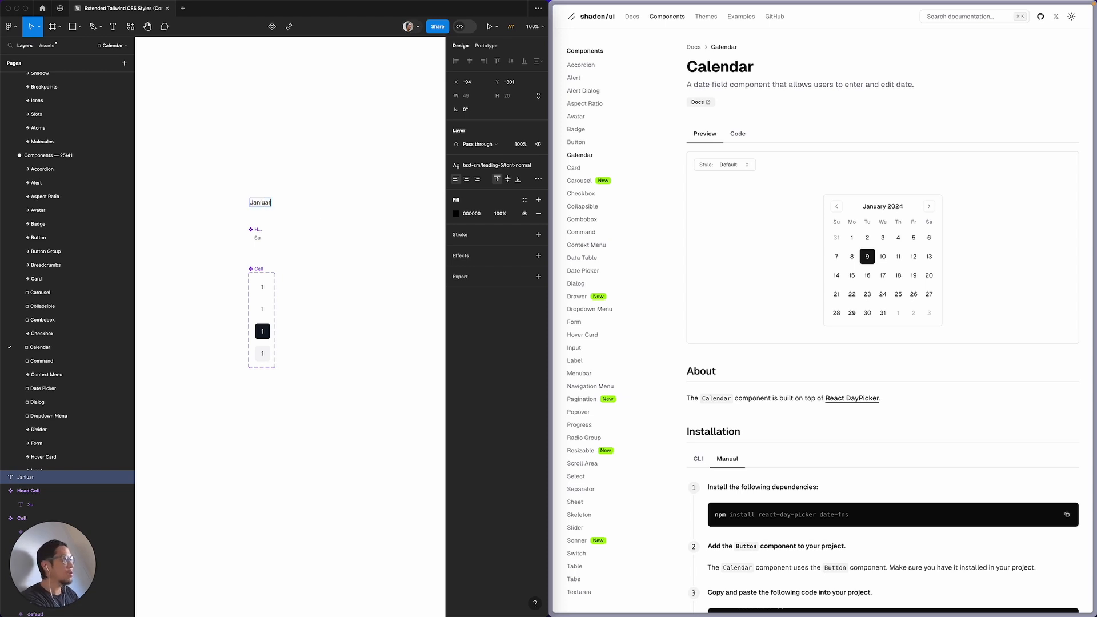
text(uary)
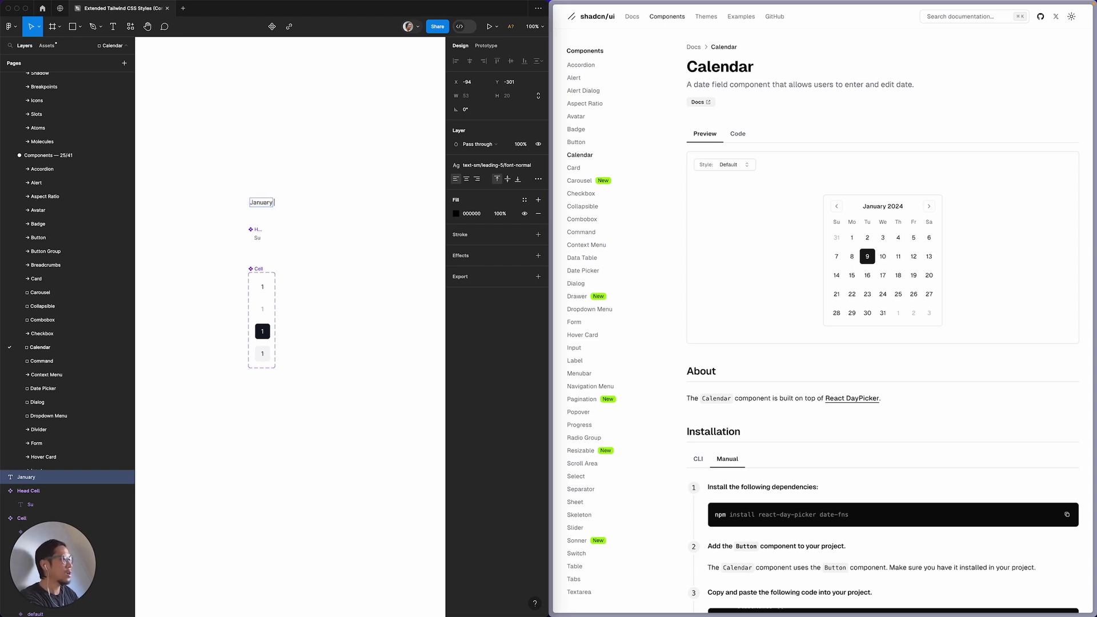
text( 2024)
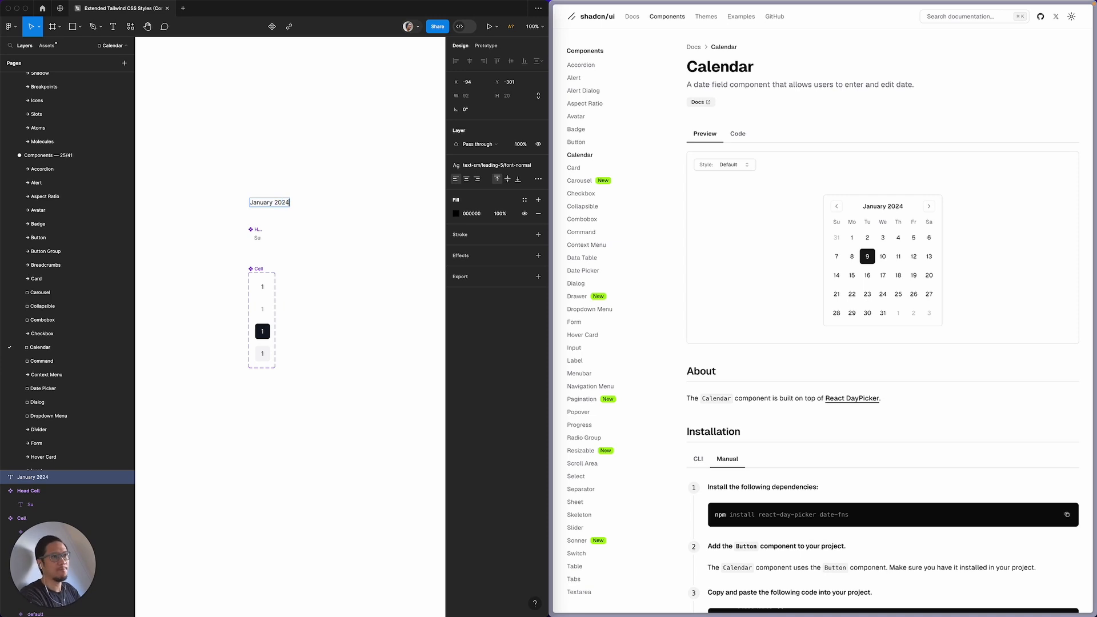
key(Escape)
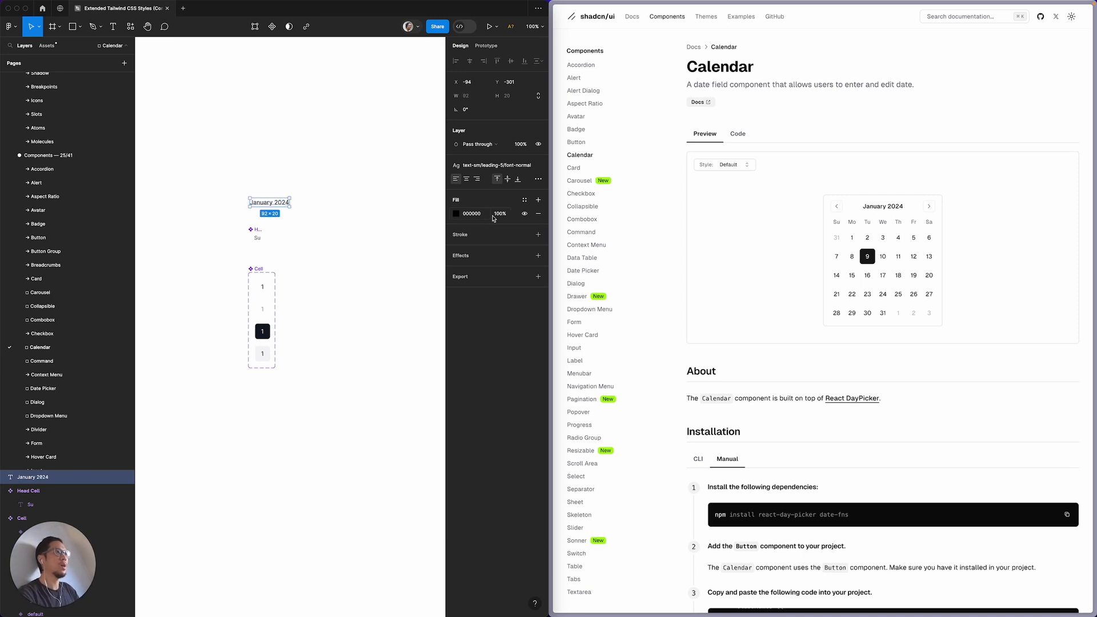
Step: Apply the text/gray-900 color and text-sm/leading-5/font-medium style to the "January 2024" text, and move it closer to the Head Cell
click(524, 201)
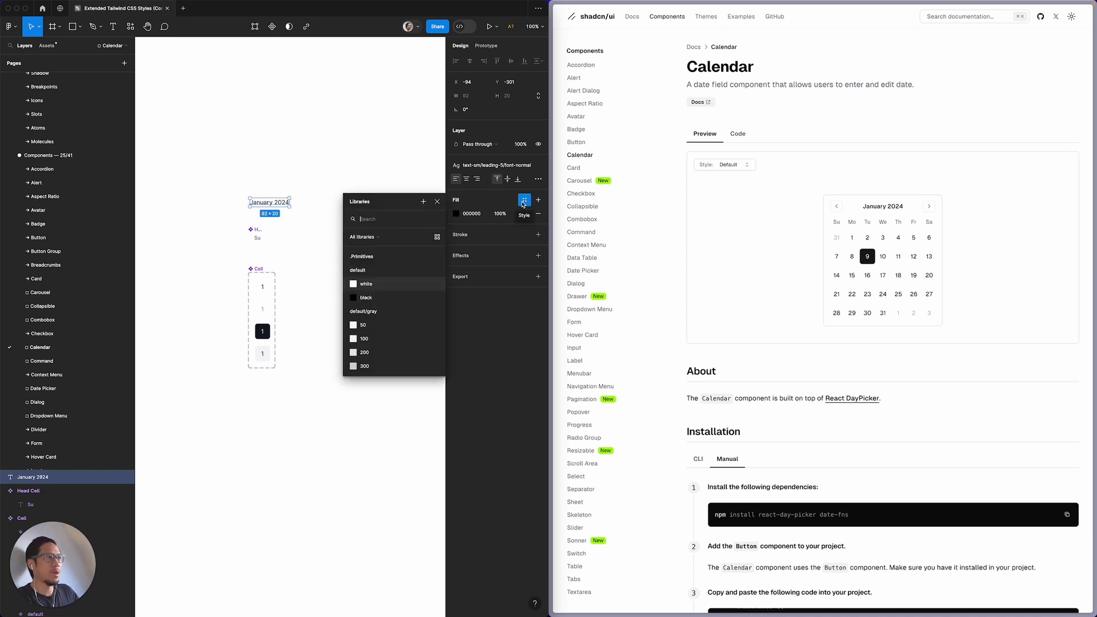
scroll(394, 320, down, 5)
click(382, 354)
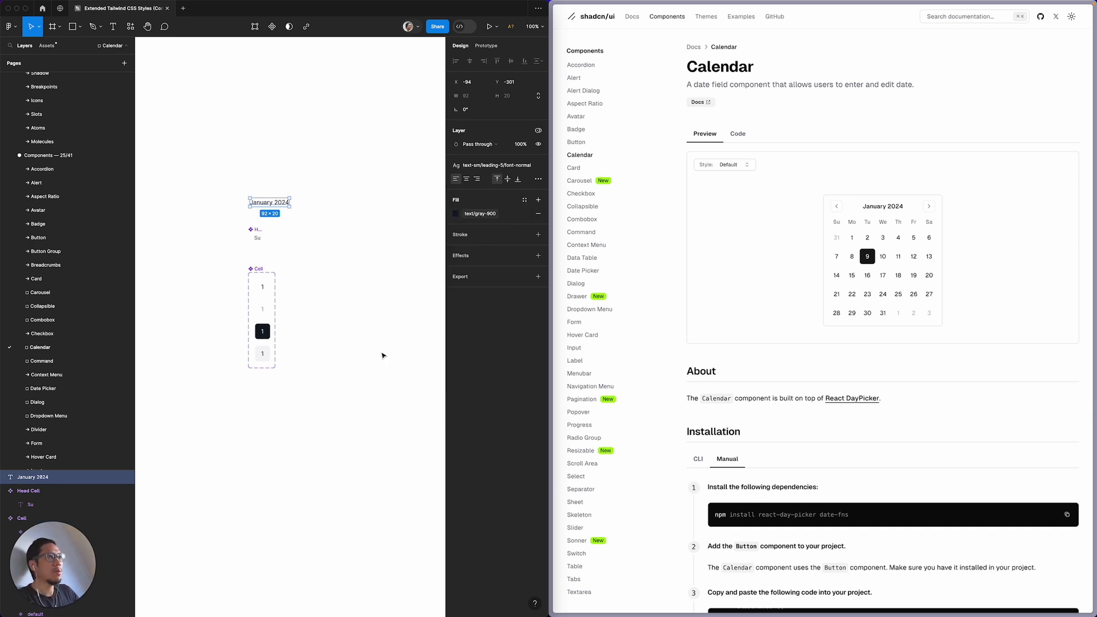
click(487, 168)
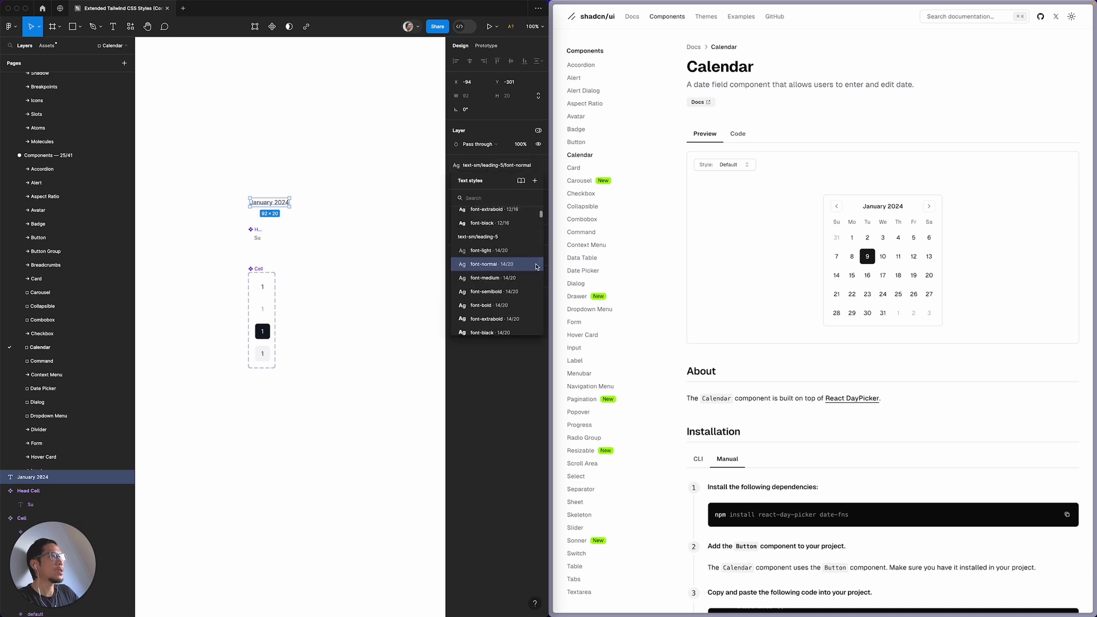
click(502, 278)
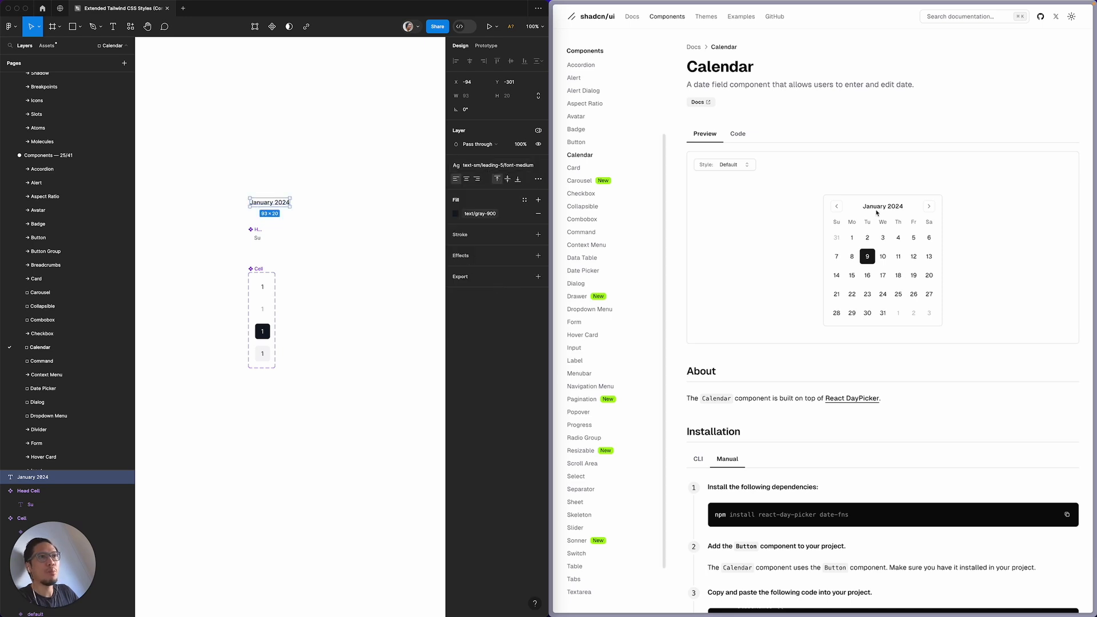
click(338, 191)
drag(284, 203, 285, 210)
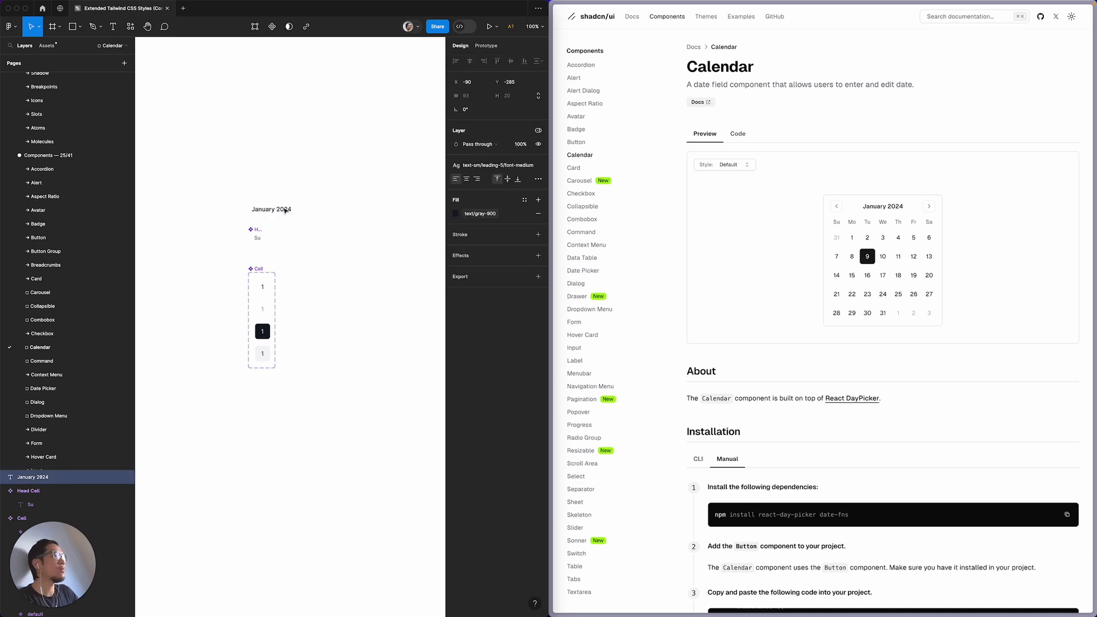
click(334, 236)
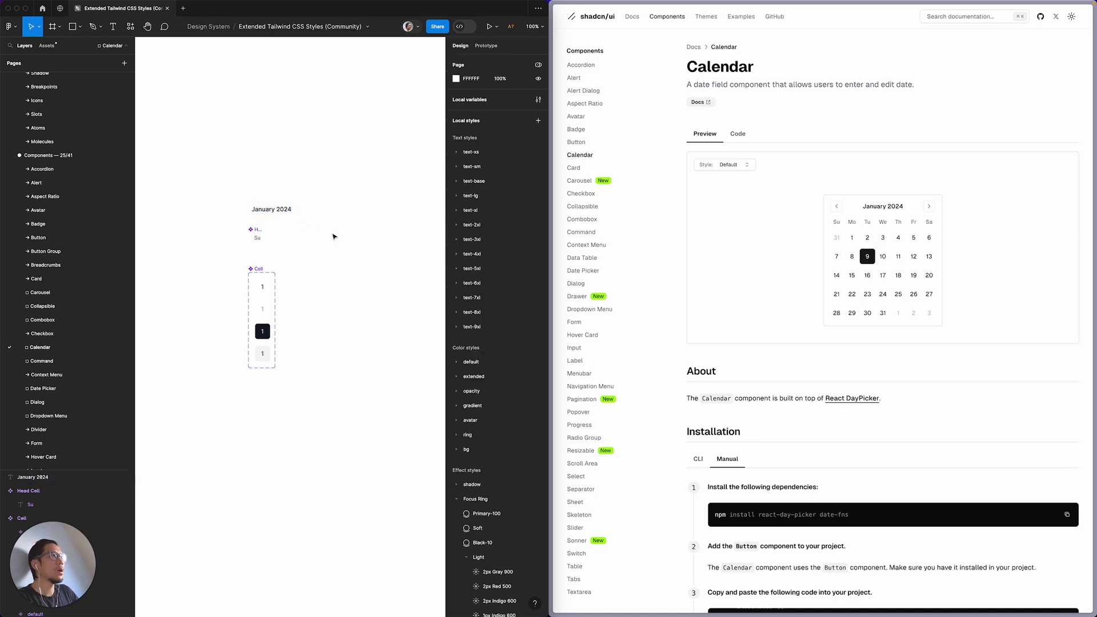
click(800, 191)
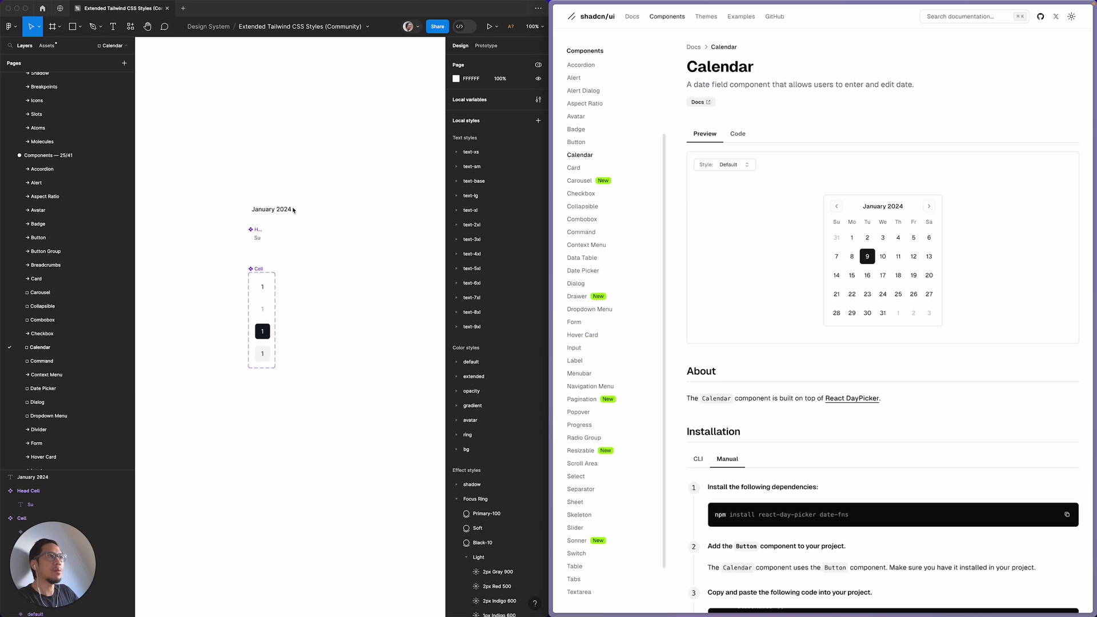
Step: Wrap the "January 2024" text in an auto layout frame named "Caption" and turn it into a component
click(274, 209)
key(shift+a)
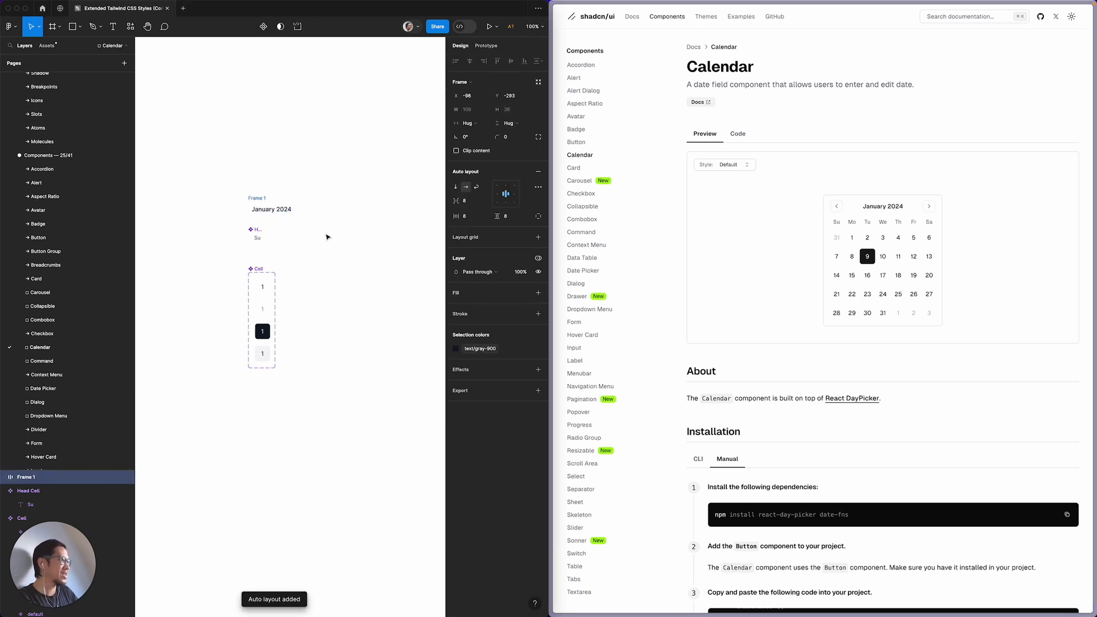
double_click(31, 479)
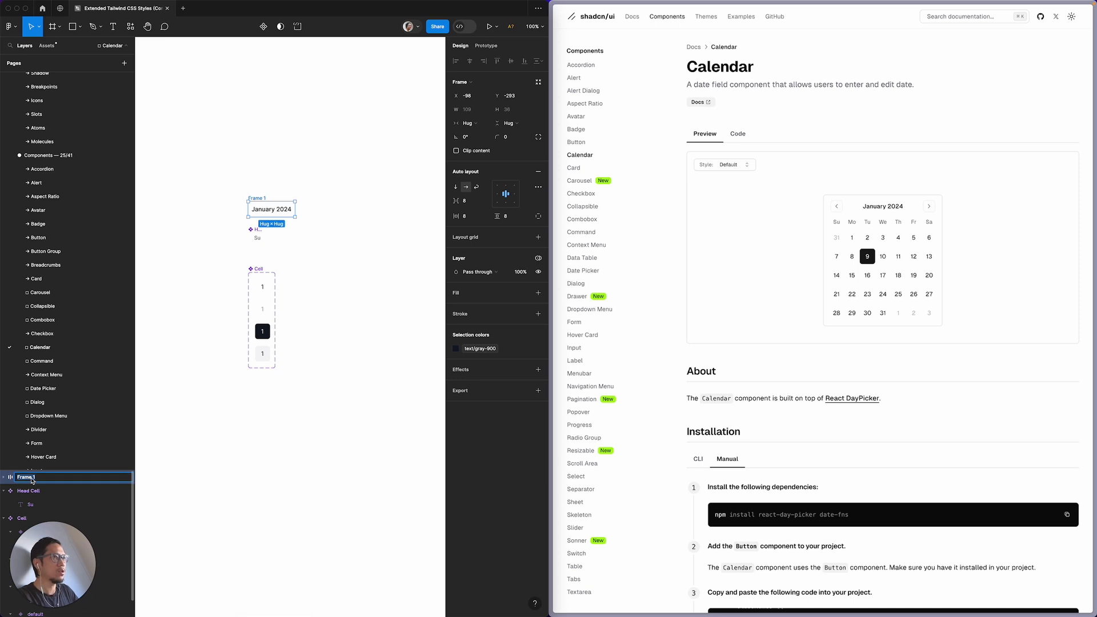
text(Caption)
key(Return)
key(alt+super+k)
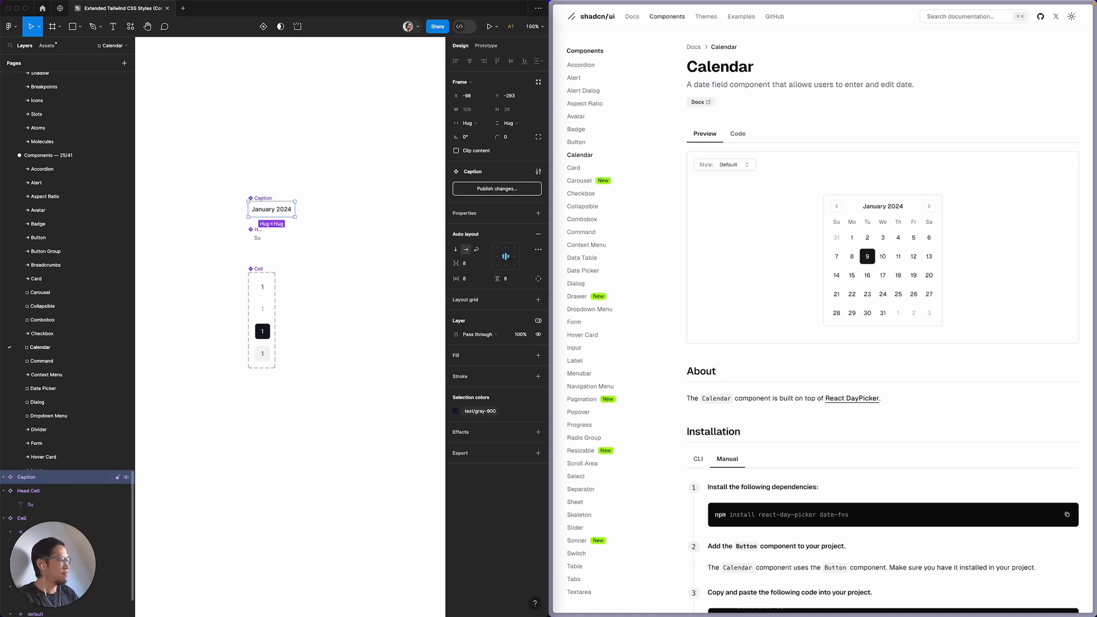
Step: Create a component property named "Text" for the "January 2024" label inside the Caption component
key(Return)
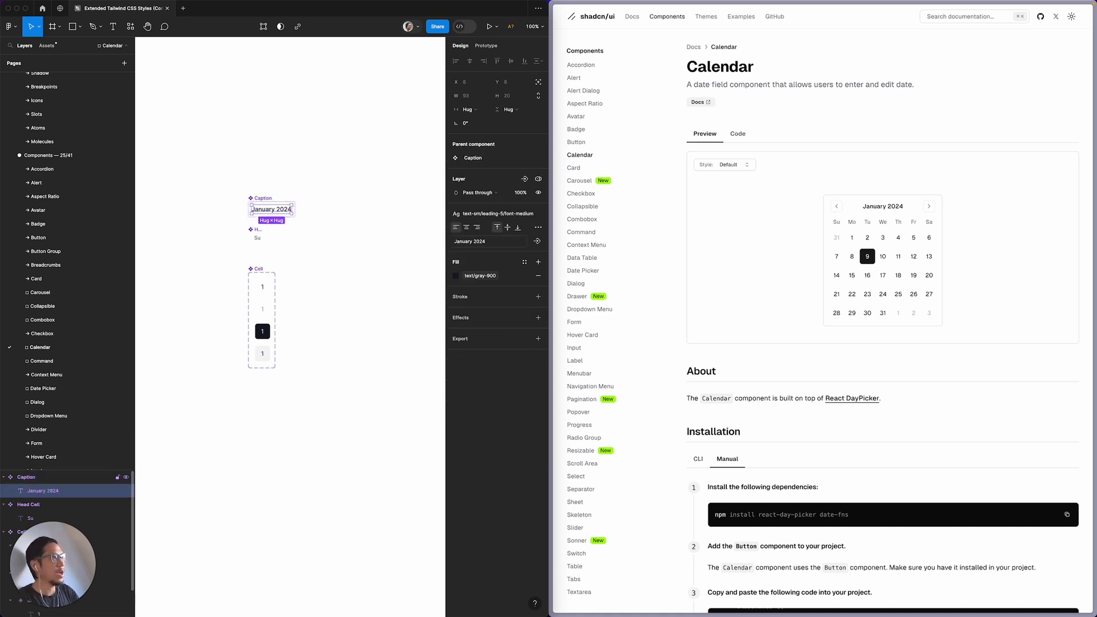
click(537, 241)
click(315, 292)
click(273, 175)
Step: Set the Caption component's horizontal and vertical padding to 0
click(259, 199)
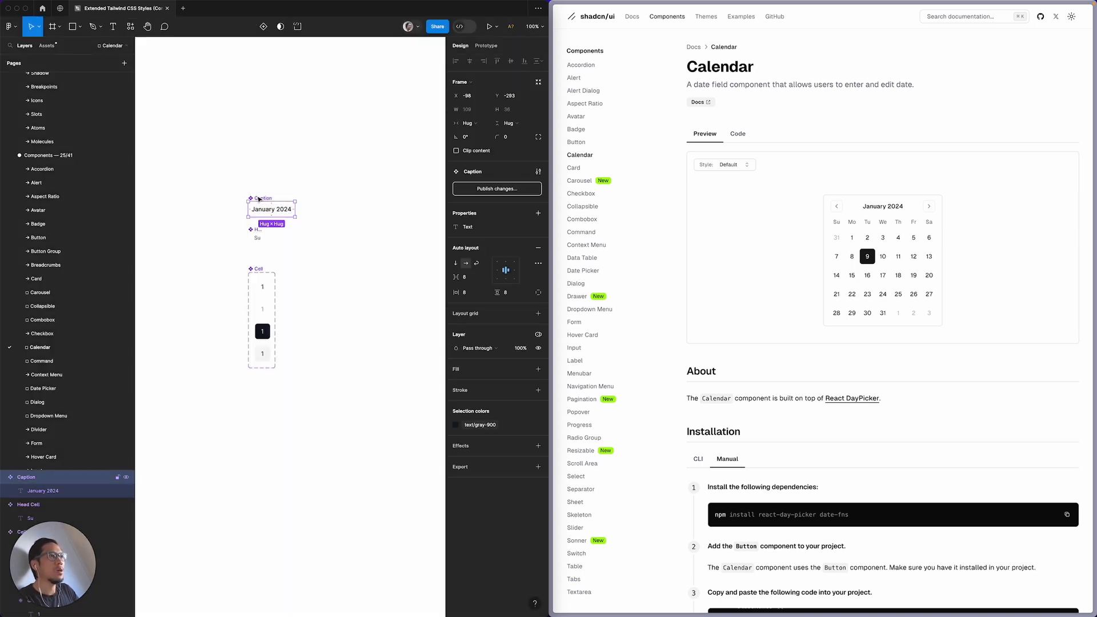
click(470, 294)
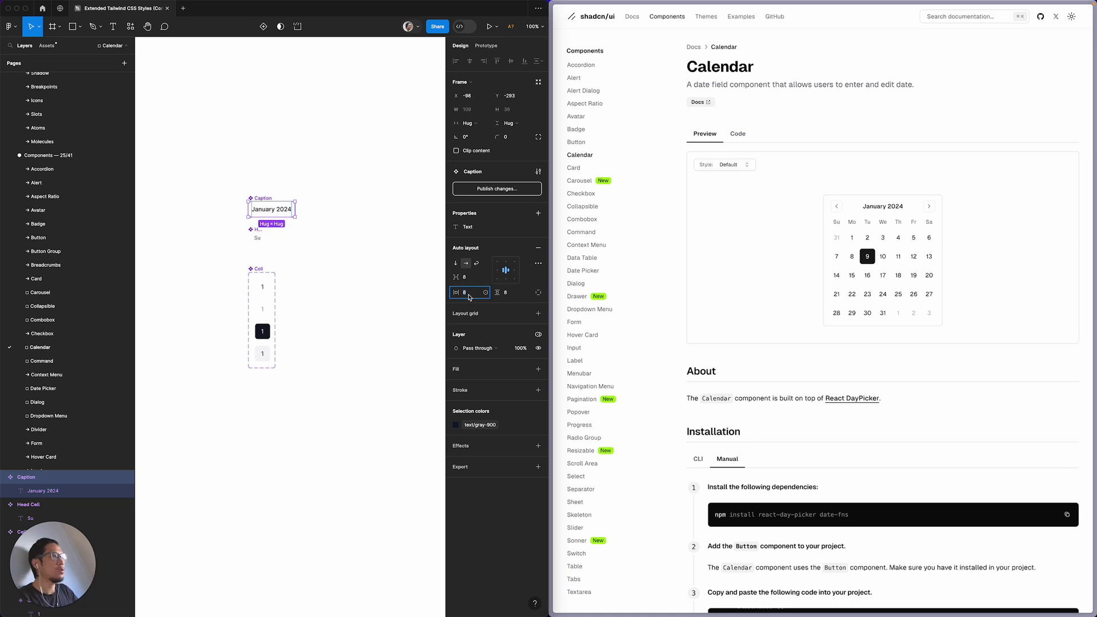
text(0)
key(Return)
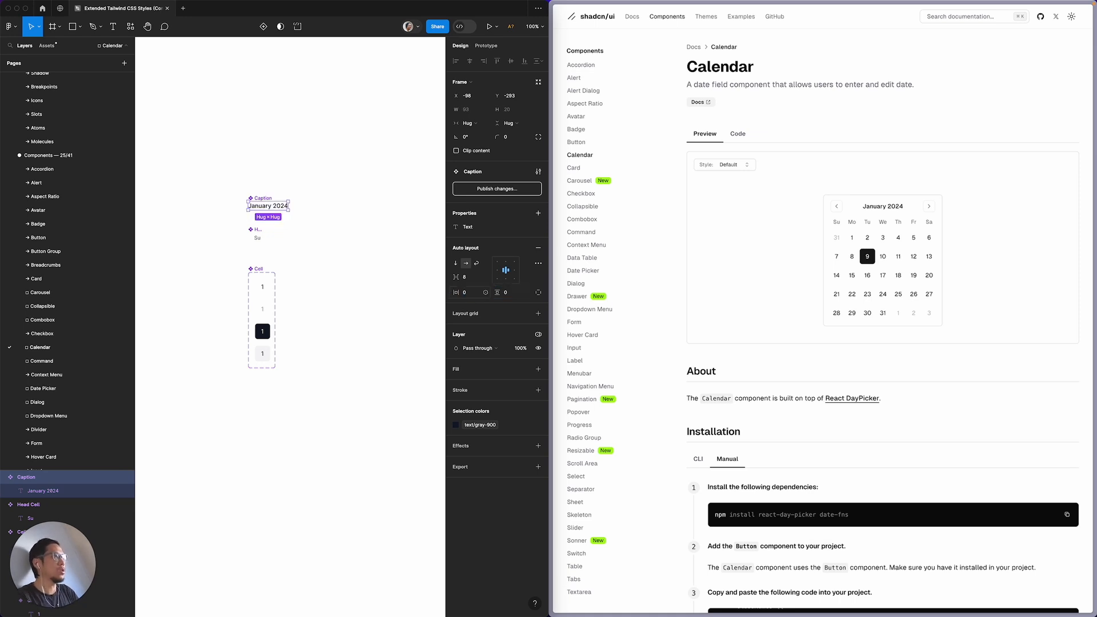
click(324, 202)
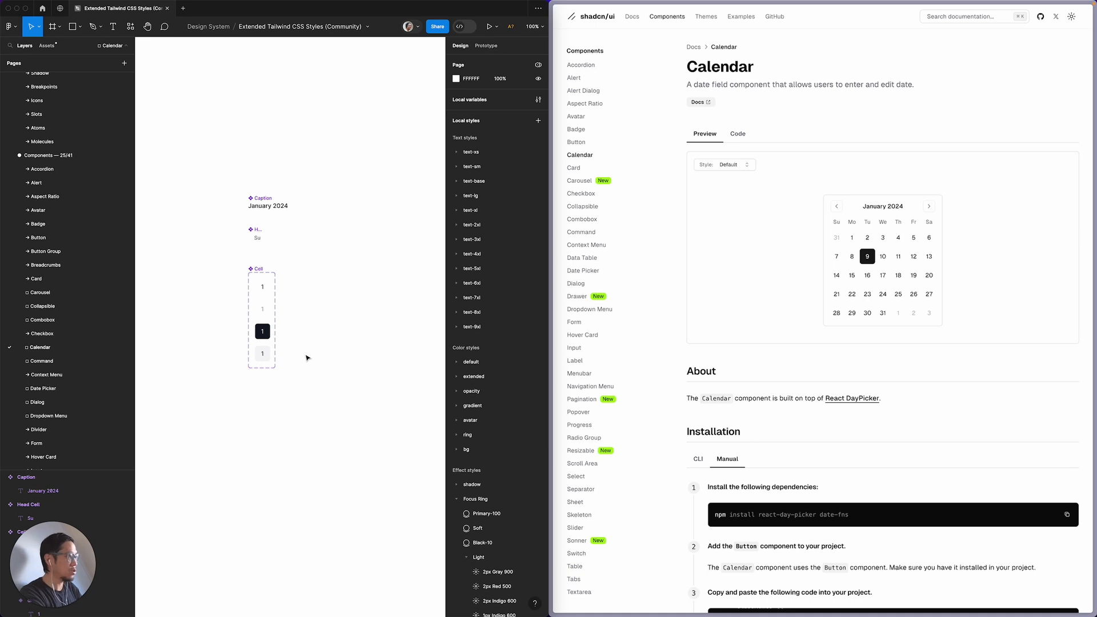
Step: Insert an instance of the local "button icon - xs" component on the canvas beside the Head Cell and Cell components
key(shift+i)
text(button)
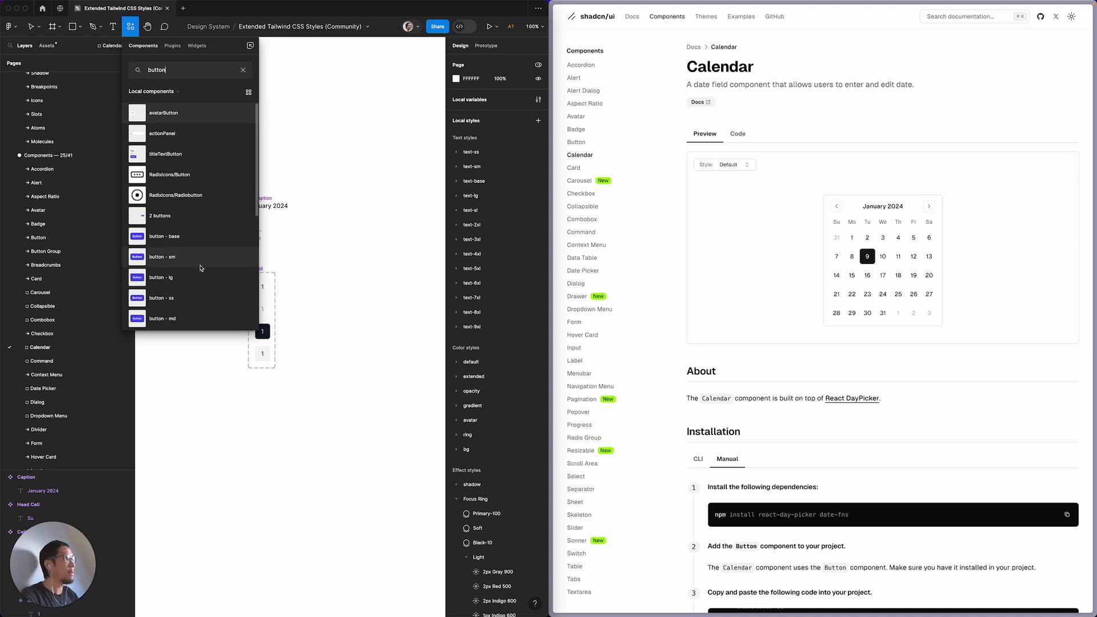
scroll(201, 268, down, 3)
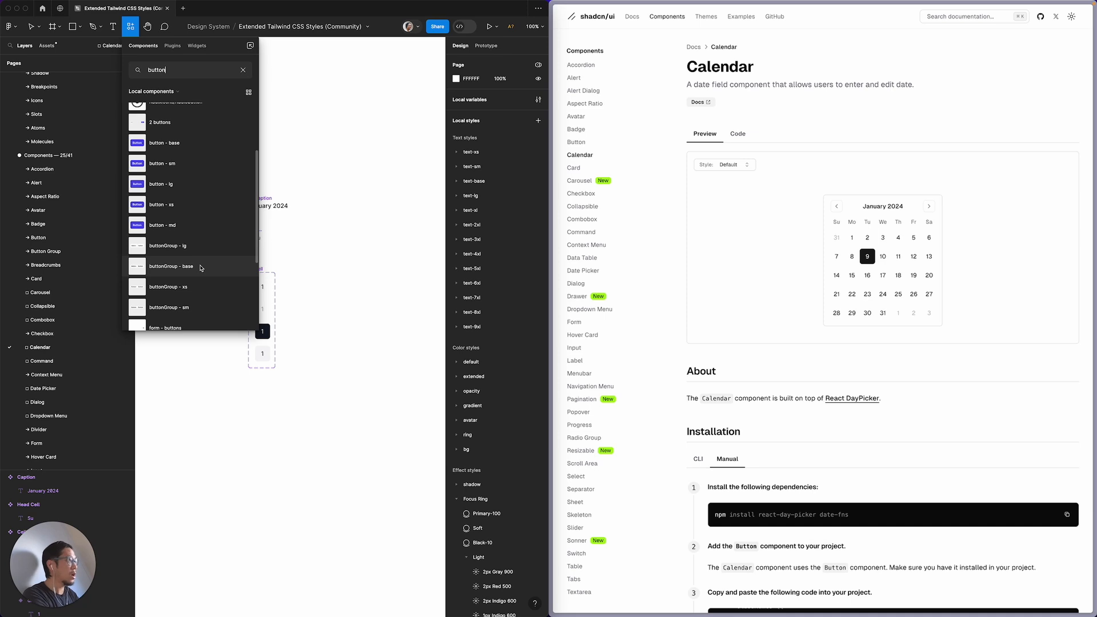
text(icom)
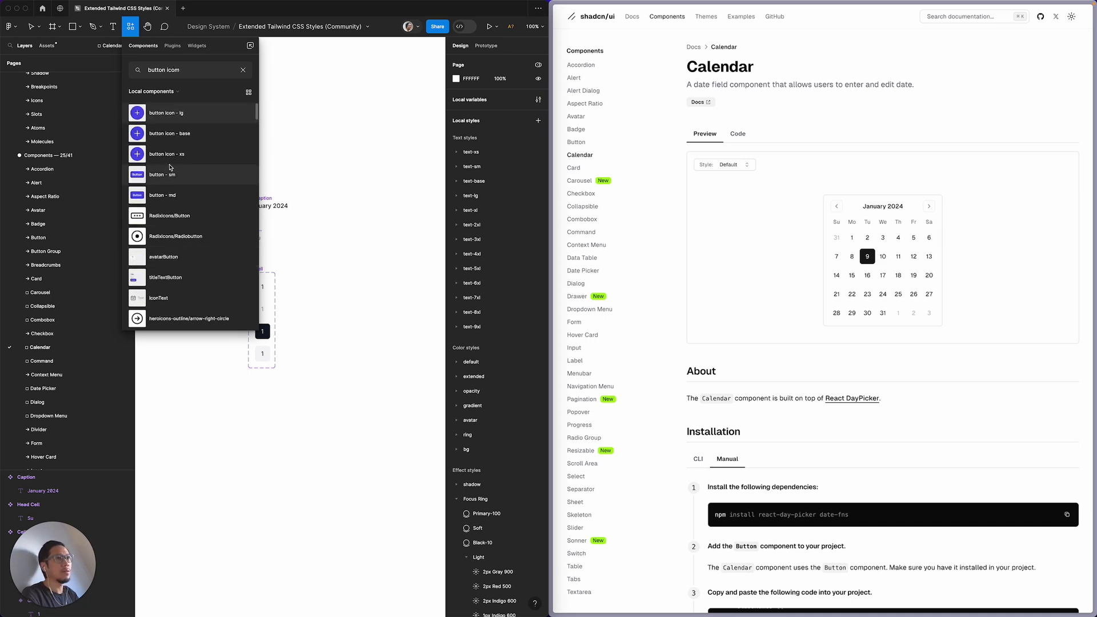
drag(178, 162, 313, 260)
Step: Set the icon button instance's type to secondary and its corner radius to 8
click(513, 189)
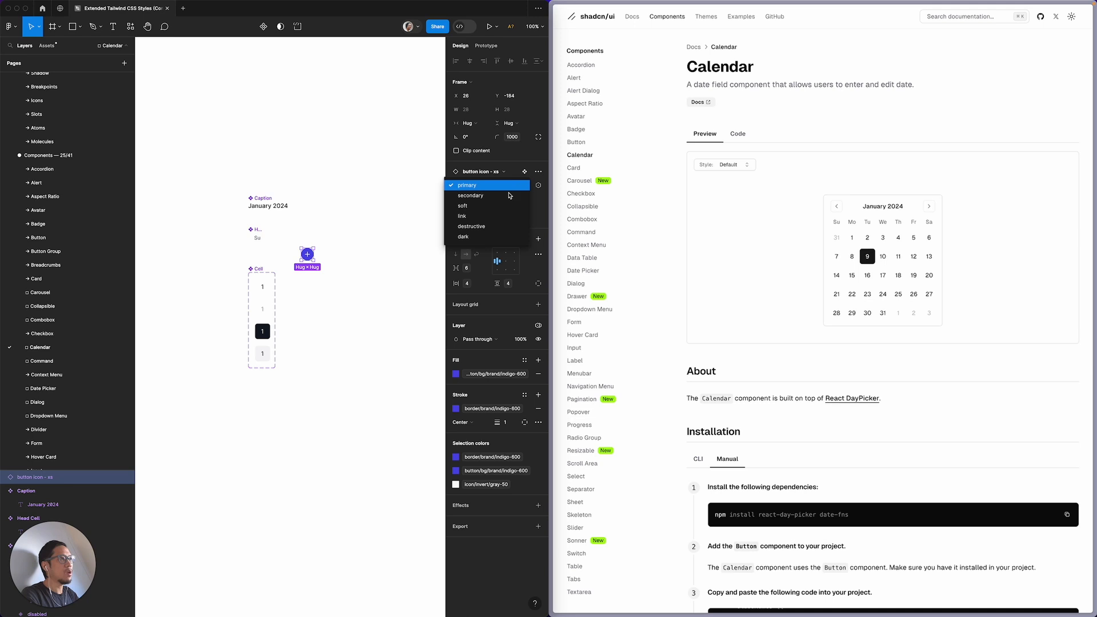
key(Escape)
click(382, 257)
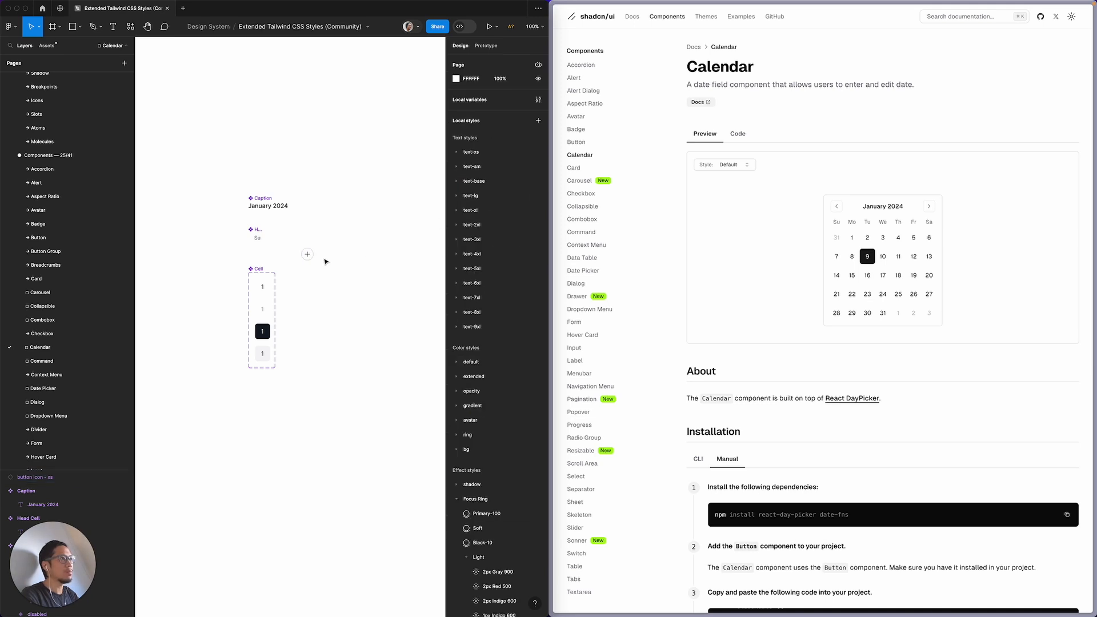
click(308, 254)
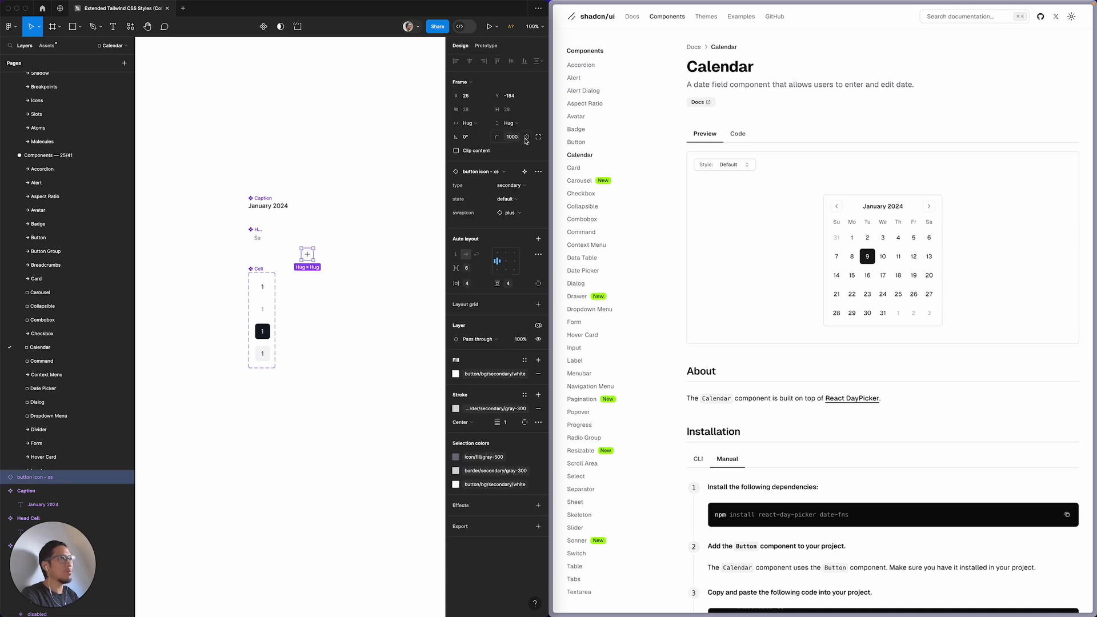
click(527, 138)
key(Escape)
click(373, 251)
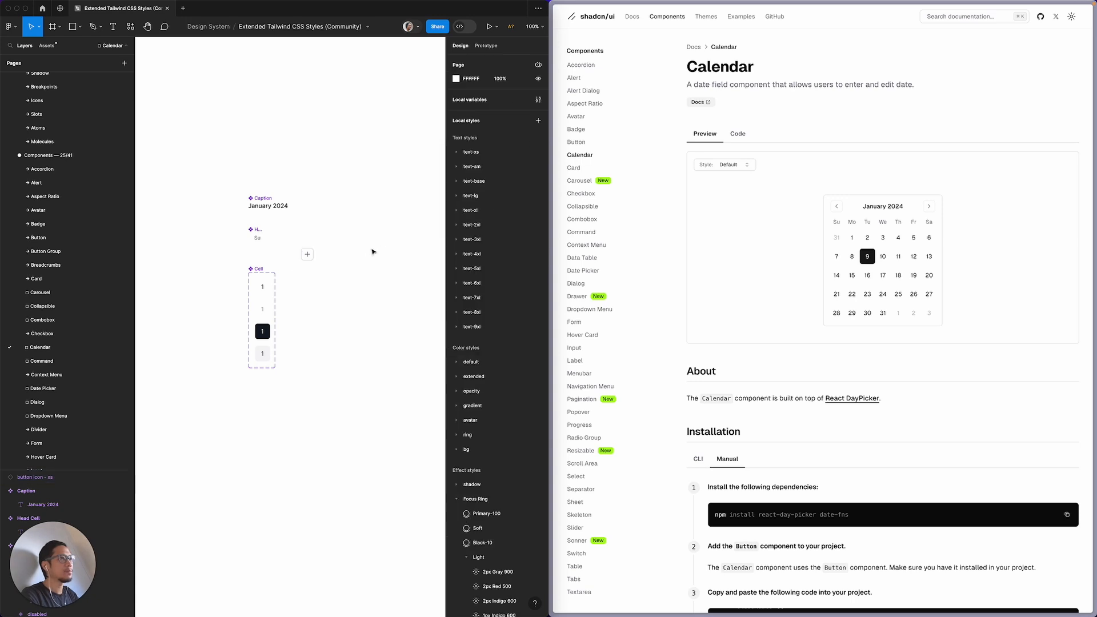
Step: Swap the button's plus icon for heroicons-mini/chevron-left
click(308, 254)
click(509, 213)
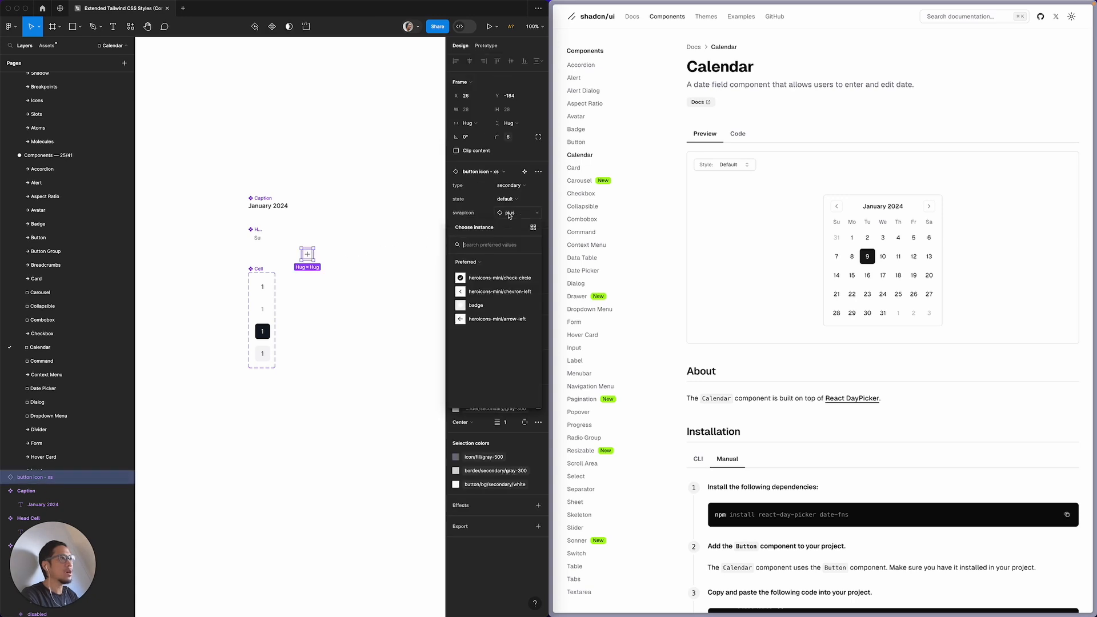
click(500, 292)
click(383, 294)
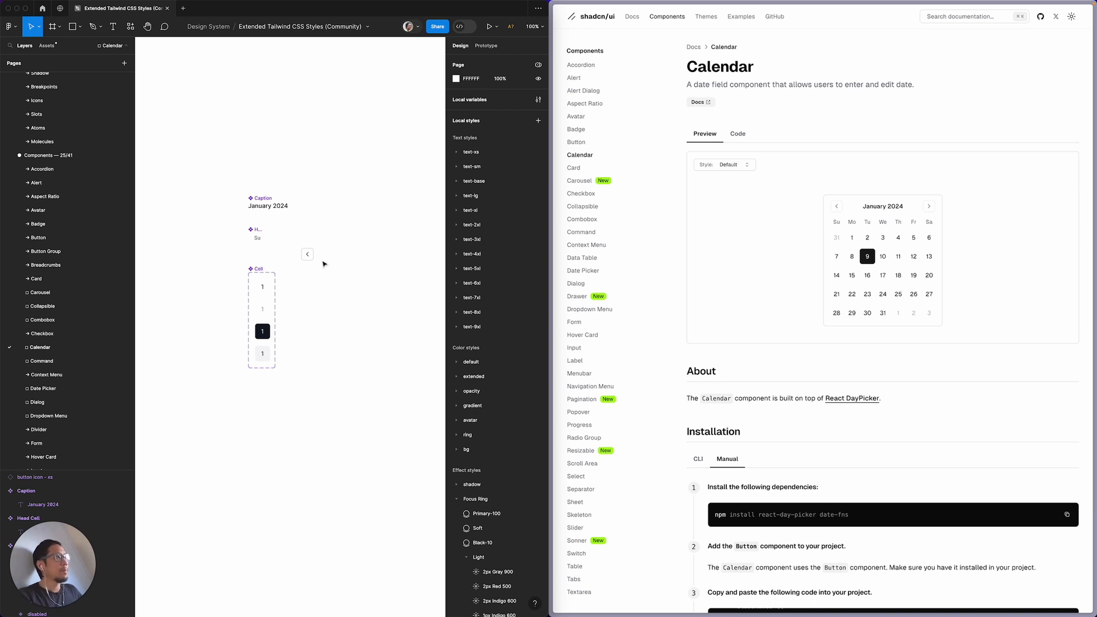
click(302, 253)
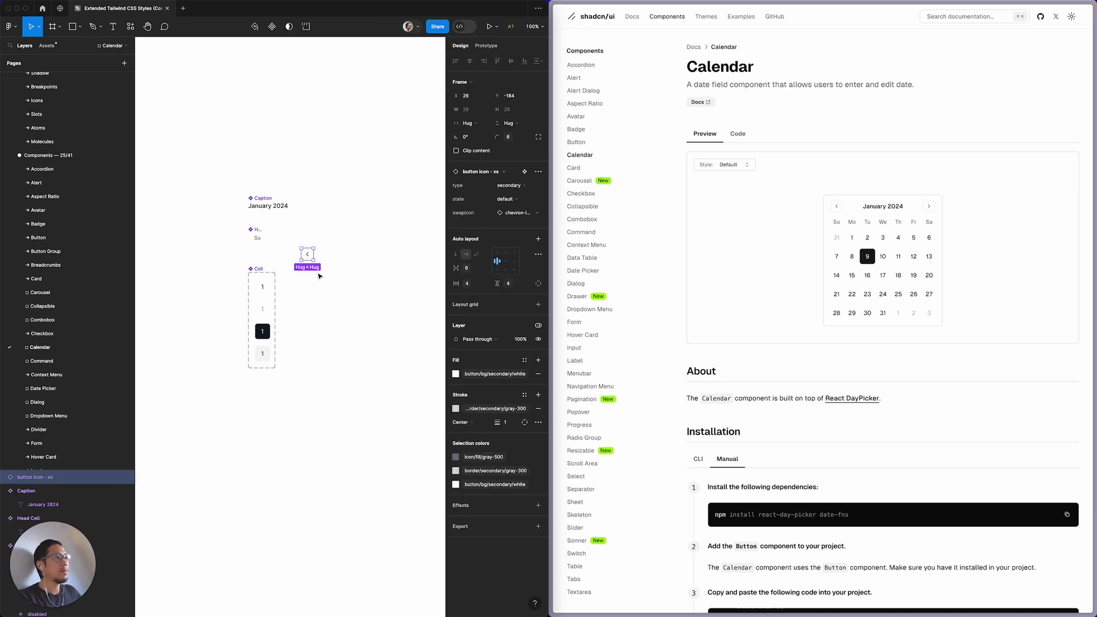
Step: Duplicate the chevron-left icon button beside the original and swap the copy's icon for heroicons-mini/chevron-right
drag(309, 256, 340, 258)
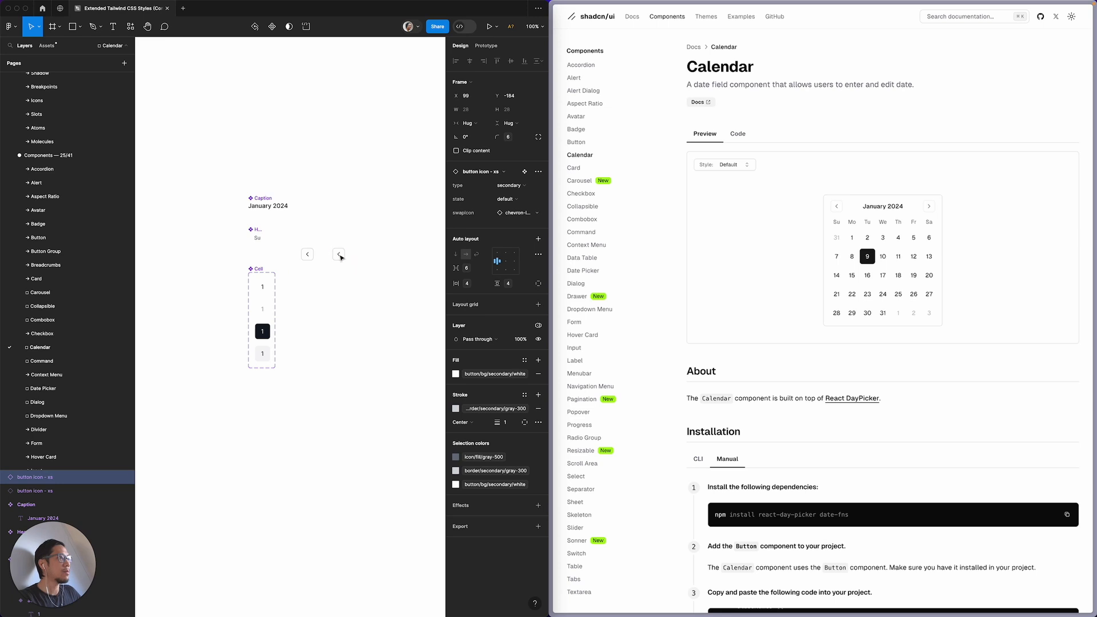
click(513, 215)
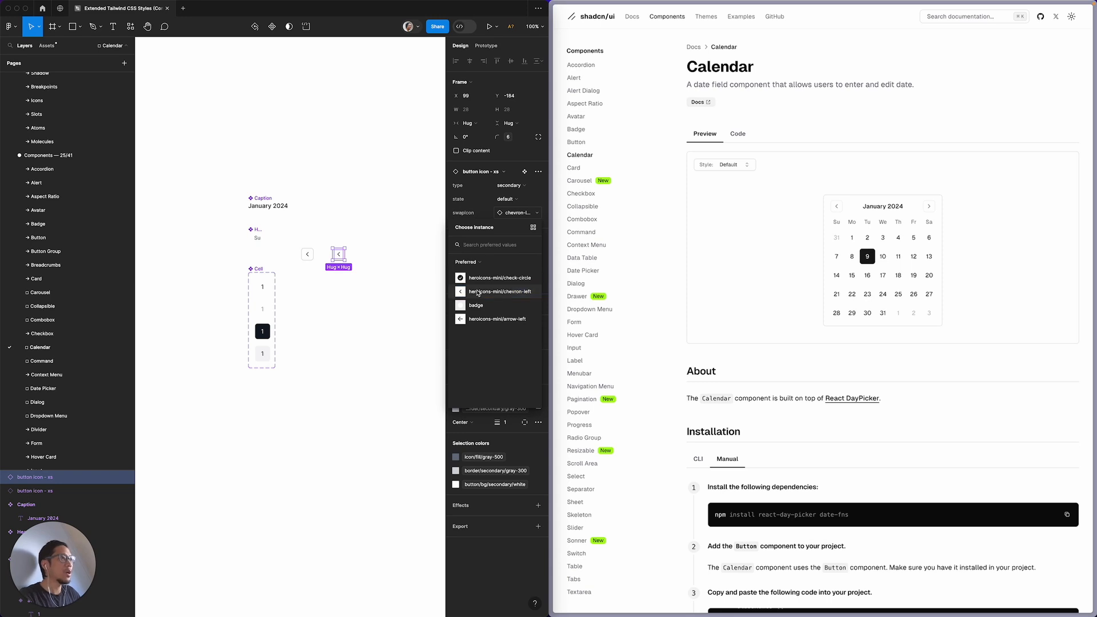
click(480, 263)
click(481, 279)
click(480, 246)
text(chevron)
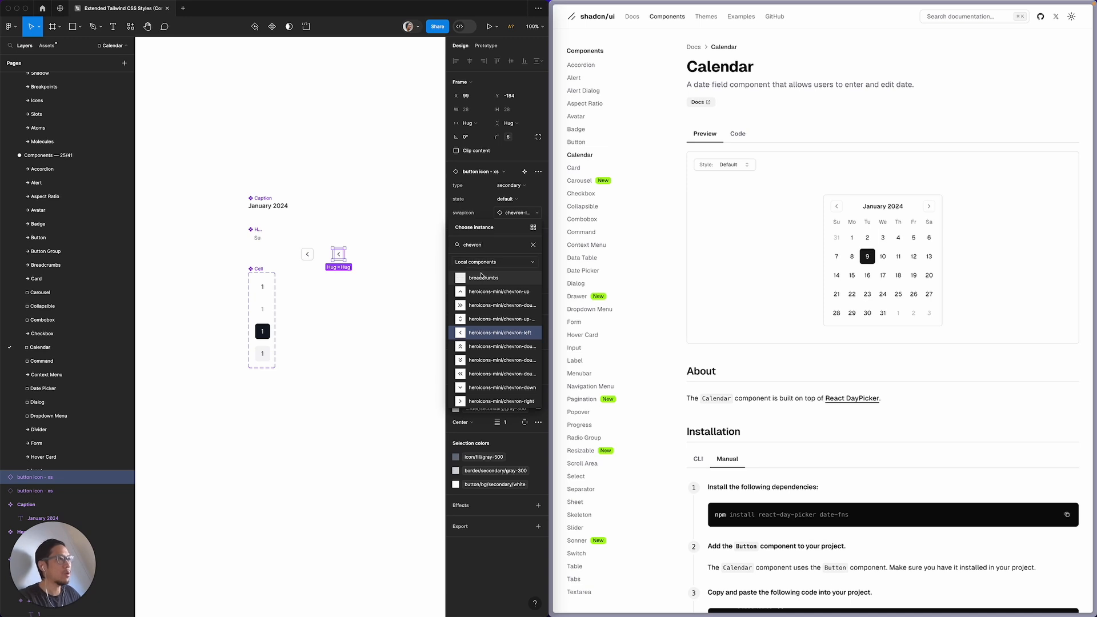
scroll(503, 395, down, 1)
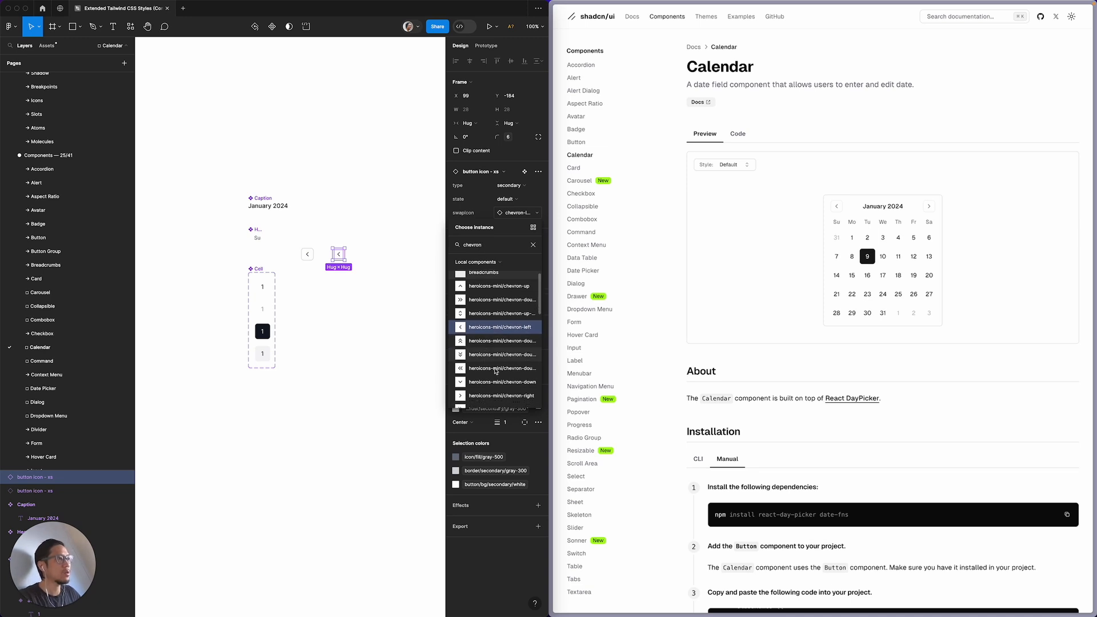
click(503, 400)
click(403, 366)
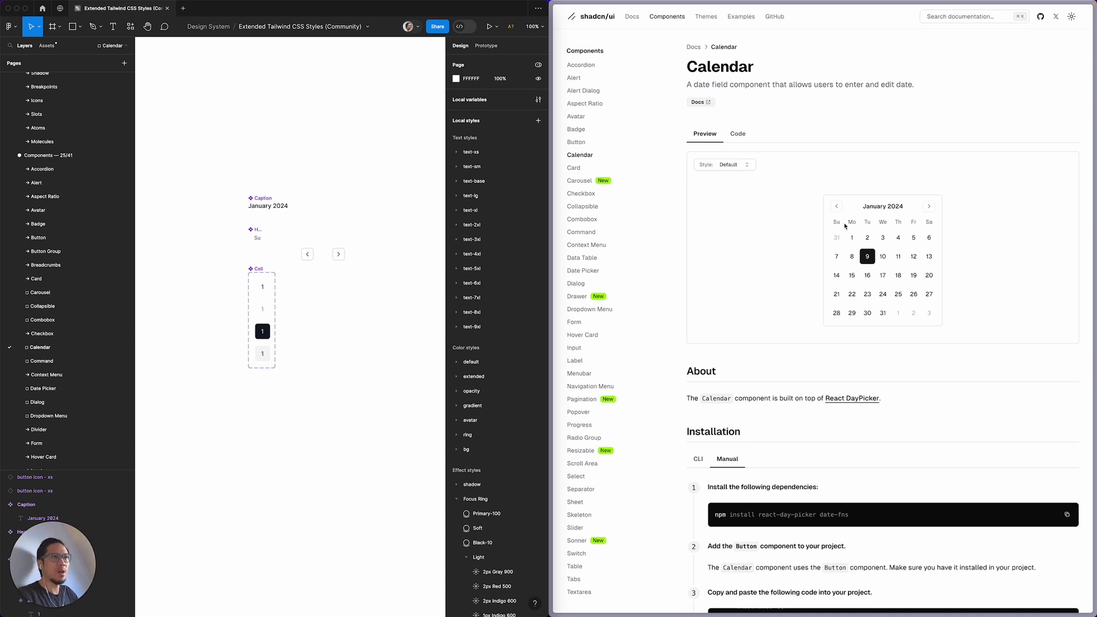
Step: Place an instance of the Head Cell component on the empty canvas beside the Cell component set
click(258, 237)
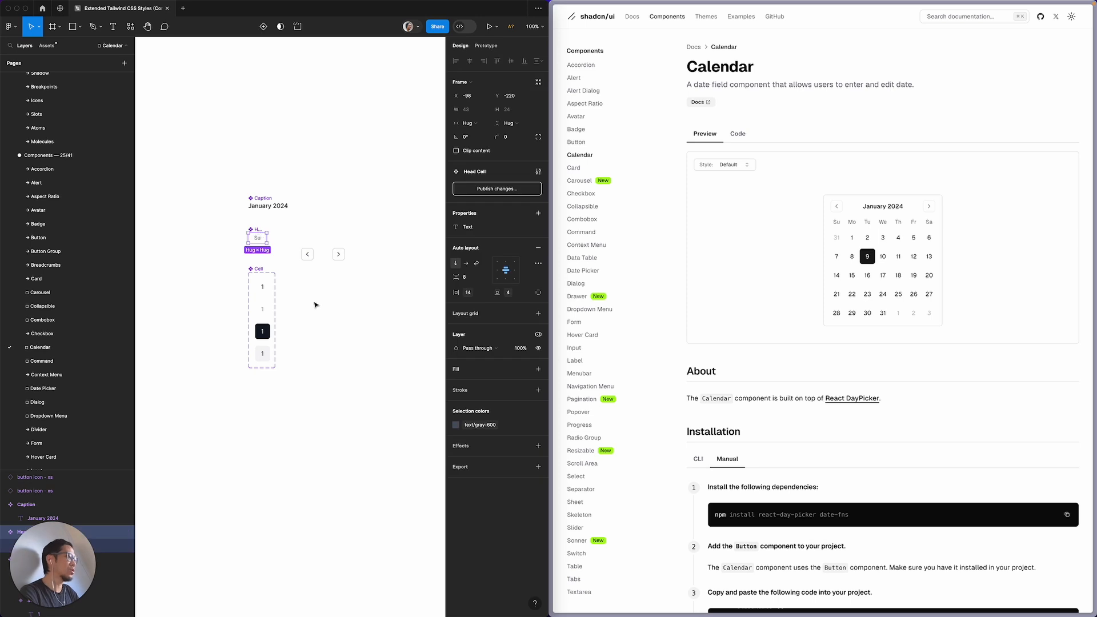
key(super+d)
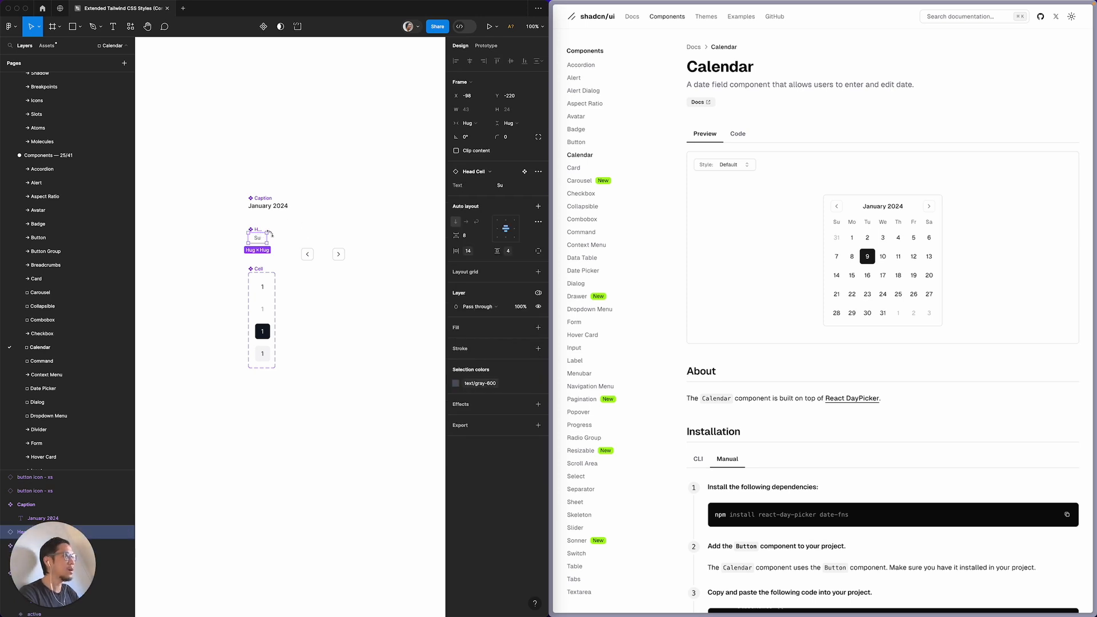
drag(261, 242, 335, 343)
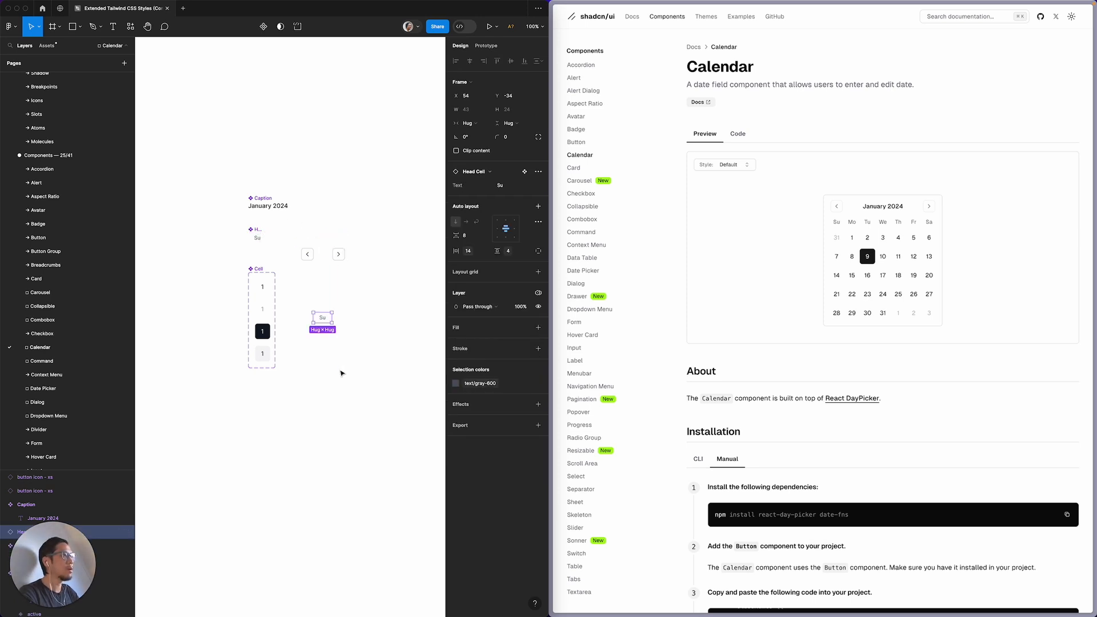
scroll(343, 392, right, 2)
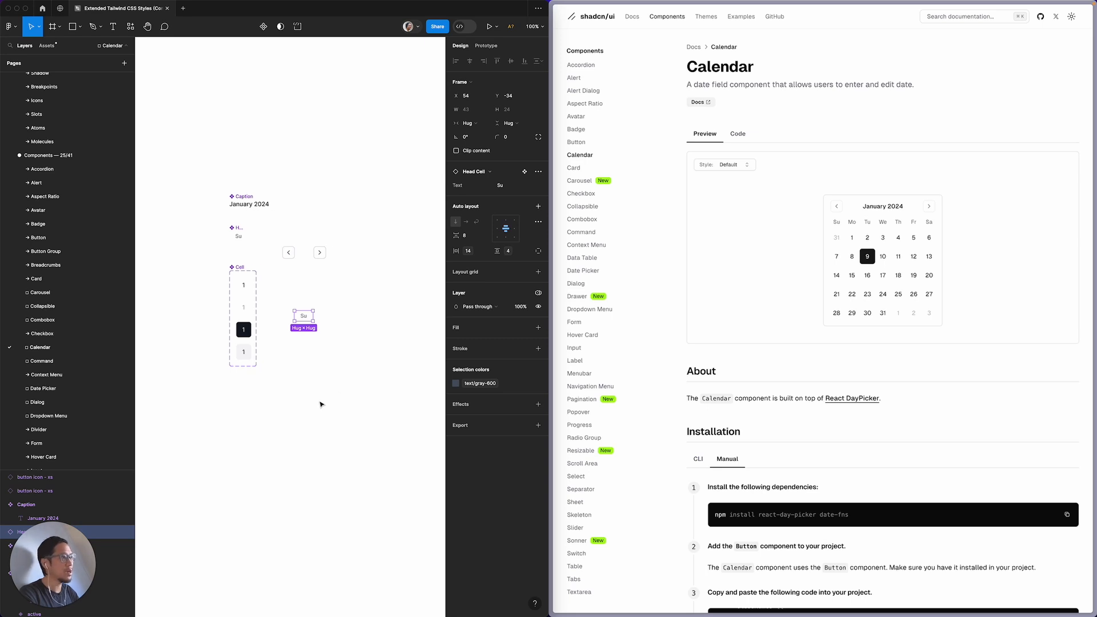
scroll(320, 404, right, 2)
Step: Duplicate the Head Cell instance three times
key(super+d)
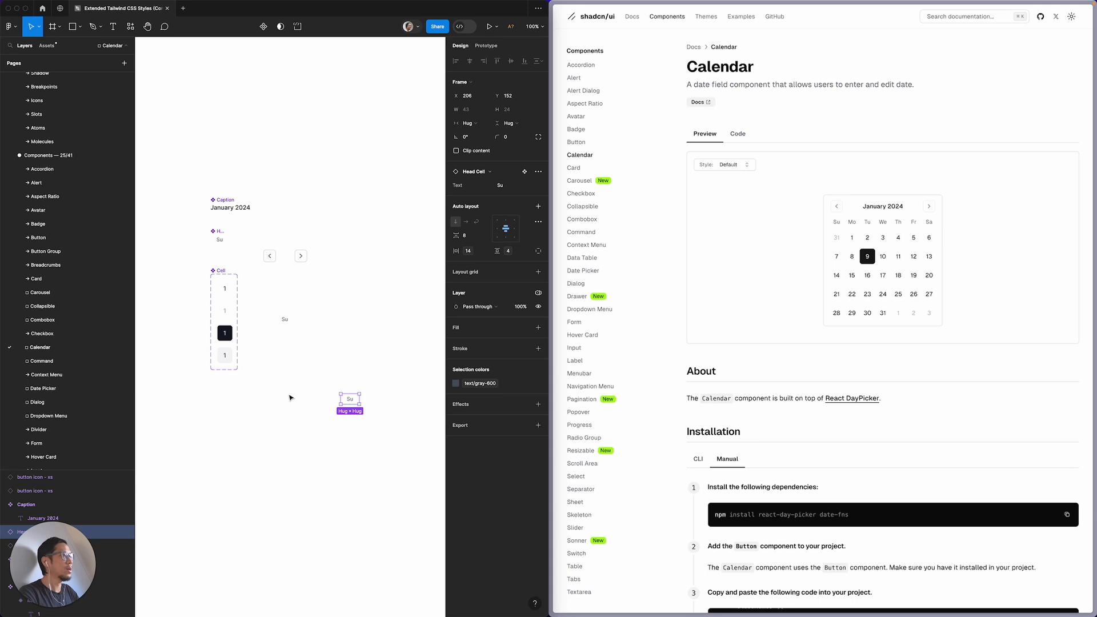
key(super+d)
scroll(290, 398, down, 2)
scroll(291, 398, right, 2)
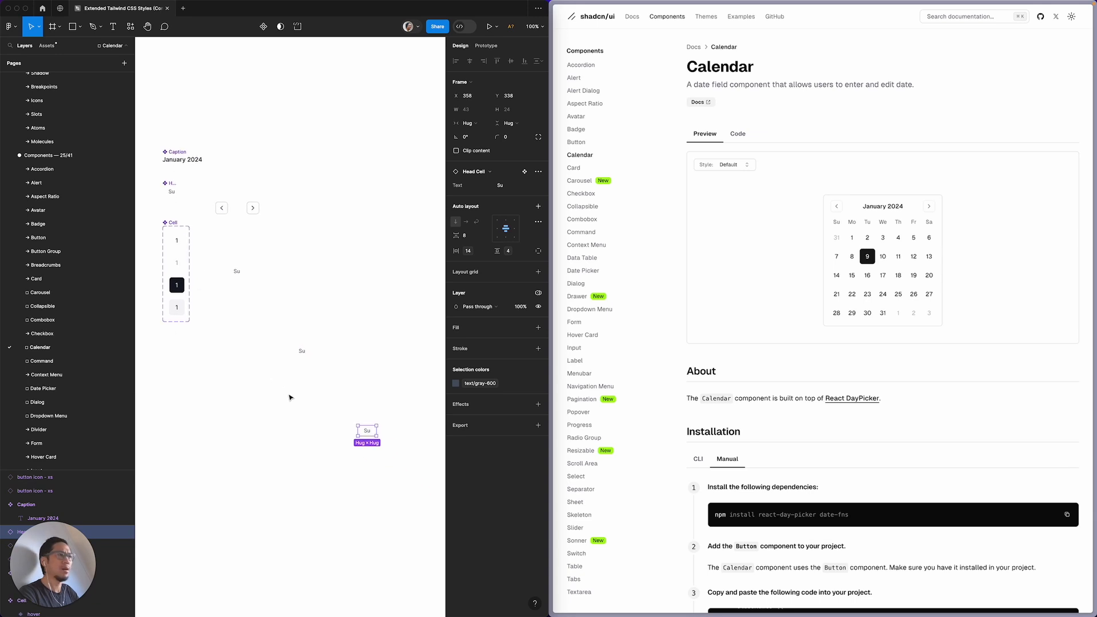
key(super+d)
scroll(255, 408, right, 1)
key(minus)
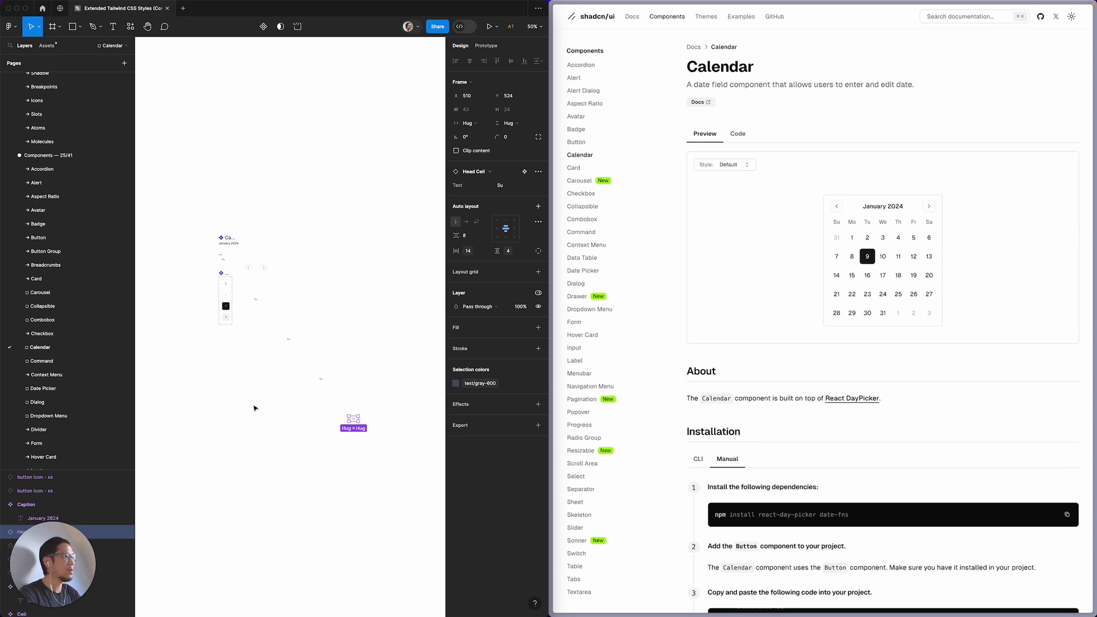
Step: Wrap the four Head Cell instances in a horizontal auto layout frame with a gap of 0
drag(393, 453, 248, 284)
key(shift+a)
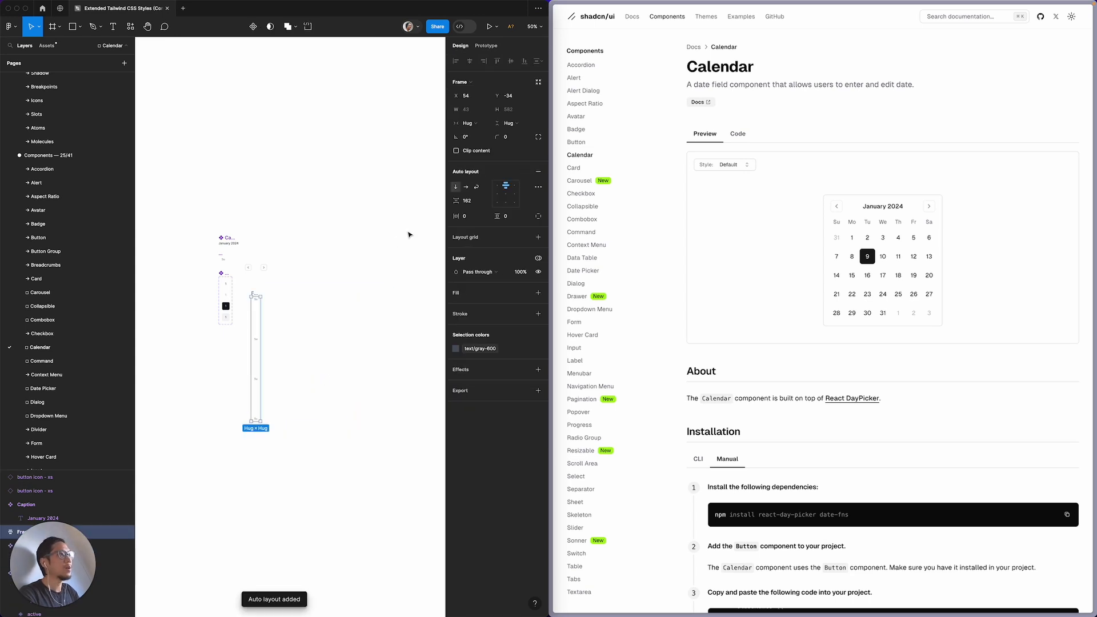
click(466, 186)
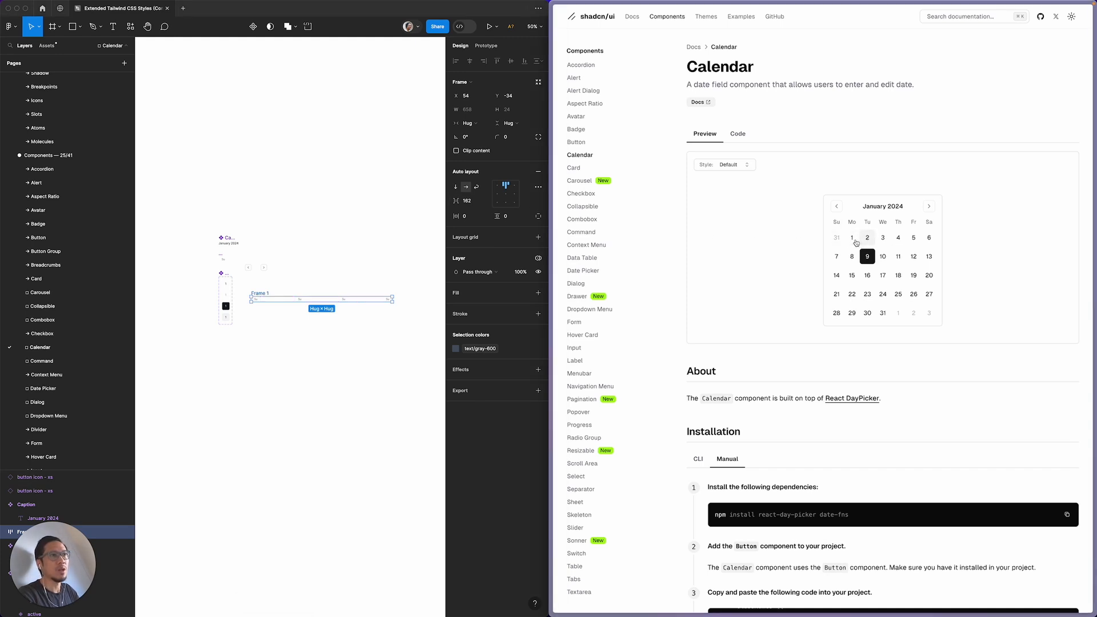
click(474, 201)
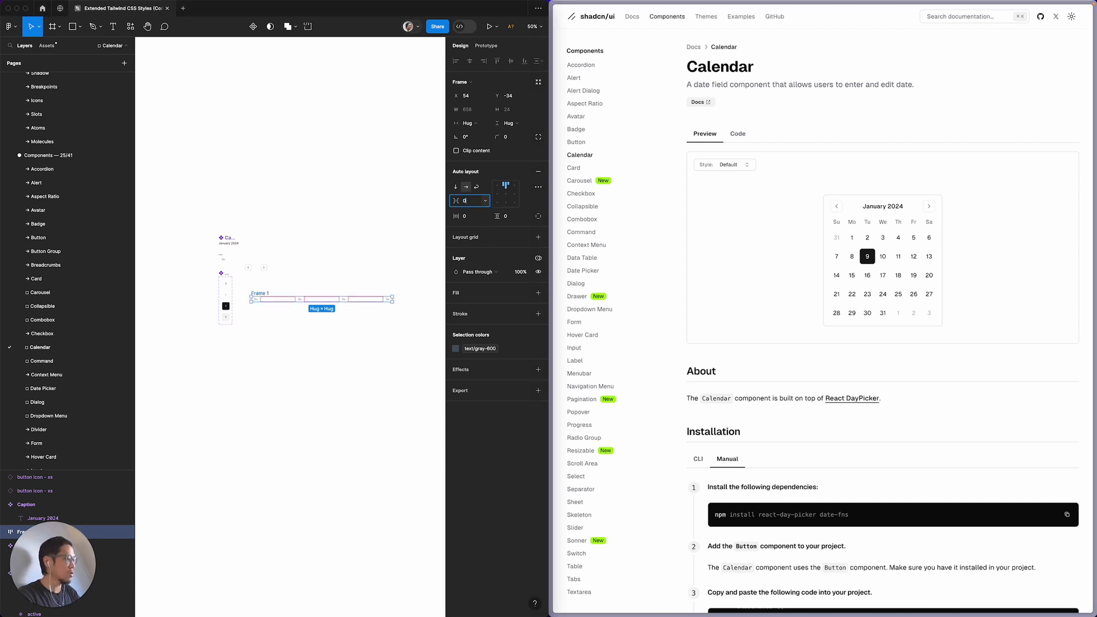
text(0)
key(Return)
click(289, 349)
key(shift+0)
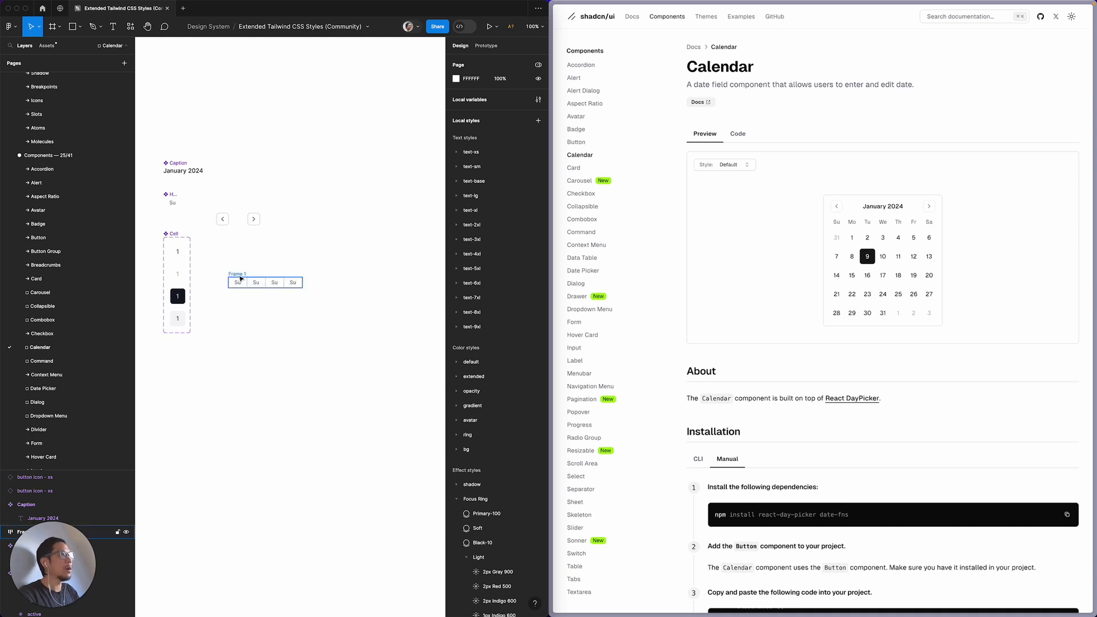
Step: Duplicate the last Head Cell in the frame three times to make a row of seven
double_click(292, 283)
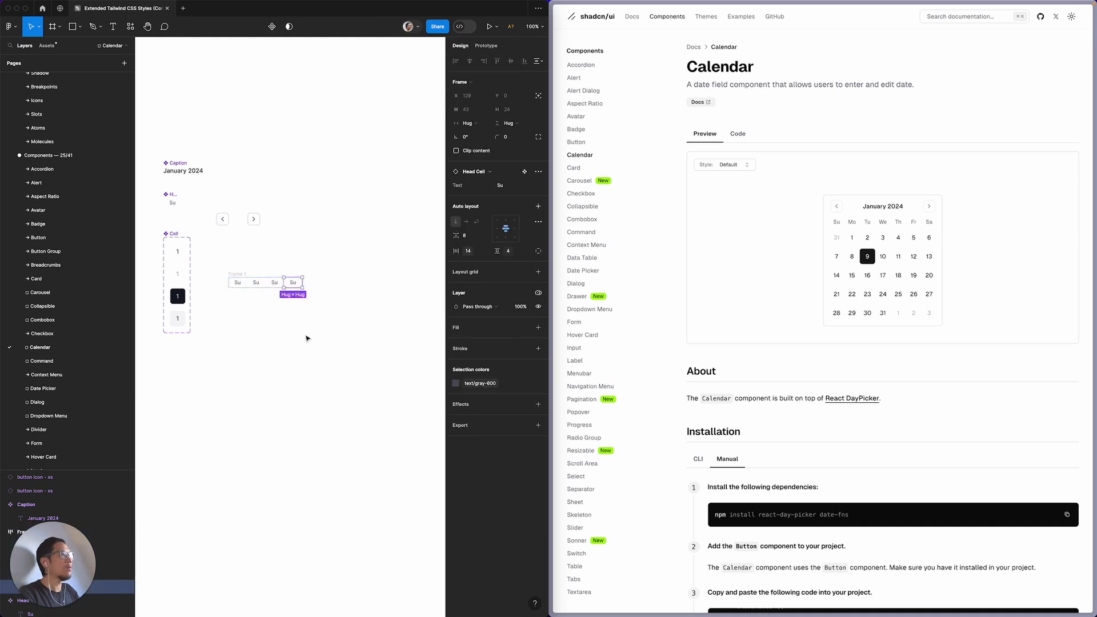
key(super+d)
key(super+d)
key(super+d)
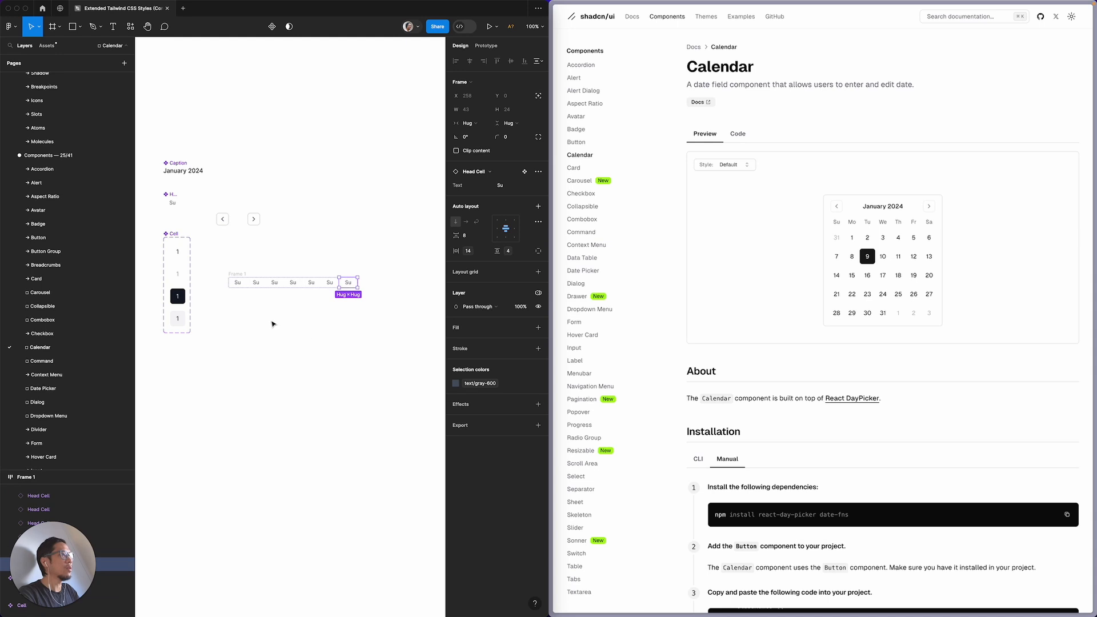
click(257, 283)
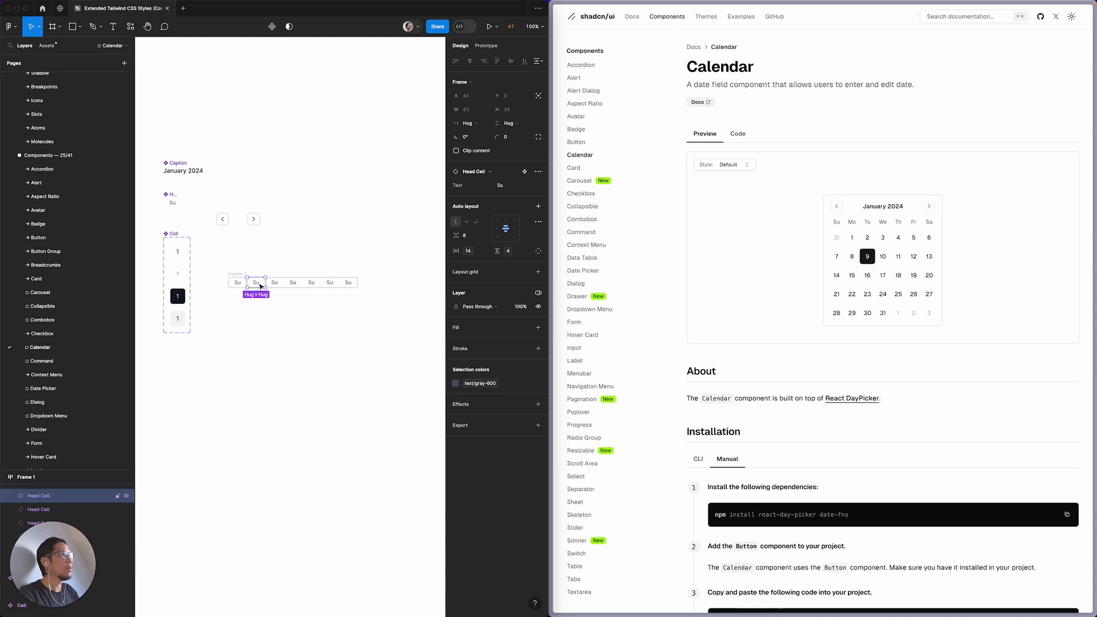
click(239, 327)
scroll(252, 303, left, 3)
Step: Rename the frame of seven Head Cells as Head Row and turn it into a component
click(267, 278)
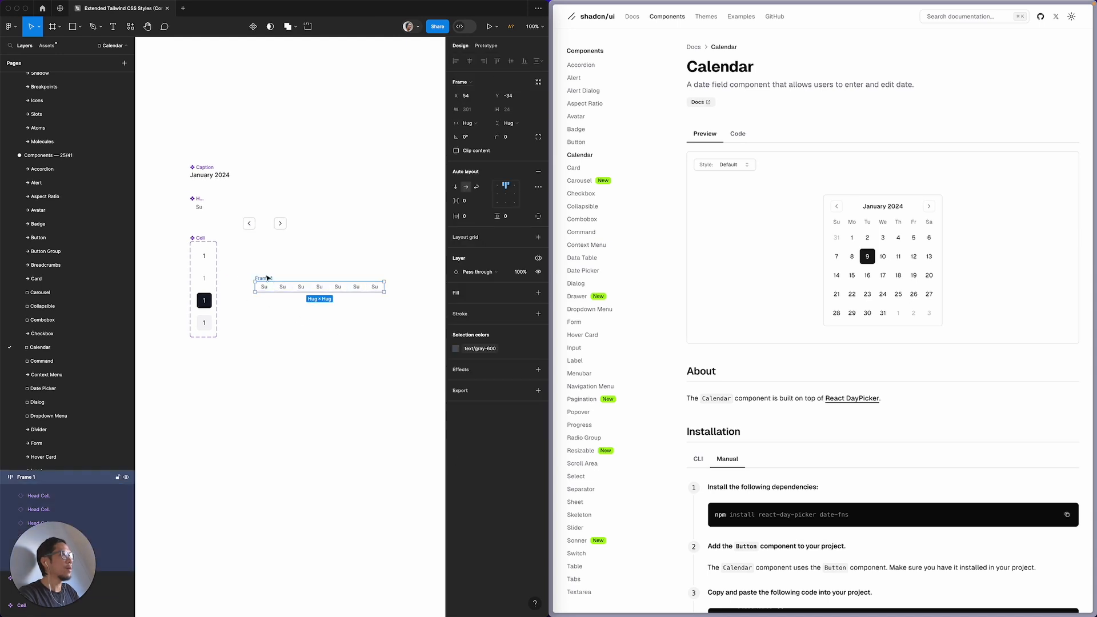
double_click(32, 484)
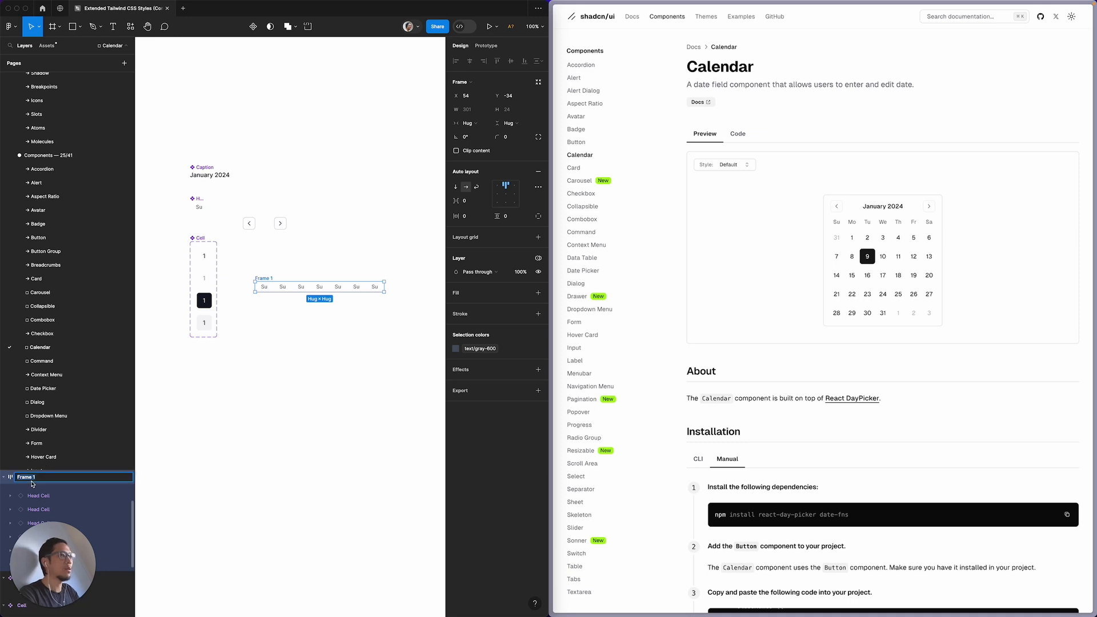
text(Head Row)
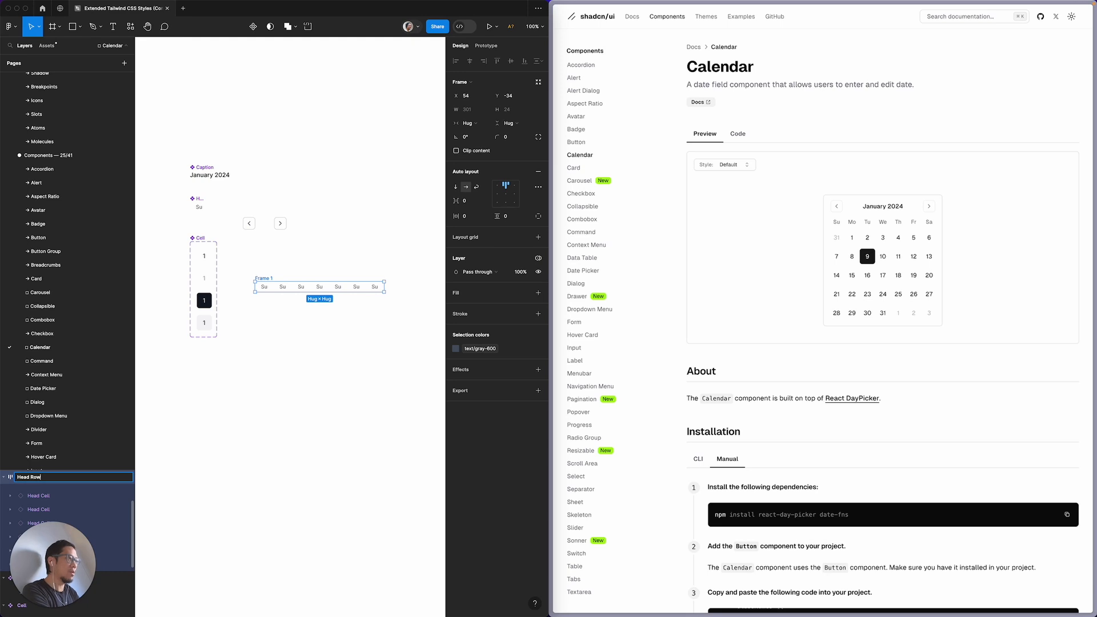
key(Return)
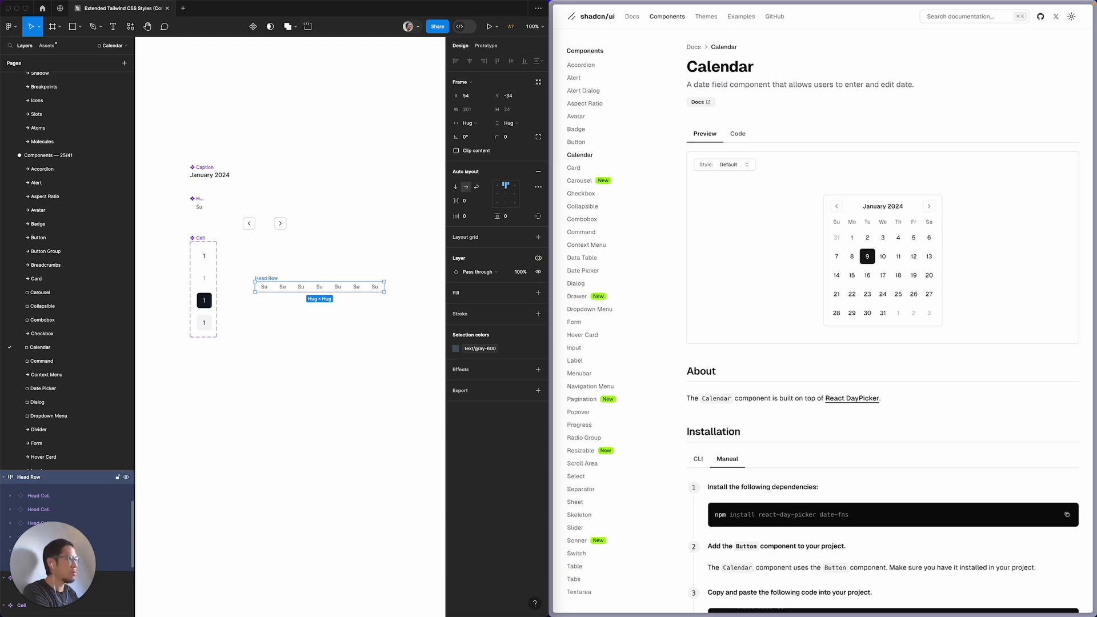
key(super+alt+k)
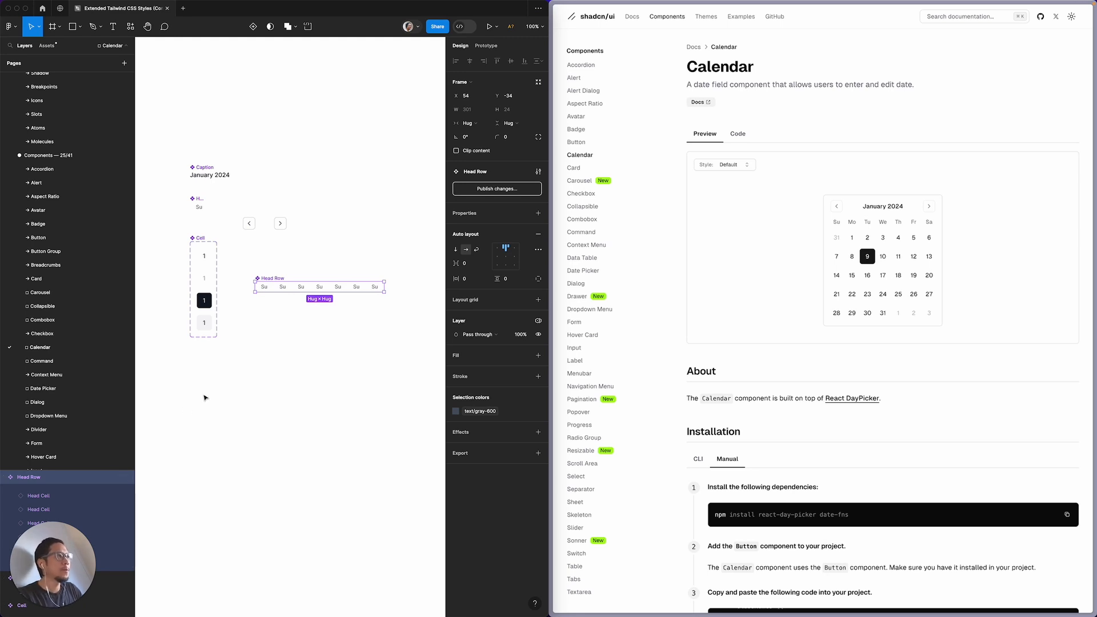
Step: Expose the properties of all seven nested Head Cell instances on Head Row, and move the component up beneath the chevron buttons
click(538, 213)
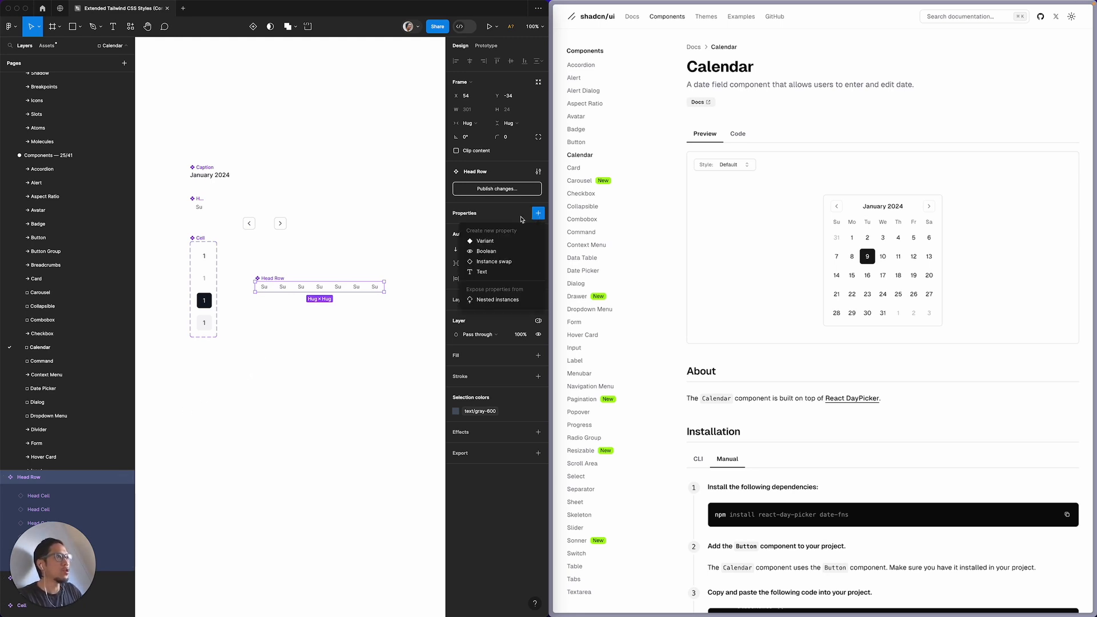
click(501, 302)
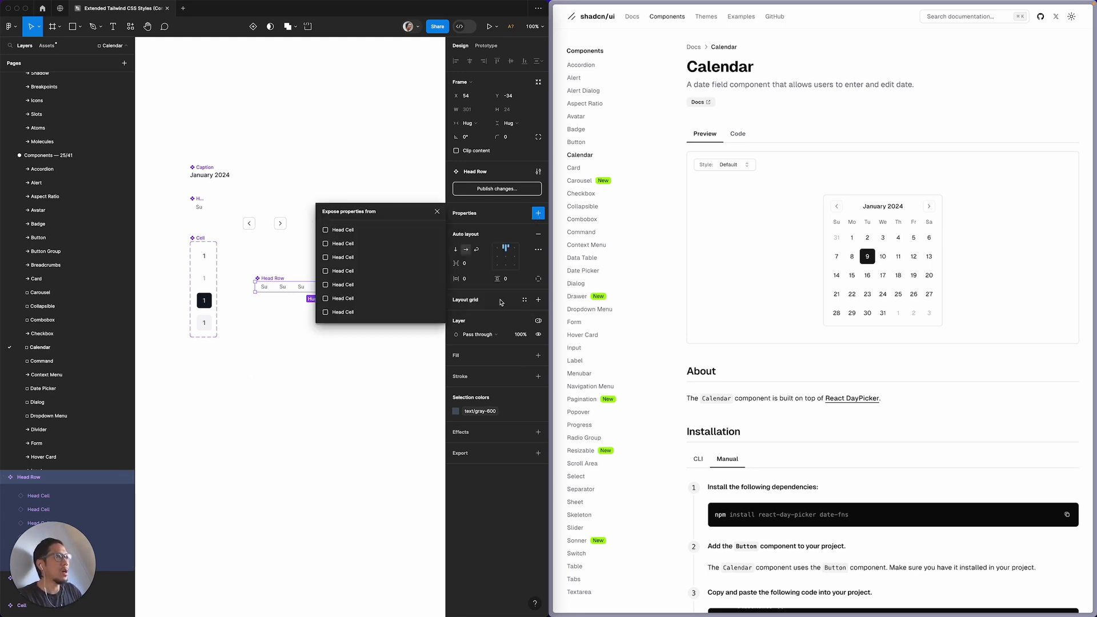
click(338, 230)
click(337, 244)
click(337, 262)
click(338, 272)
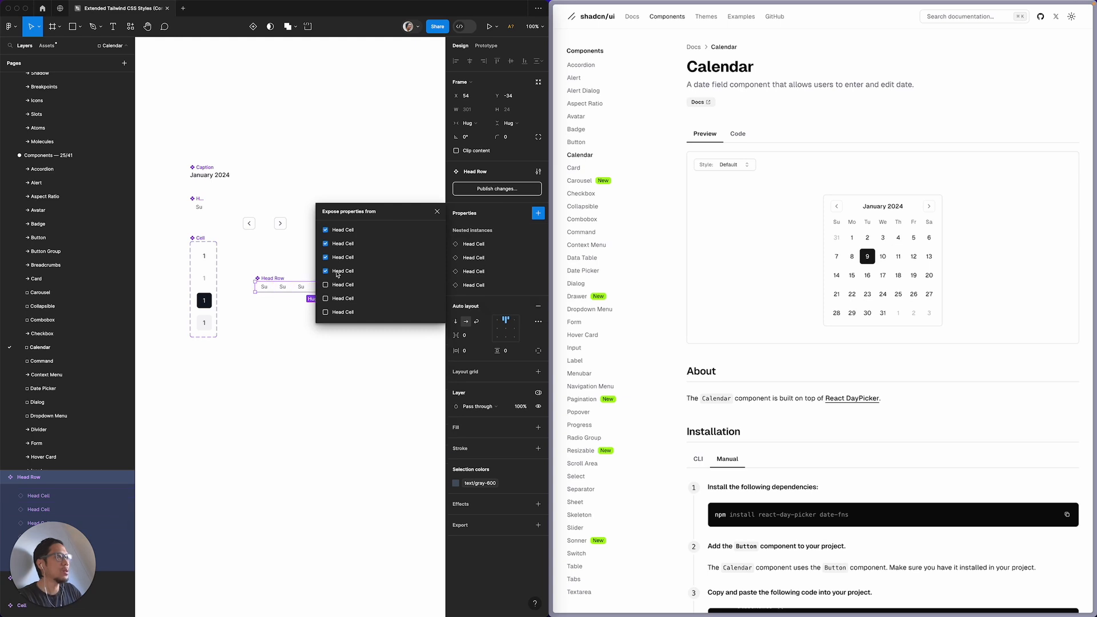
click(338, 289)
click(337, 300)
click(338, 313)
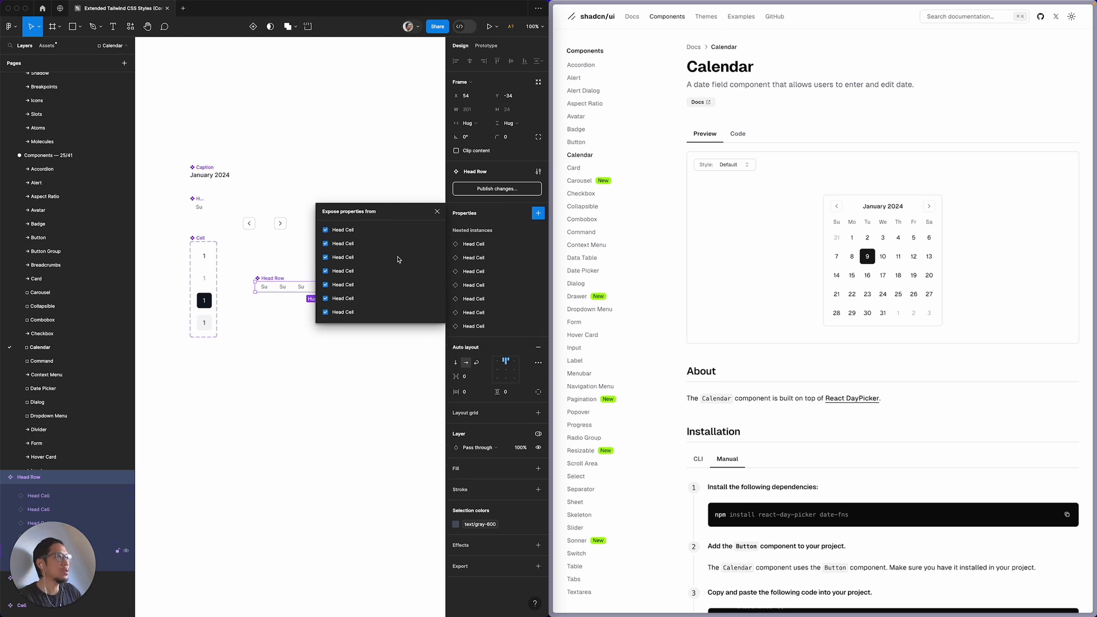
click(438, 213)
click(307, 377)
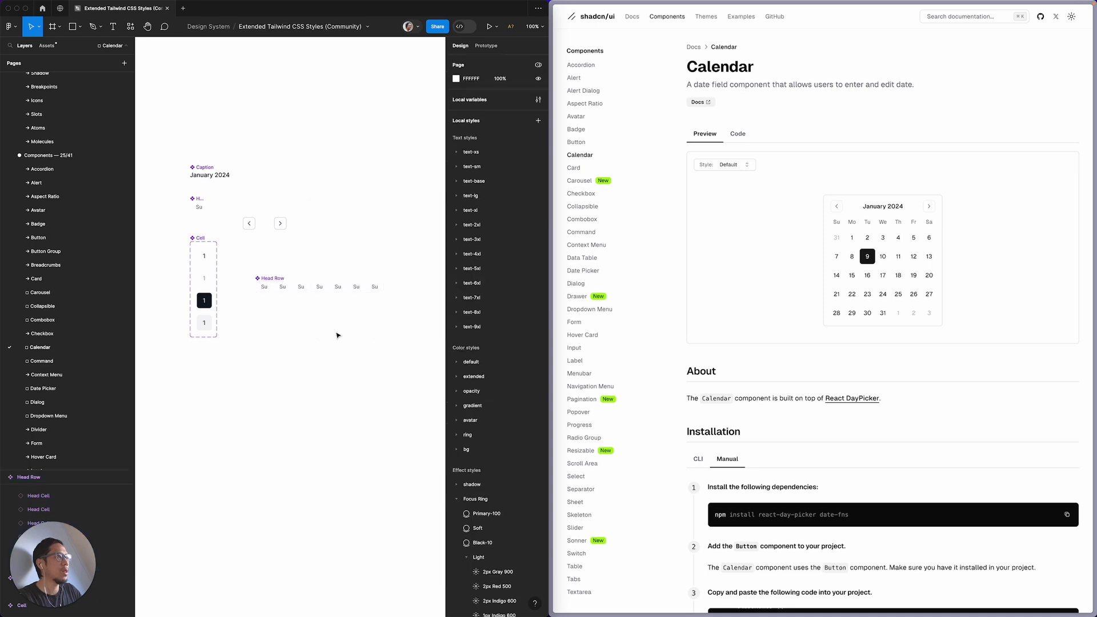
drag(284, 283, 271, 255)
click(268, 314)
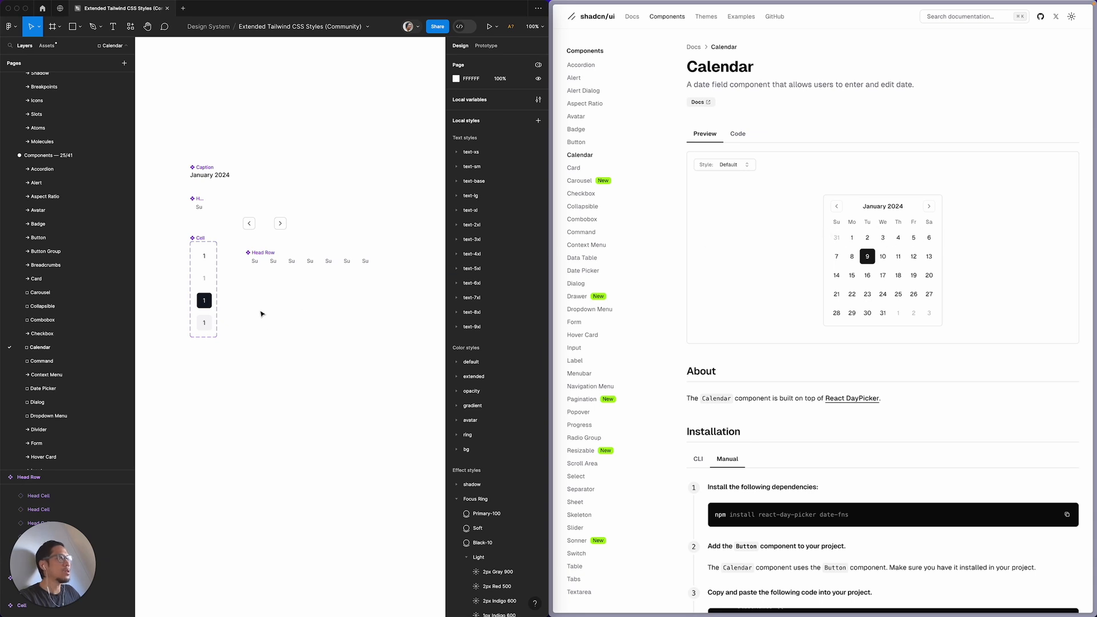
Step: Insert an instance of the local Cell component on the canvas below the start of the Head Row
click(202, 240)
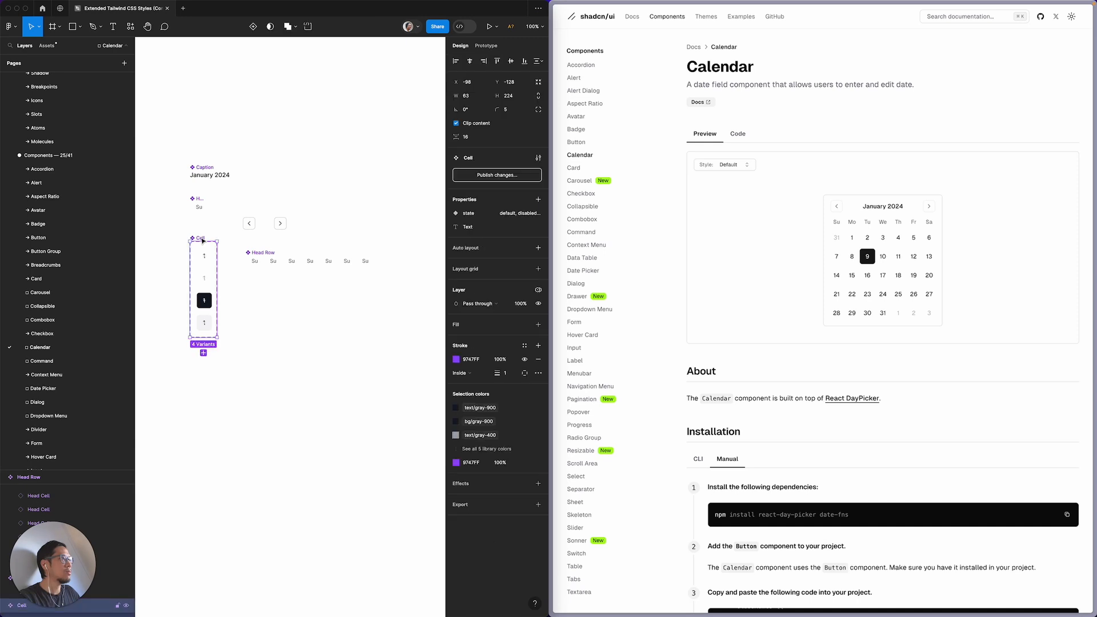
click(243, 311)
key(shift+i)
text(cell)
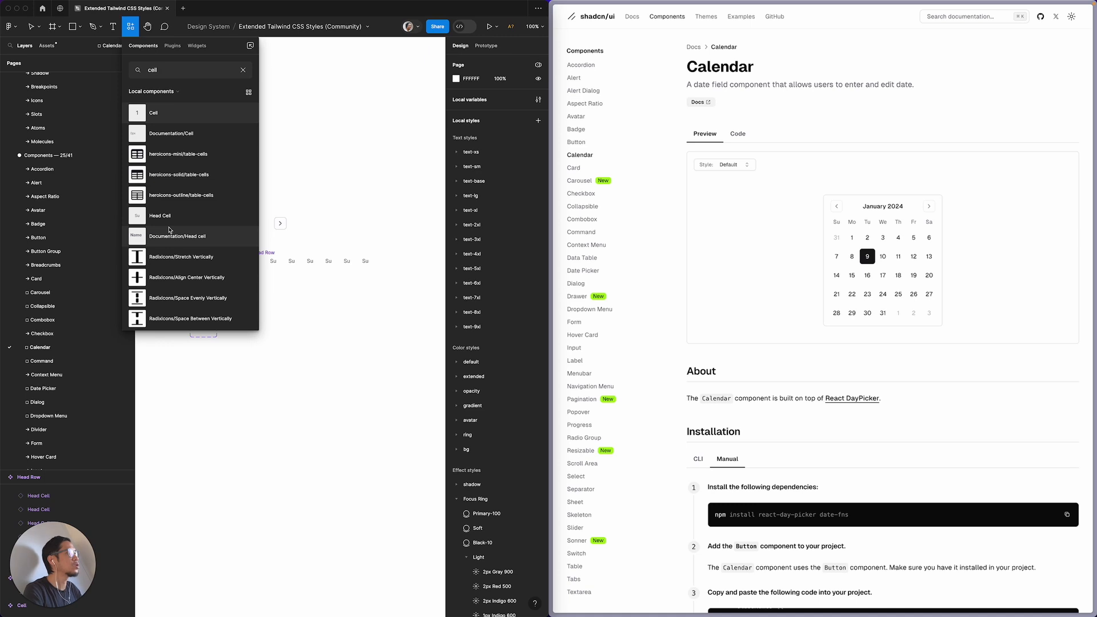
drag(159, 117, 256, 290)
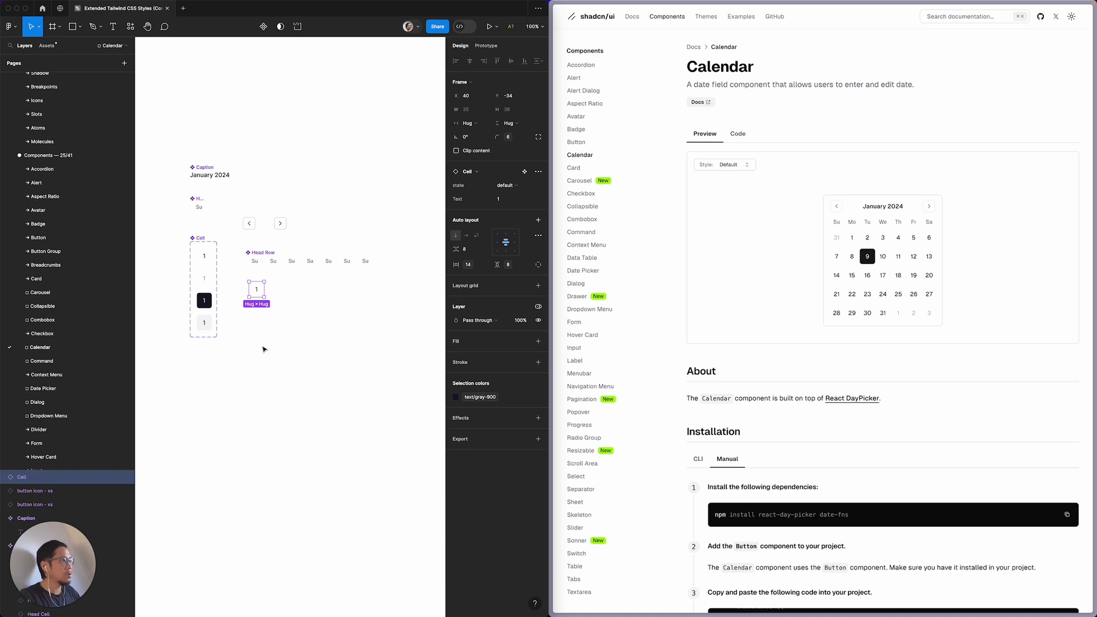
Step: Duplicate the Cell instance to make seven and wrap them all in an auto layout frame
key(super+d)
key(super+d)
key(super+d)
key(super+d)
key(super+d)
drag(54, 538, 97, 535)
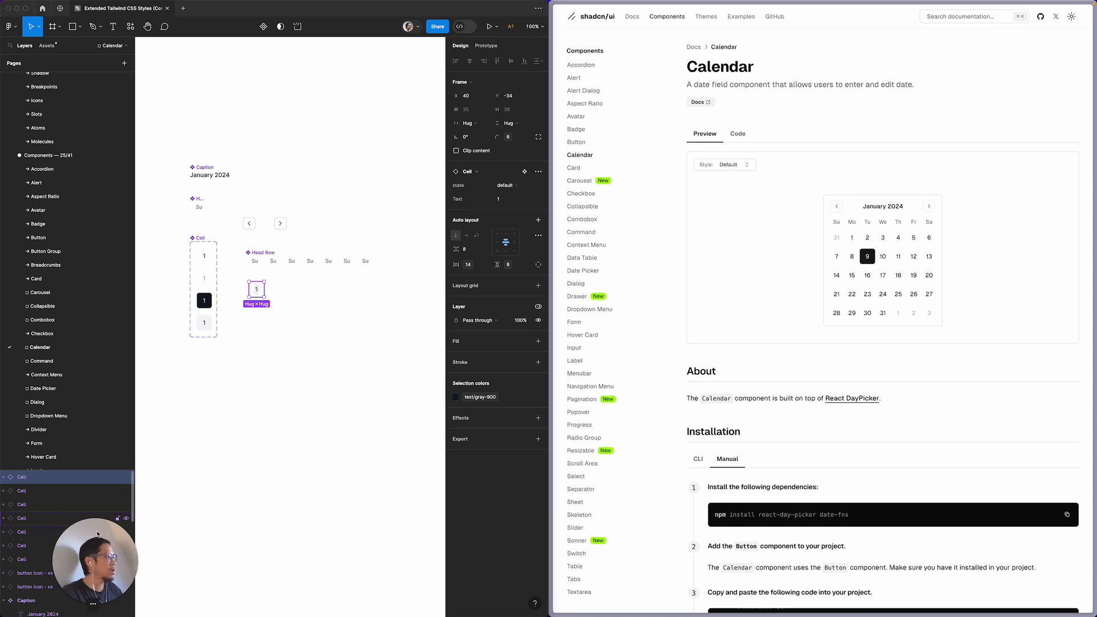
click(23, 564)
shift+click(25, 480)
key(shift+a)
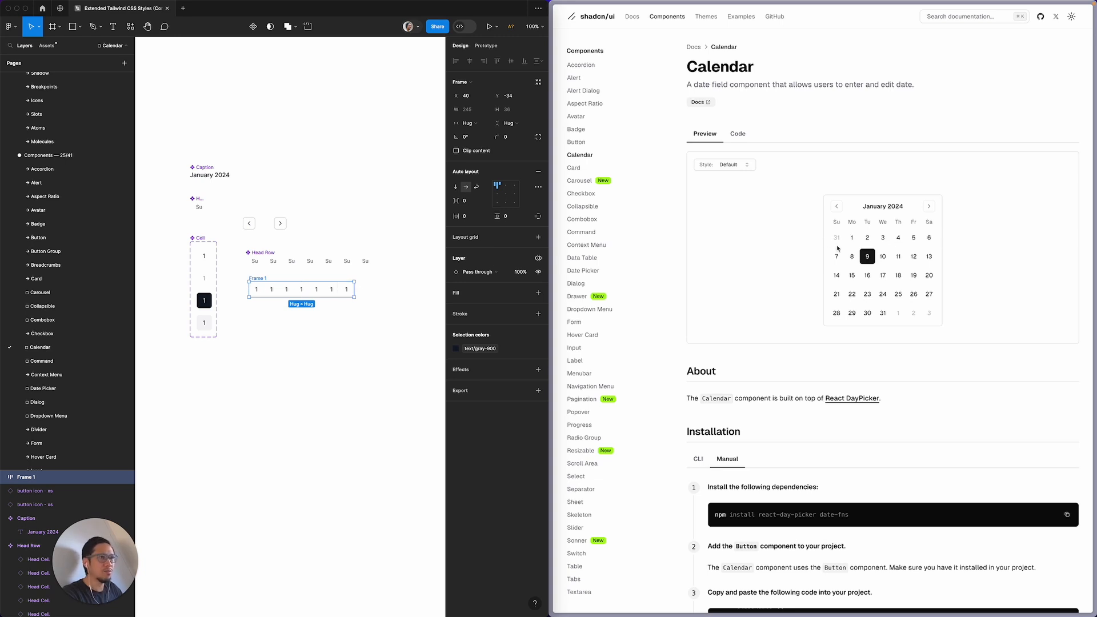
Step: Inspect the selected day 9 in the shadcn/ui calendar preview in the browser and examine its CSS width and height rules
click(359, 360)
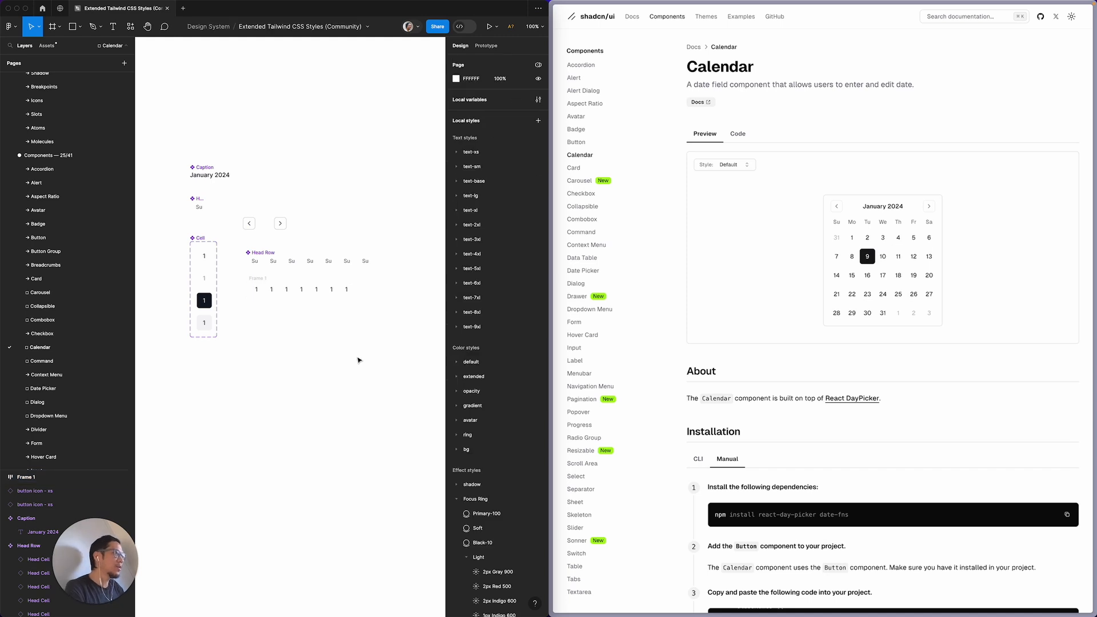
right_click(872, 264)
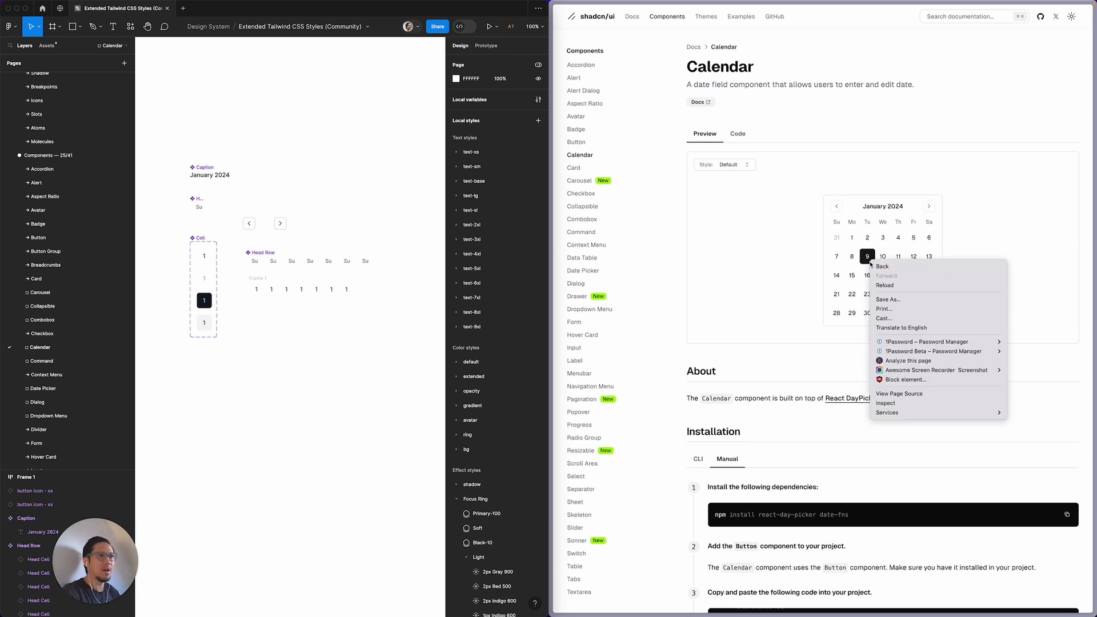
click(895, 403)
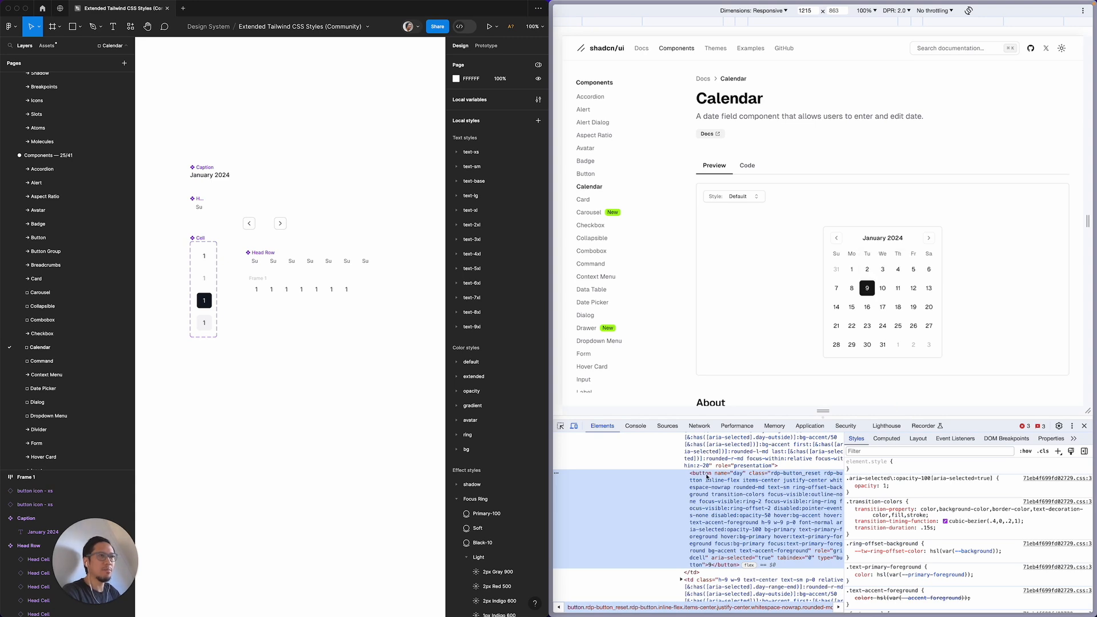
scroll(899, 549, down, 4)
scroll(887, 566, down, 3)
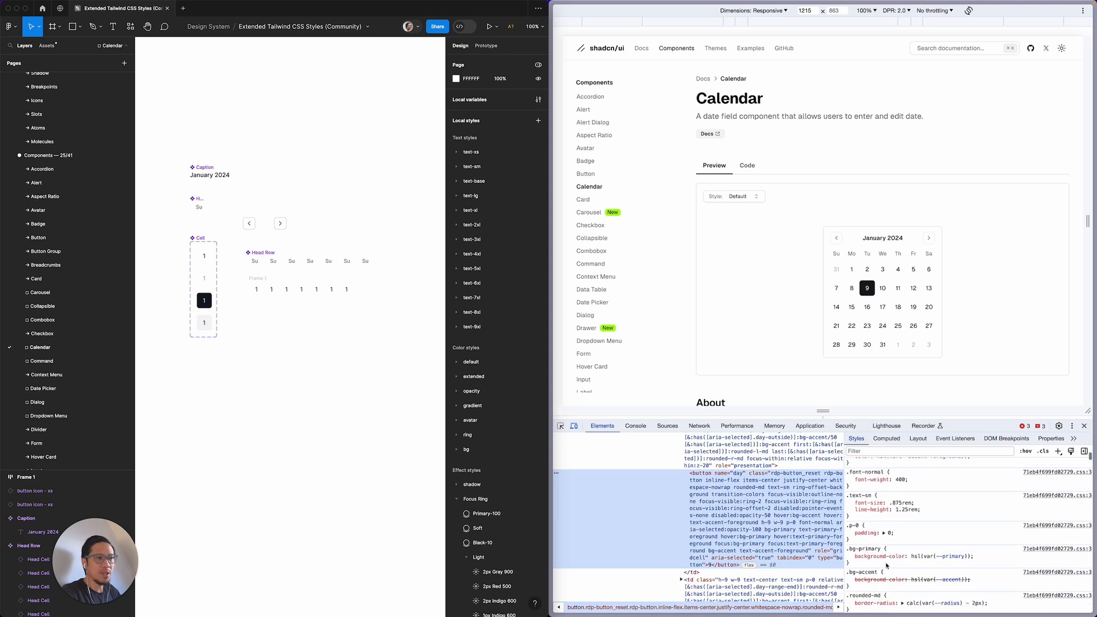
scroll(886, 566, down, 5)
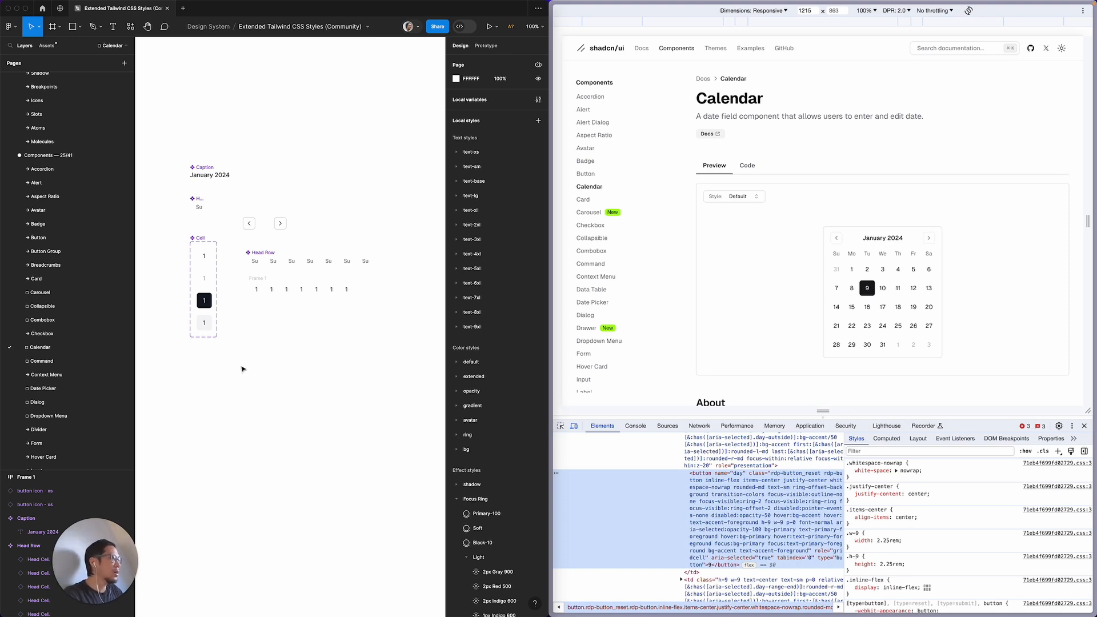
Step: Set all four Cell variants to fixed width and fixed height
click(201, 239)
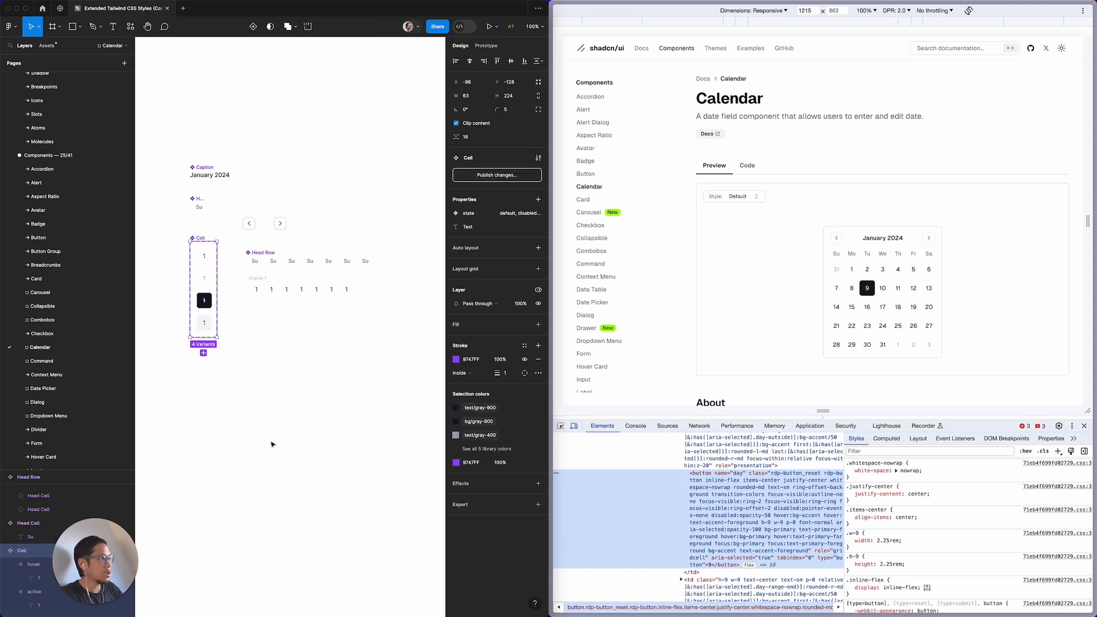
key(Return)
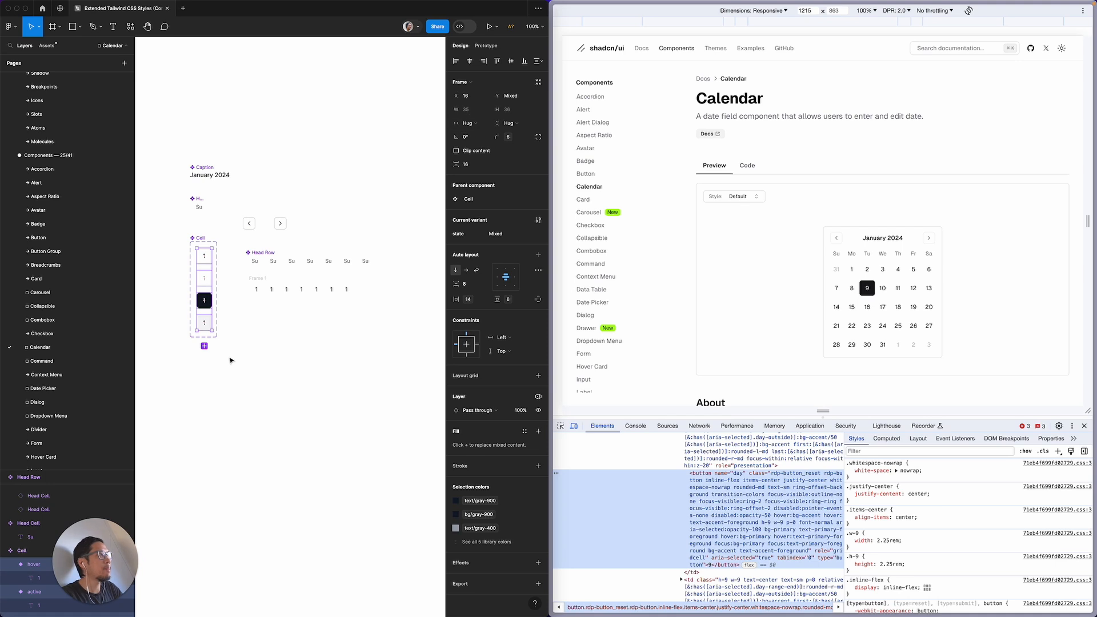
click(474, 124)
click(474, 110)
click(509, 123)
click(513, 111)
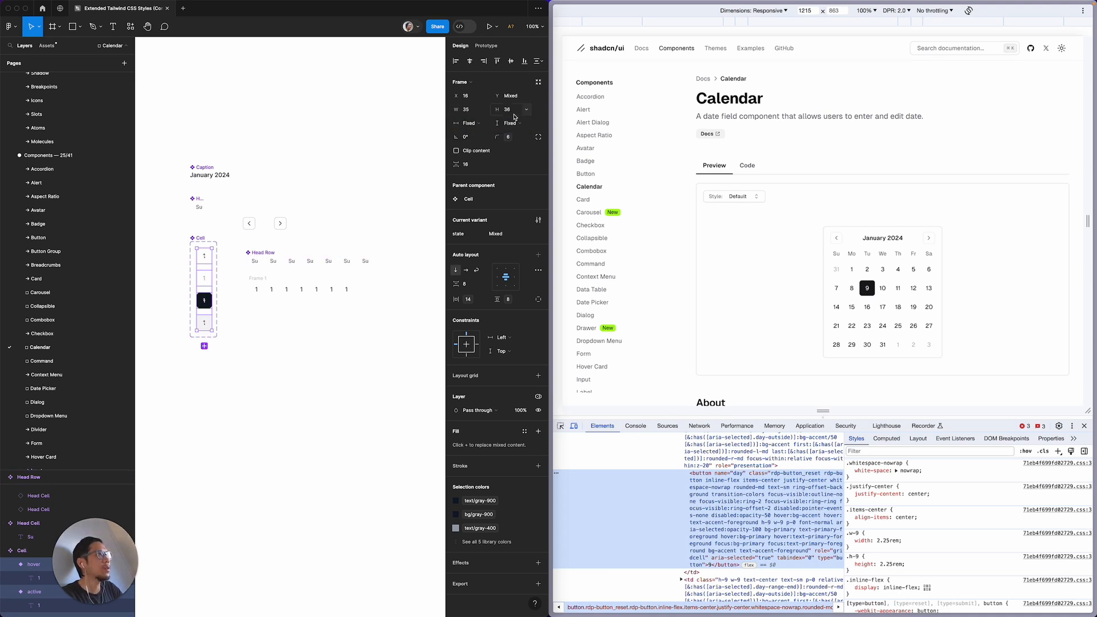
Step: Apply the variable 9 (36) from the width and height group to the width of all four Cell variants
click(485, 110)
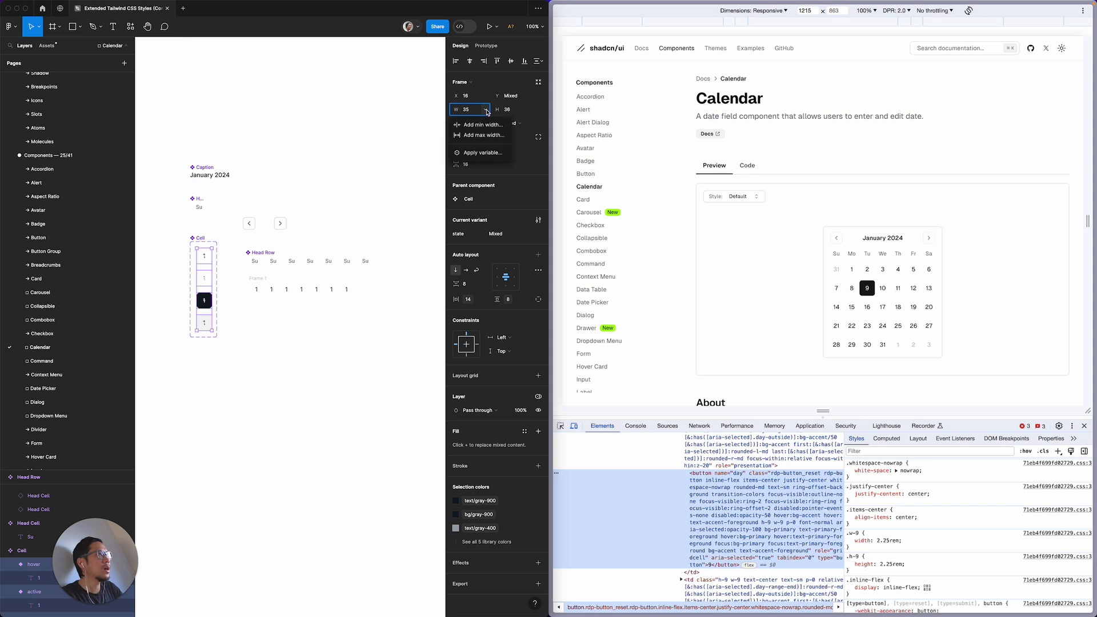
click(480, 154)
text(width)
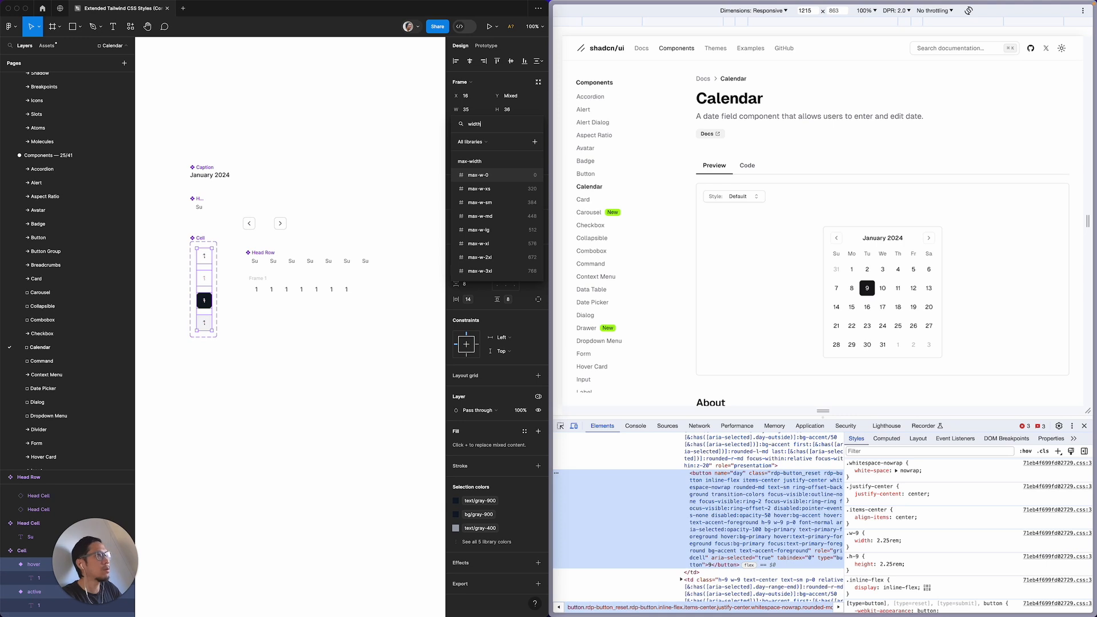
scroll(496, 217, down, 5)
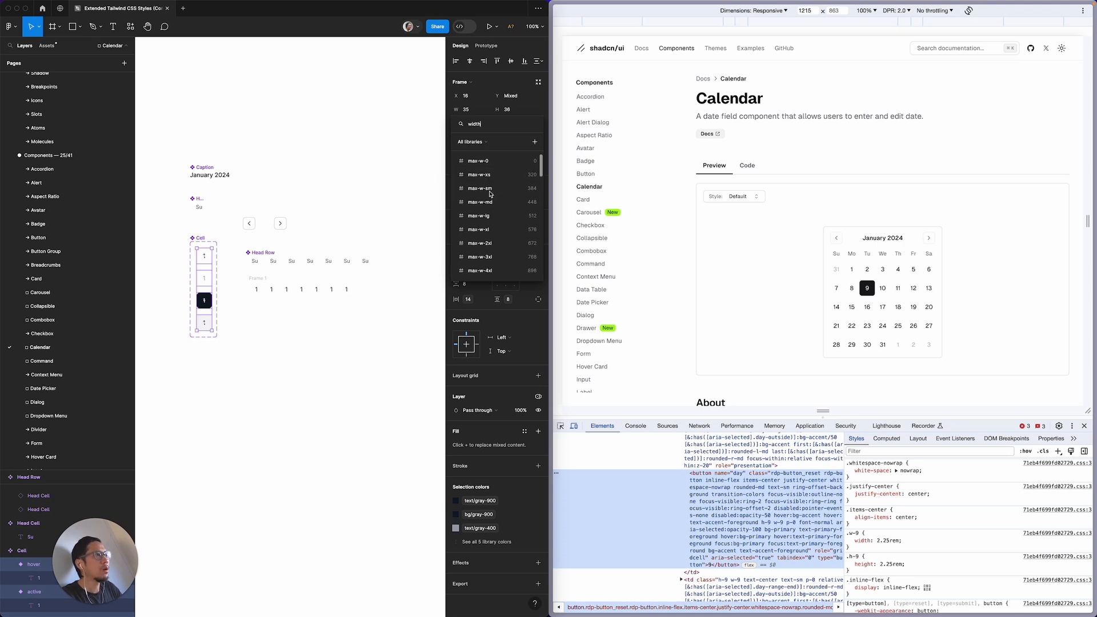
scroll(498, 233, down, 3)
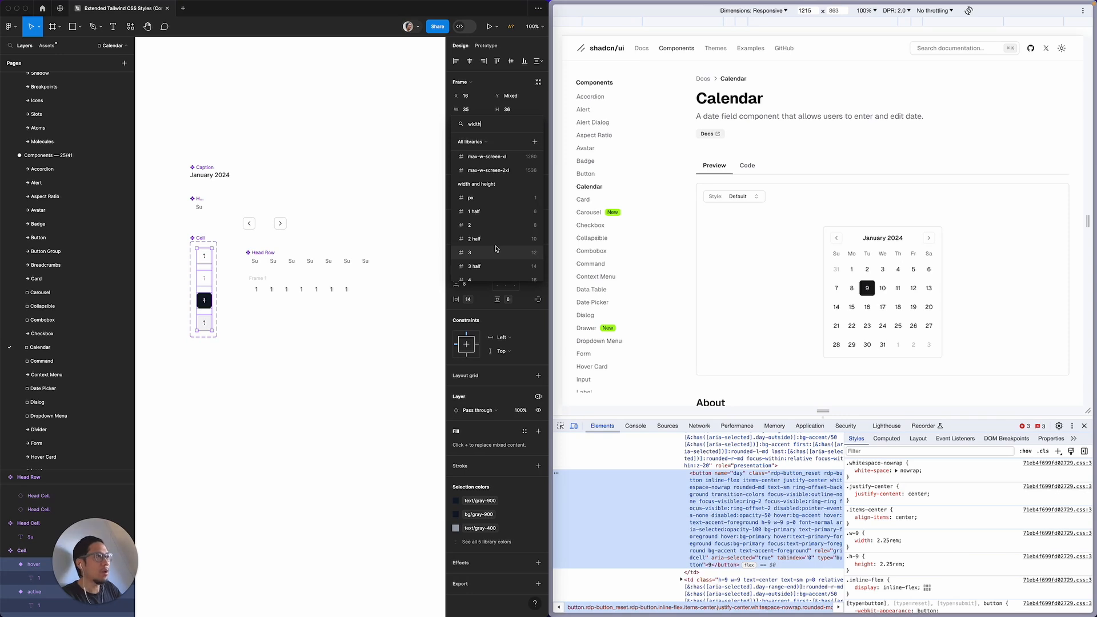
scroll(496, 249, down, 2)
scroll(496, 249, down, 1)
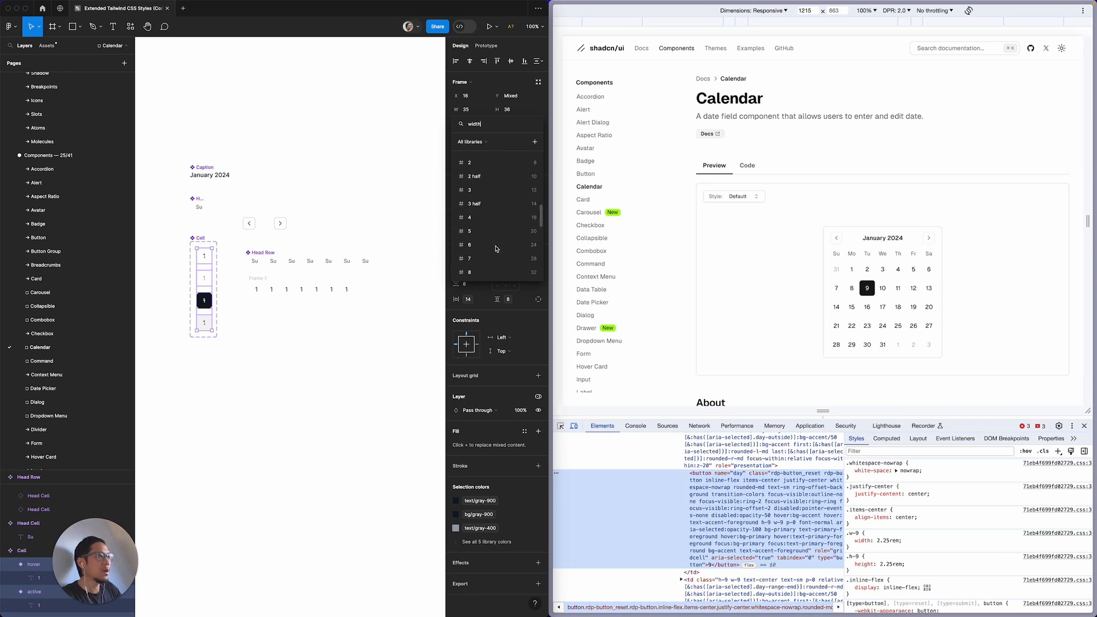
scroll(486, 260, down, 1)
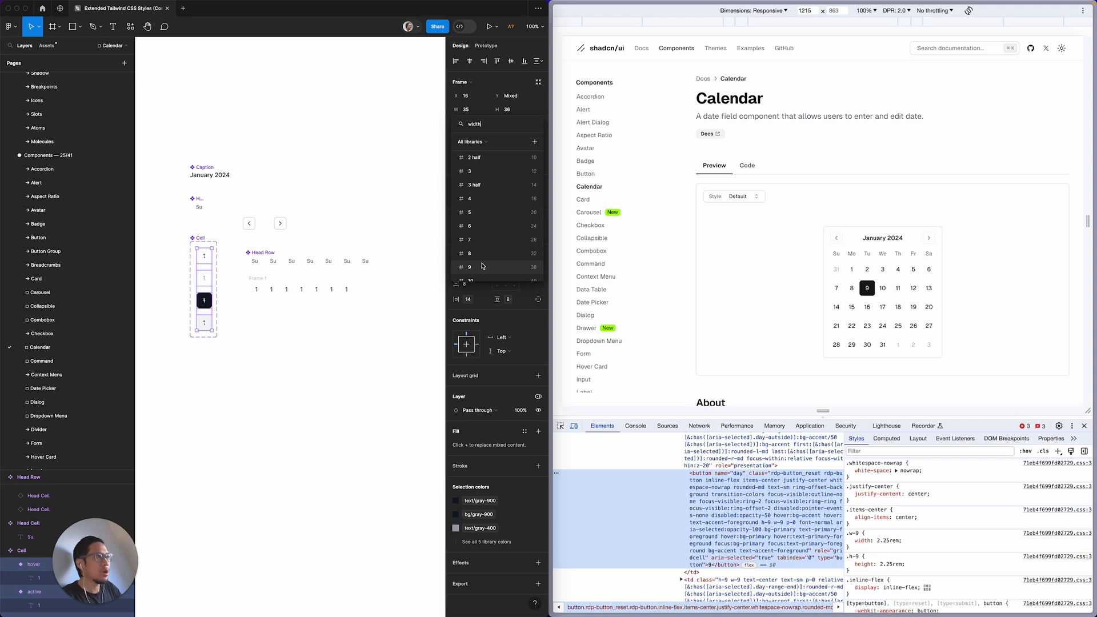
click(482, 265)
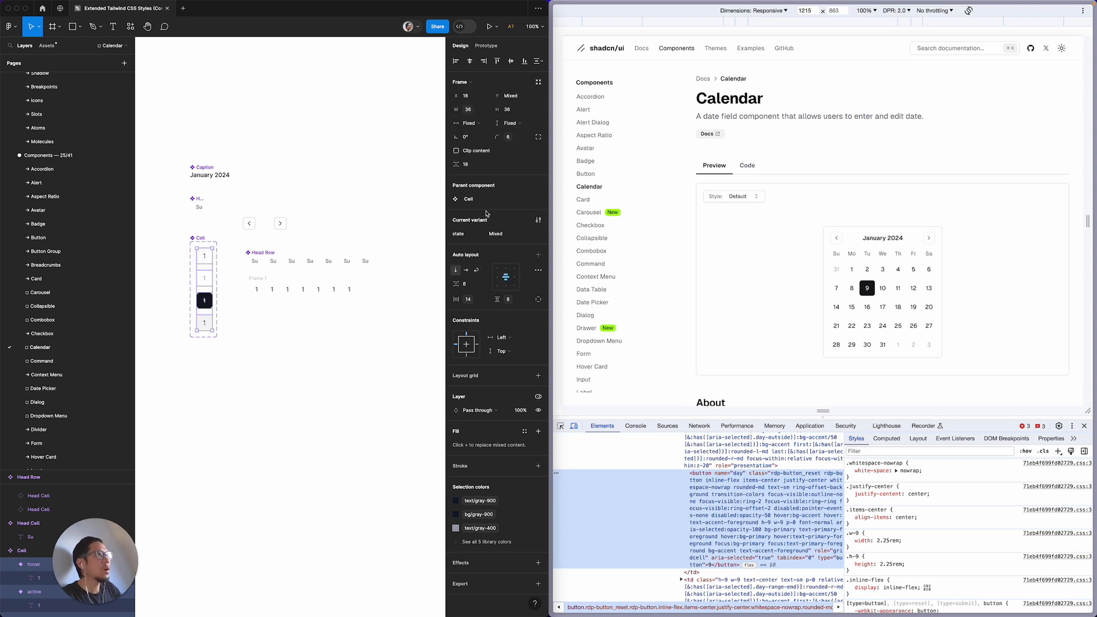
Step: Apply the variable 9 (36) from the width and height group to the height of all four Cell variants
click(530, 112)
click(507, 153)
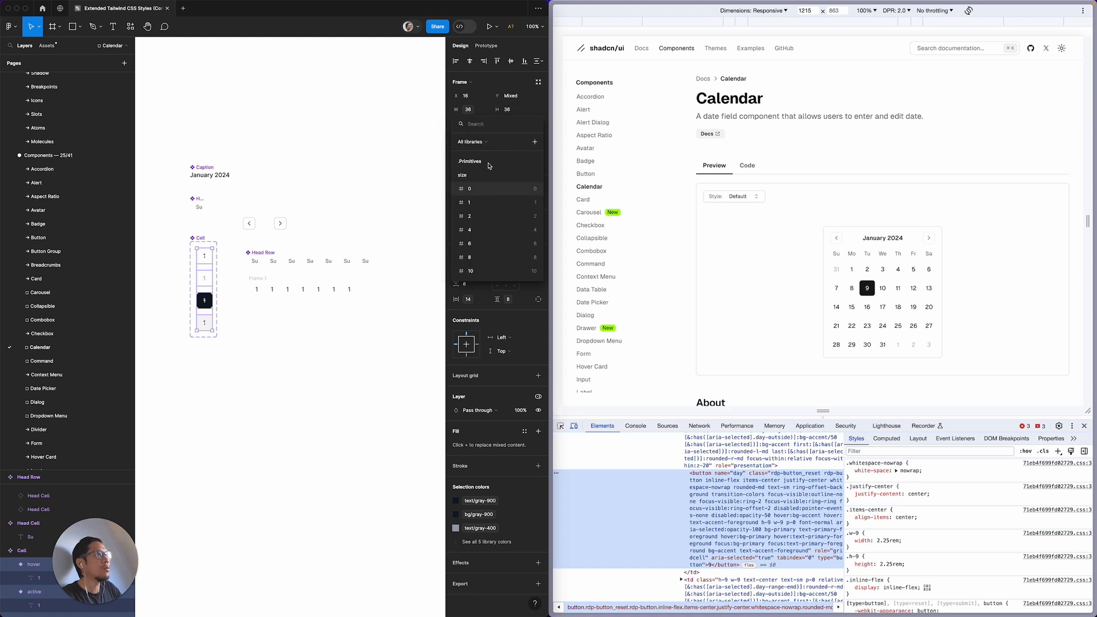
text(height)
scroll(494, 203, down, 2)
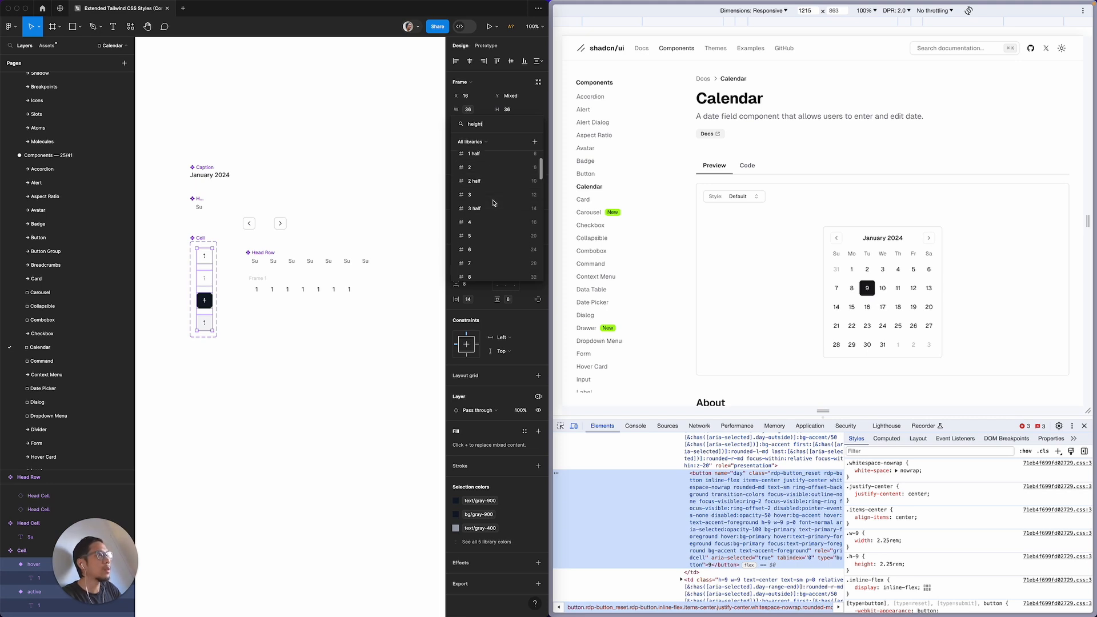
click(474, 275)
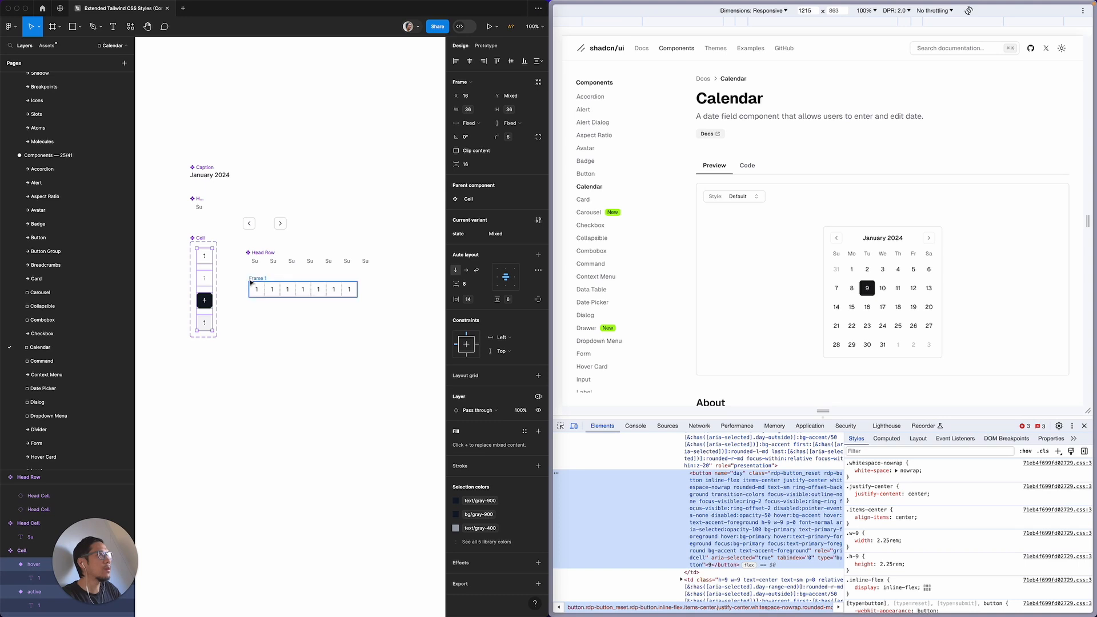
key(Escape)
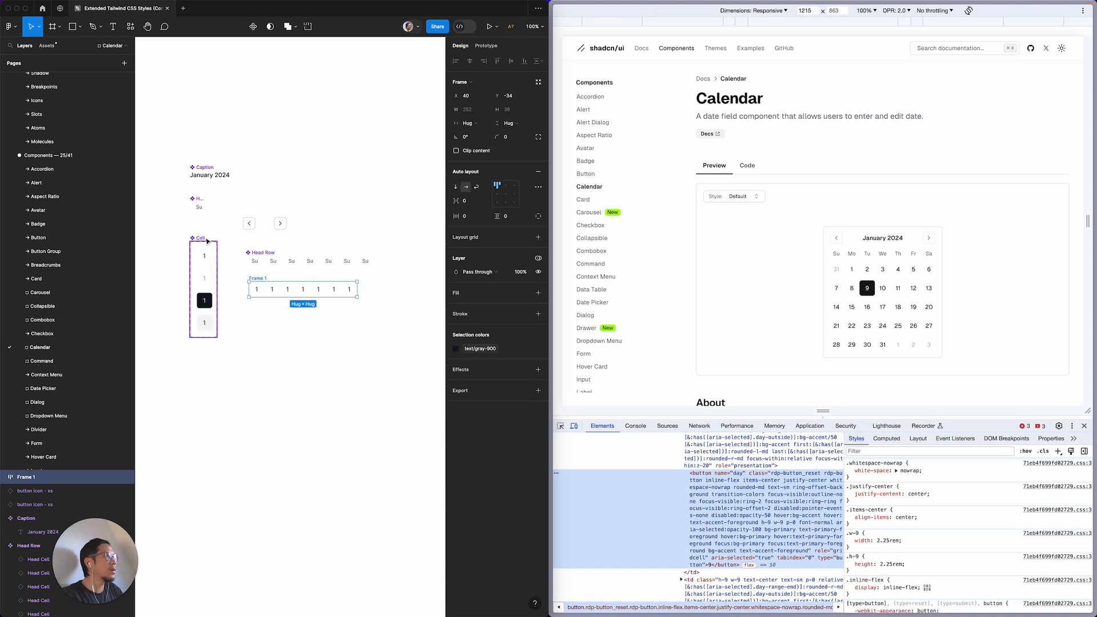
click(261, 280)
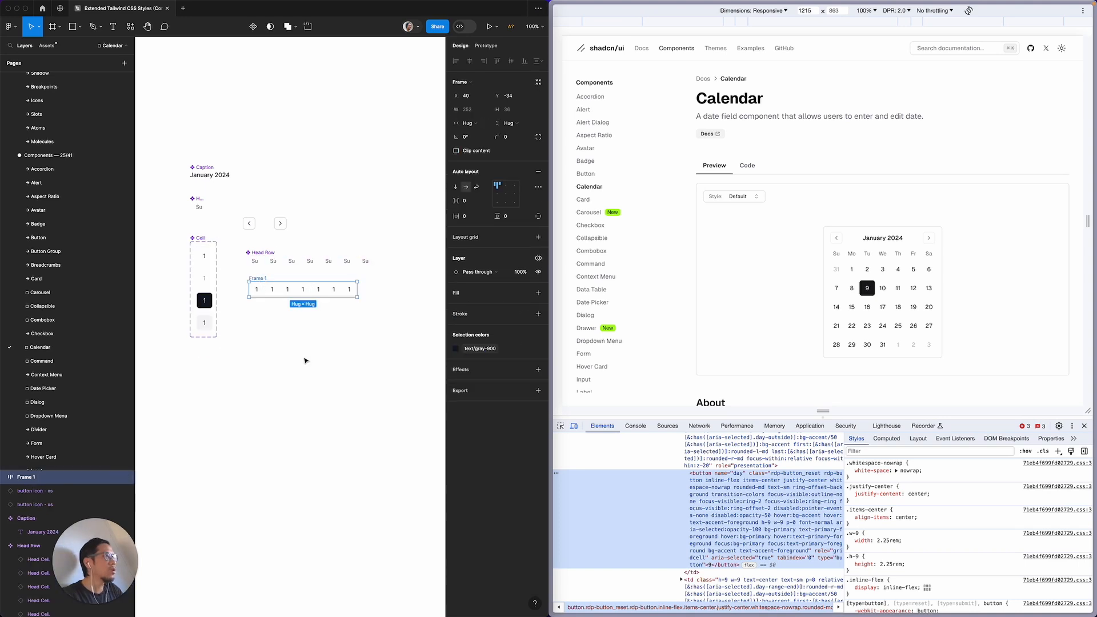
click(209, 303)
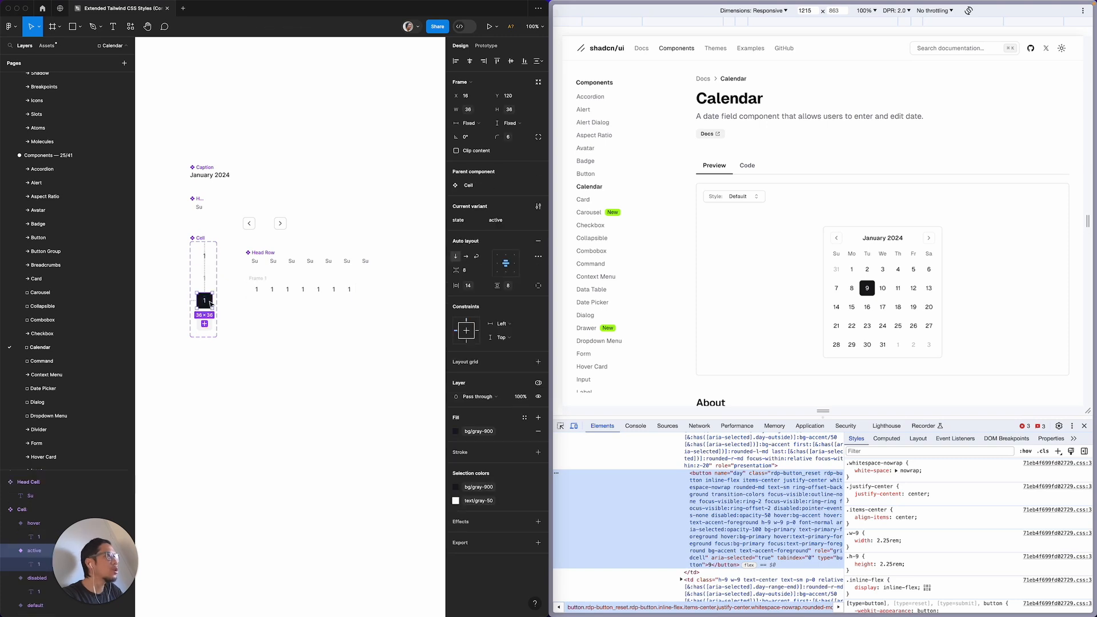
click(256, 289)
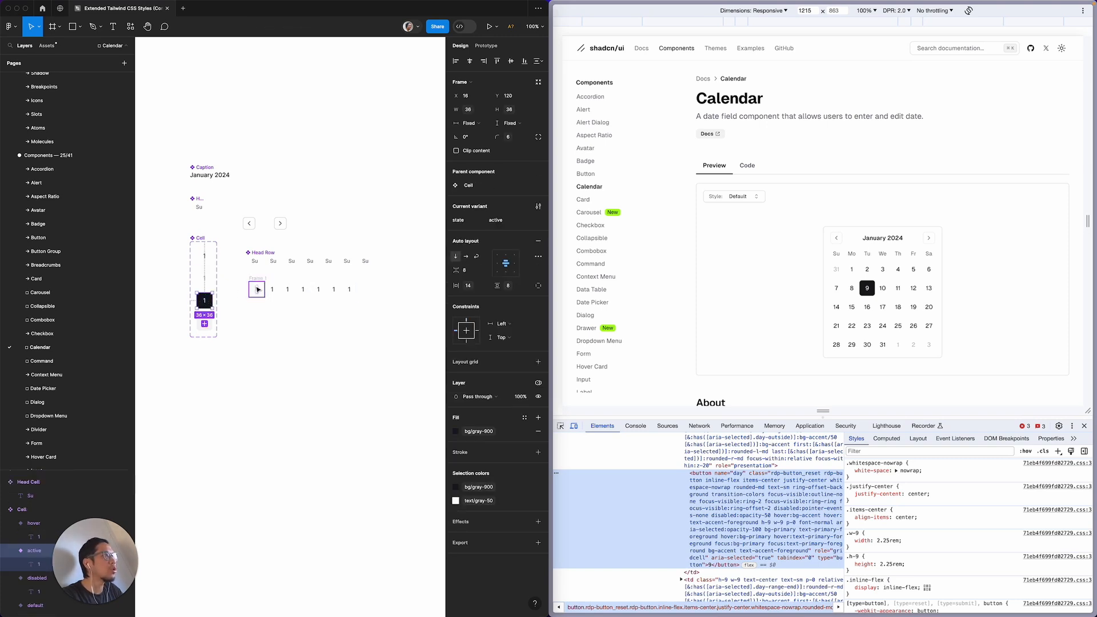
click(276, 343)
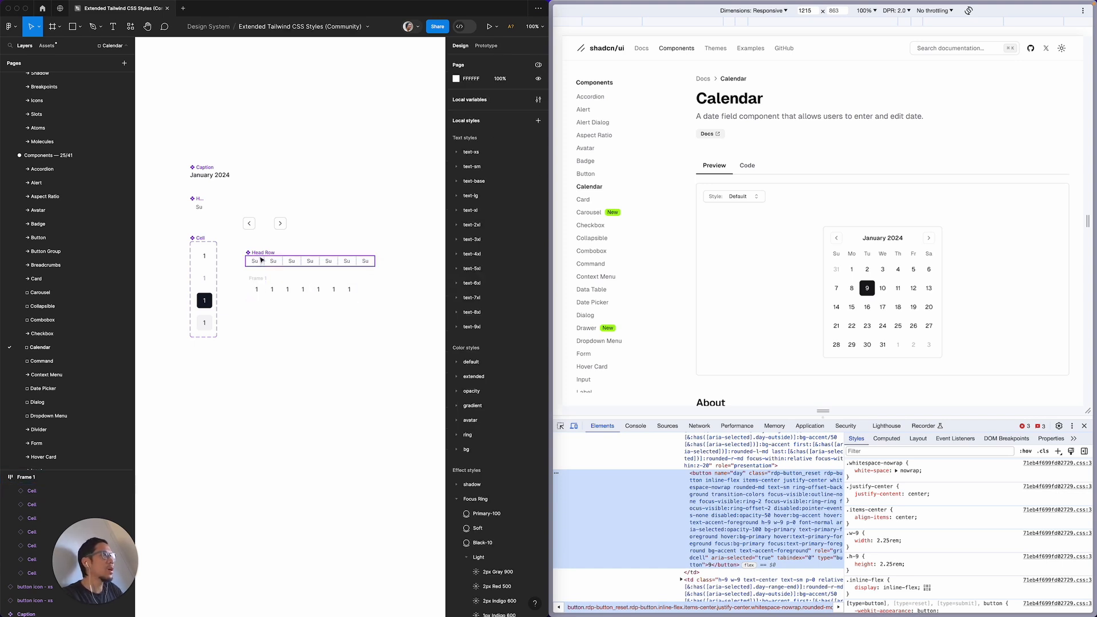
Step: Apply the variable 9 (36) from the width and height group to the width of the Head Cell component
click(198, 207)
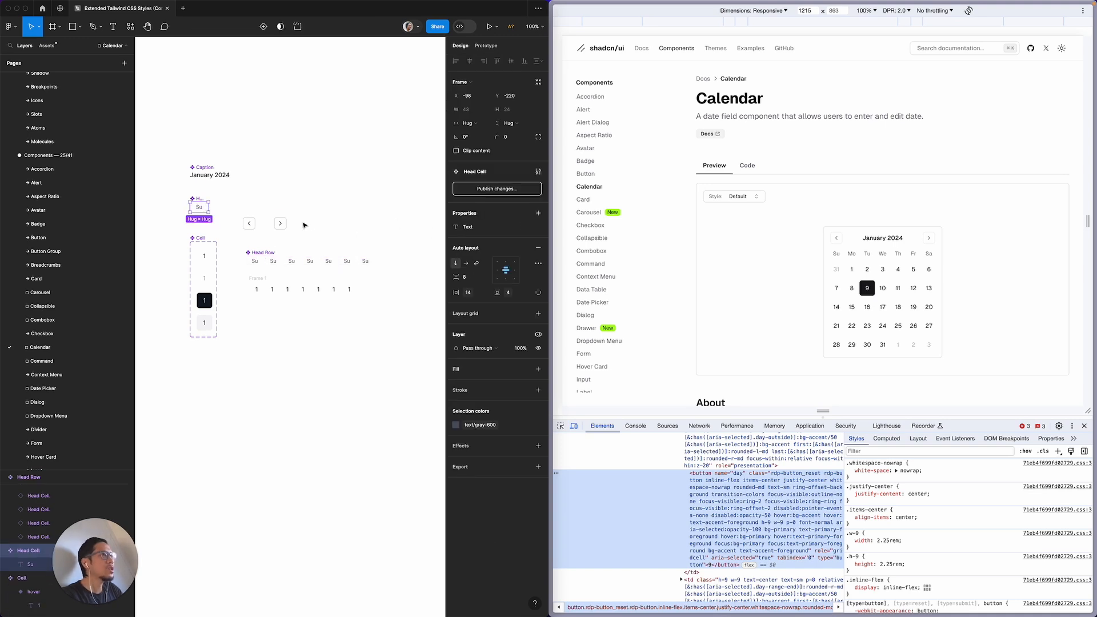
click(467, 122)
click(471, 111)
click(487, 112)
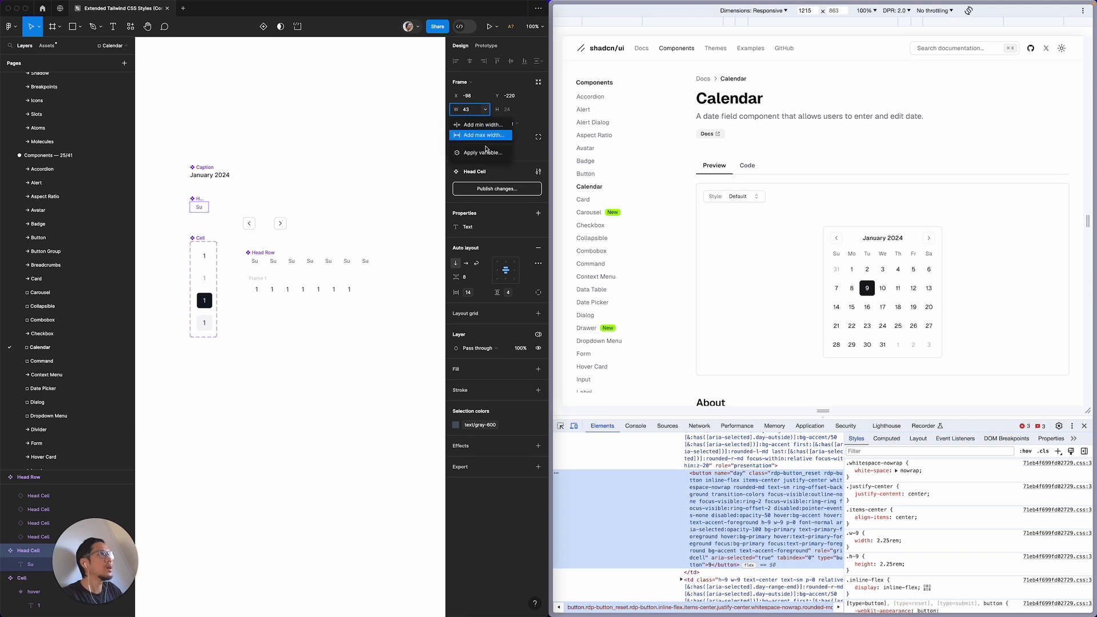
click(486, 153)
text(hei)
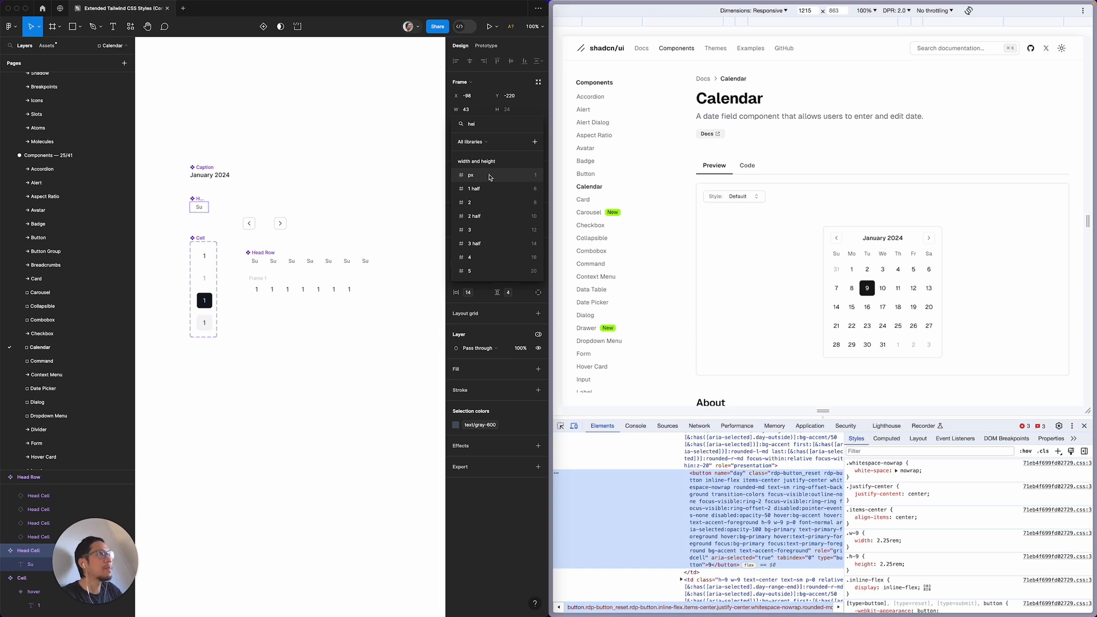
scroll(490, 240, down, 3)
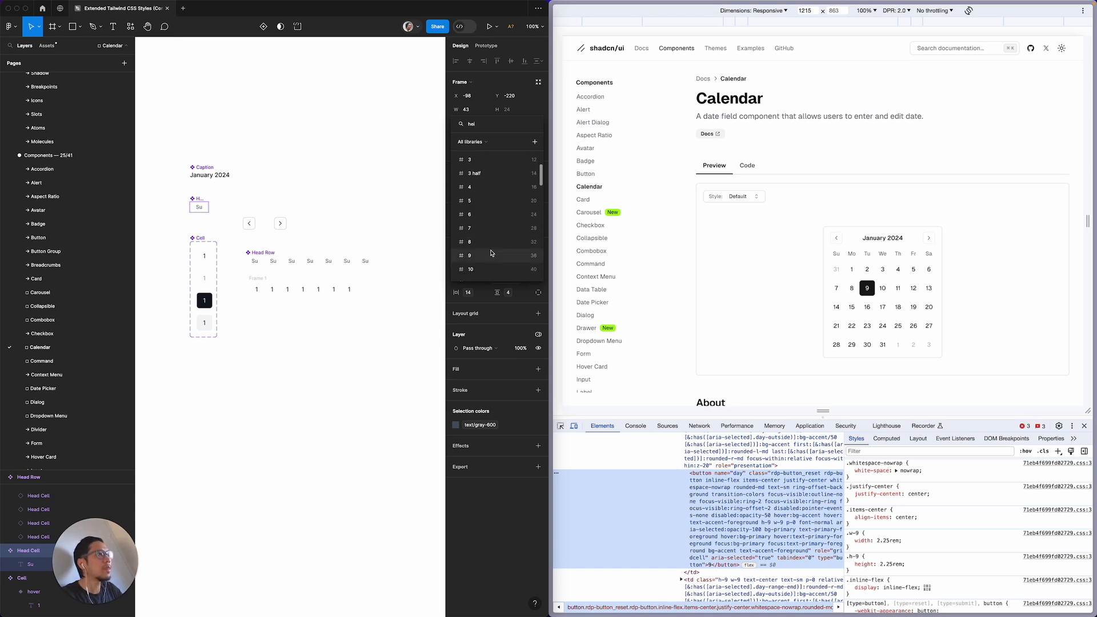
click(491, 255)
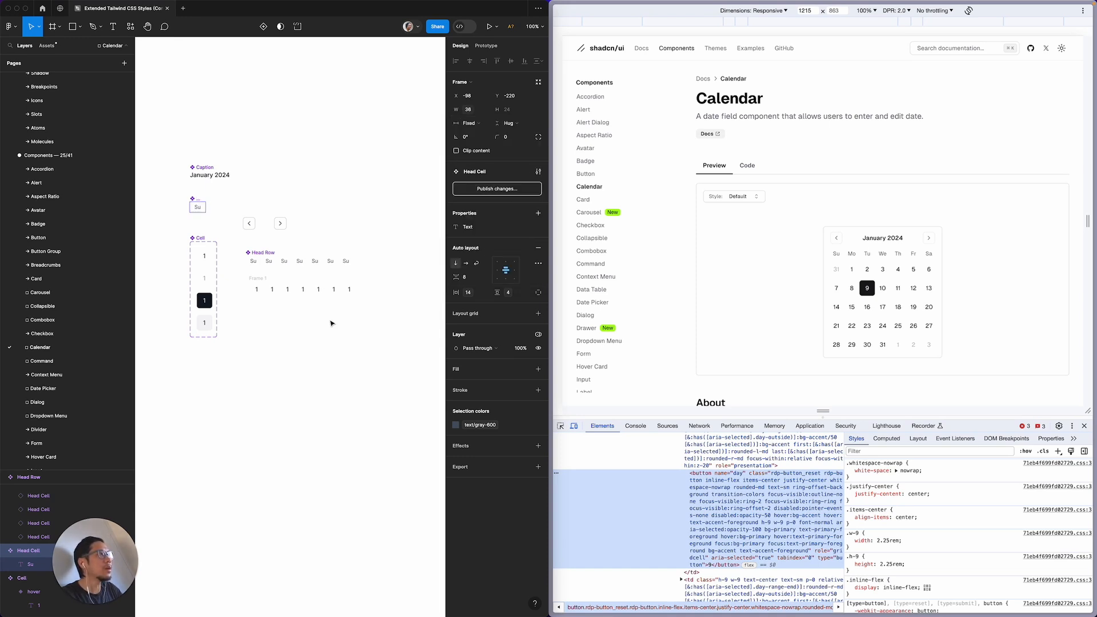
Step: Rename the frame of seven Cell instances as Row and turn it into a component
click(263, 280)
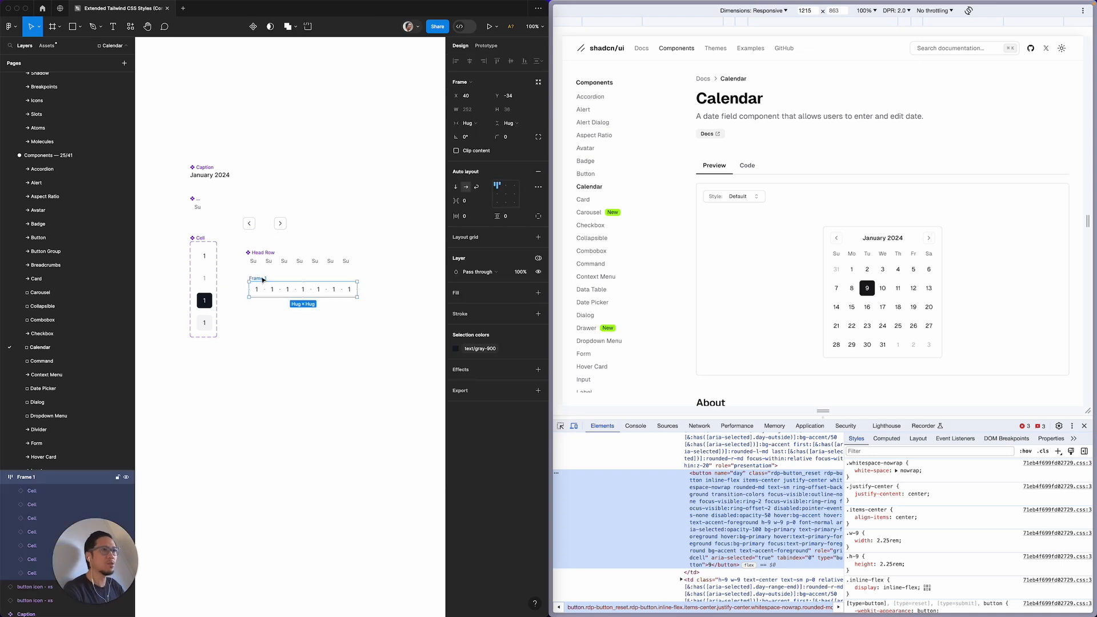
double_click(26, 478)
text(Row)
key(Return)
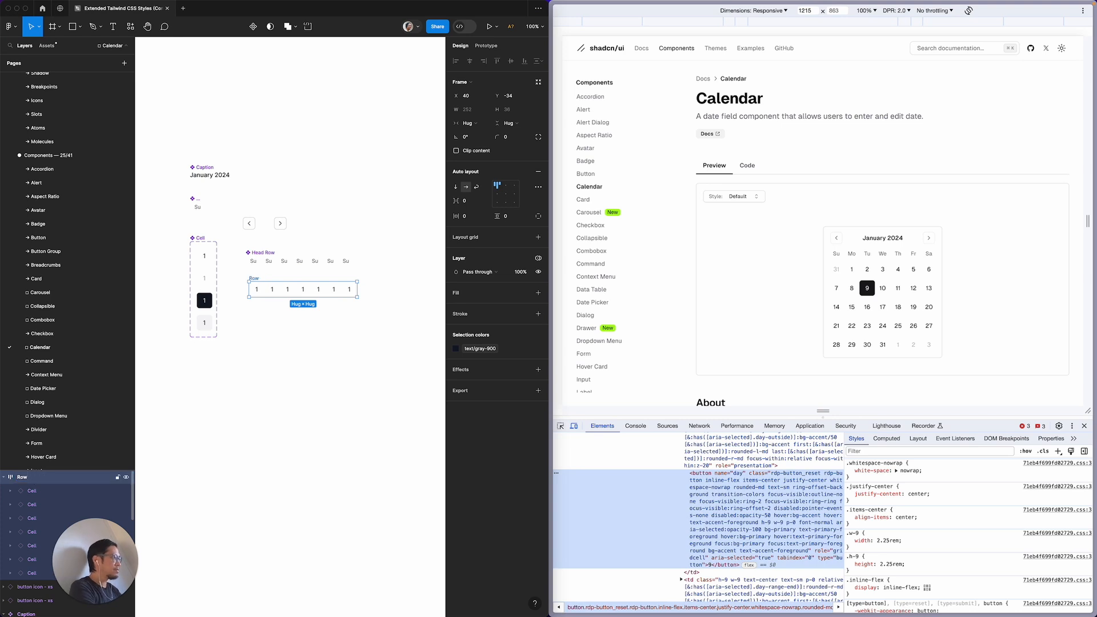
double_click(22, 478)
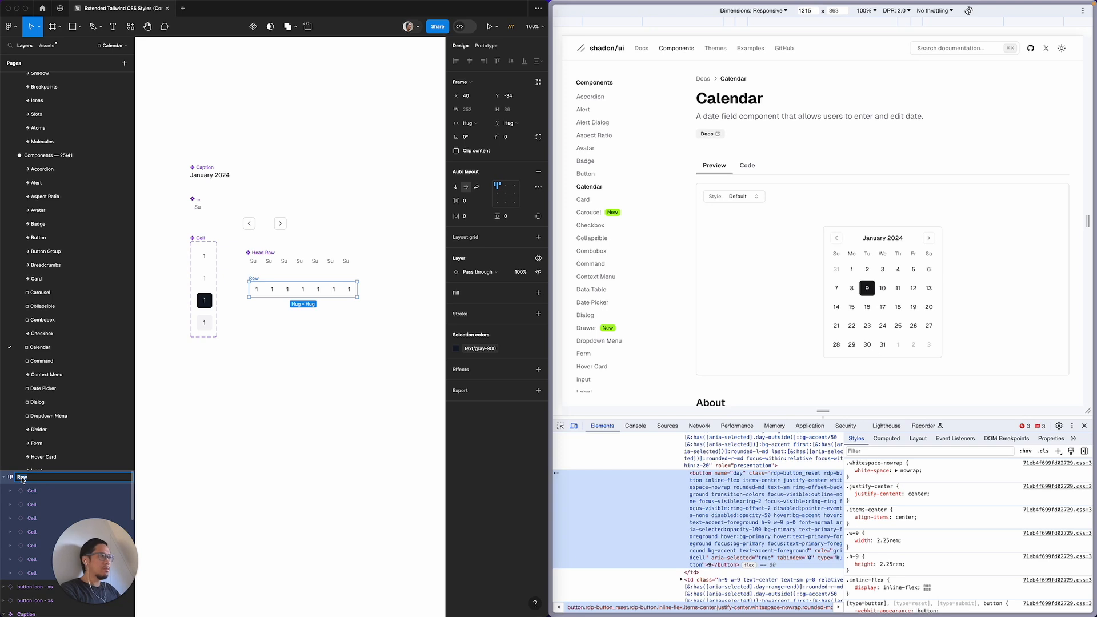
click(11, 479)
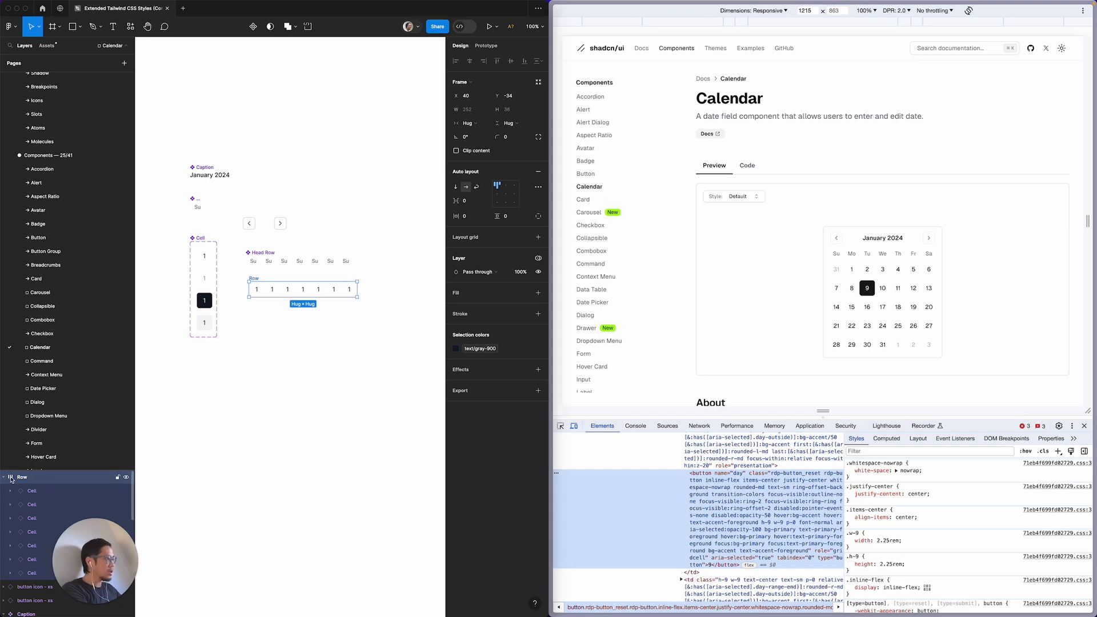
key(super+alt+k)
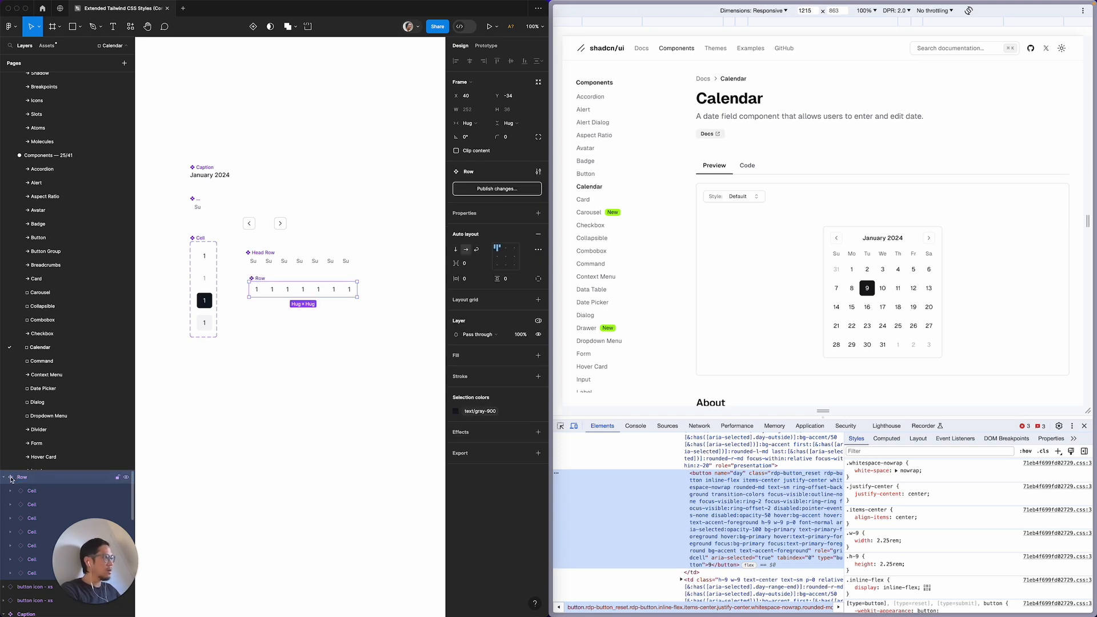
Step: Expose the nested instance properties of all seven Cell instances on the Row component
click(539, 214)
click(497, 299)
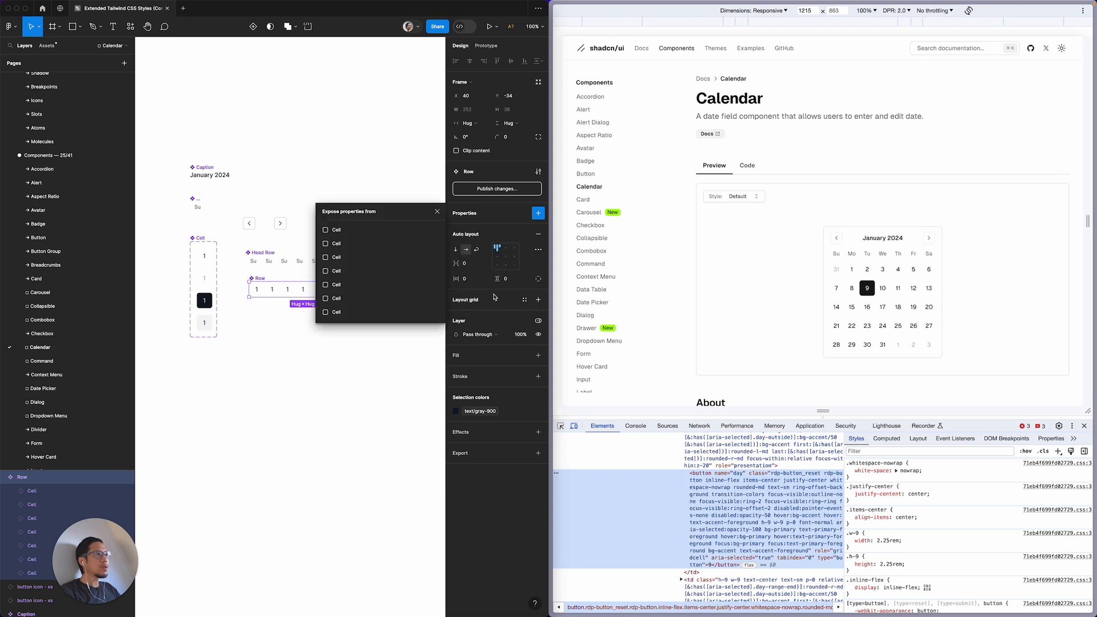
click(326, 230)
click(336, 243)
click(336, 257)
click(336, 271)
click(337, 285)
click(337, 299)
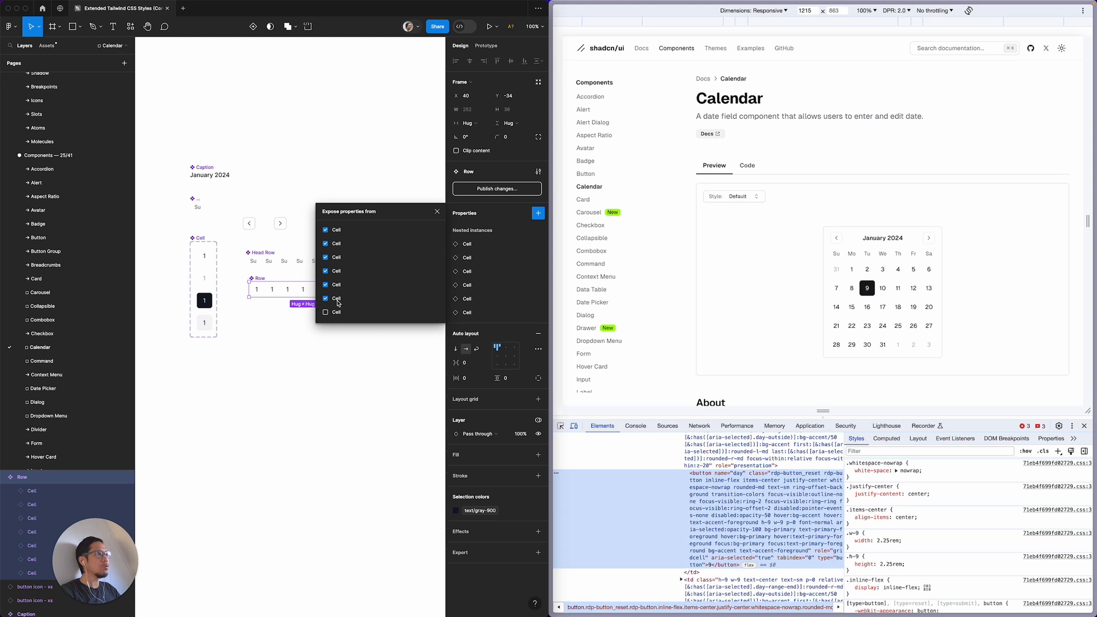
click(337, 312)
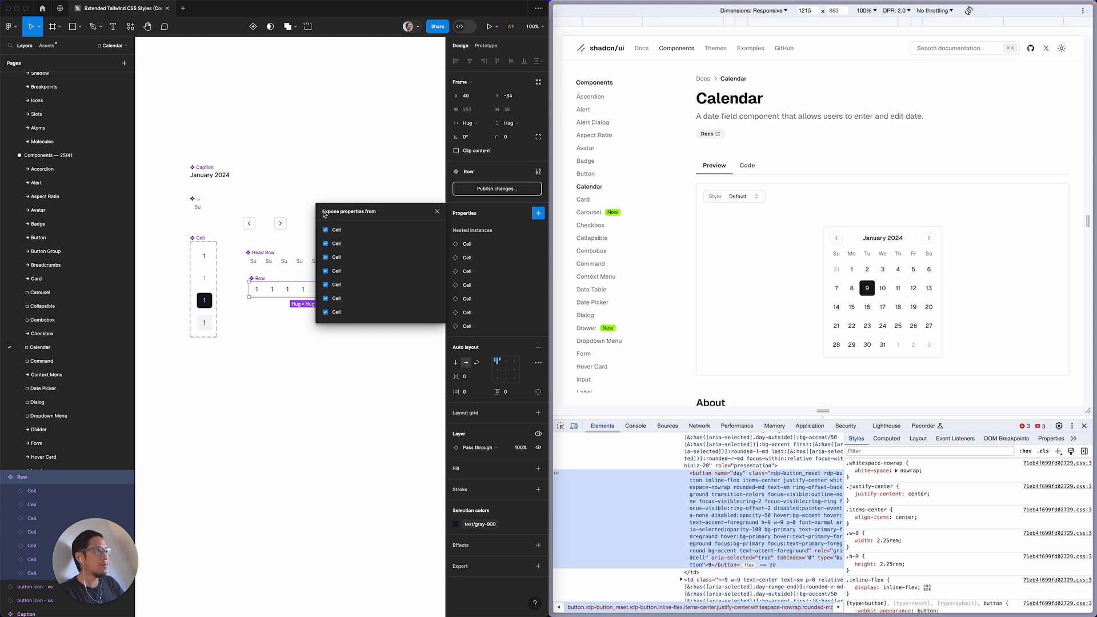
click(437, 213)
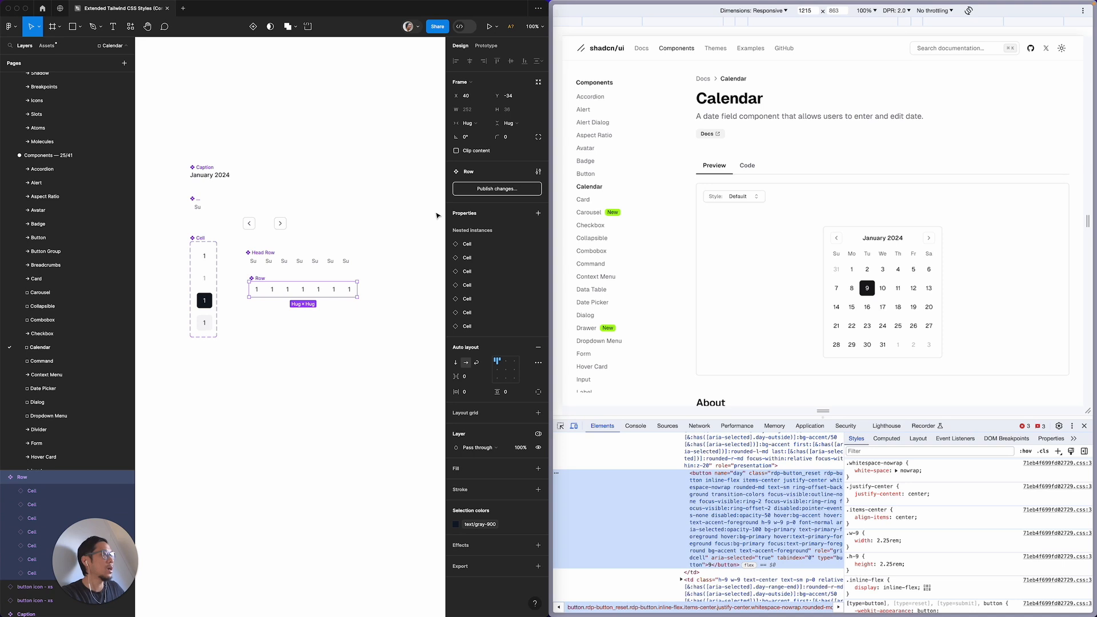
Step: Move the Row component to X 32 so that it aligns with the Head Row above it
click(253, 365)
drag(251, 278, 248, 278)
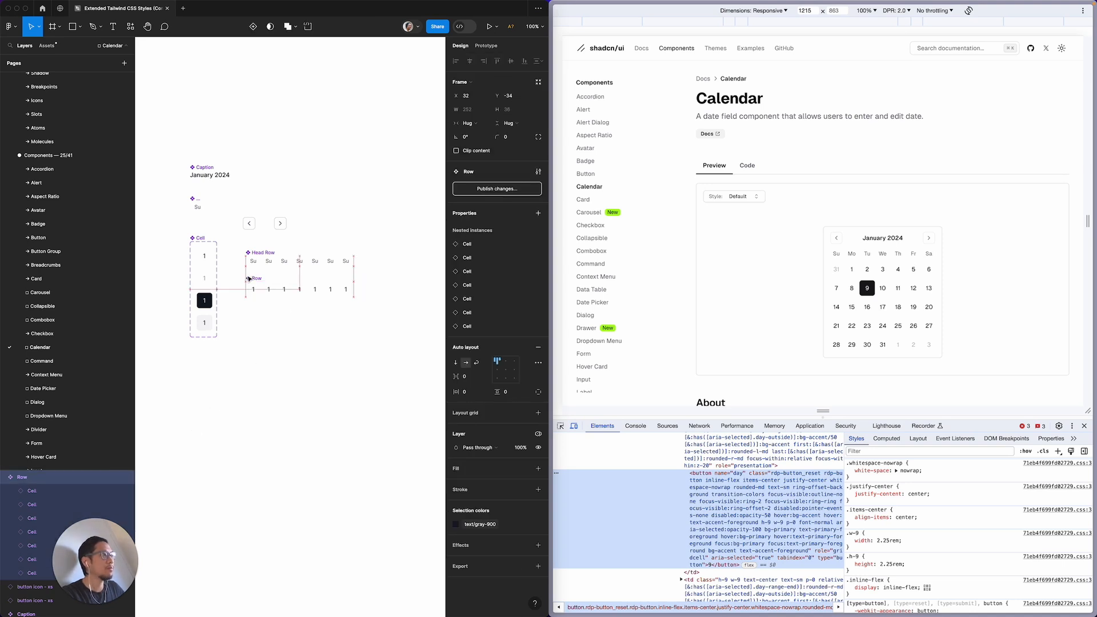
click(277, 358)
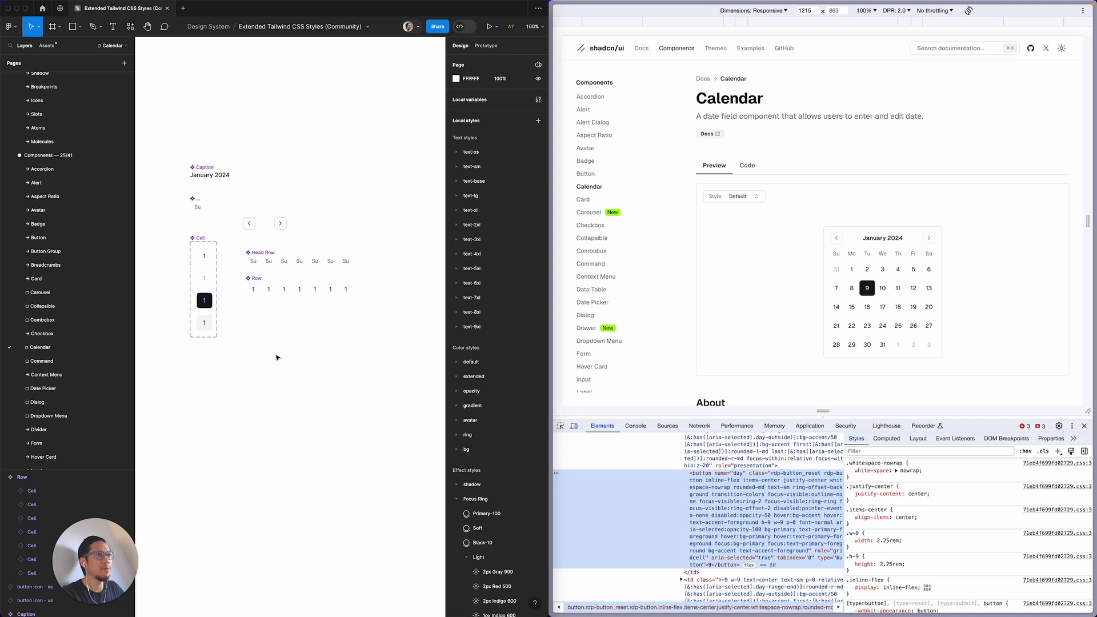
Step: Inspect the calendar's table head and its header row in the reference page's markup
scroll(712, 495, up, 5)
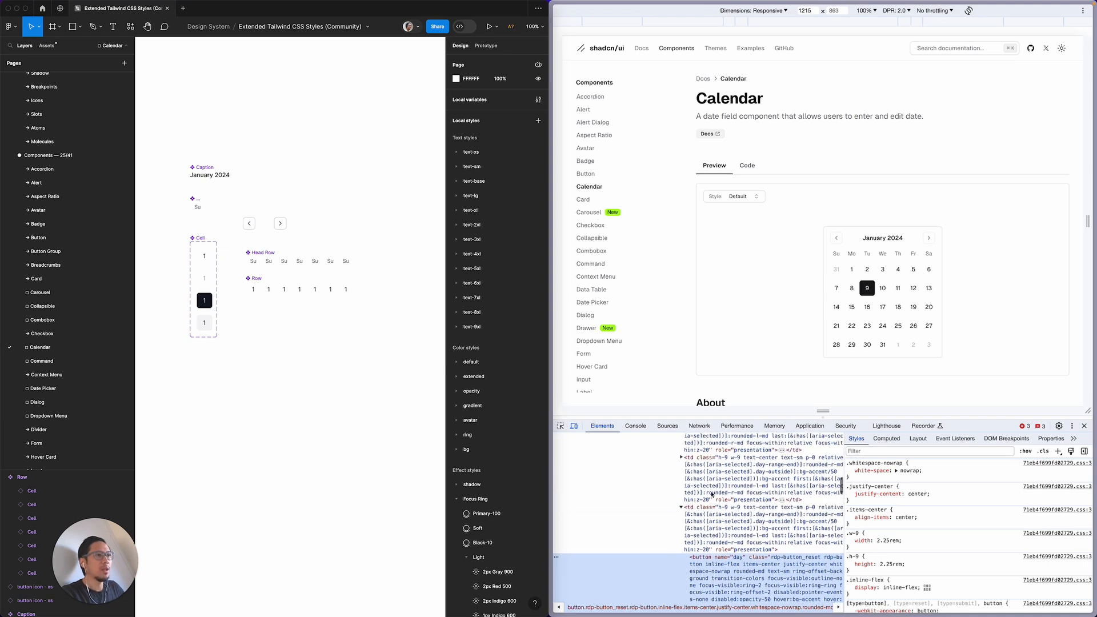
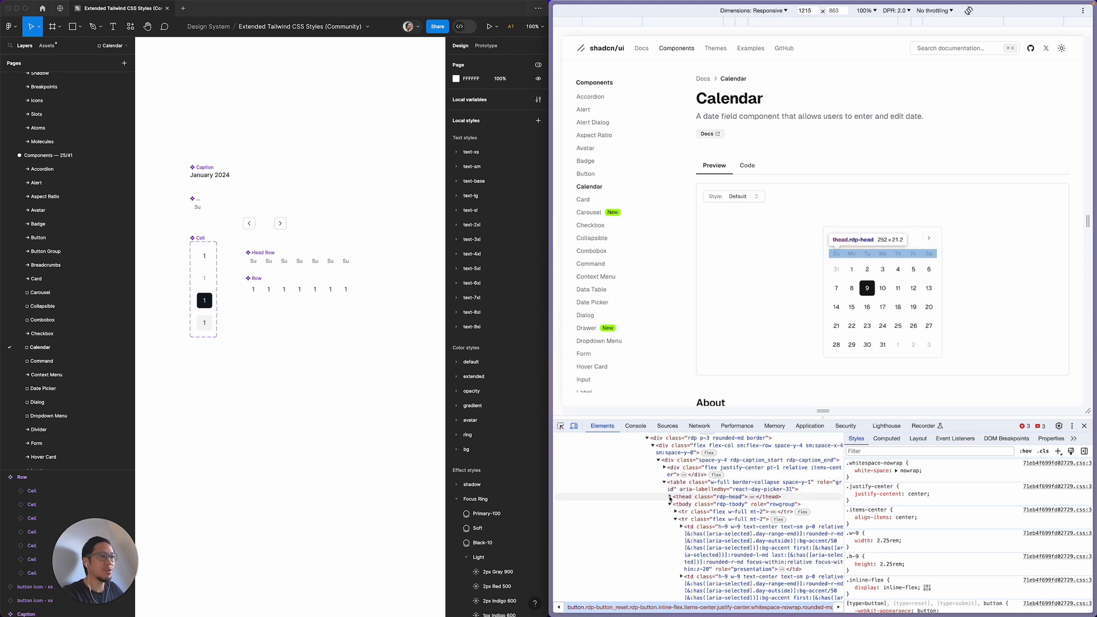
click(672, 497)
click(670, 497)
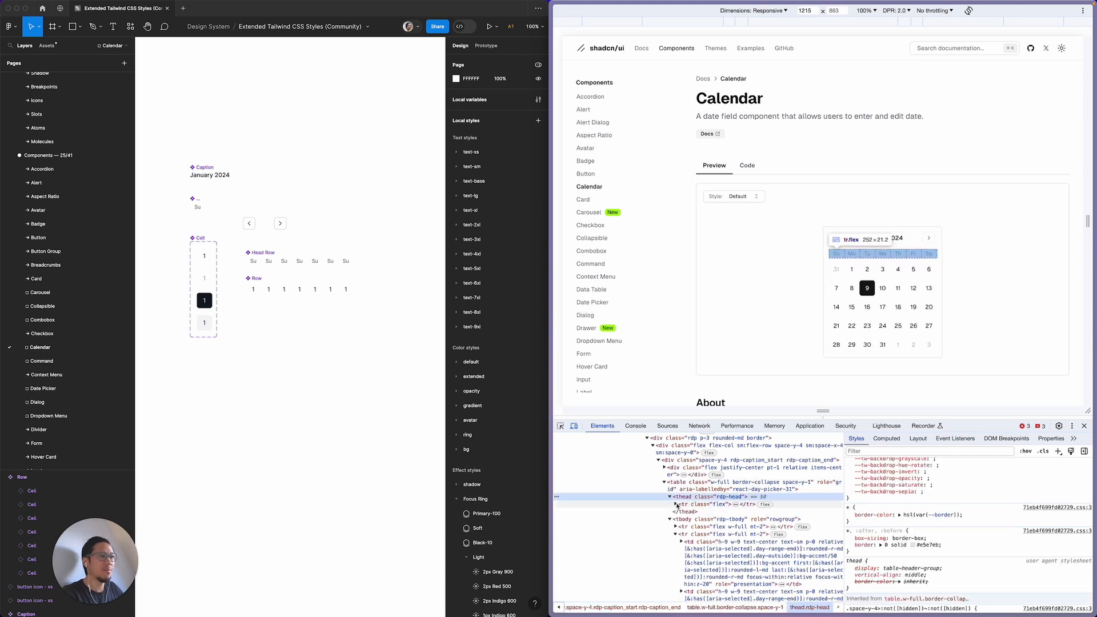
click(678, 505)
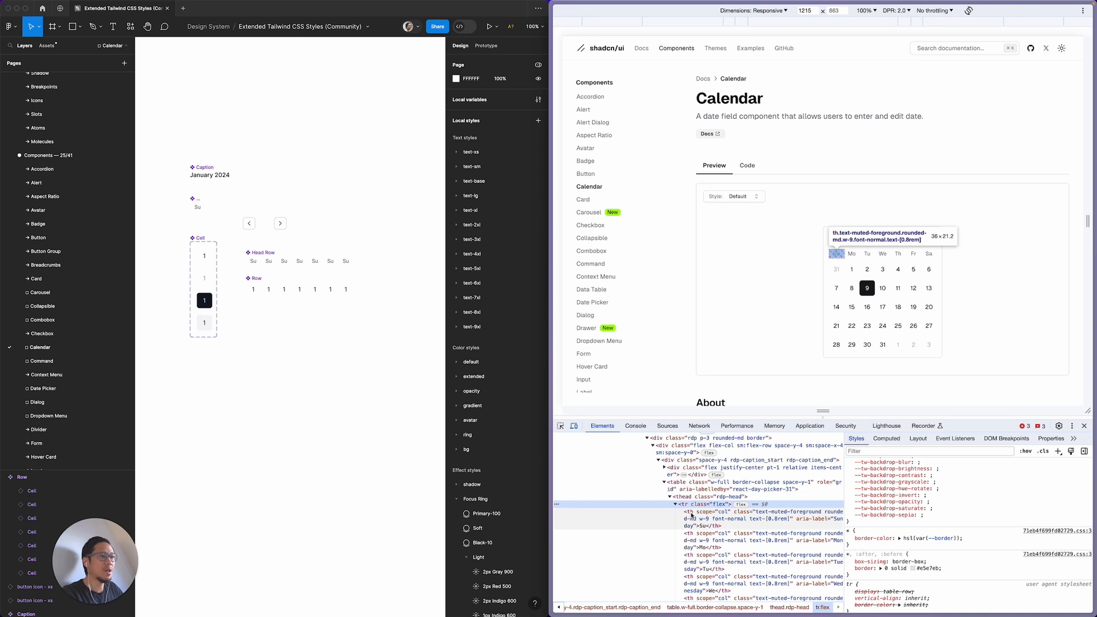
Step: Move the Row and Head Row components down and closer together, keeping their edges aligned
click(260, 279)
mouse_move(259, 278)
mouse_down()
mouse_move(259, 290)
mouse_move(264, 275)
mouse_up()
click(264, 262)
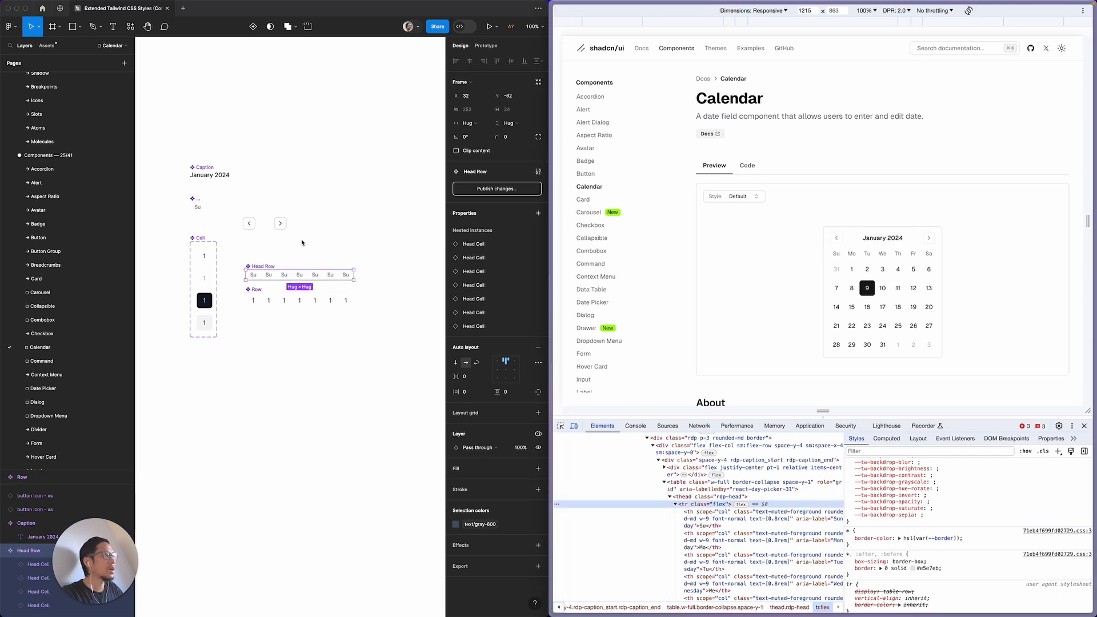
Step: Duplicate the Caption as an instance and place it between the two chevron buttons, moving the right chevron outward to make room
click(255, 250)
click(208, 175)
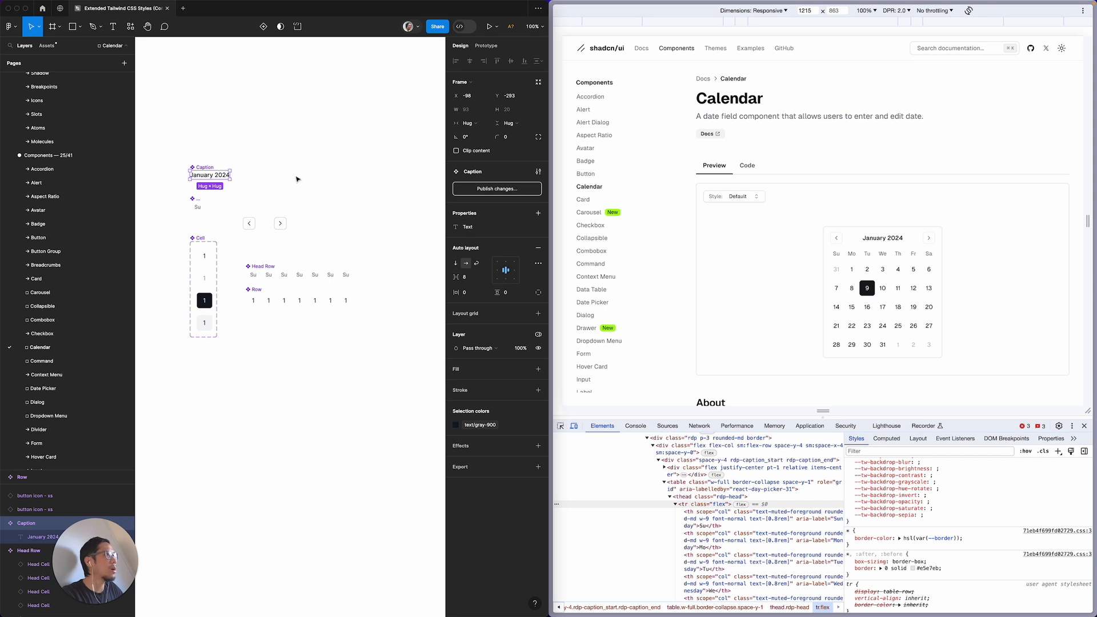
key(super+d)
drag(212, 177, 273, 177)
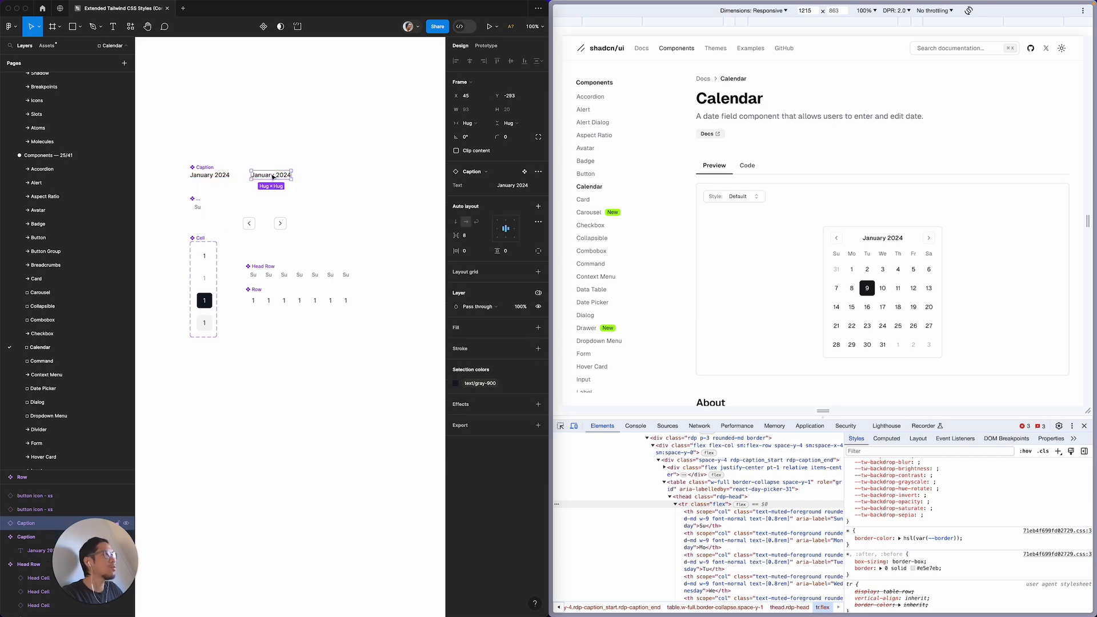
click(307, 229)
drag(285, 232, 349, 233)
click(296, 196)
drag(273, 176, 306, 227)
Step: Wrap both chevron buttons and the Caption instance in a horizontal auto layout frame, 251 fixed width, Auto spacing and vertically centred
drag(233, 205, 375, 241)
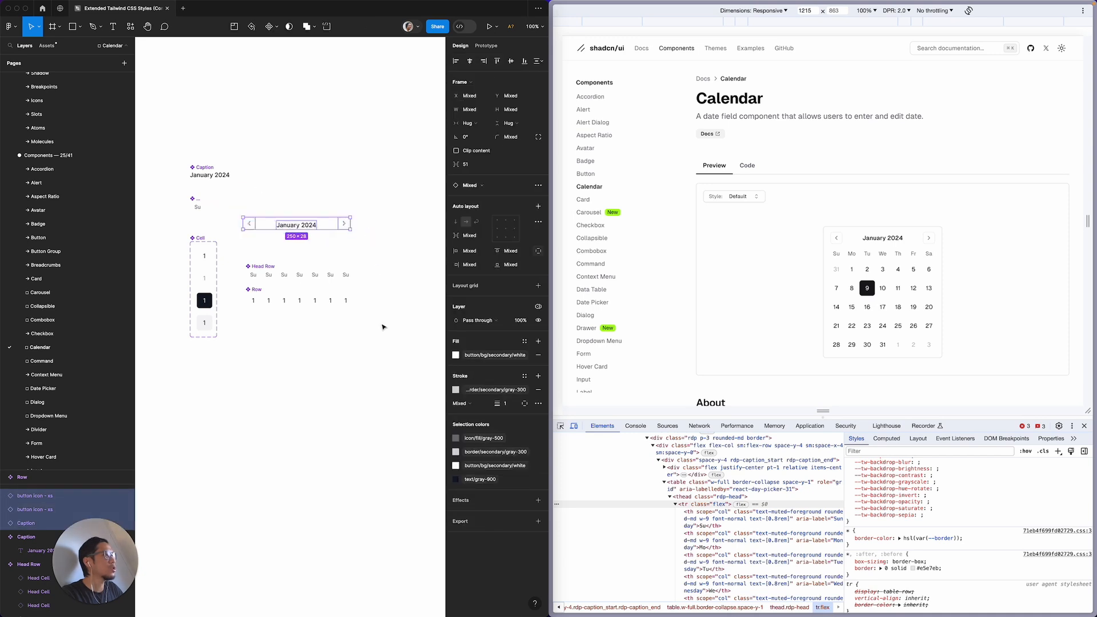
key(shift+a)
click(486, 204)
click(487, 214)
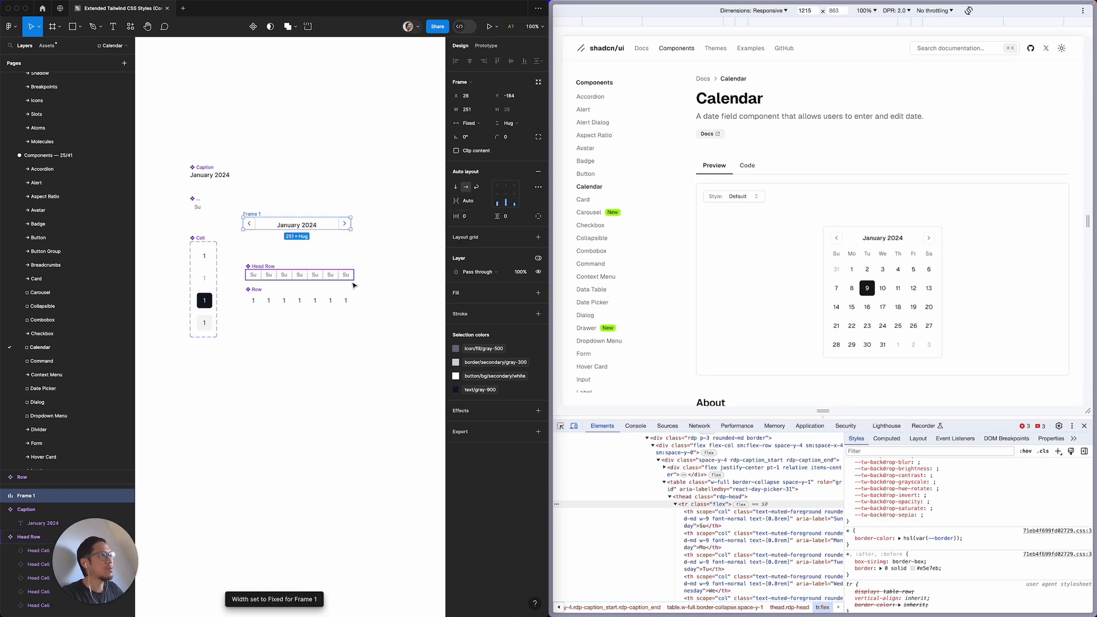
click(506, 194)
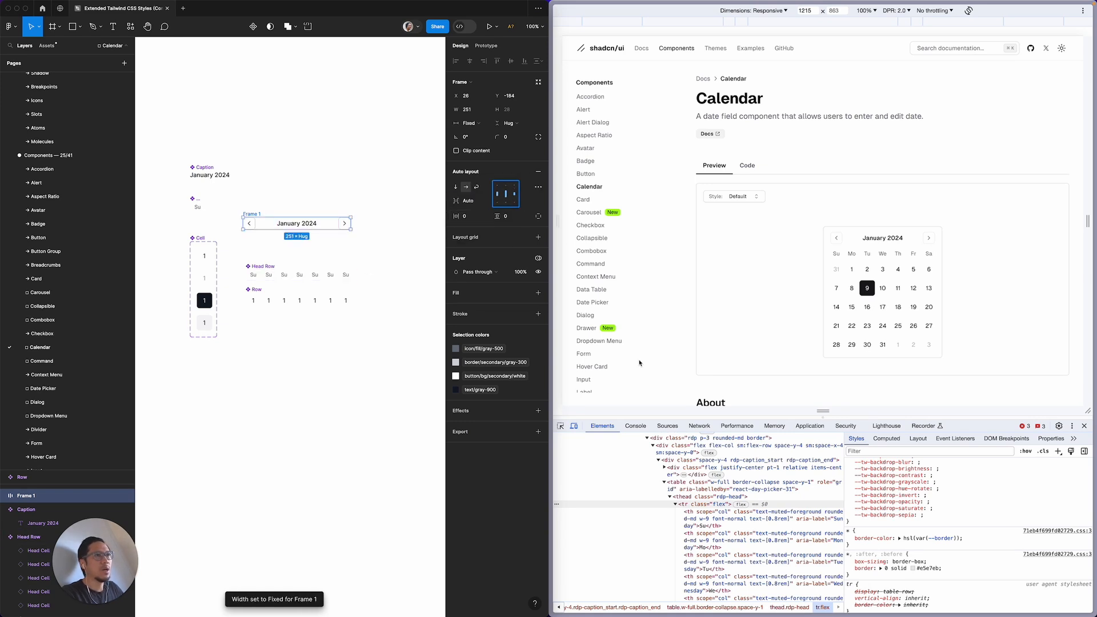
Step: Inspect the calendar's caption container in the reference page's markup, then close the developer tools
click(669, 505)
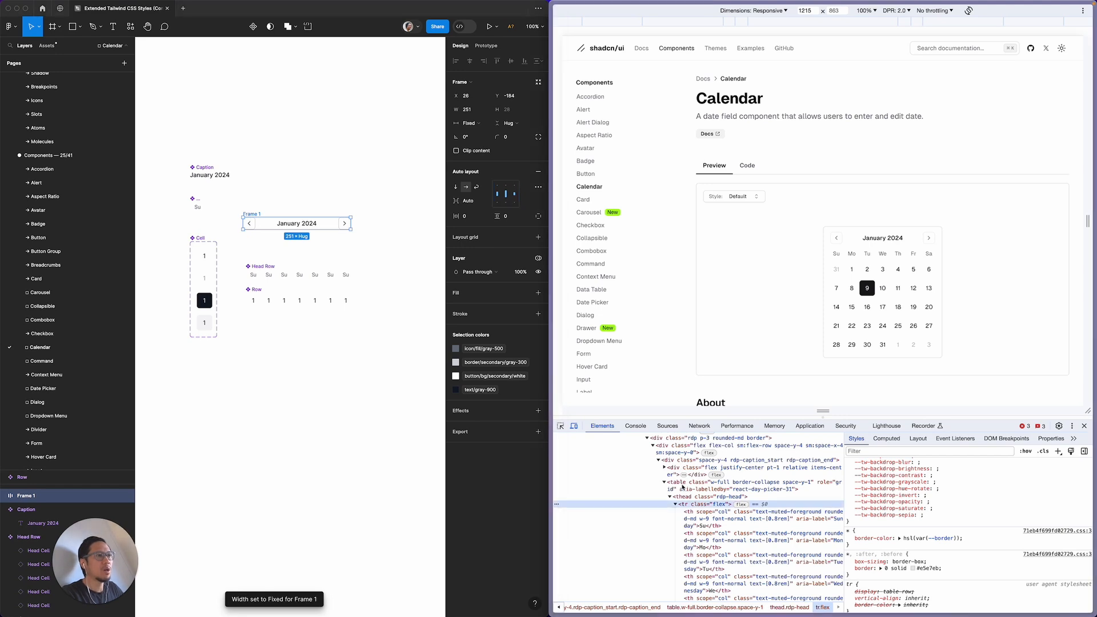
click(676, 472)
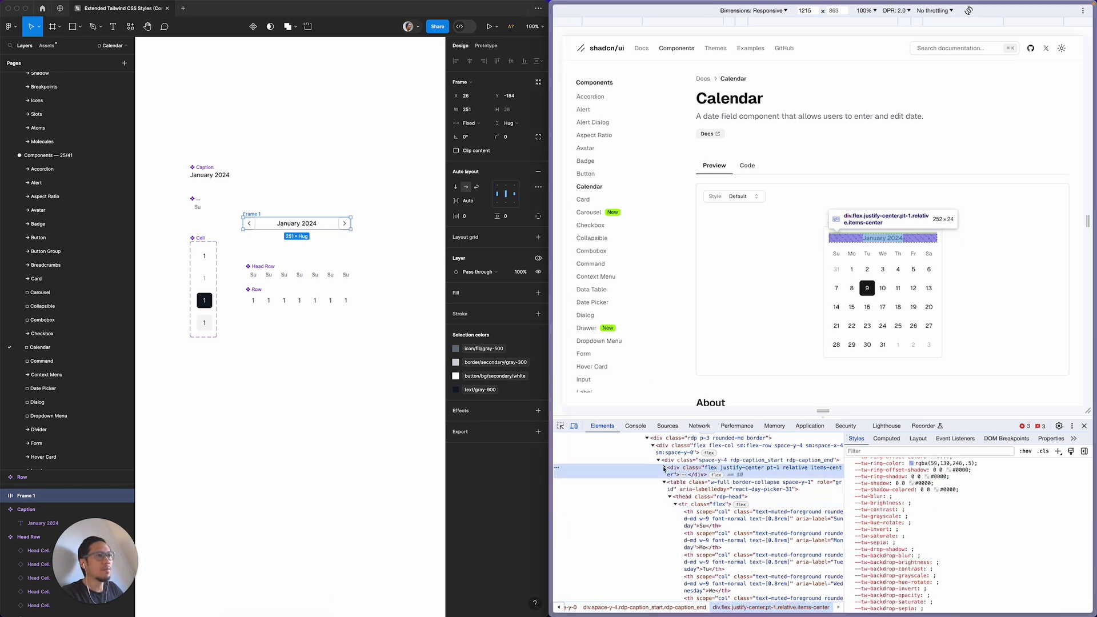
click(665, 468)
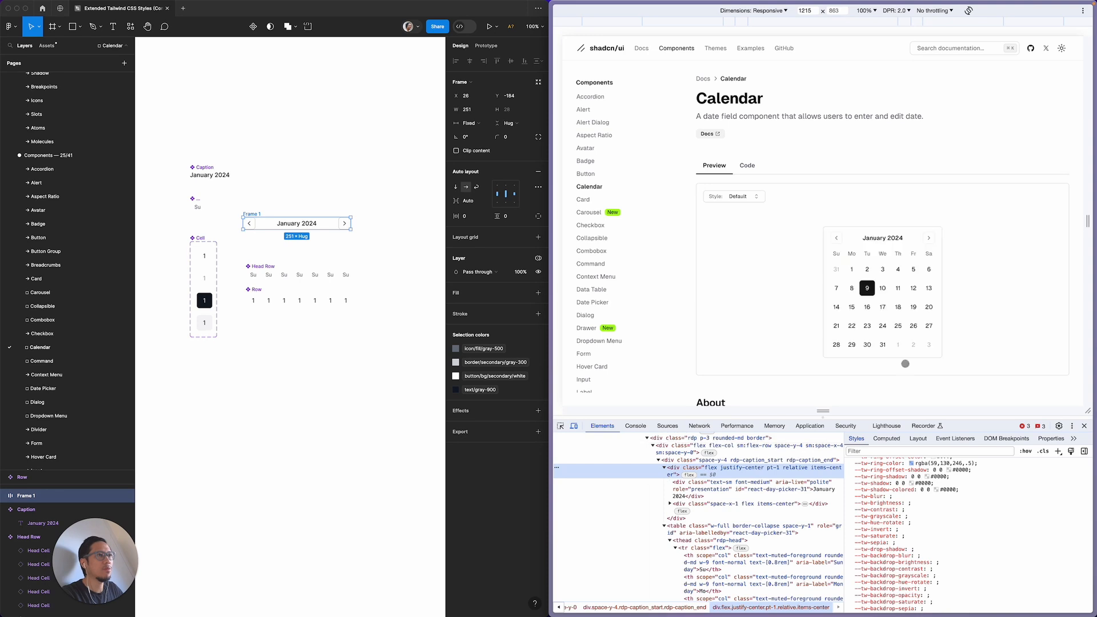
key(super+alt+i)
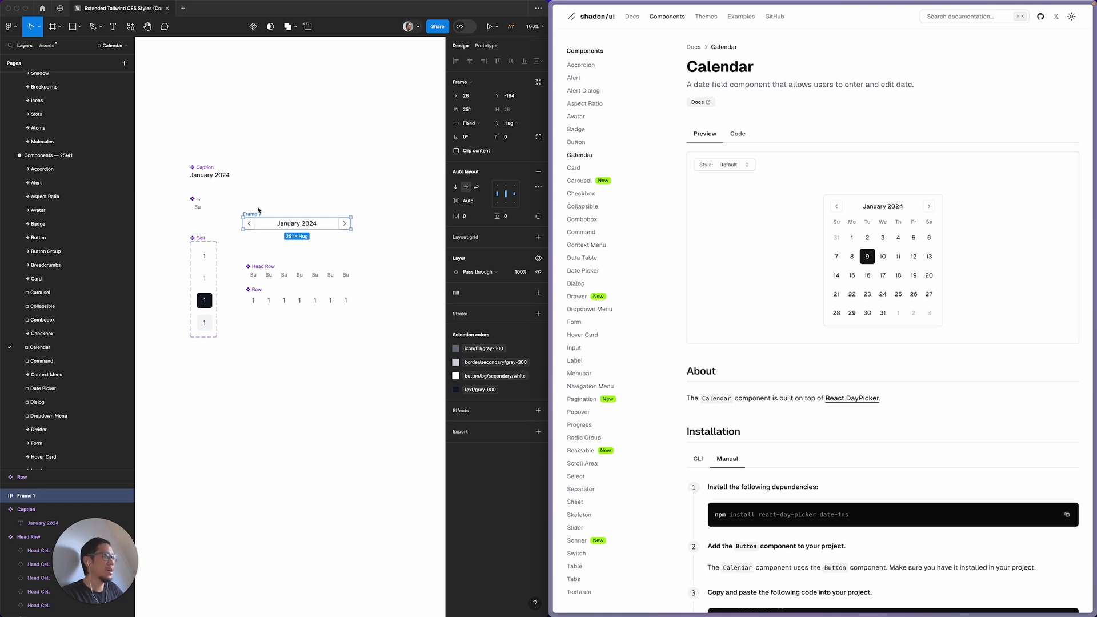
Step: Rename the frame with the chevron buttons and caption as Caption Row and turn it into a component
double_click(28, 497)
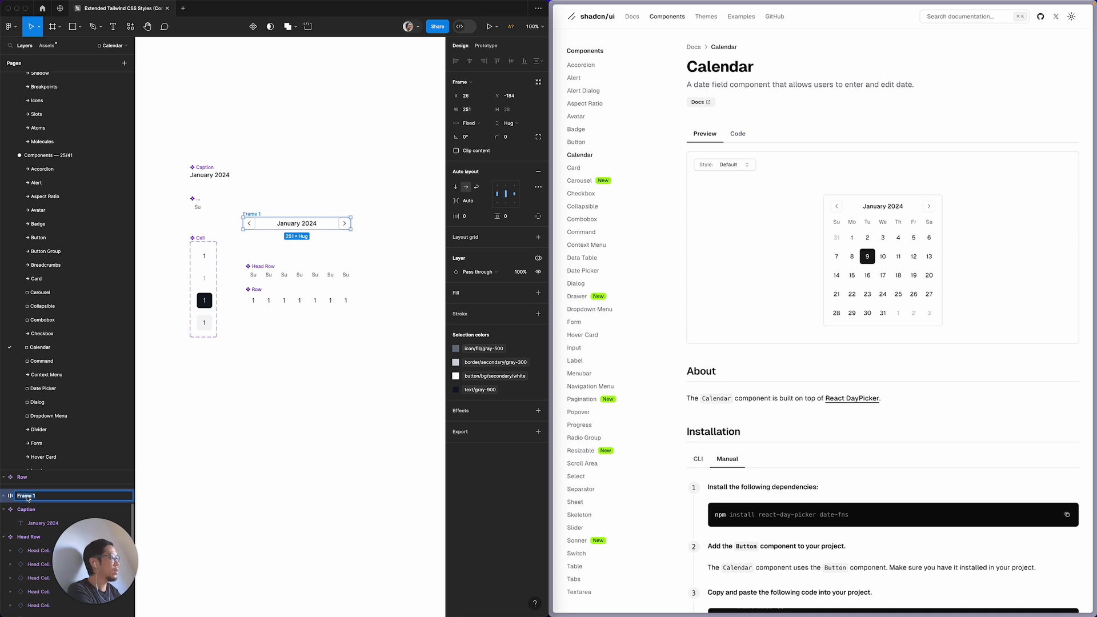
text(Caption Row)
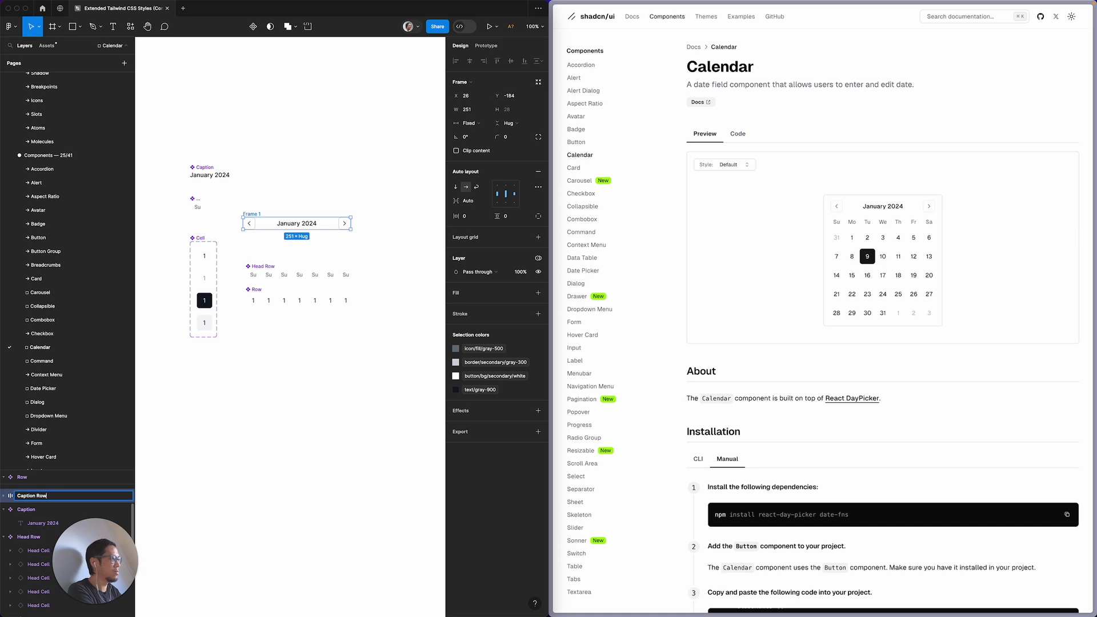
key(Return)
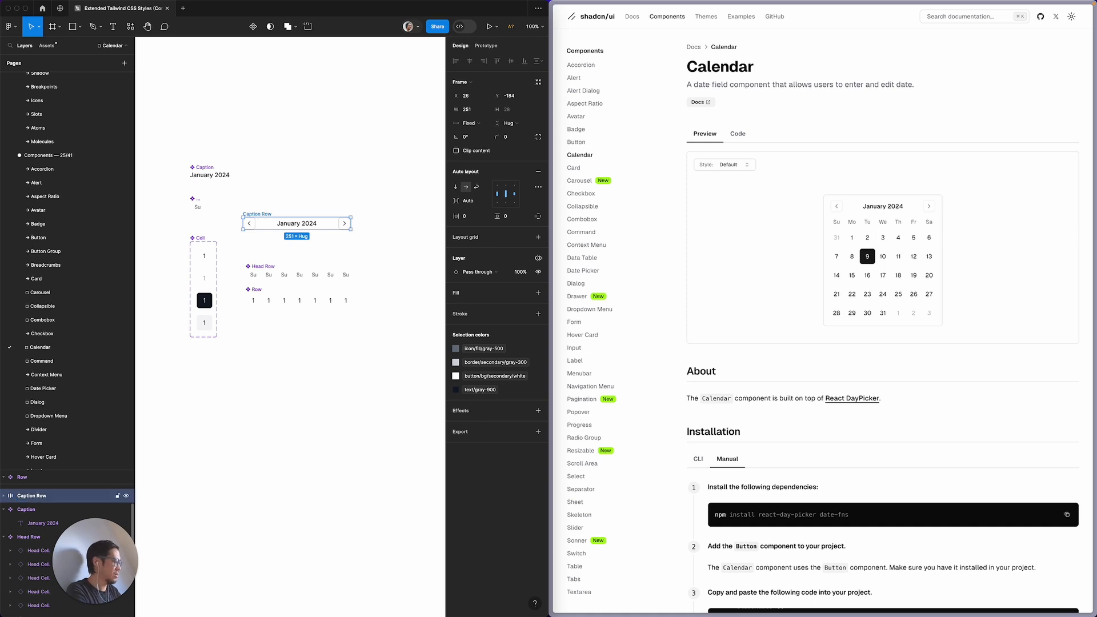
key(super+alt+k)
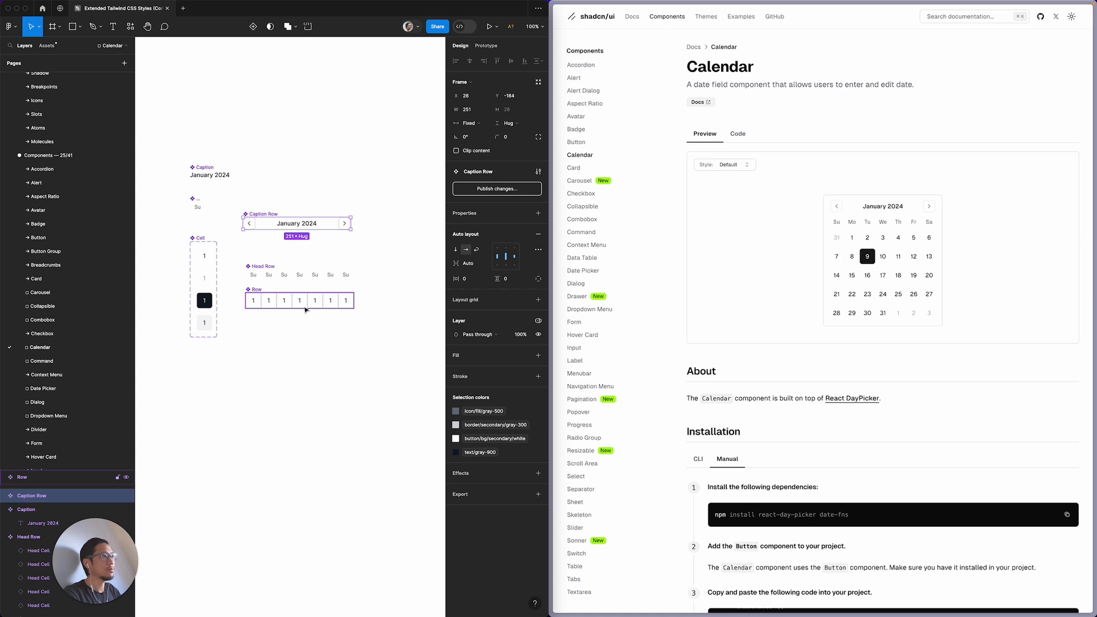
Step: Move the Caption Row component to X 32, Y -128, directly above the Head Row
click(245, 254)
click(257, 223)
drag(258, 226, 261, 249)
click(281, 372)
Step: Expose the nested instance properties of both button icon - xs instances and the Caption on the Caption Row component
scroll(281, 372, right, 3)
scroll(281, 372, up, 1)
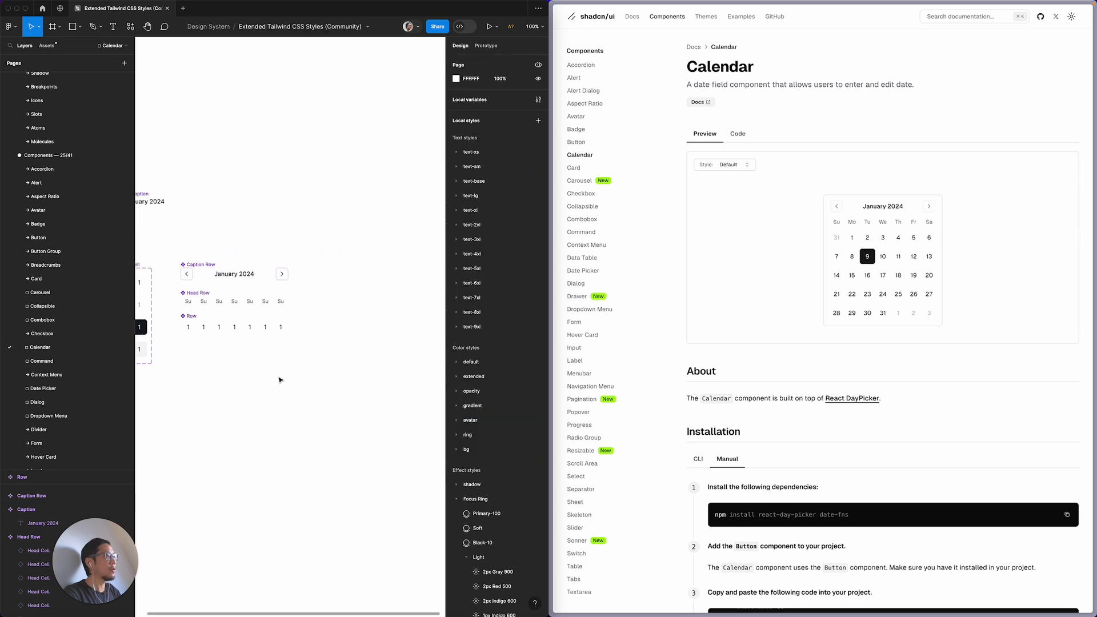
scroll(280, 380, left, 2)
scroll(281, 380, up, 1)
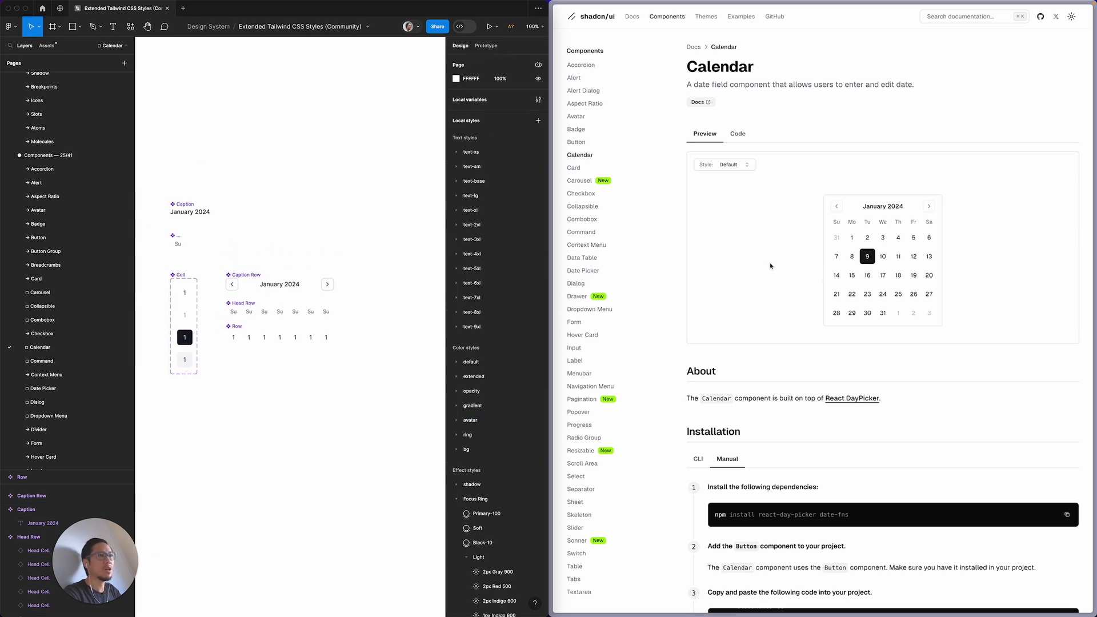
click(268, 286)
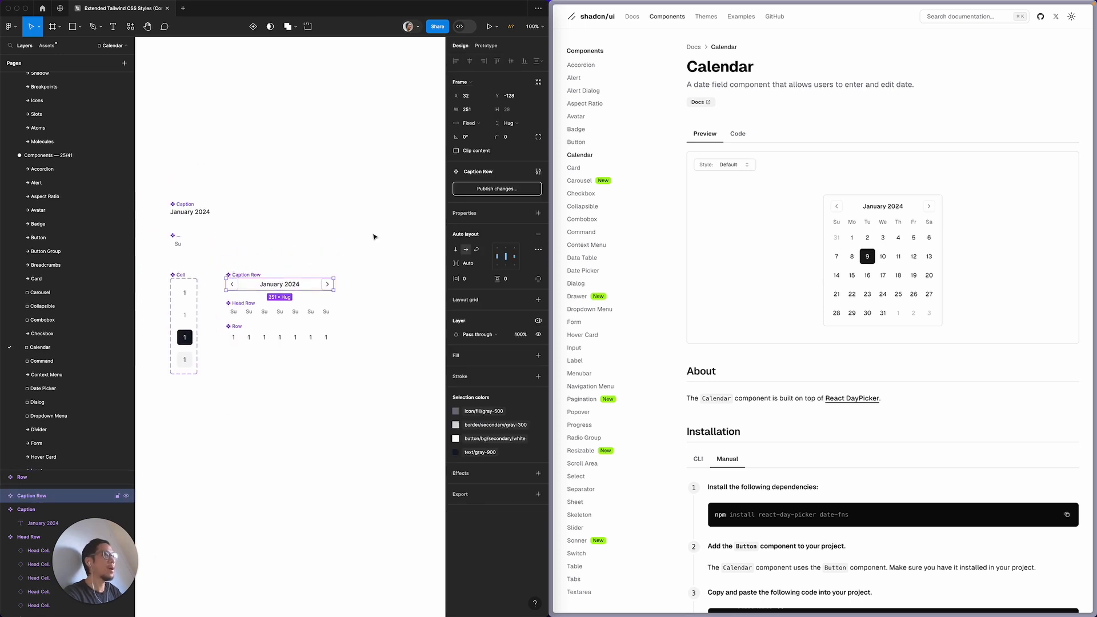
click(539, 214)
click(498, 300)
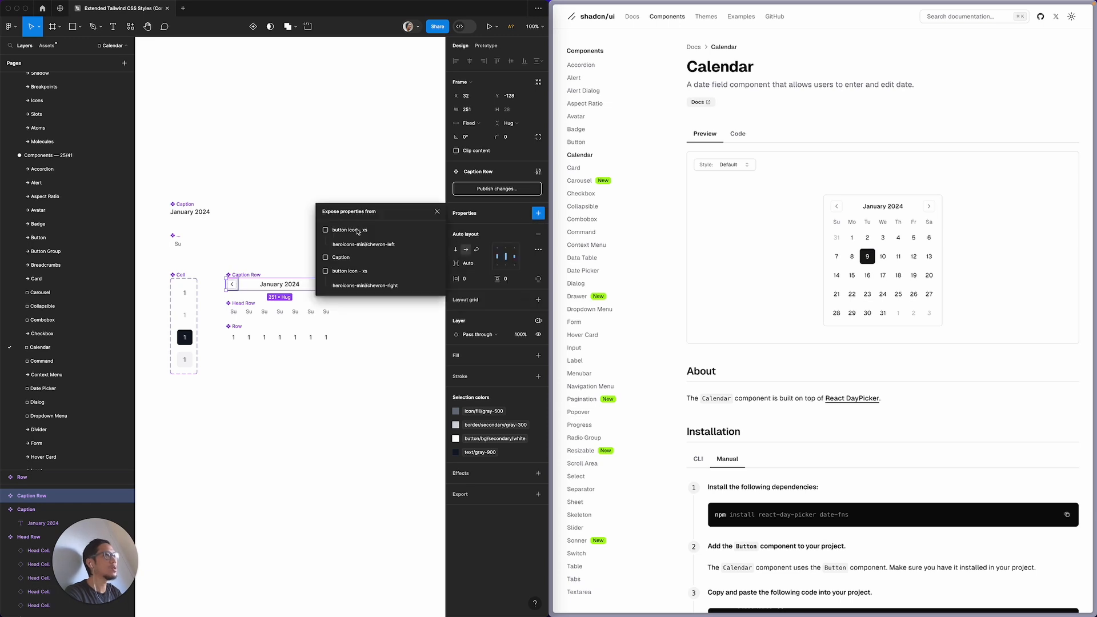
click(345, 257)
click(343, 272)
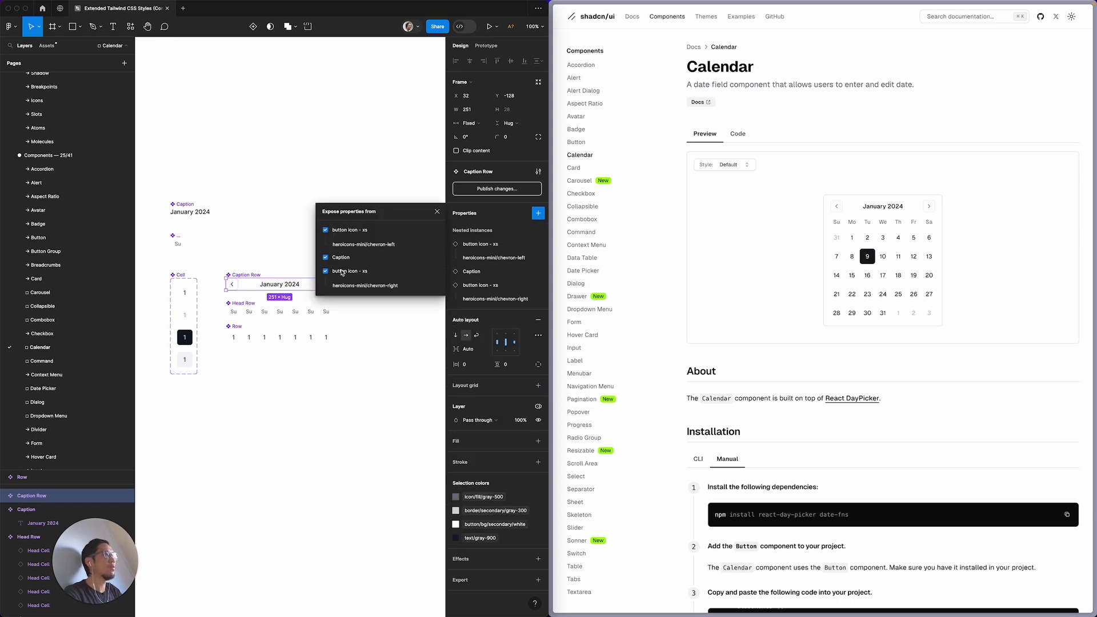
click(438, 214)
click(310, 216)
click(759, 245)
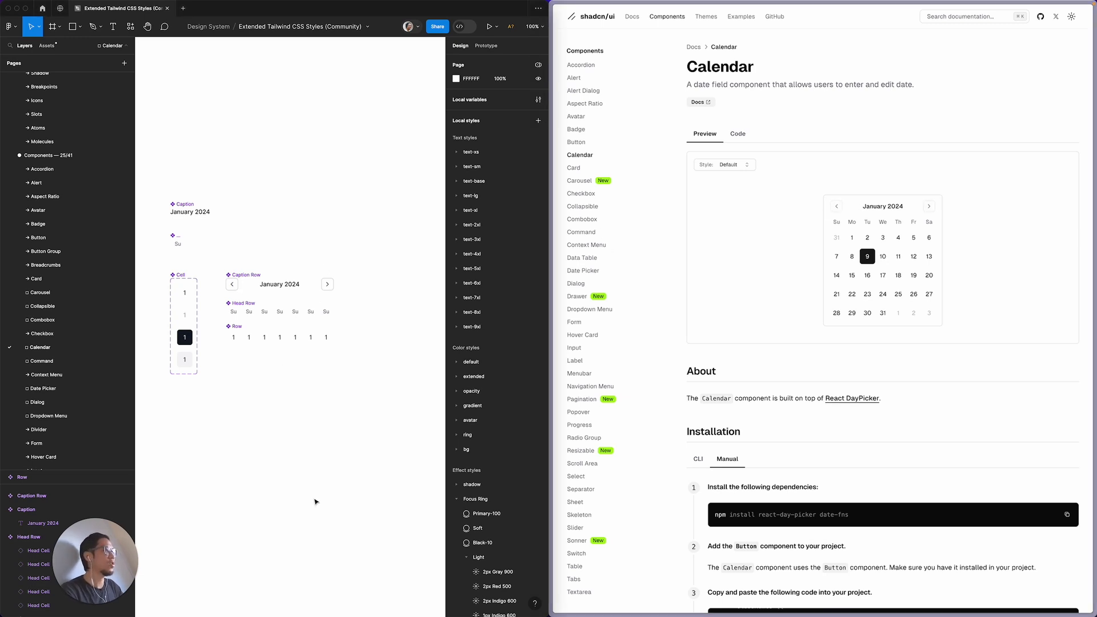
Step: Duplicate the Caption Row, Head Row and Row as instances and place the copies beside the originals at X 385
scroll(315, 502, right, 2)
scroll(315, 502, up, 1)
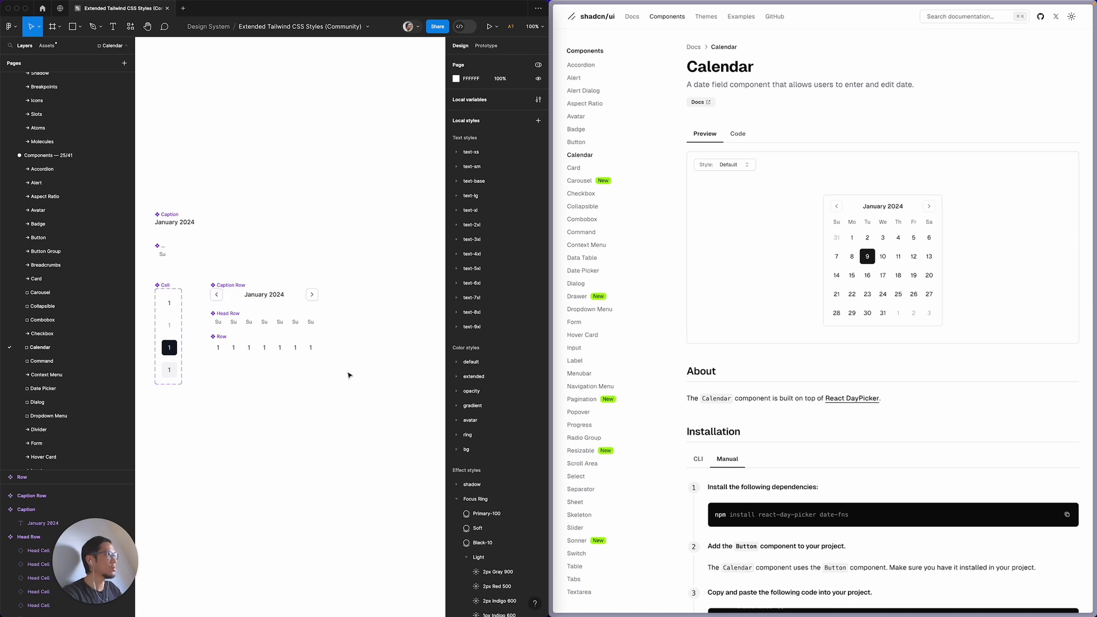
drag(351, 397, 202, 261)
scroll(334, 430, right, 2)
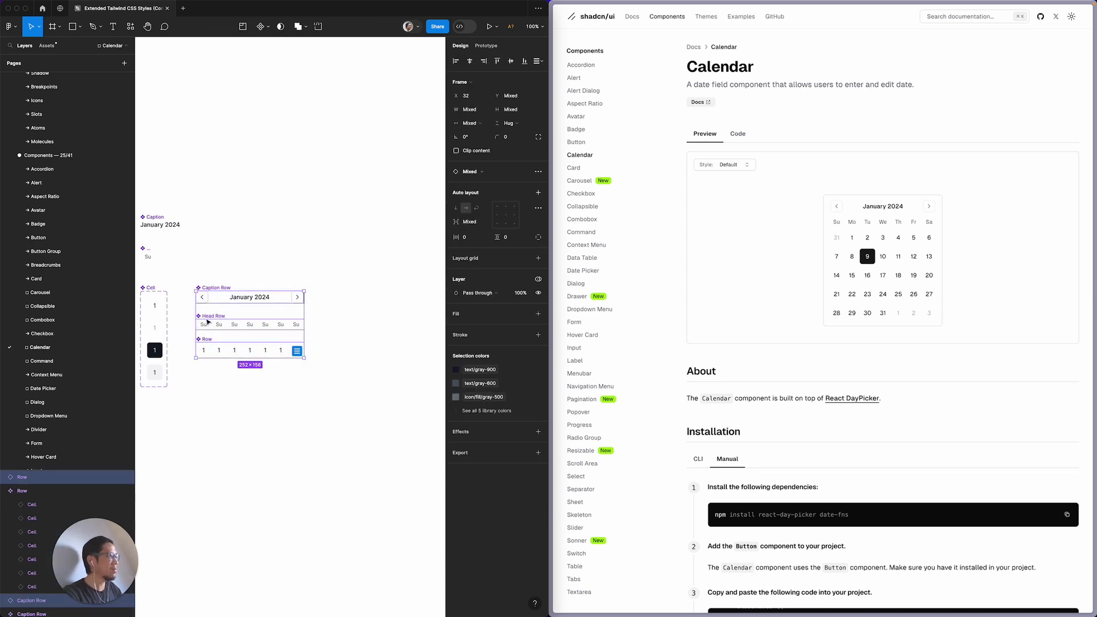
drag(208, 320, 358, 316)
scroll(331, 403, right, 3)
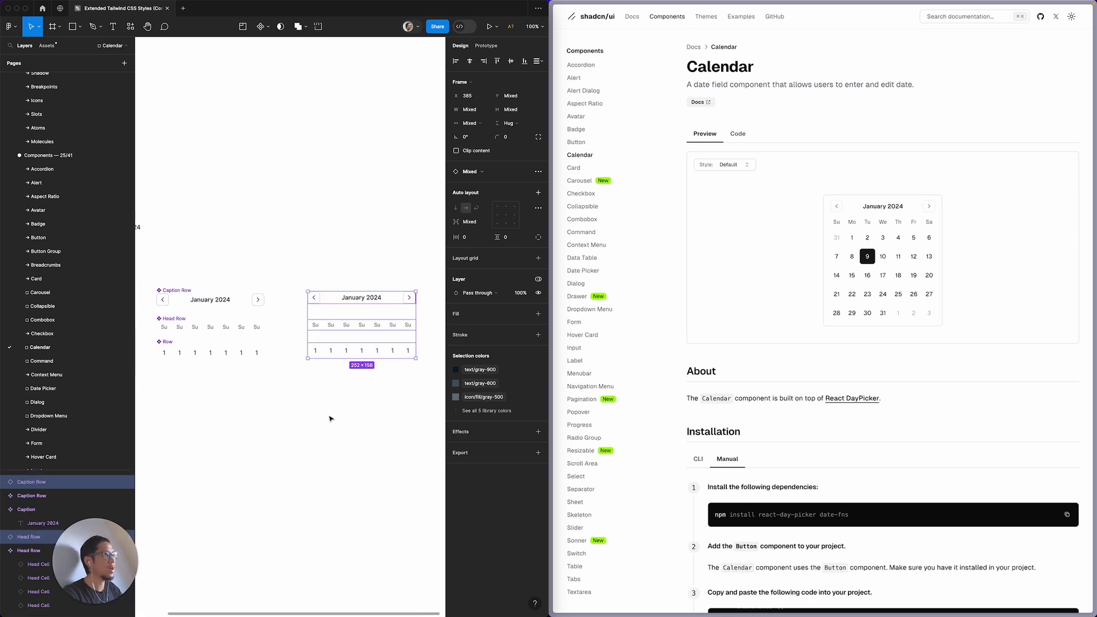
Step: Wrap the duplicated Caption Row, Head Row and Row in a vertical auto layout frame named Calendar
key(shift+a)
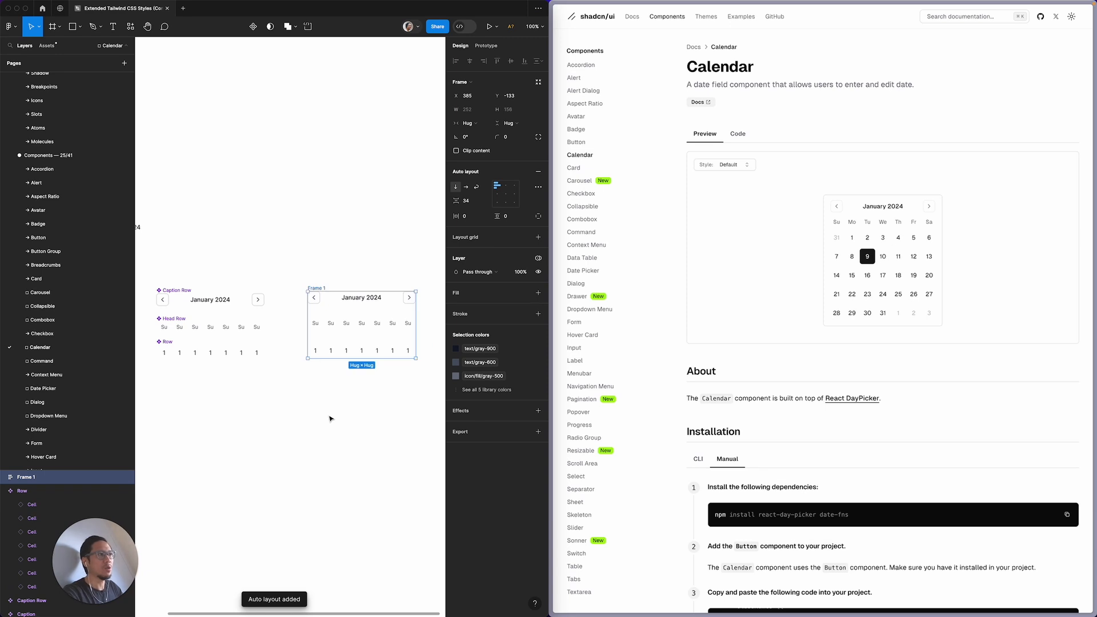
double_click(30, 479)
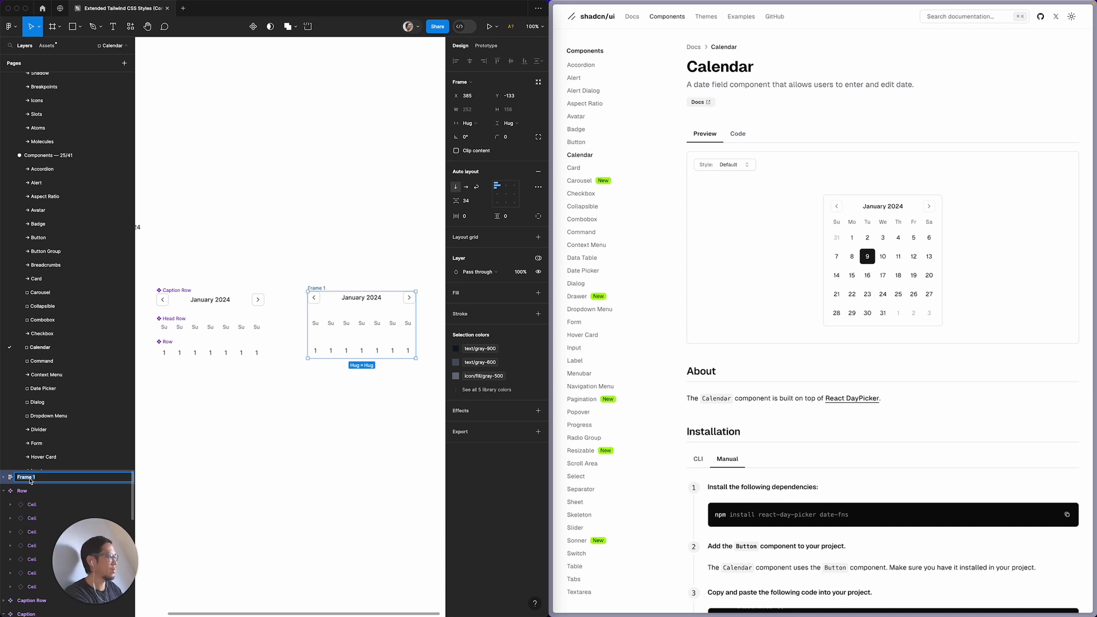
text(Calendar)
key(Return)
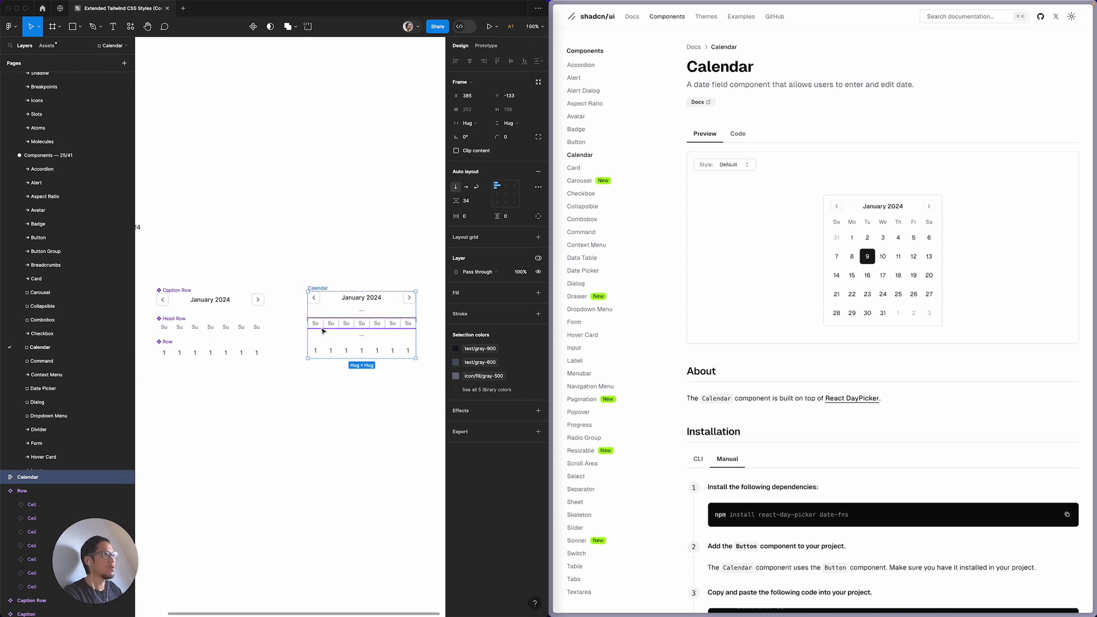
Step: Set the vertical gap between the items of the Calendar frame to 0
click(475, 203)
text(0)
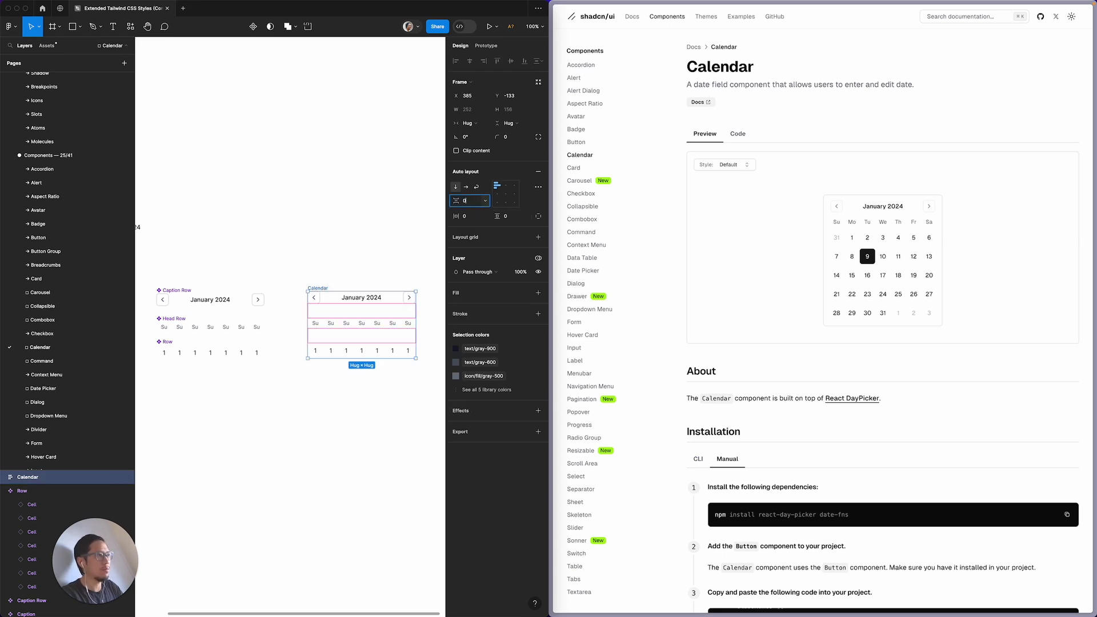
key(Return)
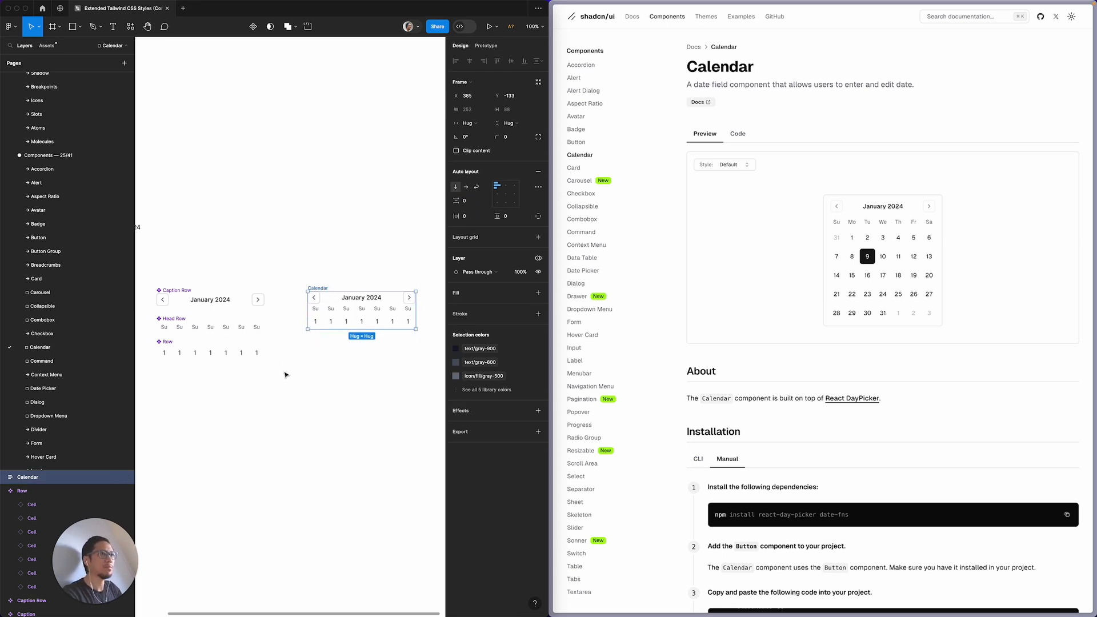
click(4, 478)
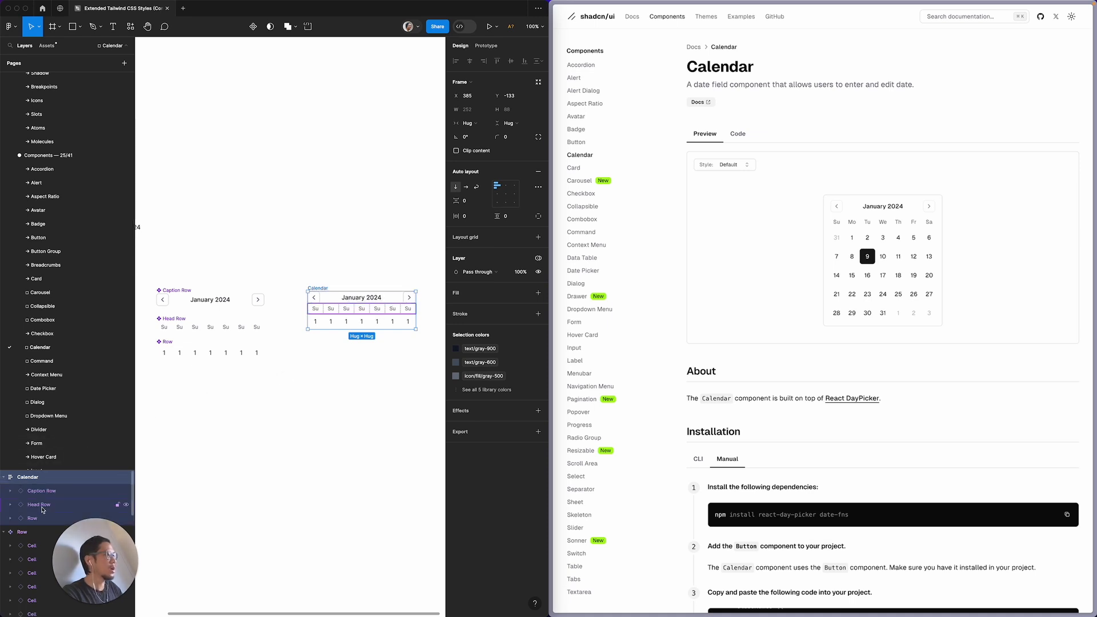
click(41, 506)
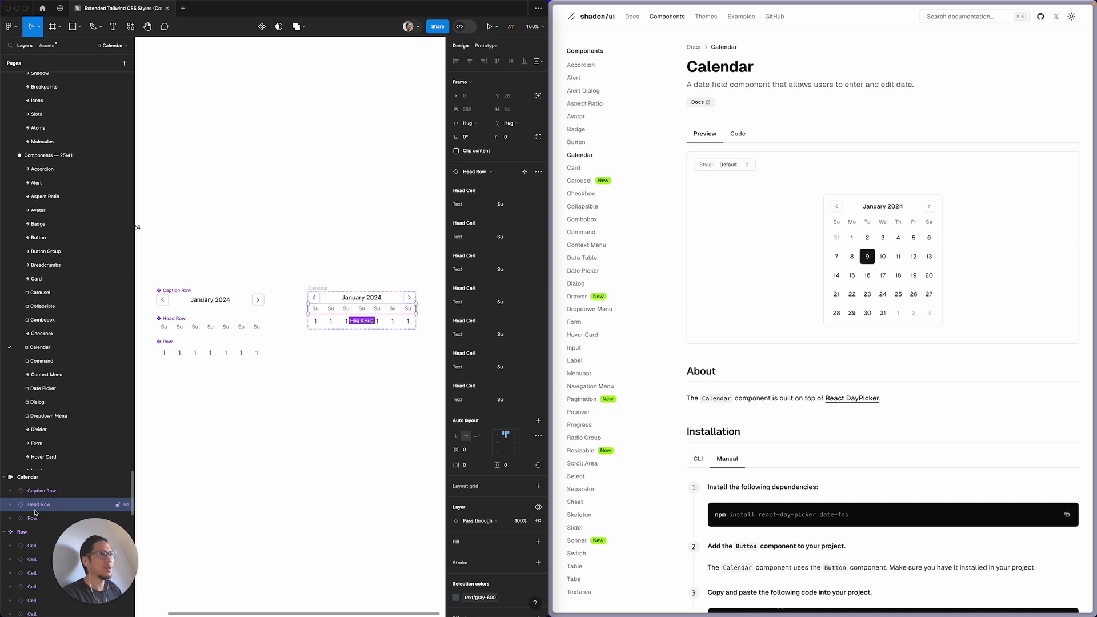
click(327, 374)
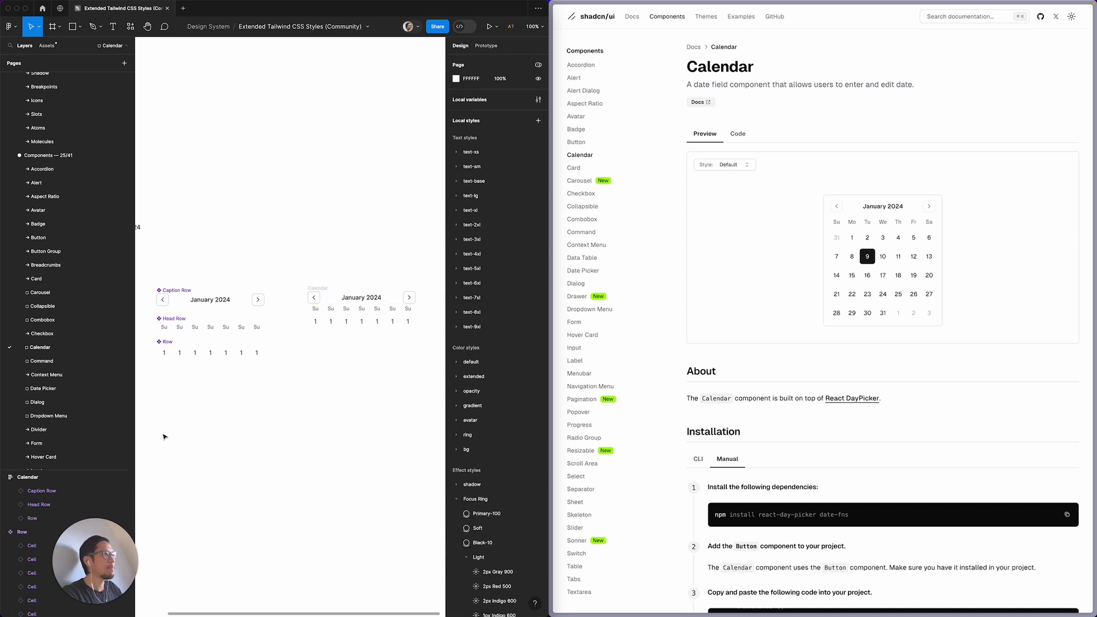
Step: Apply the spacing token with the value 4 to the Calendar frame's vertical gap
click(29, 483)
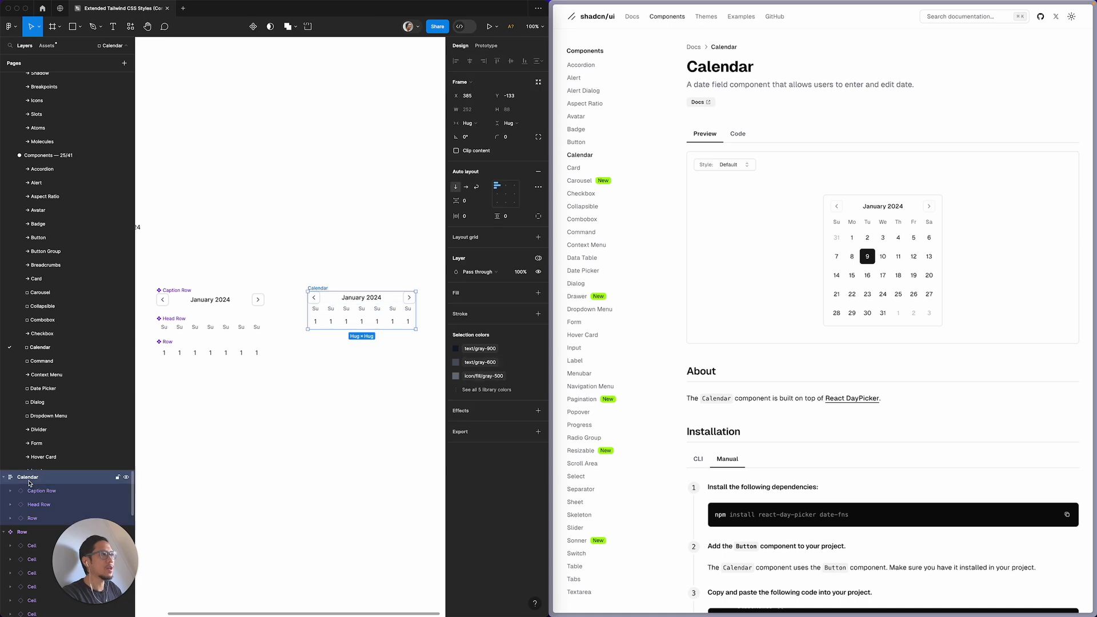
click(484, 202)
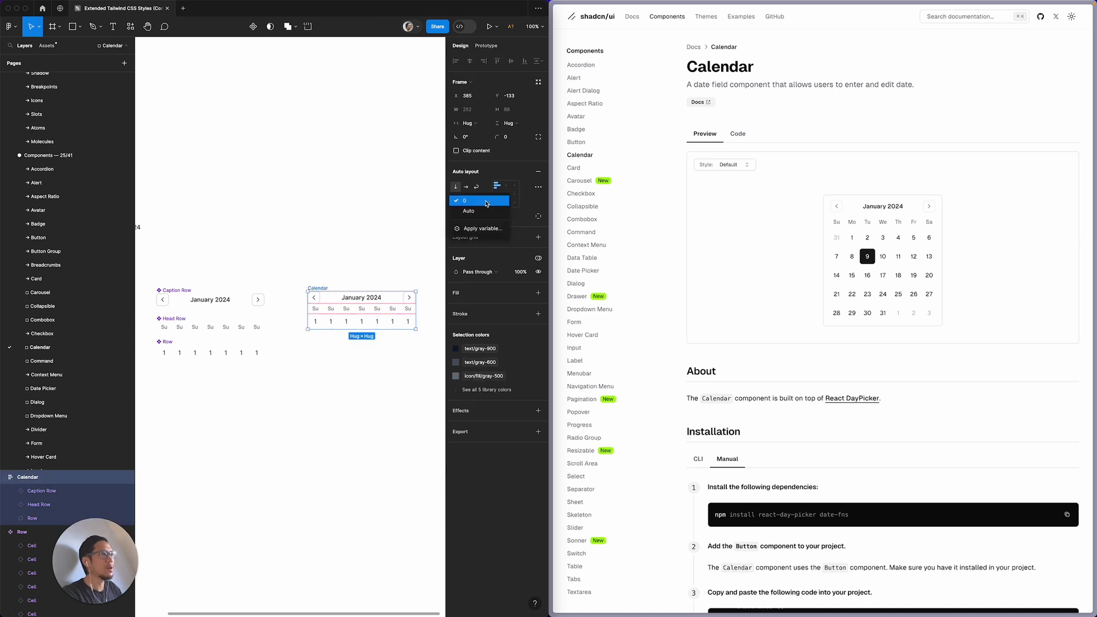
click(486, 229)
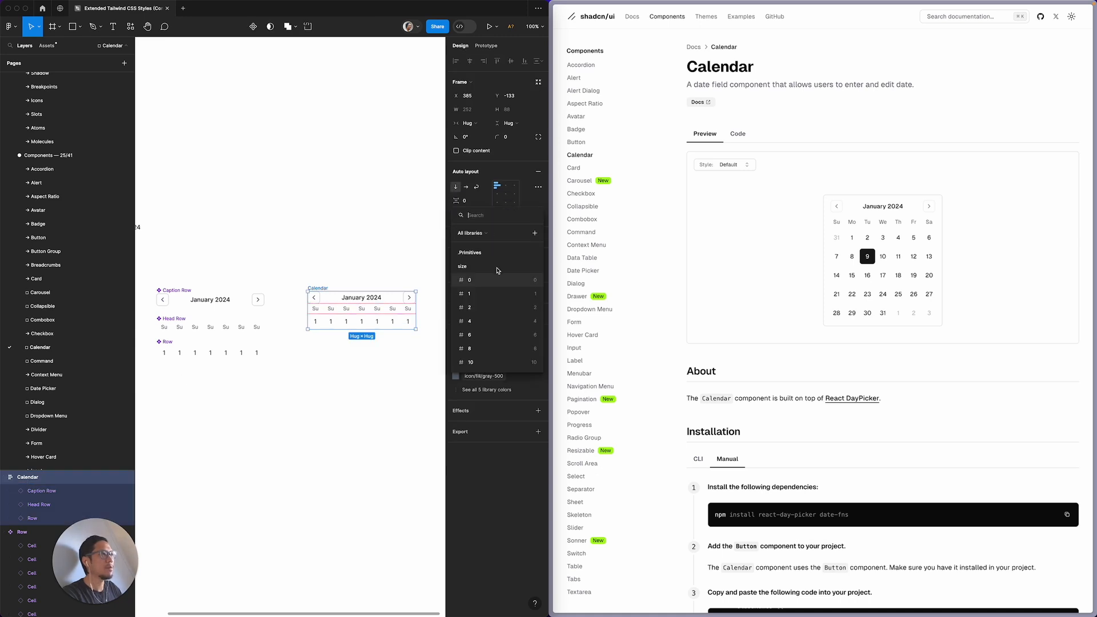
scroll(498, 298, down, 8)
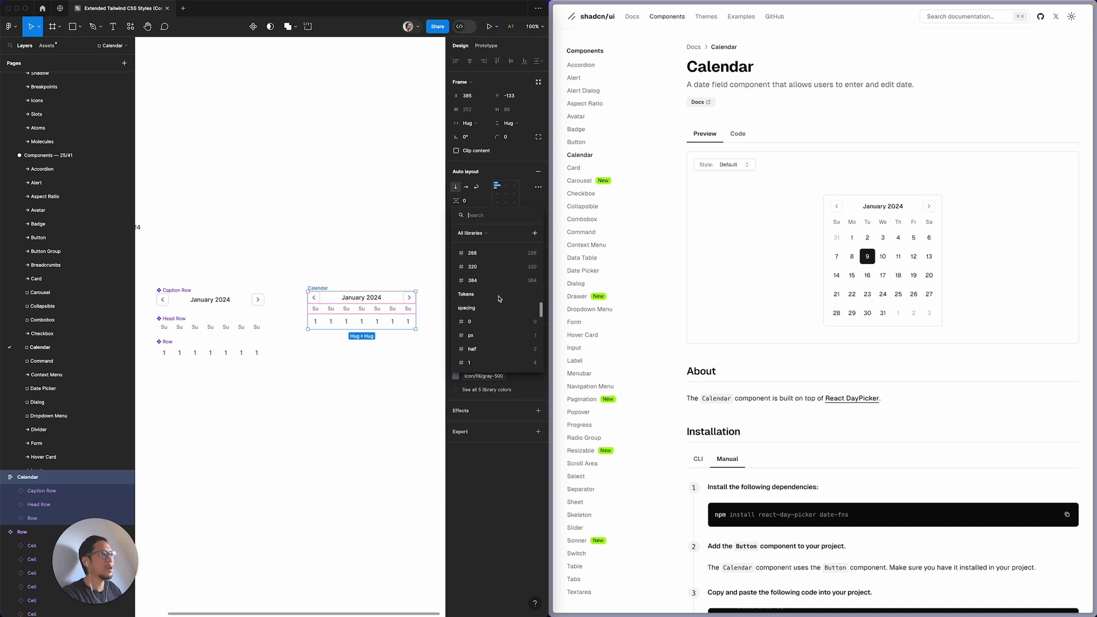
click(498, 330)
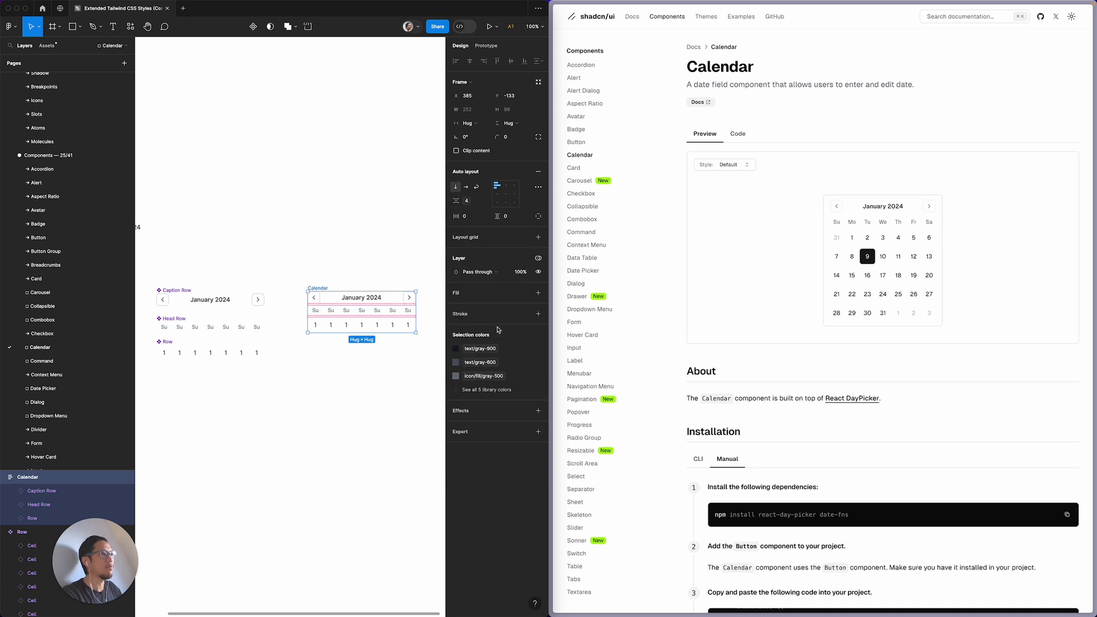
click(357, 388)
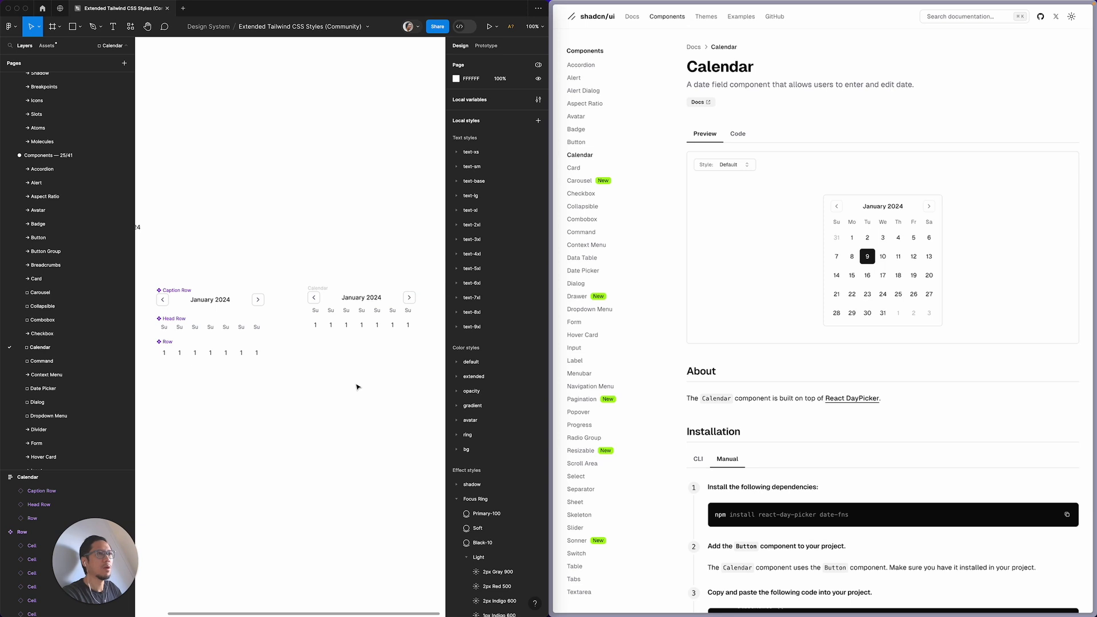
key(Escape)
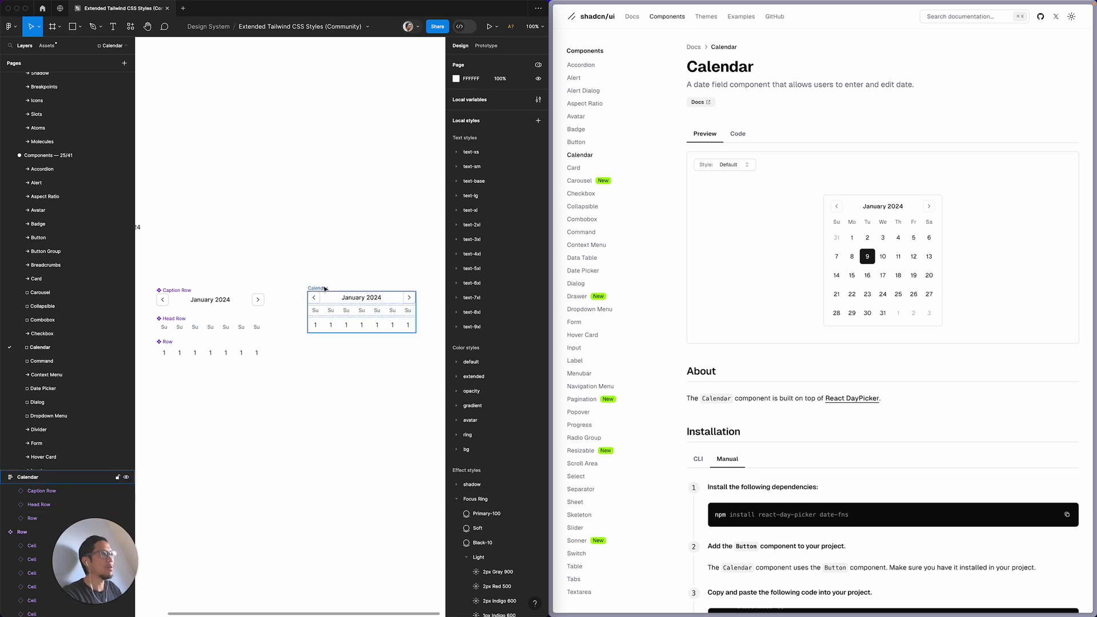
Step: Change the Calendar frame's vertical gap to the spacing variable with the value 6
key(shift+a)
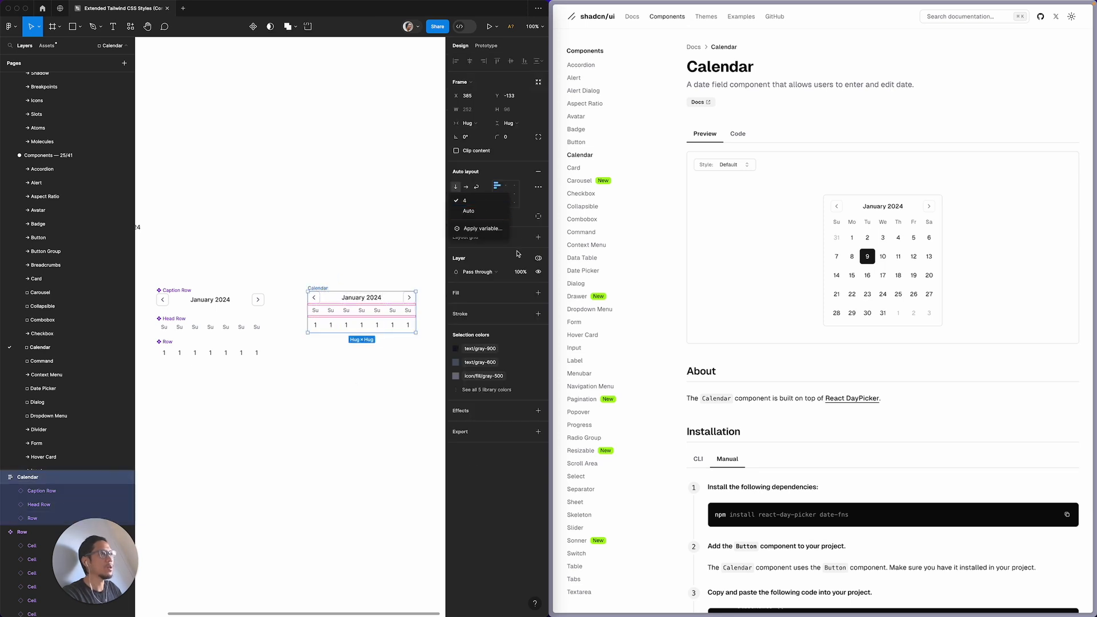
click(486, 202)
click(522, 331)
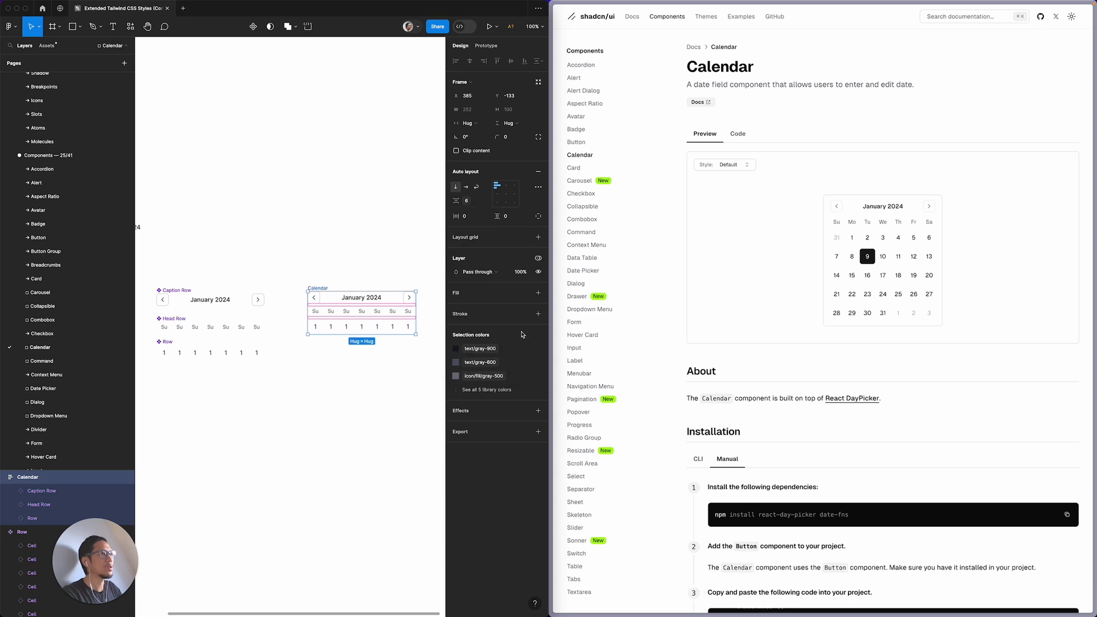
click(355, 390)
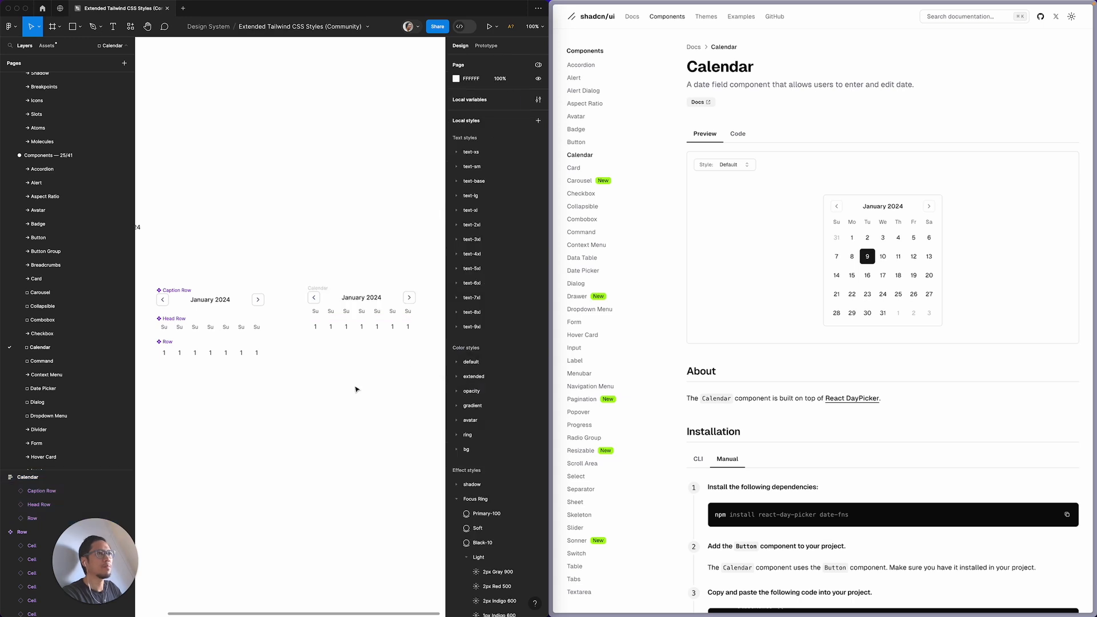
Step: Duplicate the Row instance inside the Calendar frame until it holds five day rows
click(336, 330)
key(super+d)
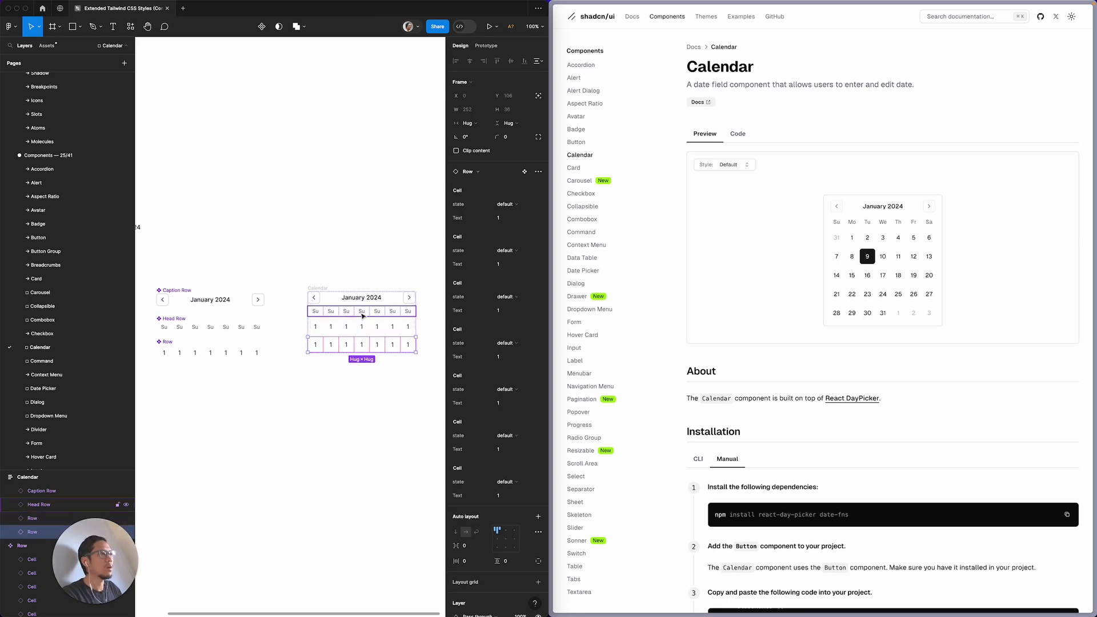
click(353, 393)
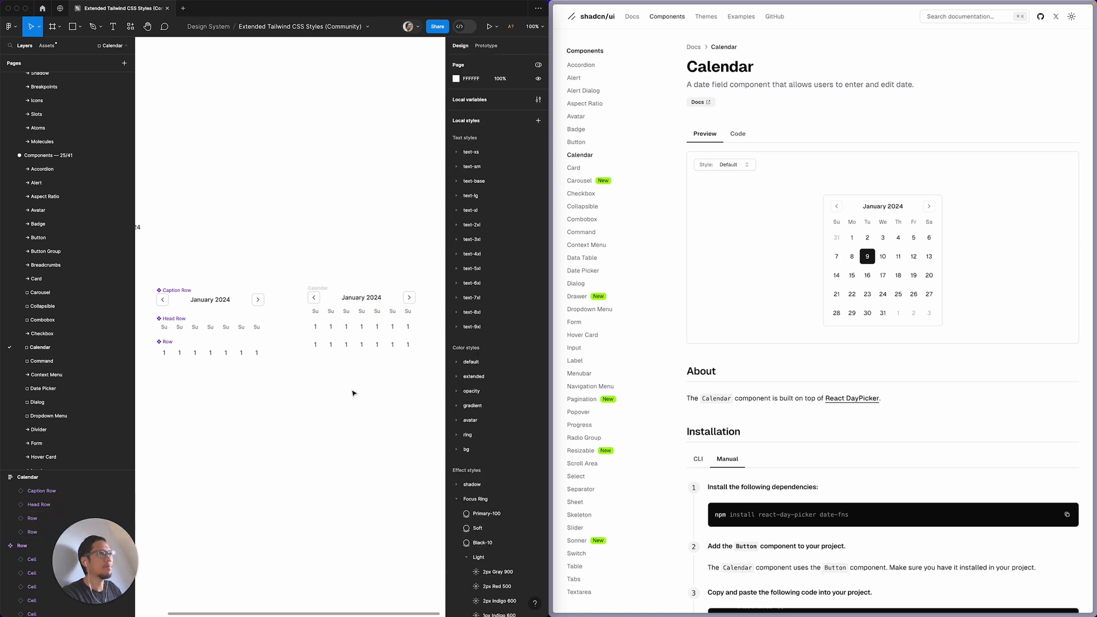
click(354, 345)
key(super+d)
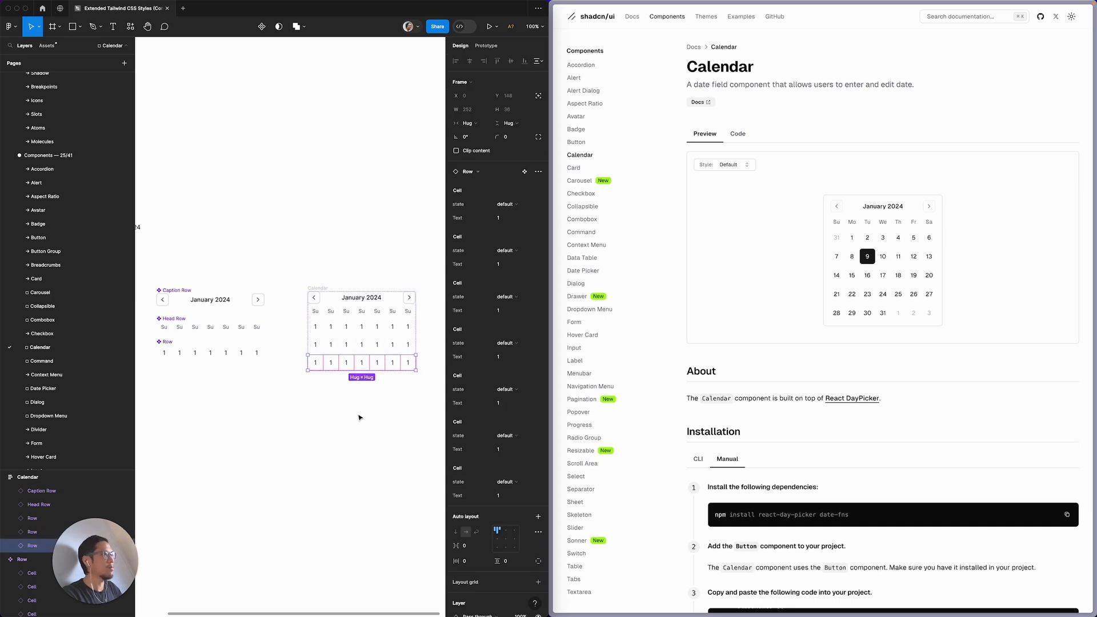
key(super+d)
key(super+d)
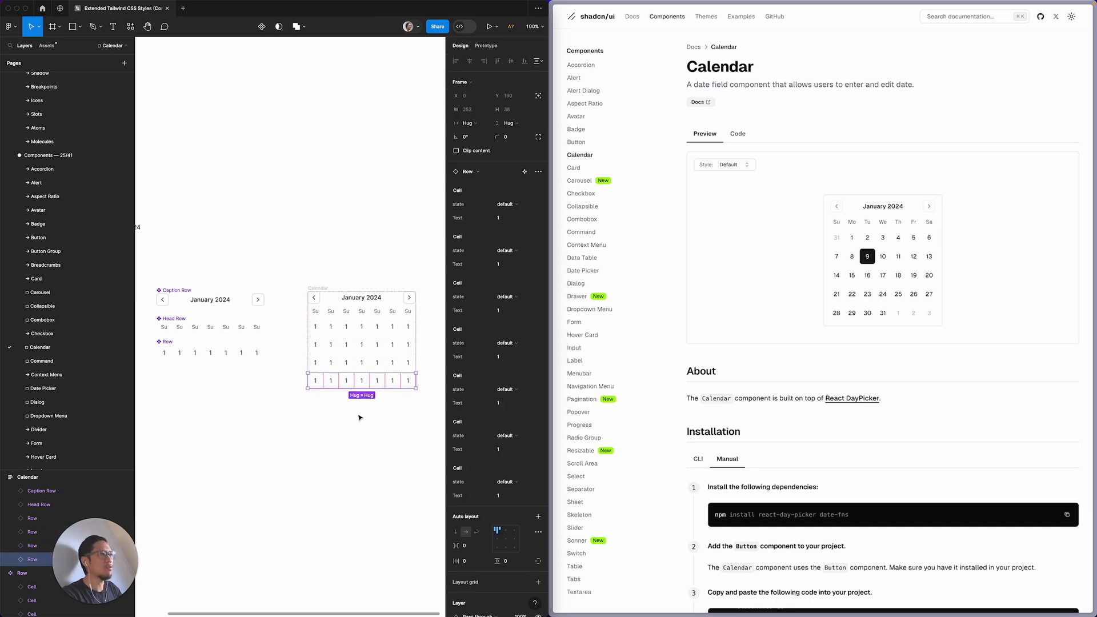
click(324, 444)
click(317, 289)
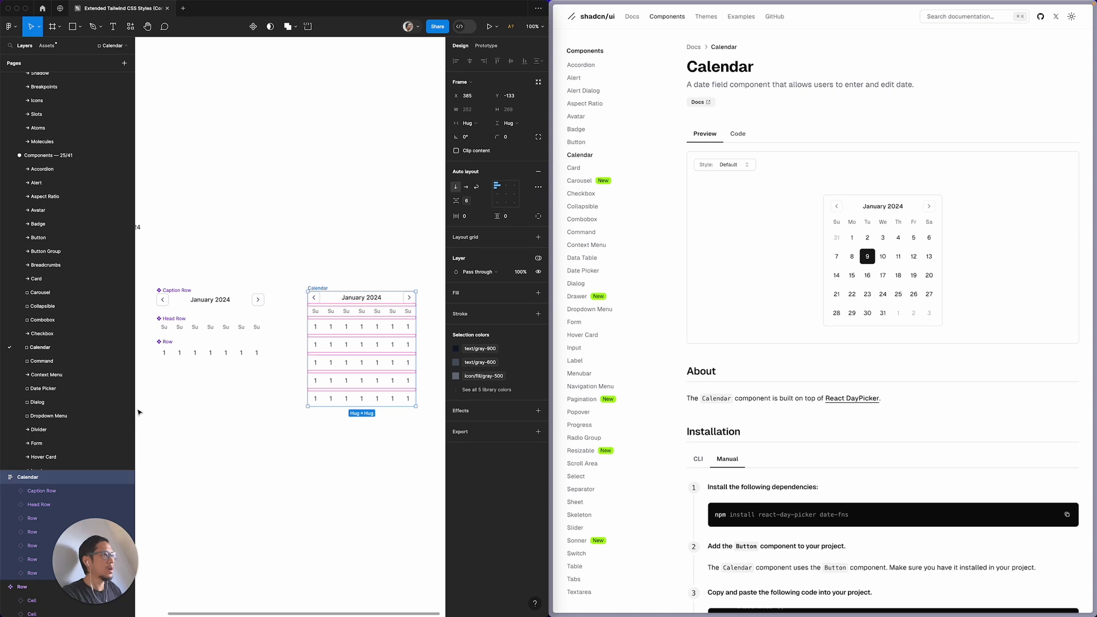
Step: Set the state of the third cell in the second day row to active
double_click(331, 327)
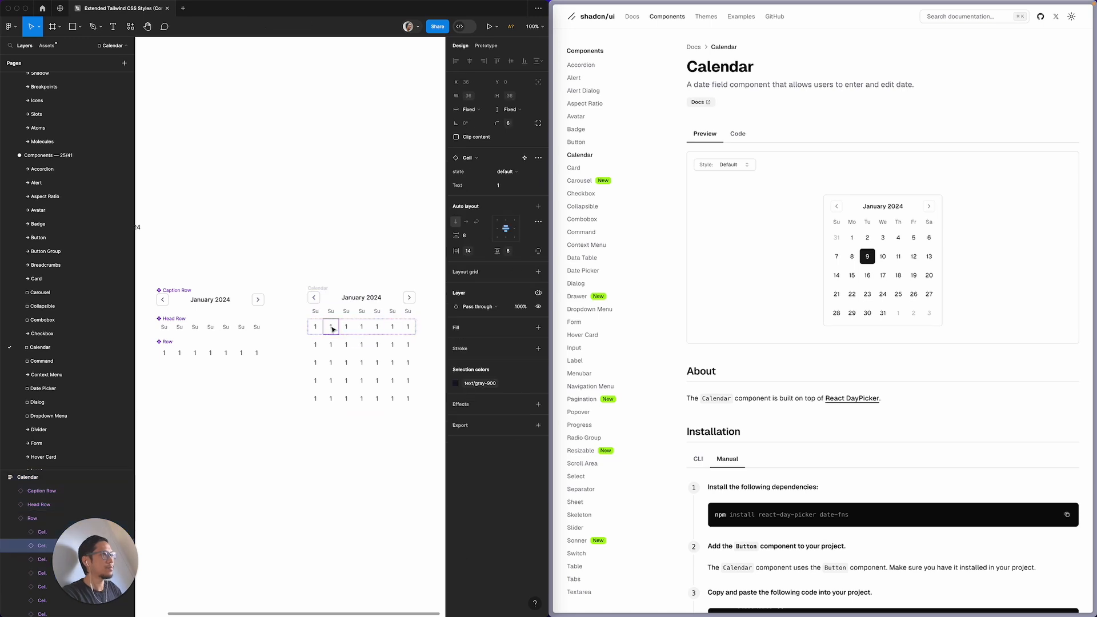
click(318, 330)
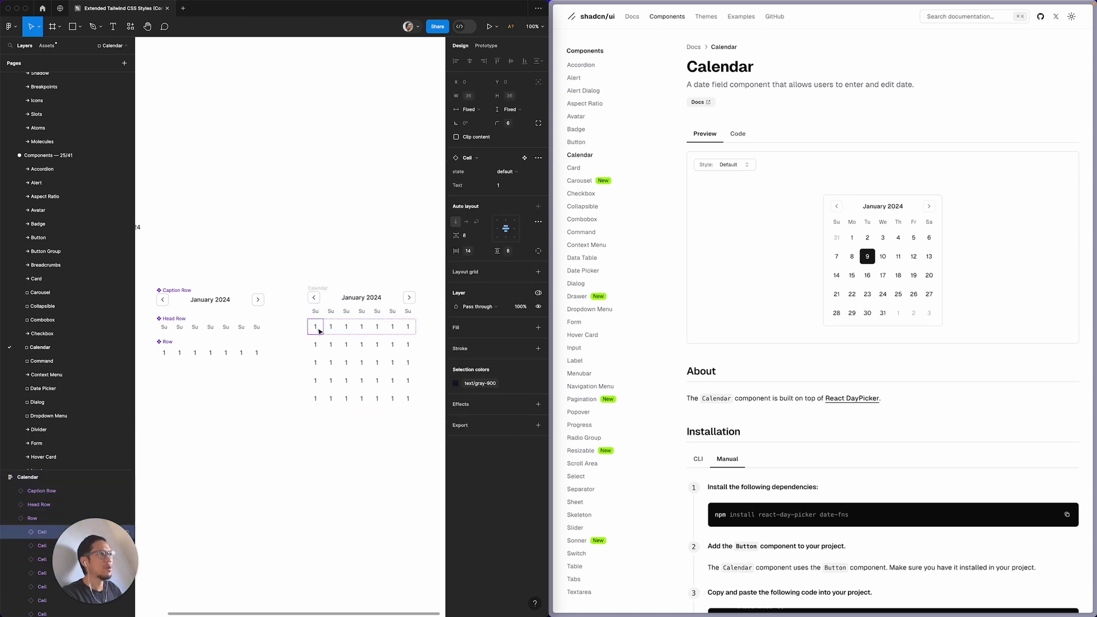
click(225, 551)
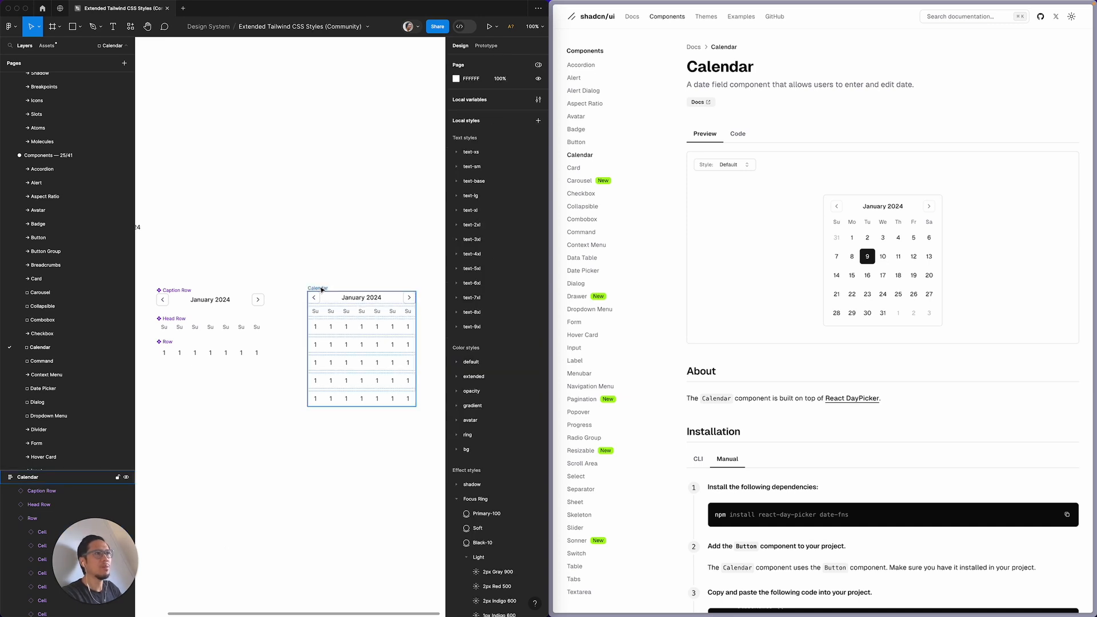
double_click(346, 347)
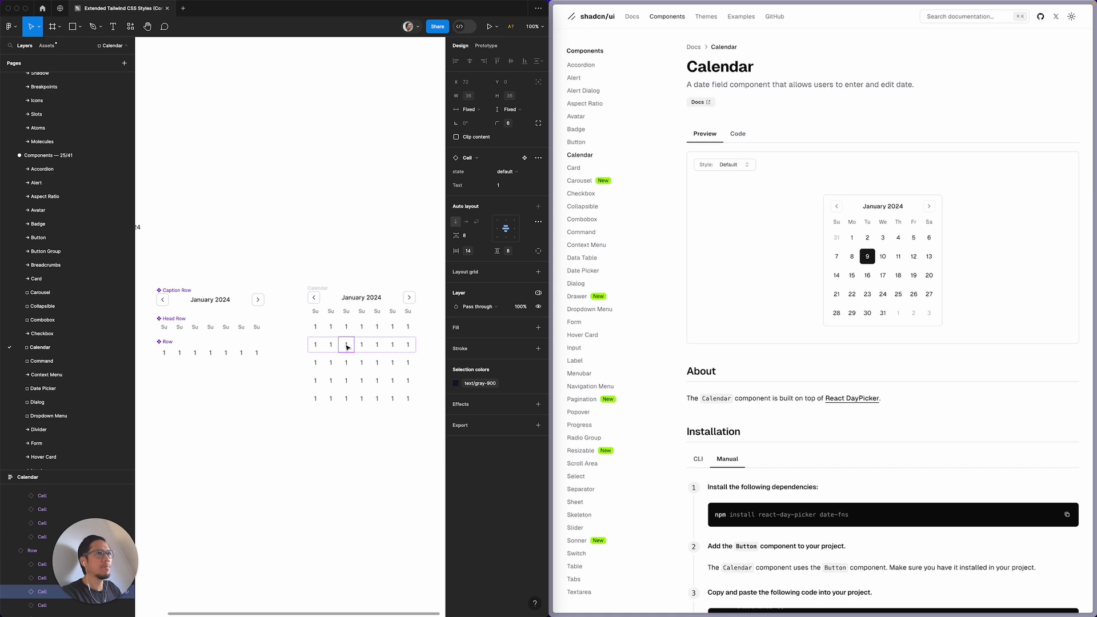
click(508, 171)
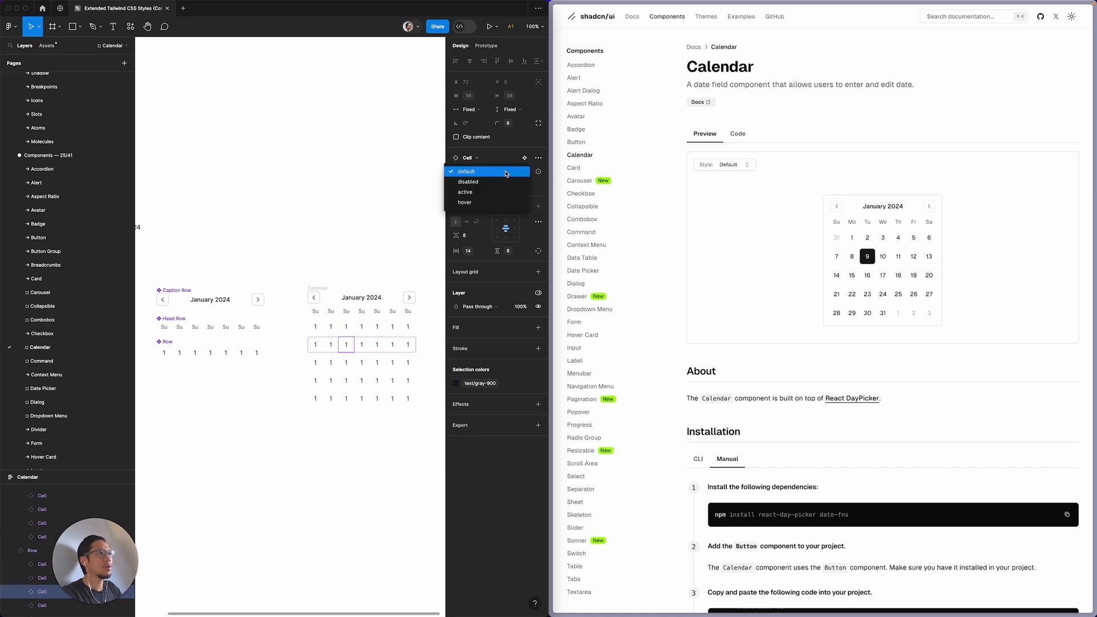
click(503, 192)
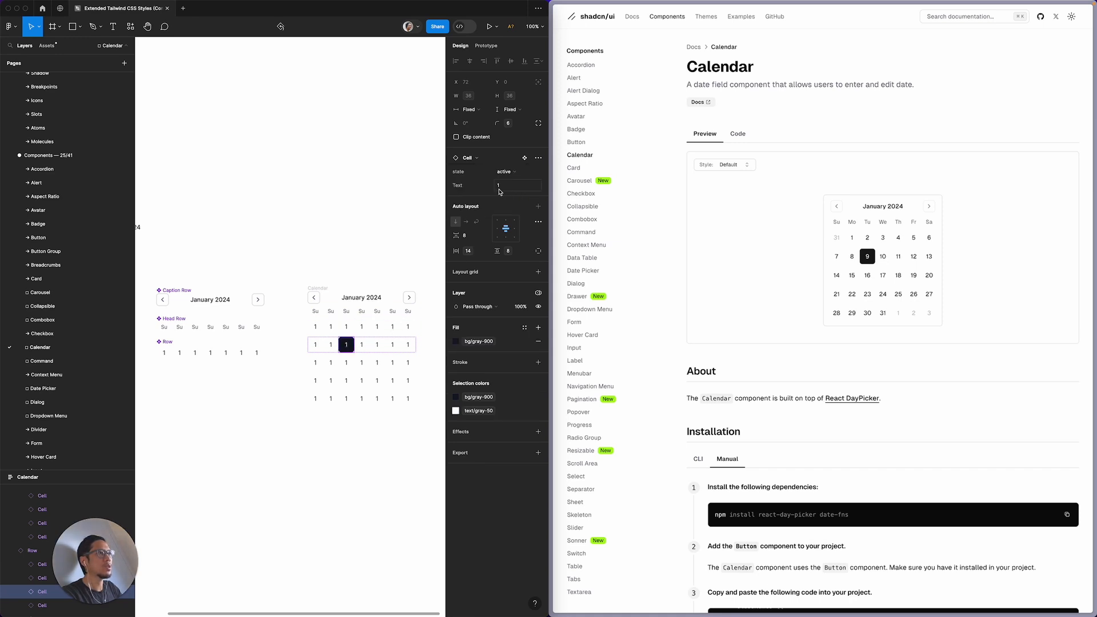
Step: Set the state of the first cell in the first day row to disabled
click(321, 333)
click(505, 172)
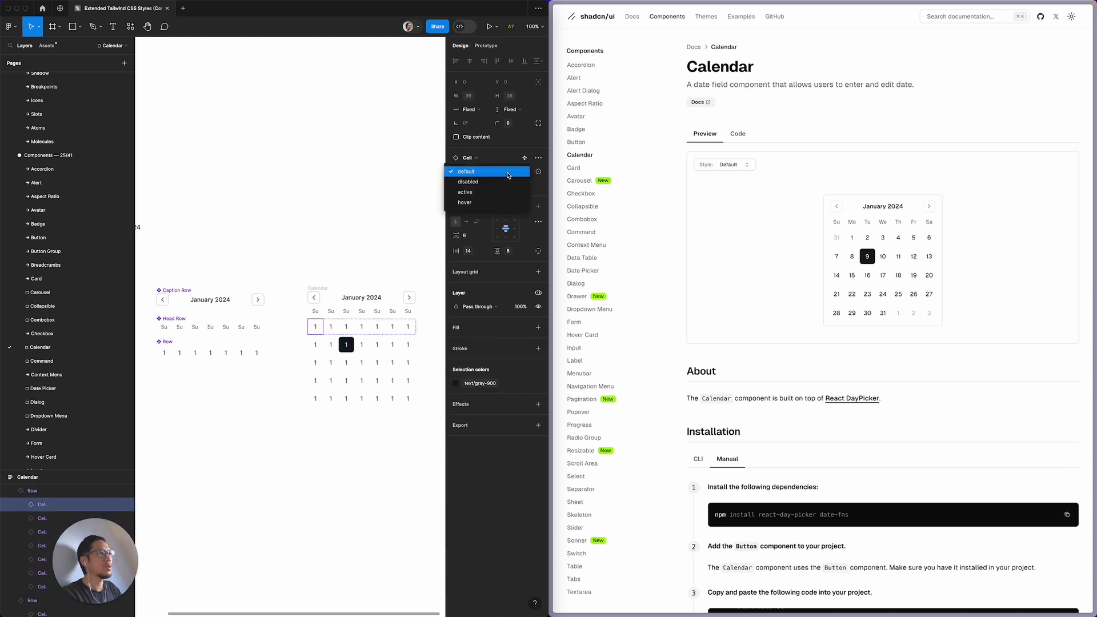
click(506, 181)
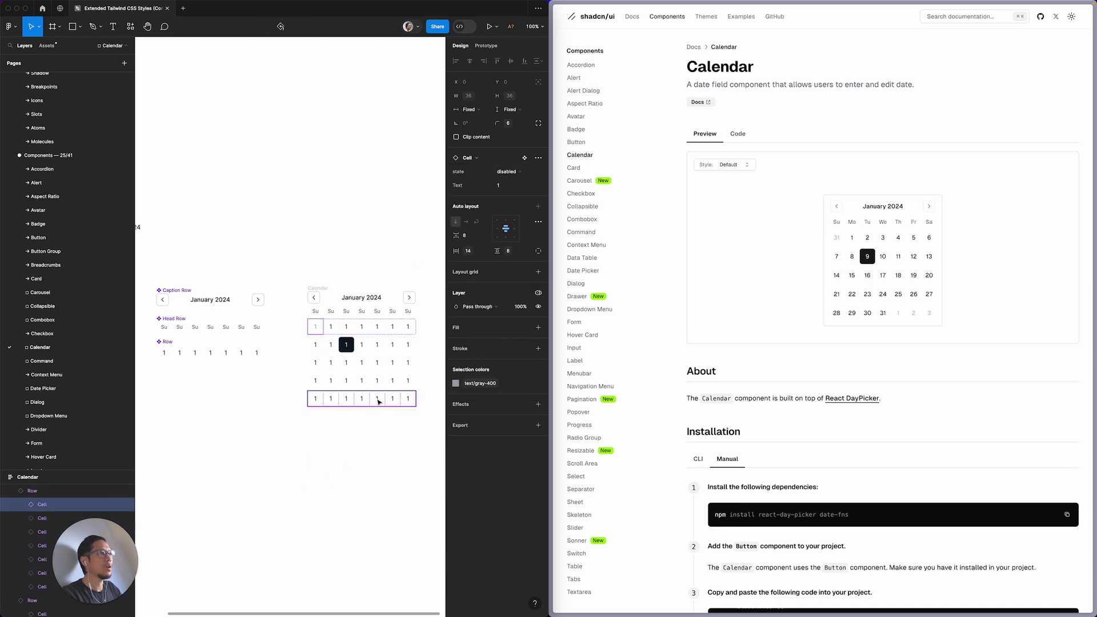
Step: Set the state of the last three cells in the fifth day row to disabled and select the Calendar frame
click(377, 400)
click(506, 171)
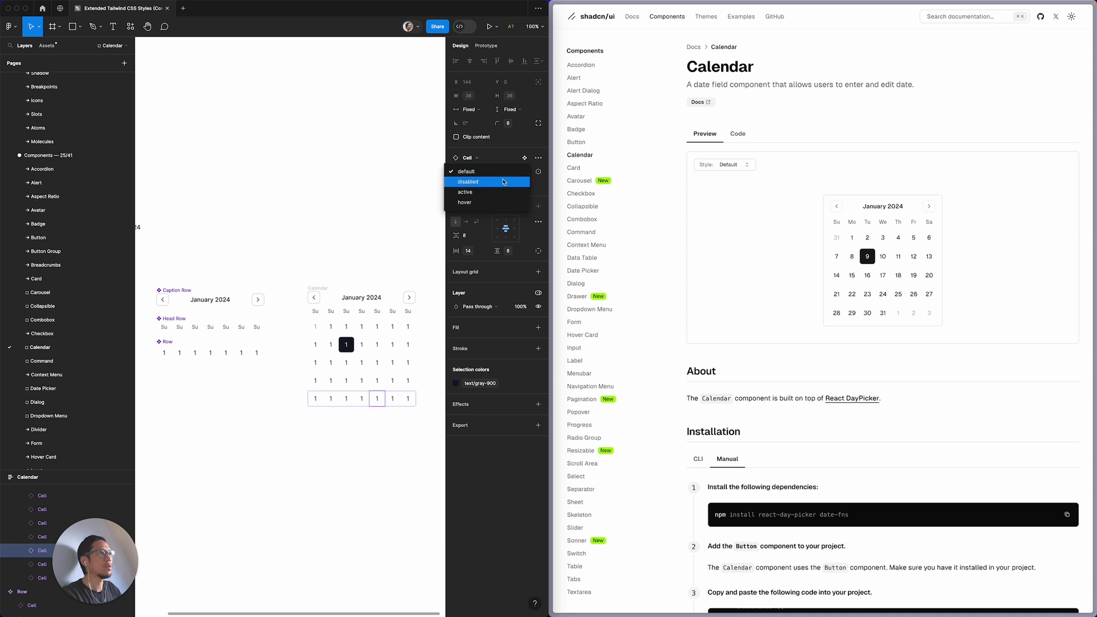
click(505, 181)
click(393, 398)
click(506, 171)
click(506, 181)
click(416, 397)
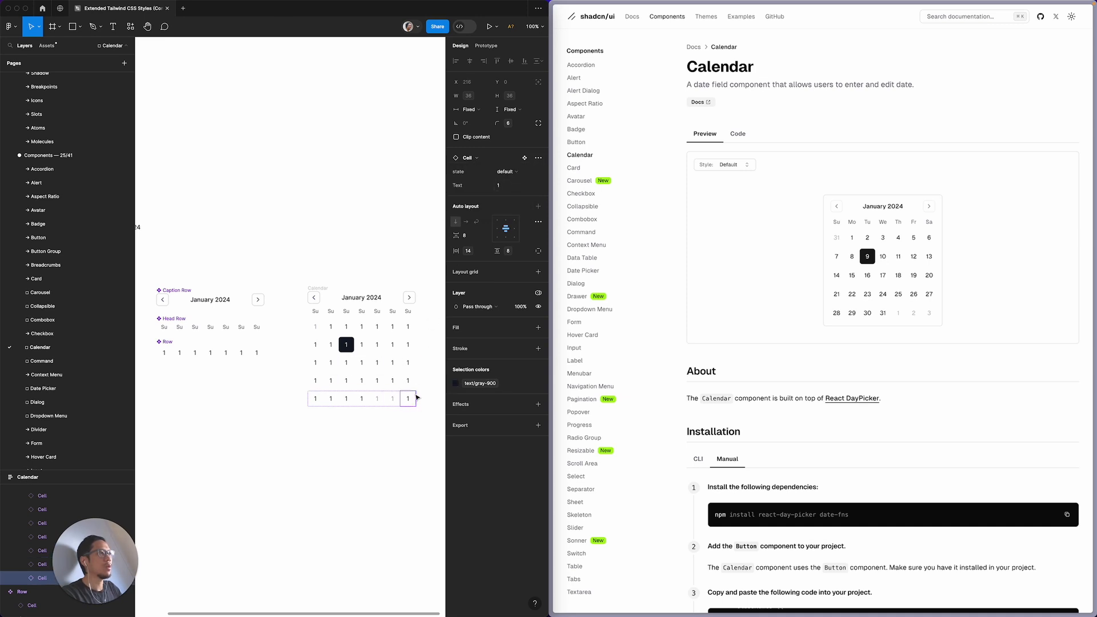
click(506, 175)
click(506, 182)
click(372, 209)
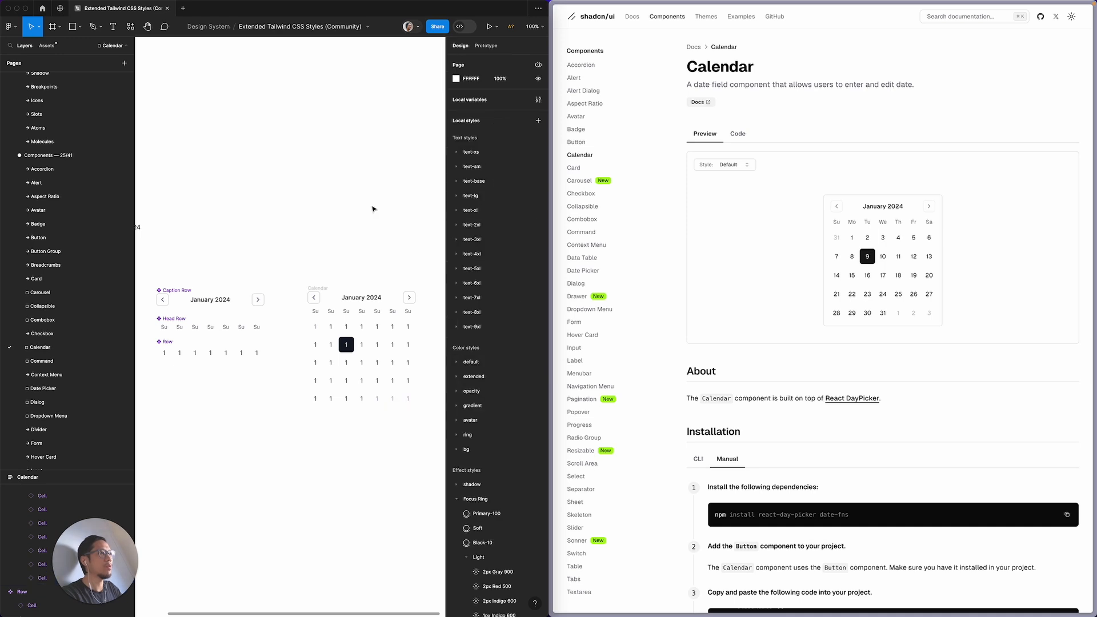
click(318, 289)
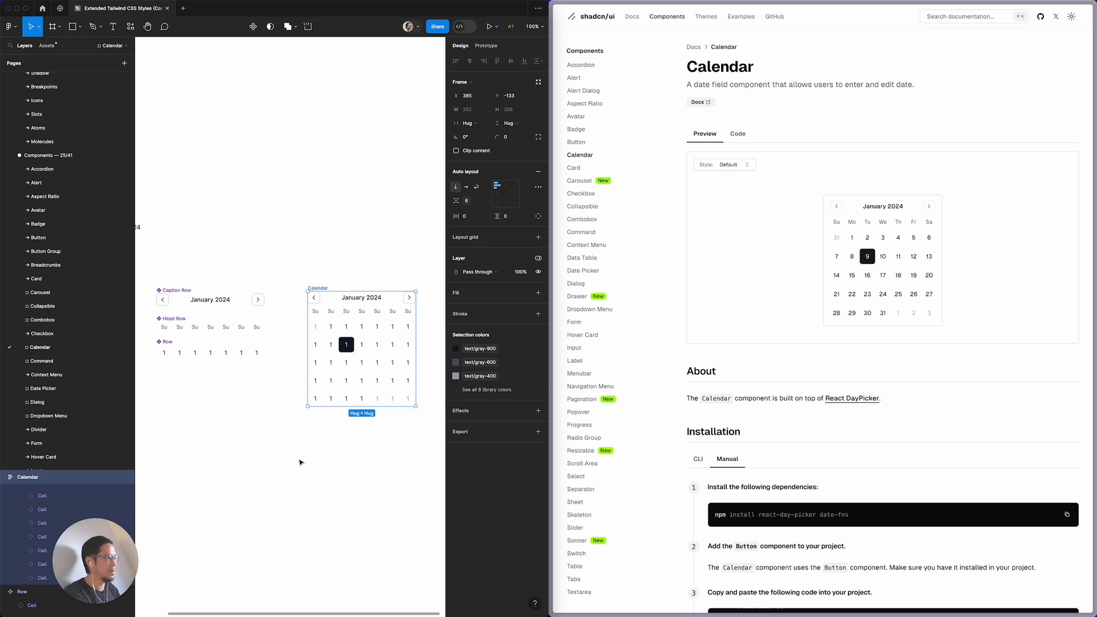
Step: Turn the Calendar frame into a component and set its horizontal padding to the spacing token 3 (12)
key(super+alt+k)
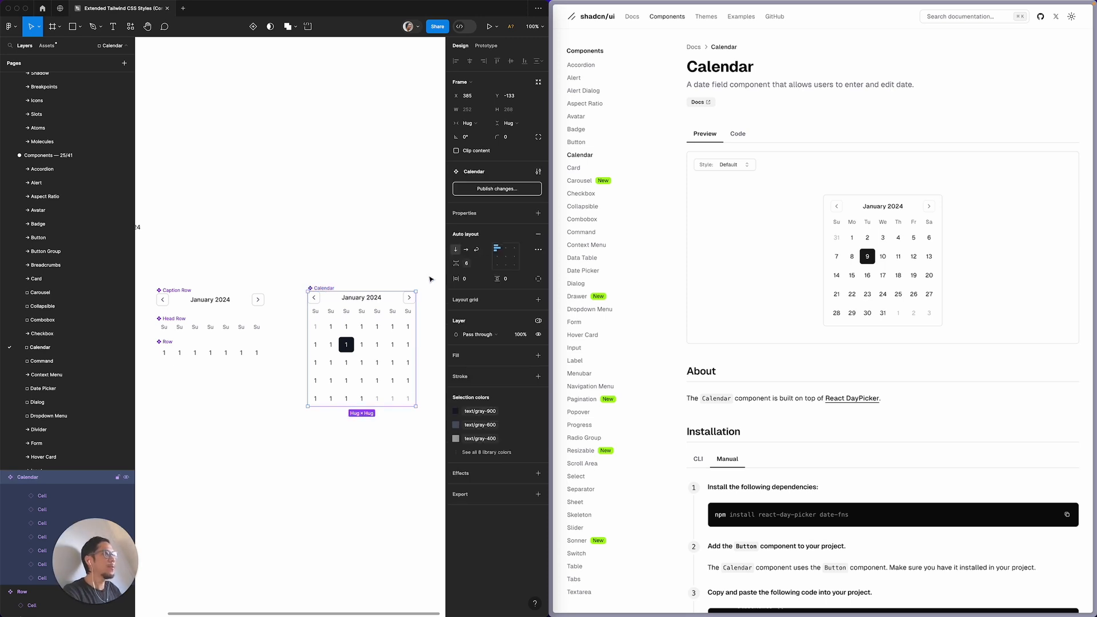
click(485, 280)
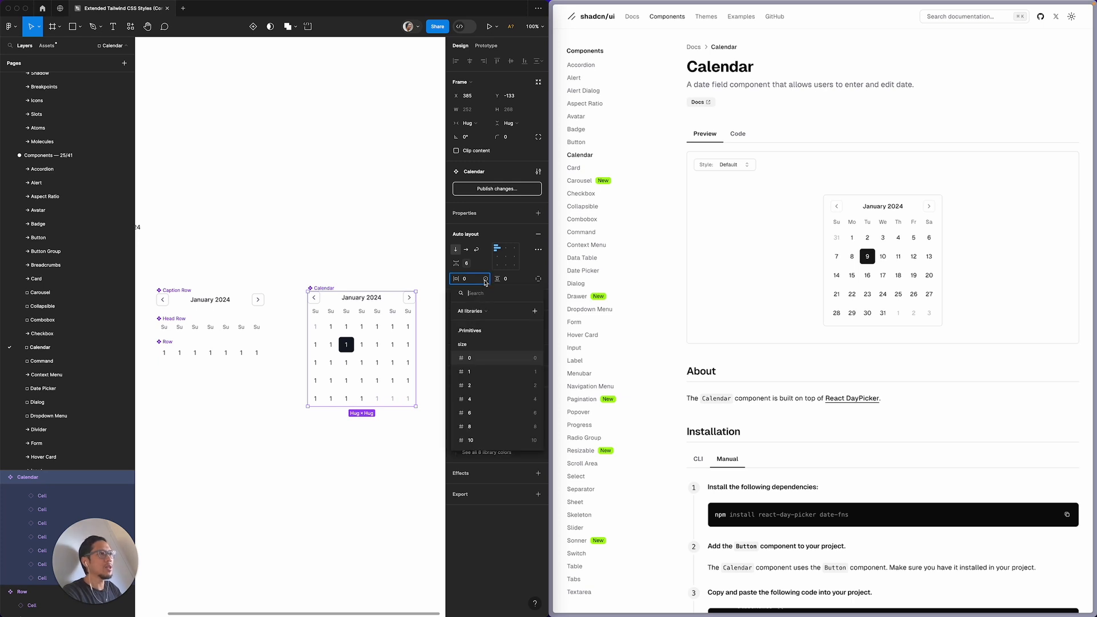
text(4)
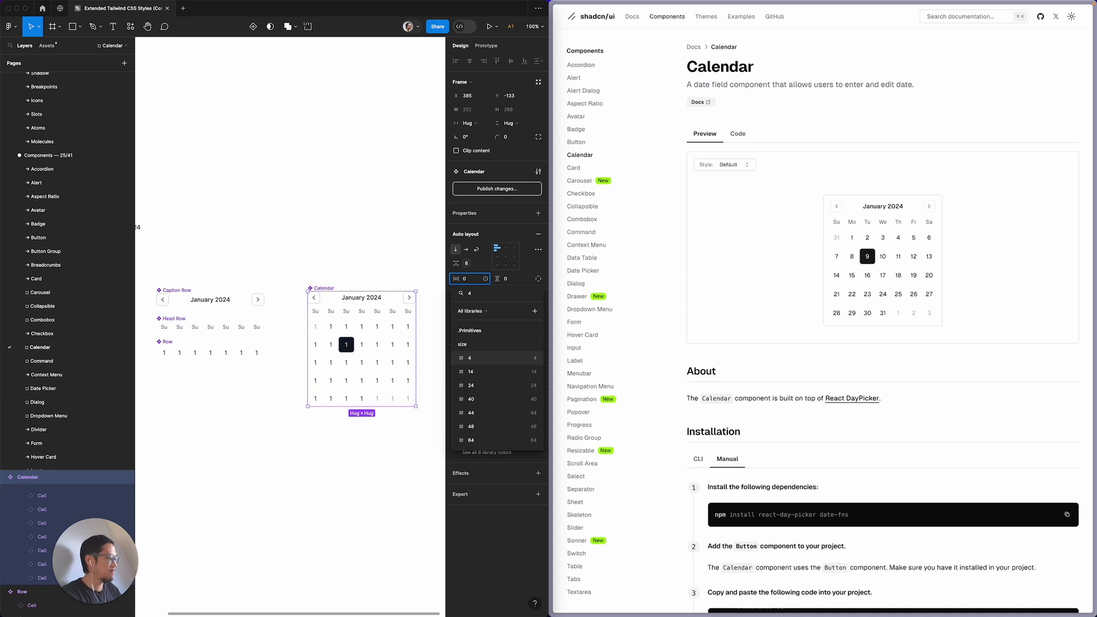
key(BackSpace)
scroll(521, 396, down, 10)
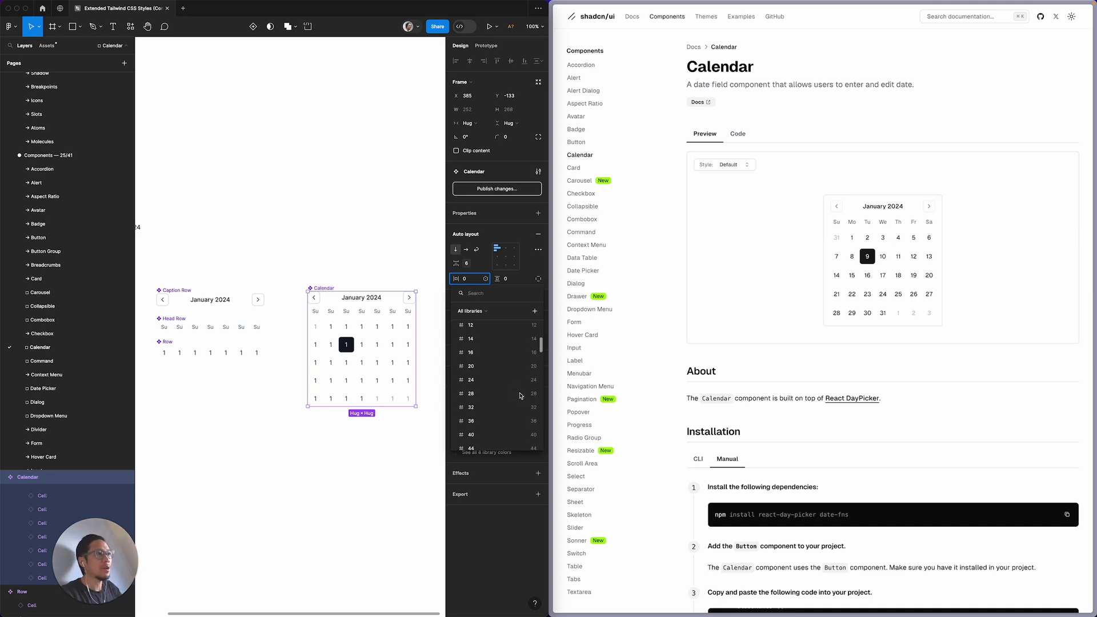
scroll(520, 396, up, 10)
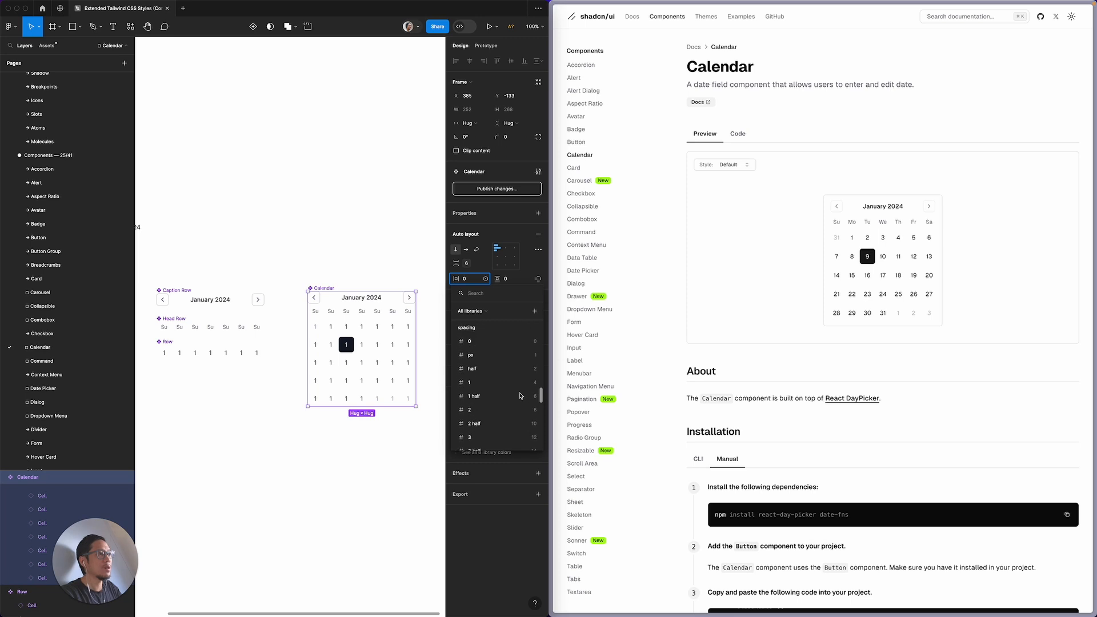
click(489, 416)
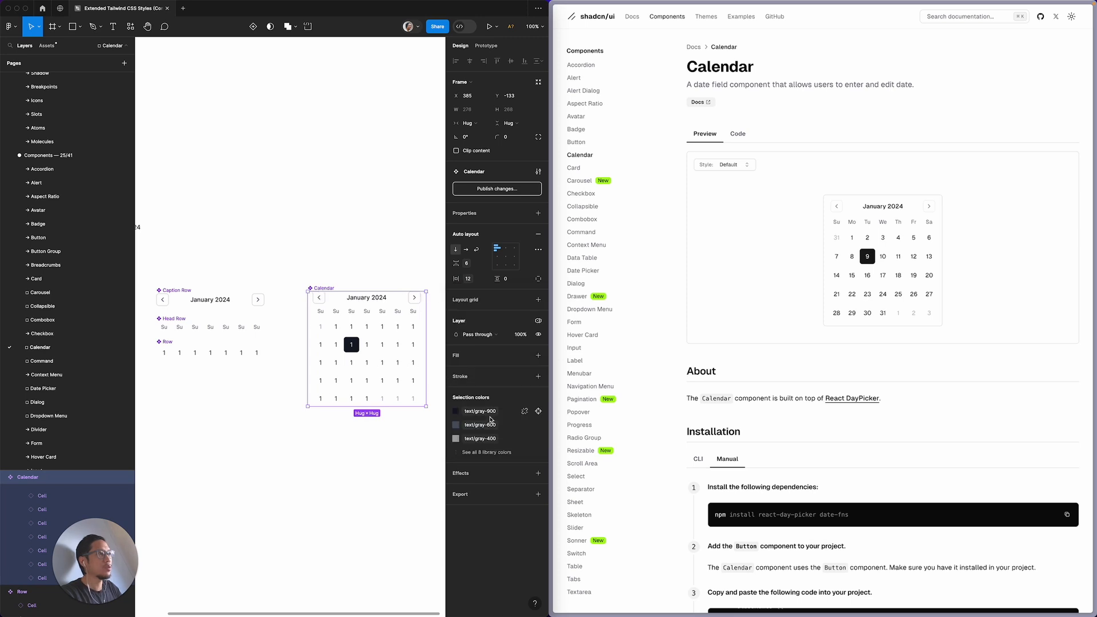
Step: Set the Calendar component's vertical padding to a 12 spacing variable
click(527, 279)
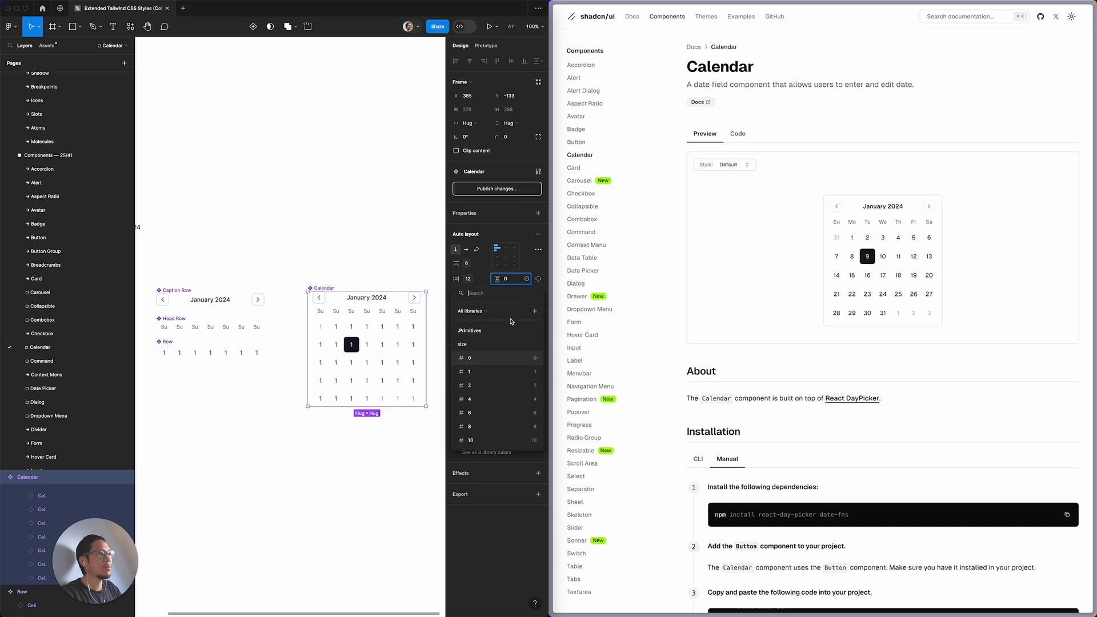
scroll(509, 387, down, 5)
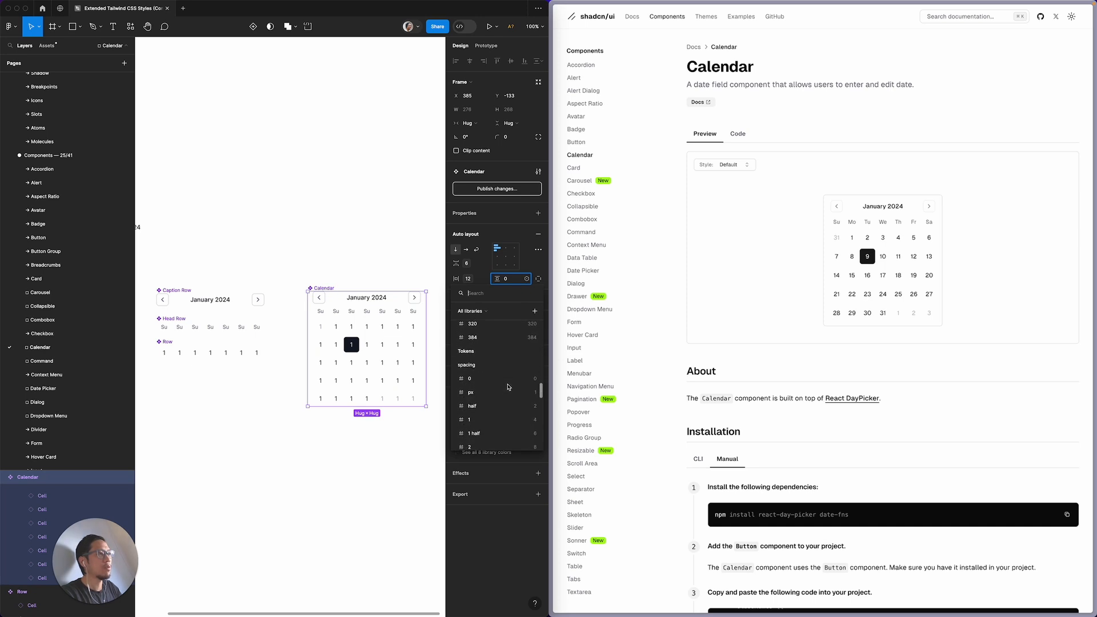
click(500, 407)
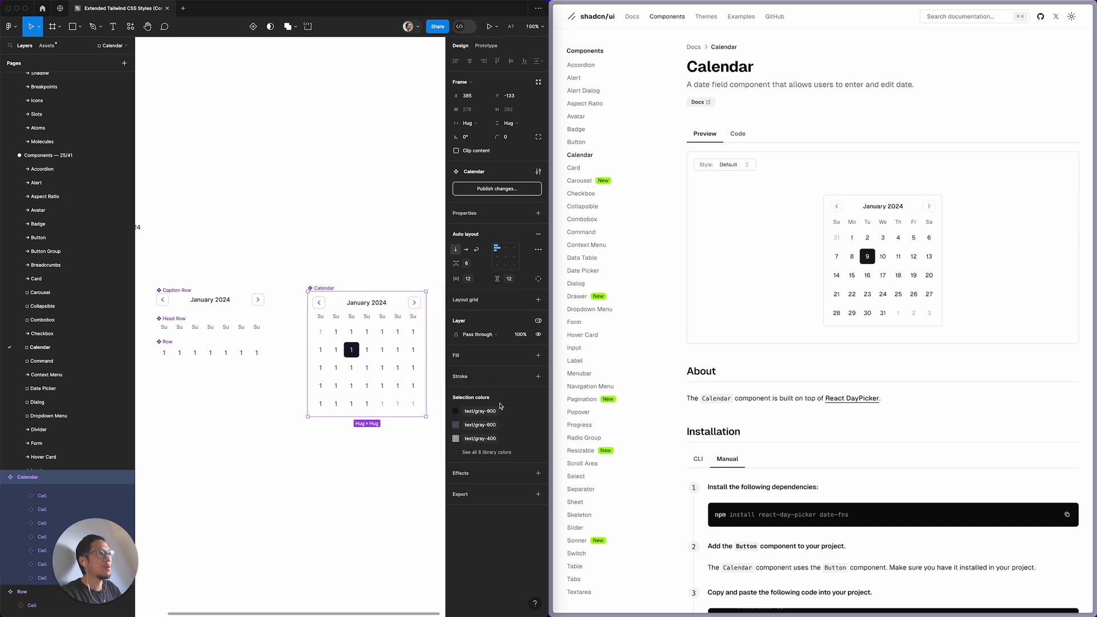
click(355, 463)
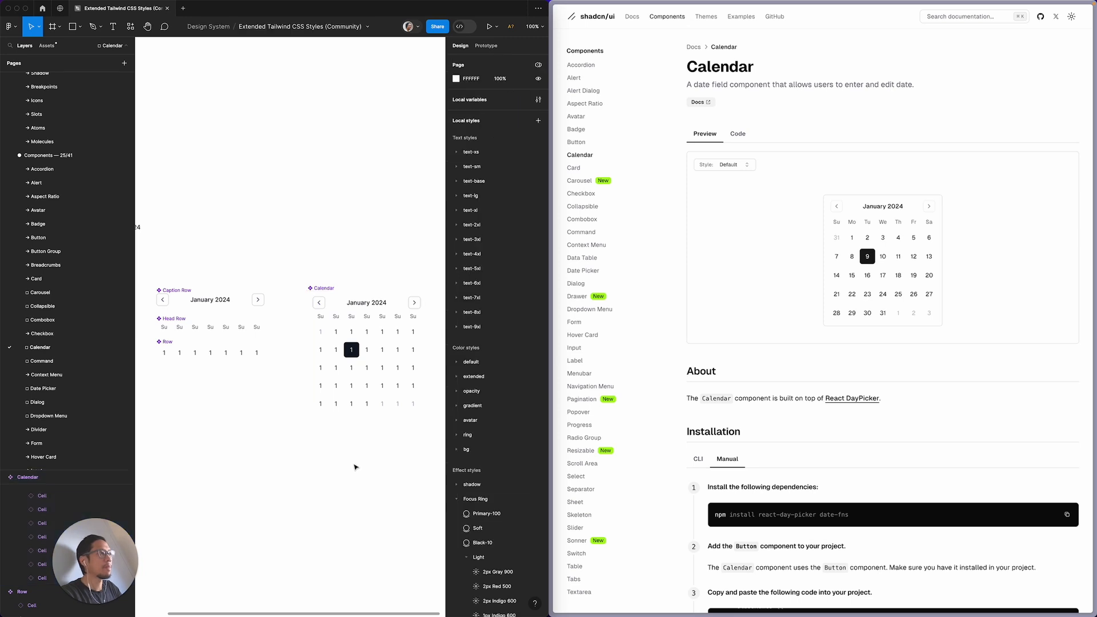
Step: Give the Calendar component a border/gray-300 stroke and round its corners with a border-radius variable
click(325, 289)
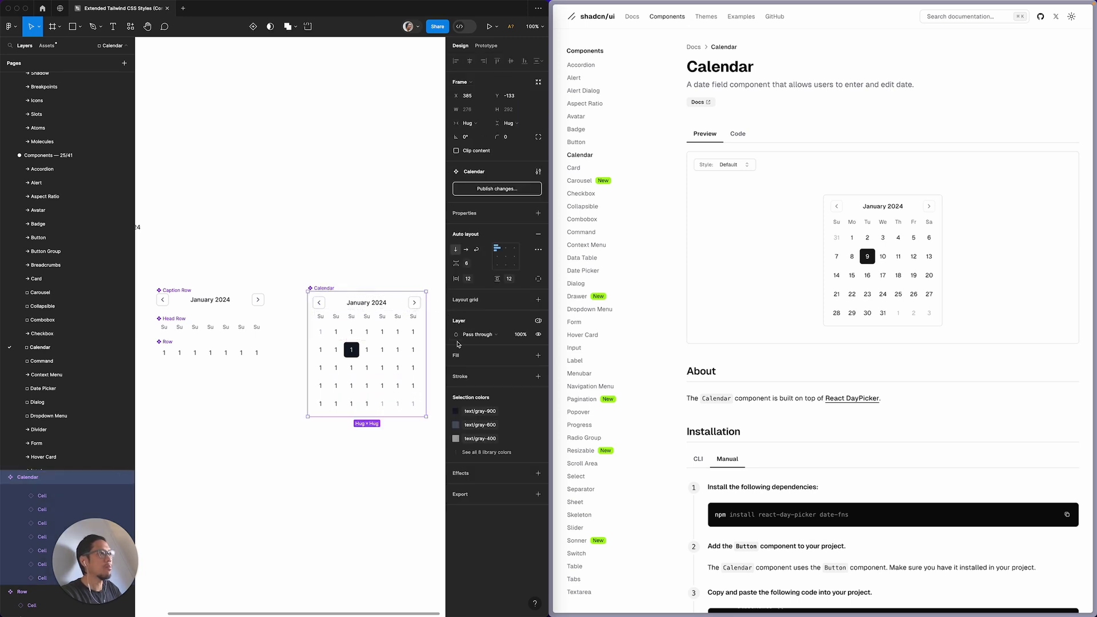
click(538, 376)
click(538, 389)
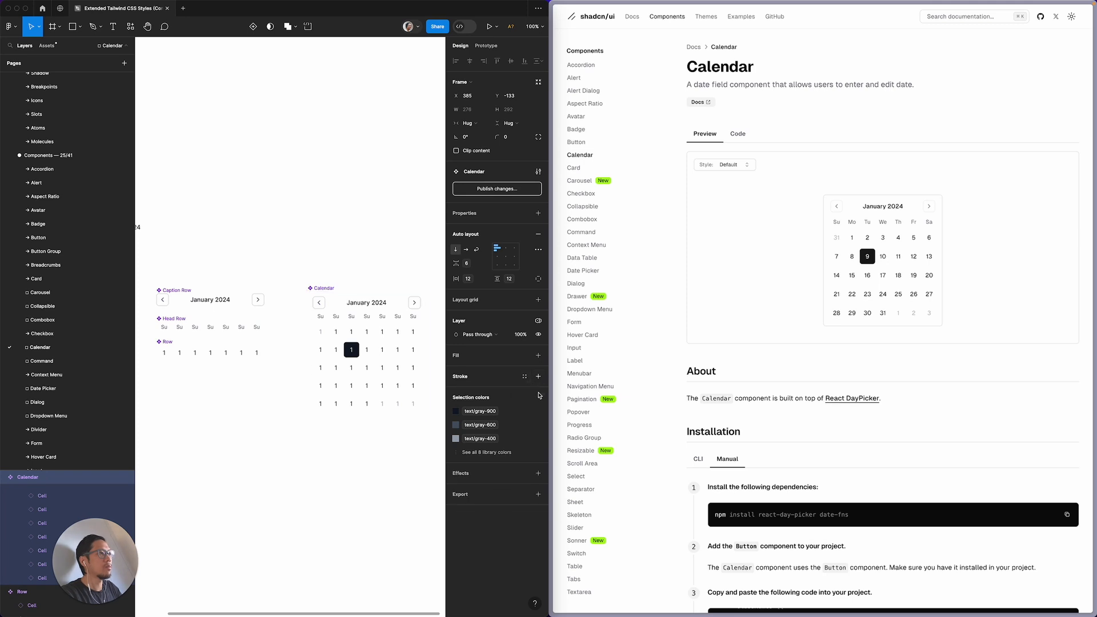
click(525, 377)
text(border)
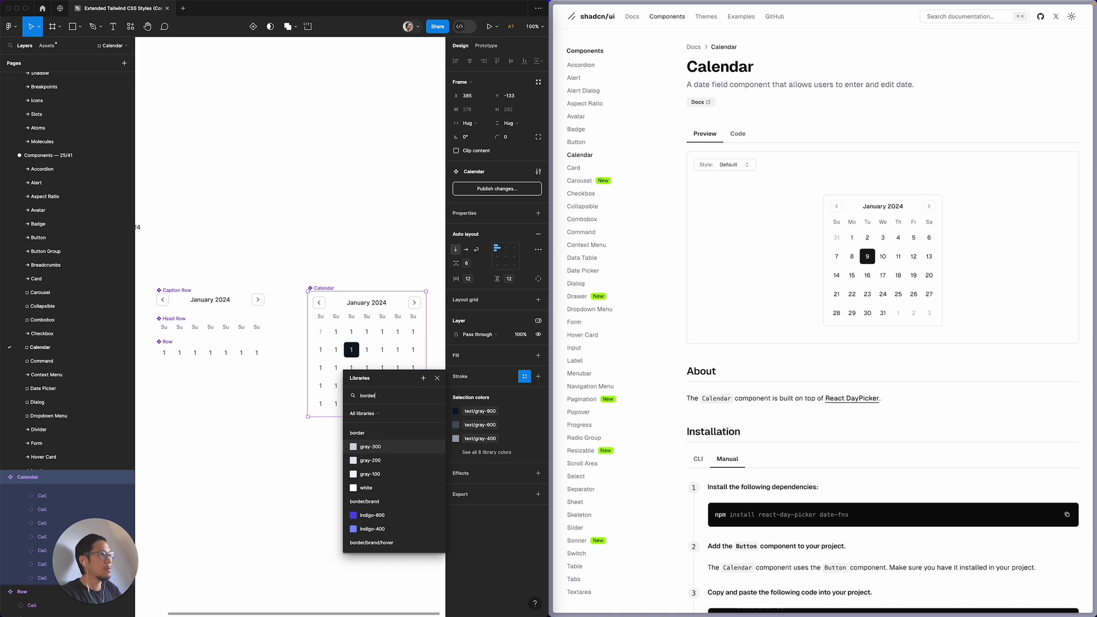
click(373, 447)
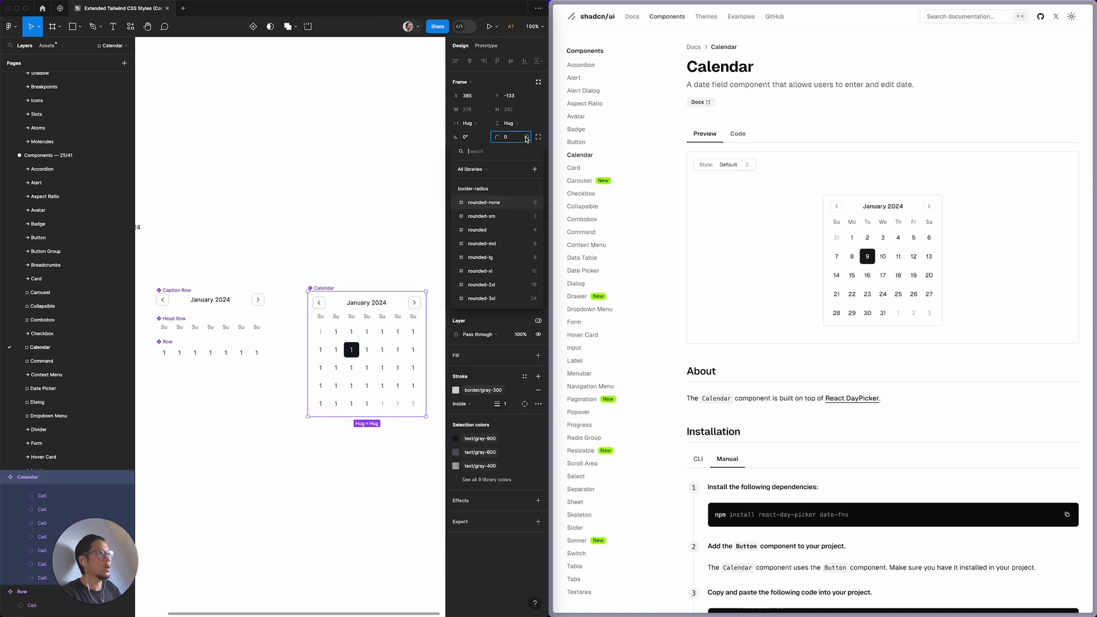
click(282, 264)
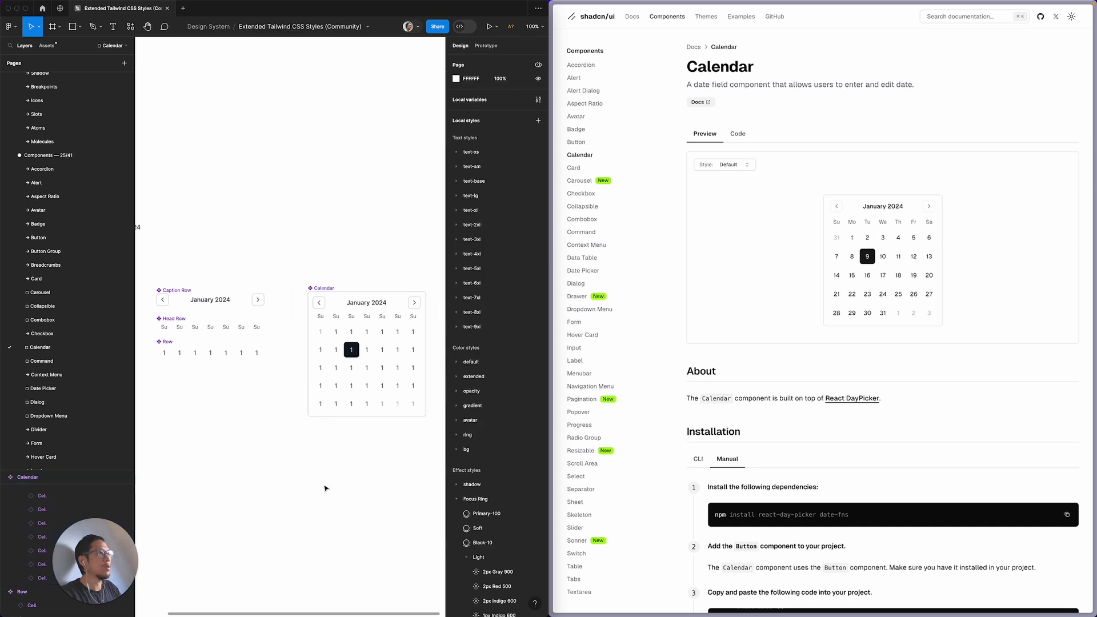
Step: Set the Calendar component's horizontal padding to the spacing token 3 half (14)
scroll(326, 486, right, 2)
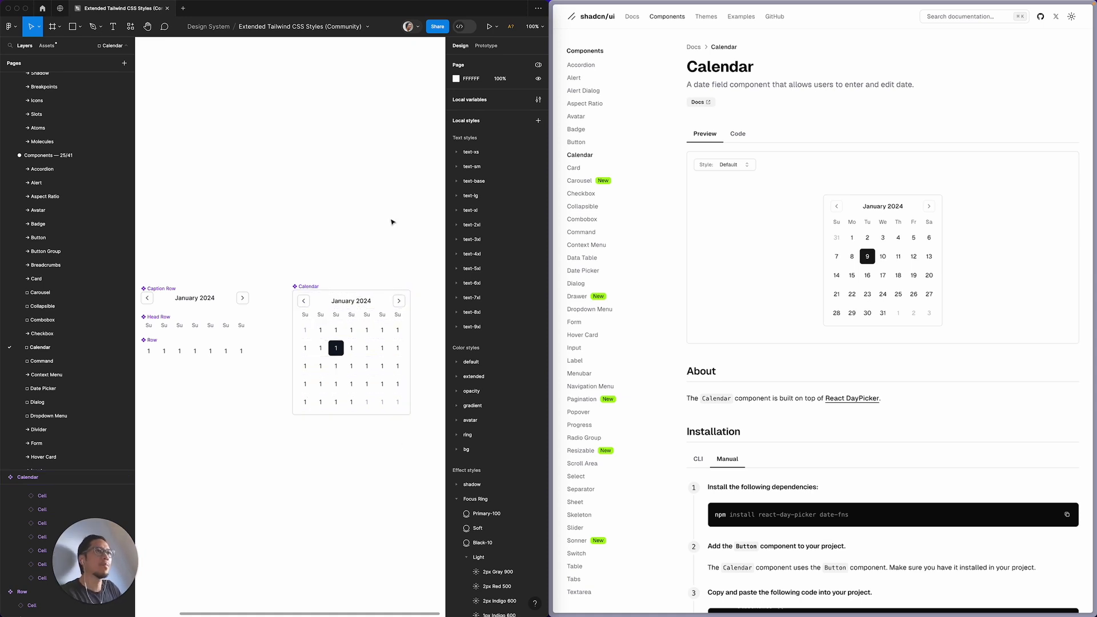
click(309, 286)
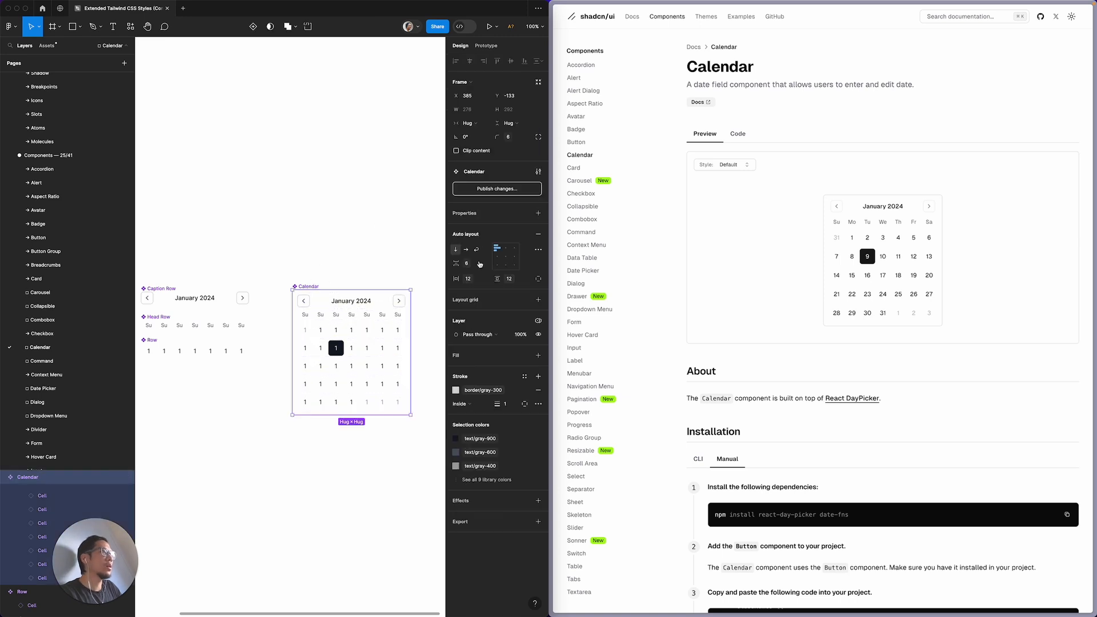
click(486, 279)
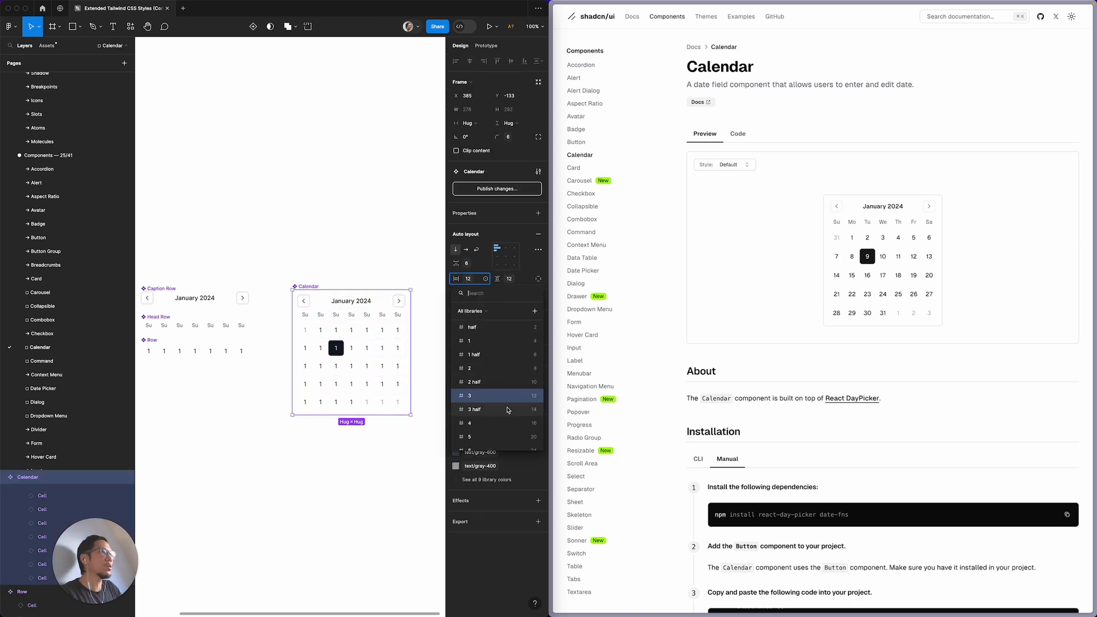
click(475, 409)
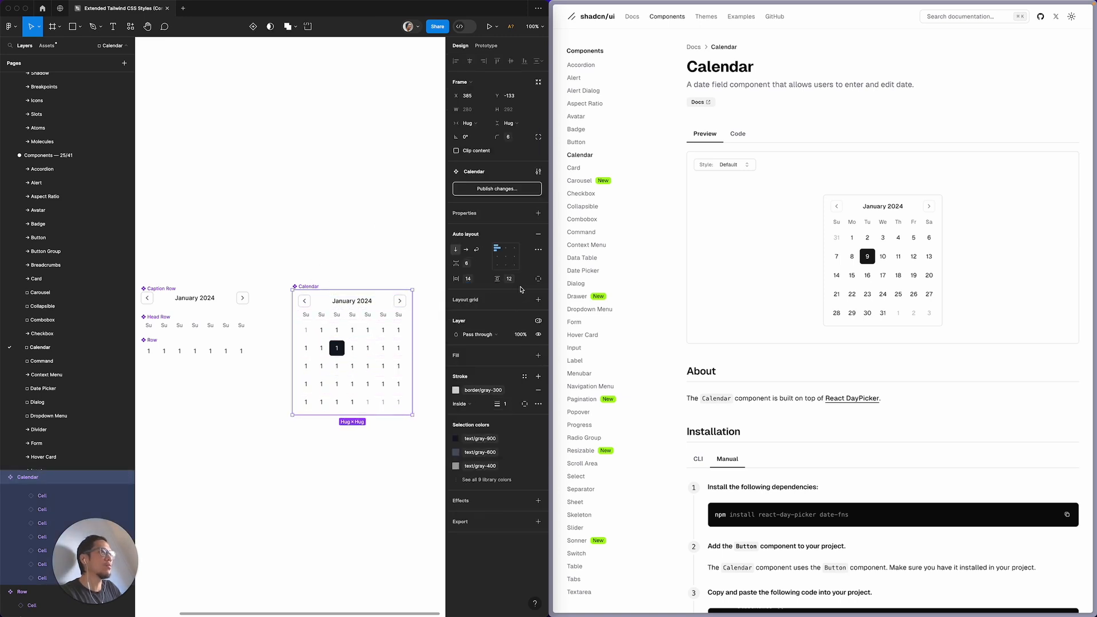
click(353, 262)
click(296, 287)
click(319, 239)
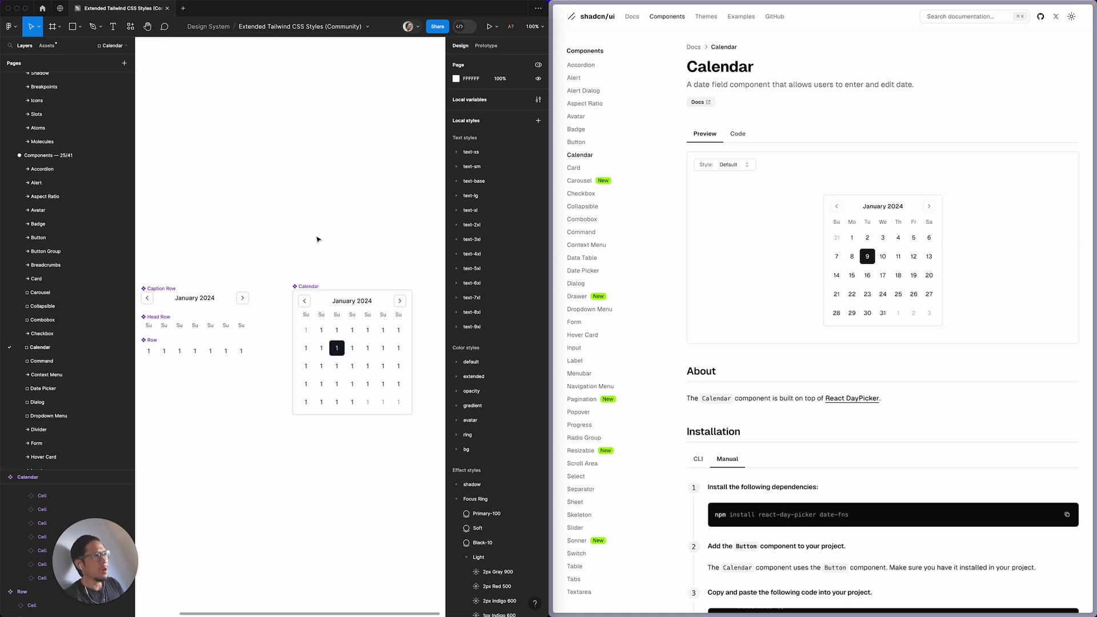
Step: Expose the nested instance properties of the Caption Row and Head Row on the Calendar component
click(306, 287)
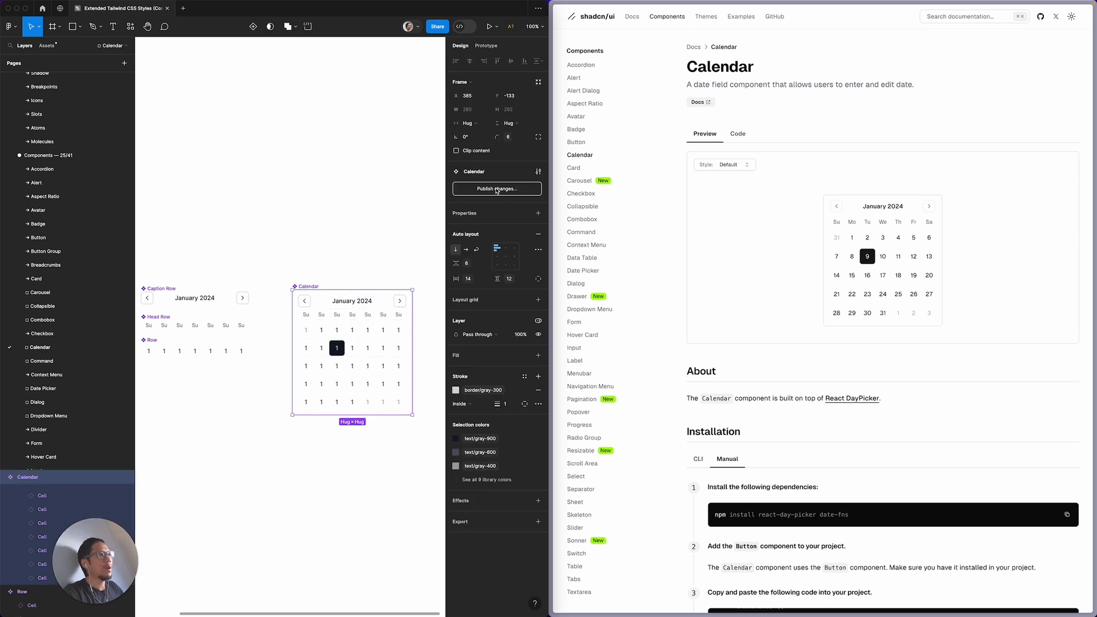
click(538, 214)
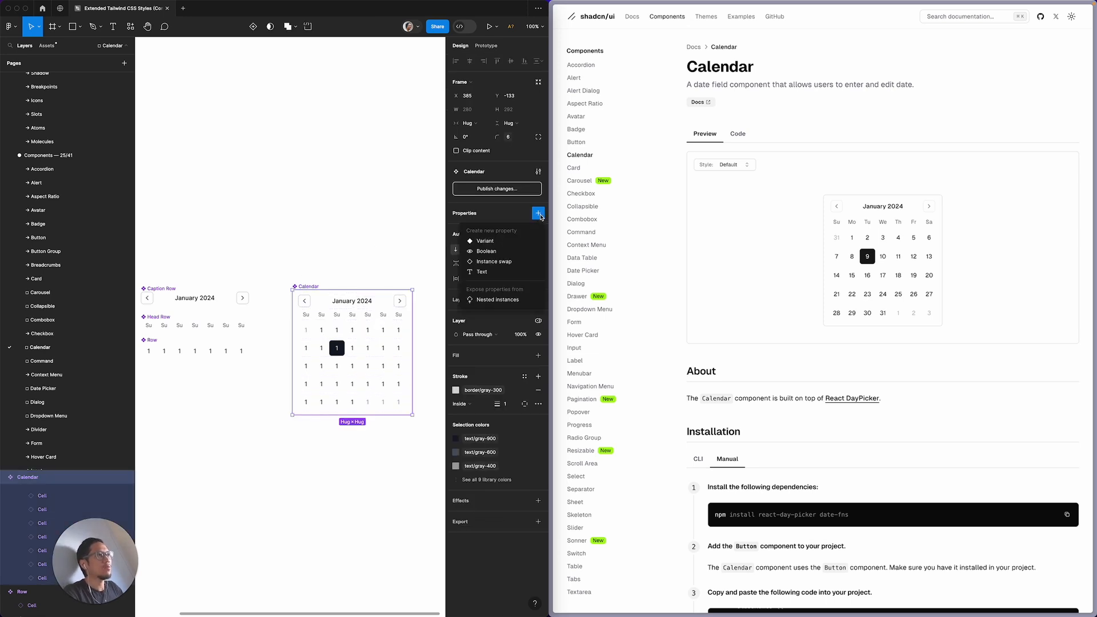
click(497, 299)
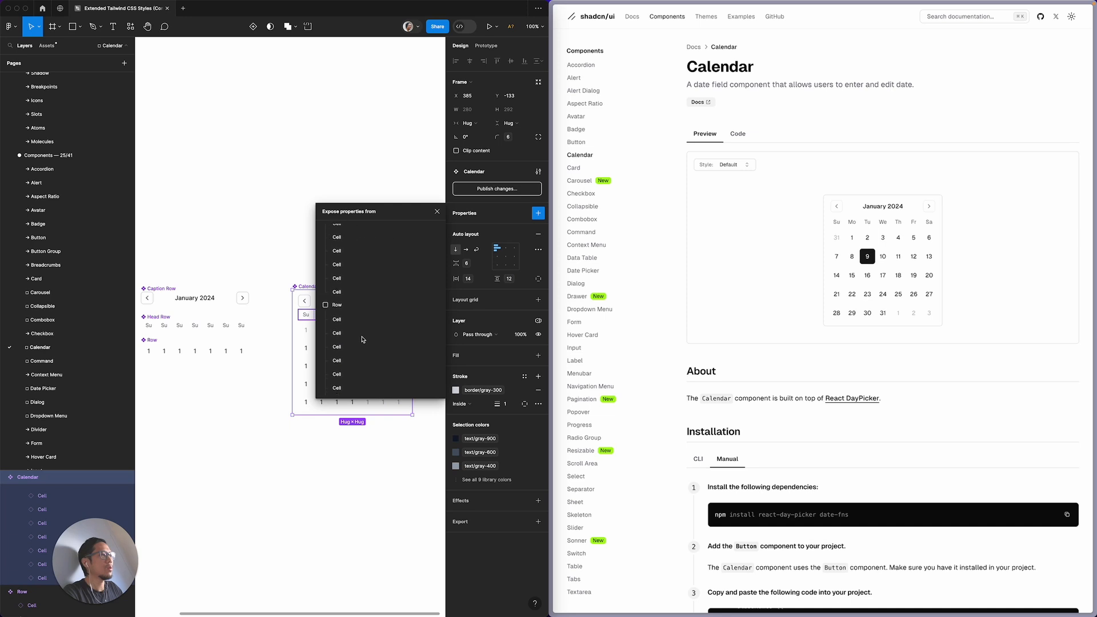
scroll(354, 257, up, 10)
click(346, 231)
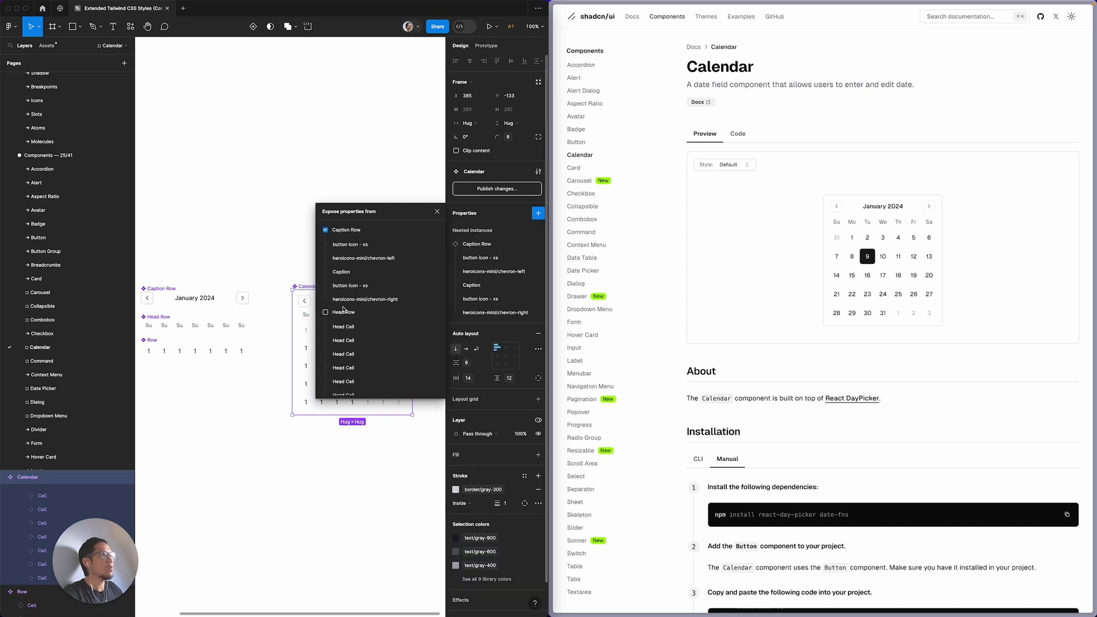
click(342, 313)
Step: Expose the nested instance properties of all five day Row instances on the Calendar component
scroll(340, 303, down, 3)
click(337, 293)
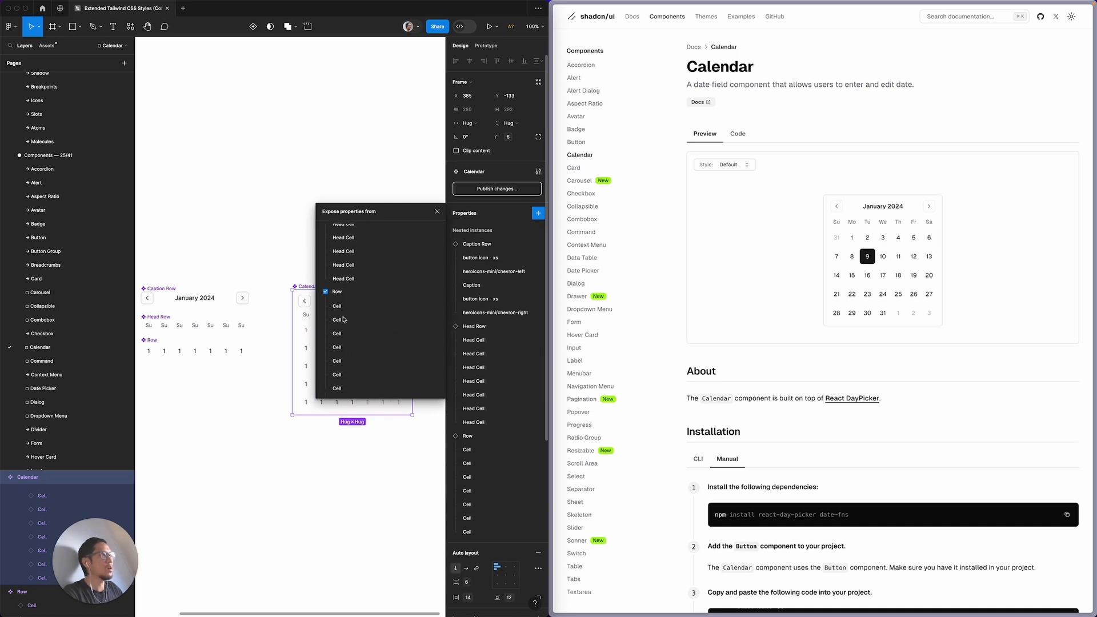
scroll(343, 318, down, 2)
click(339, 313)
scroll(343, 339, down, 3)
scroll(343, 339, down, 1)
click(341, 293)
scroll(343, 323, down, 3)
scroll(338, 320, down, 3)
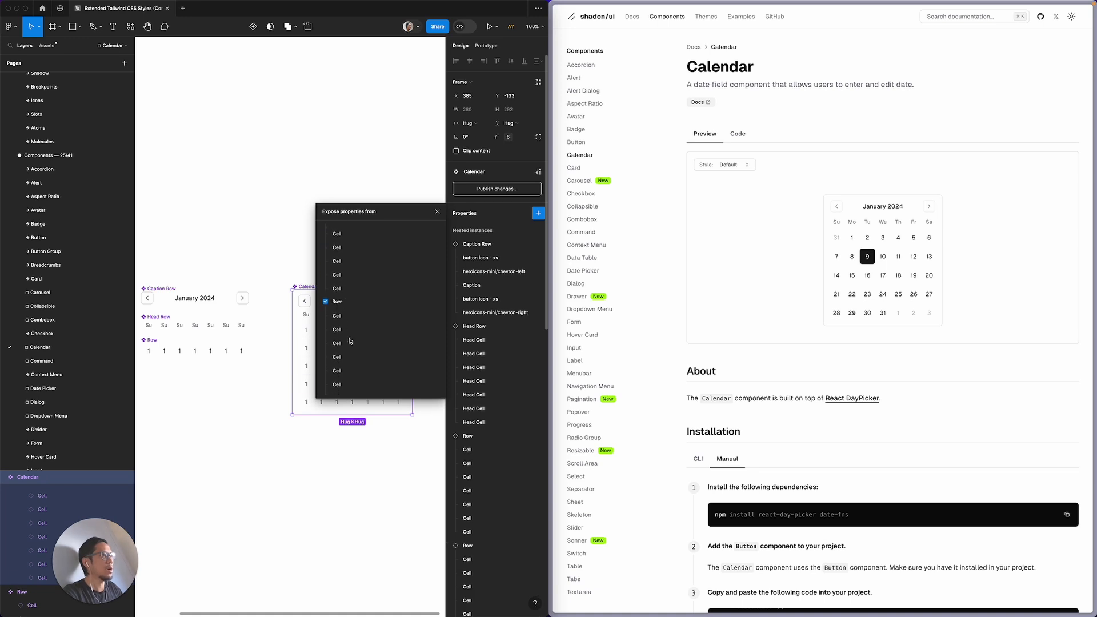
click(338, 322)
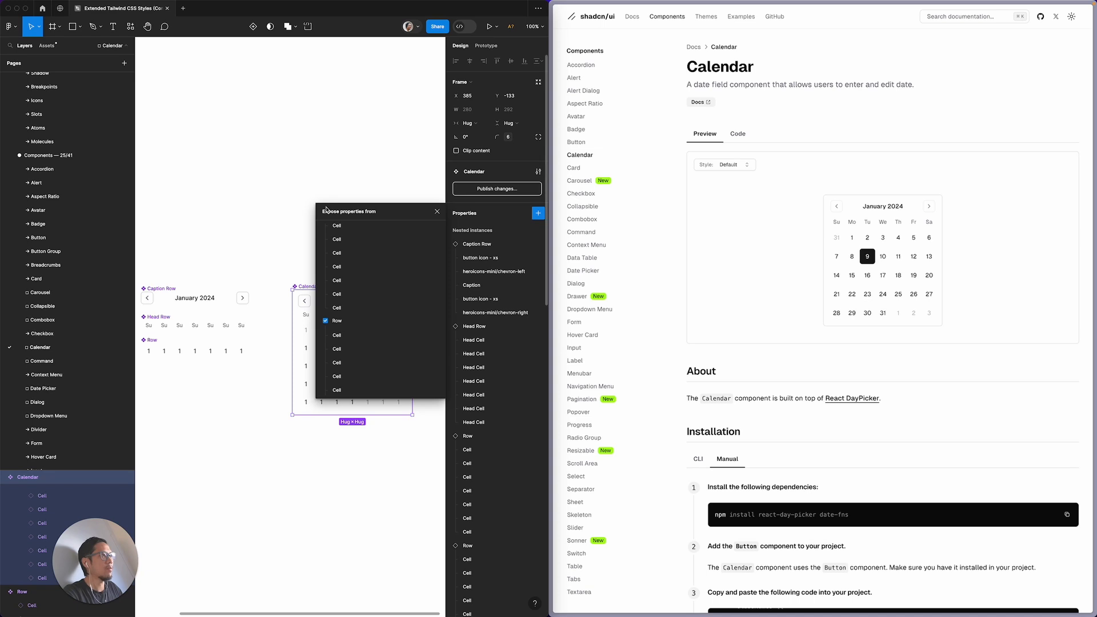
scroll(343, 317, down, 2)
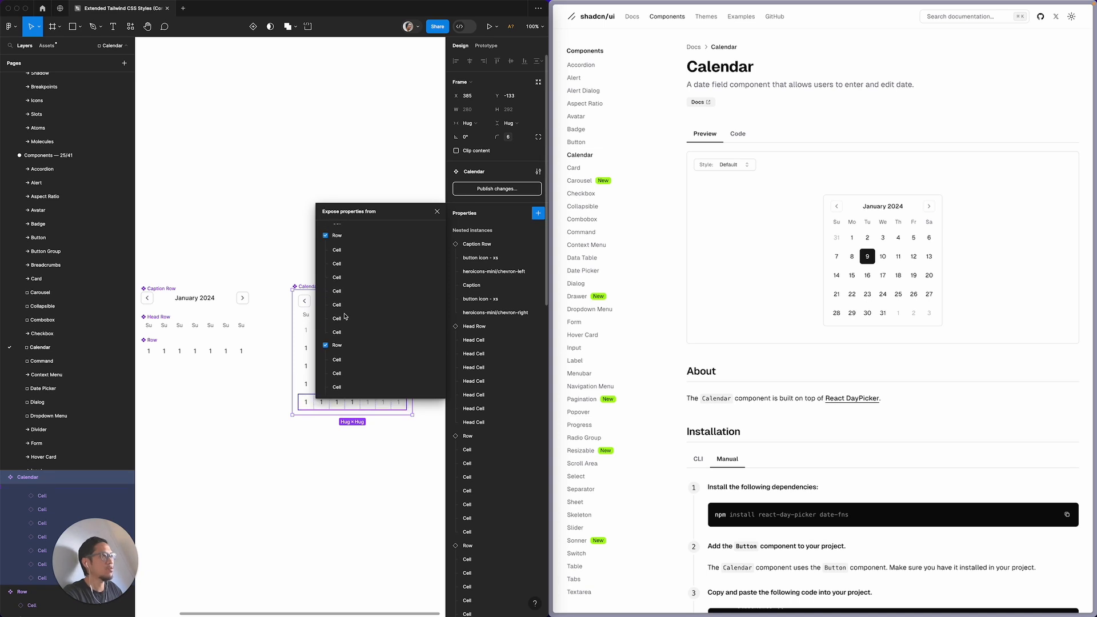
scroll(345, 316, up, 10)
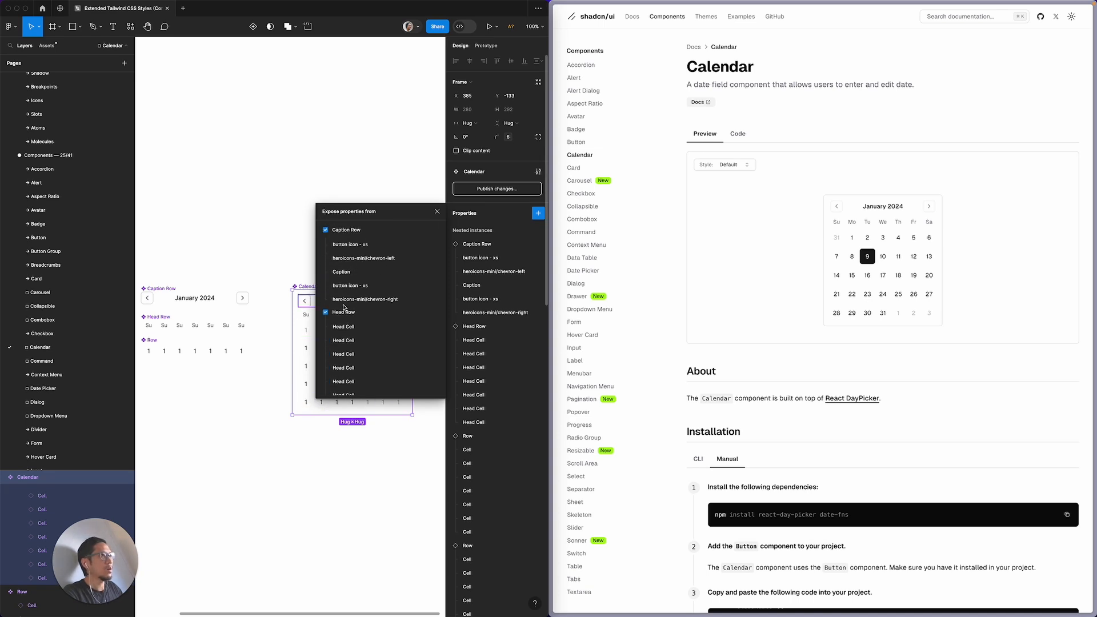
click(437, 213)
click(348, 210)
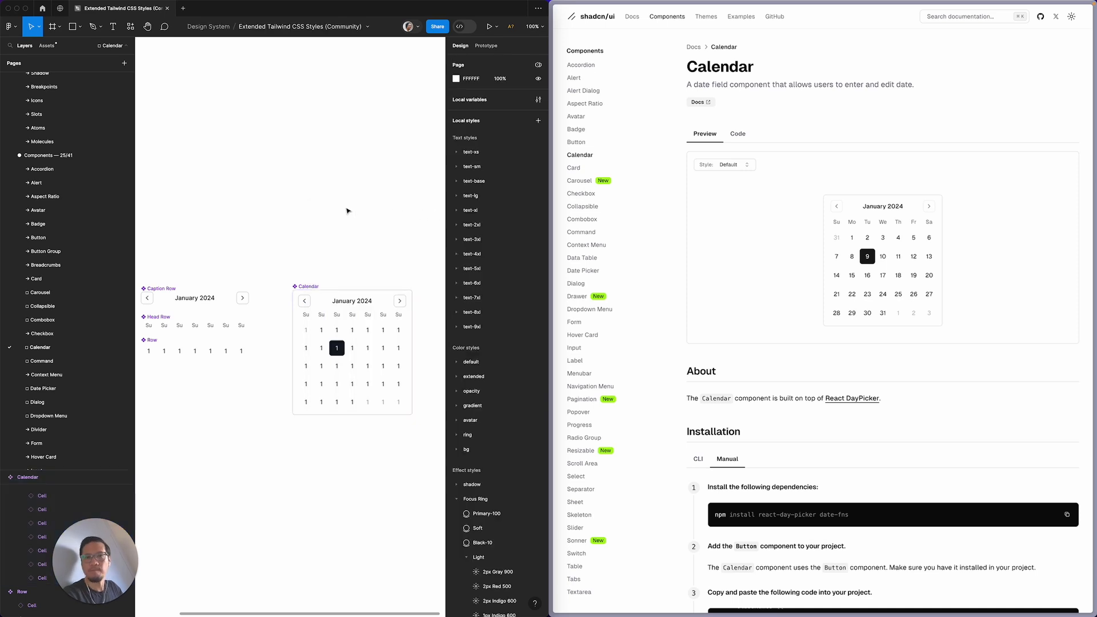